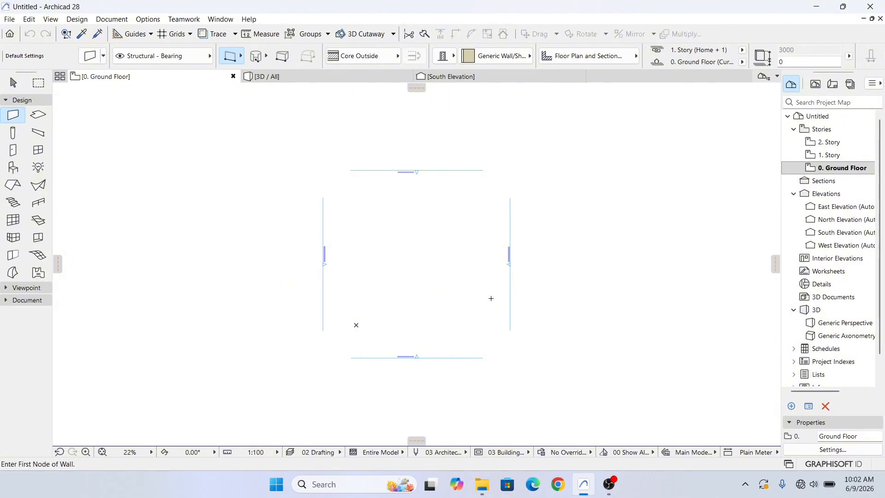
Set the default wall to the basic structure with a thickness of 150 mm
{"action": "scroll", "coordinate": [813, 58], "scroll_direction": "down", "scroll_amount": 3}
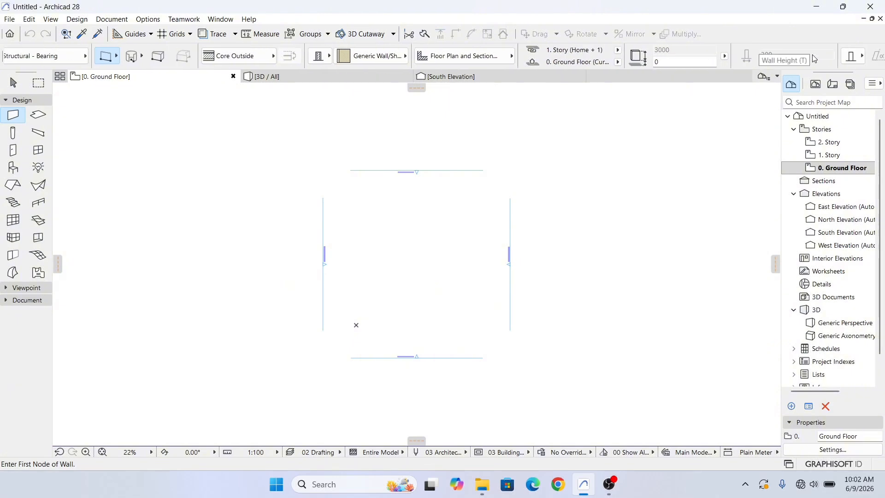
{"action": "scroll", "coordinate": [768, 57], "scroll_direction": "up", "scroll_amount": 4}
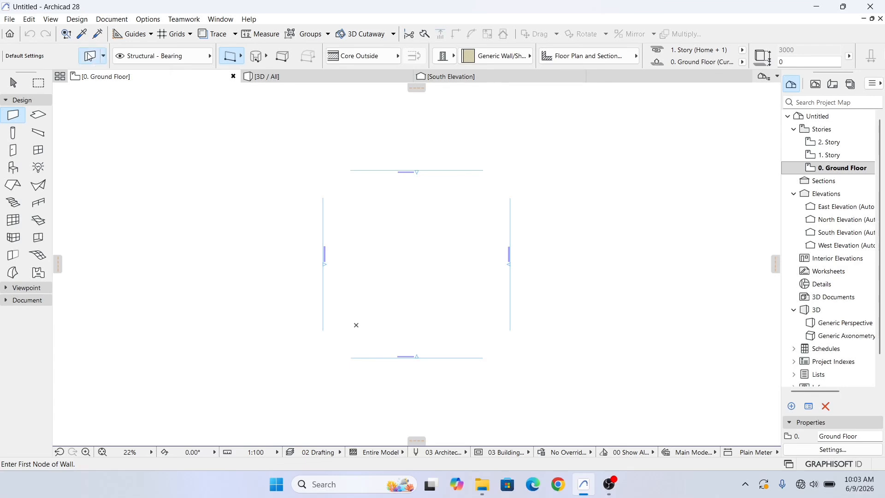
{"action": "left_click", "coordinate": [89, 57]}
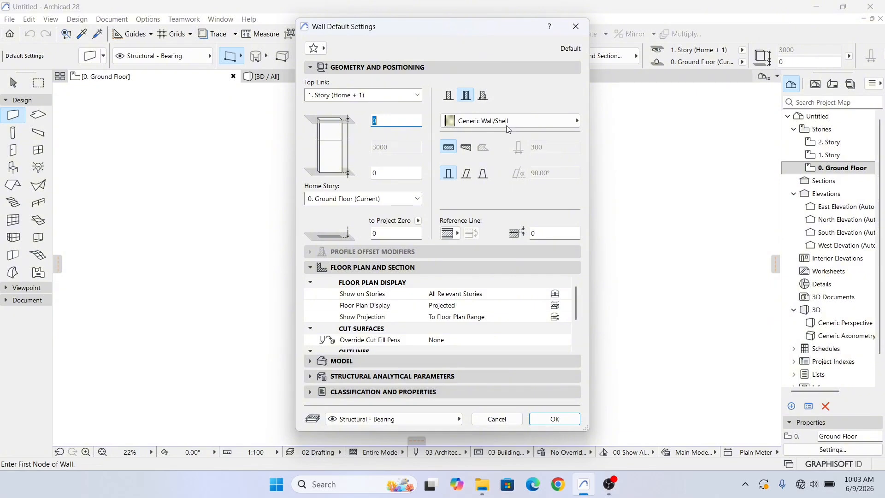
{"action": "left_click", "coordinate": [454, 99]}
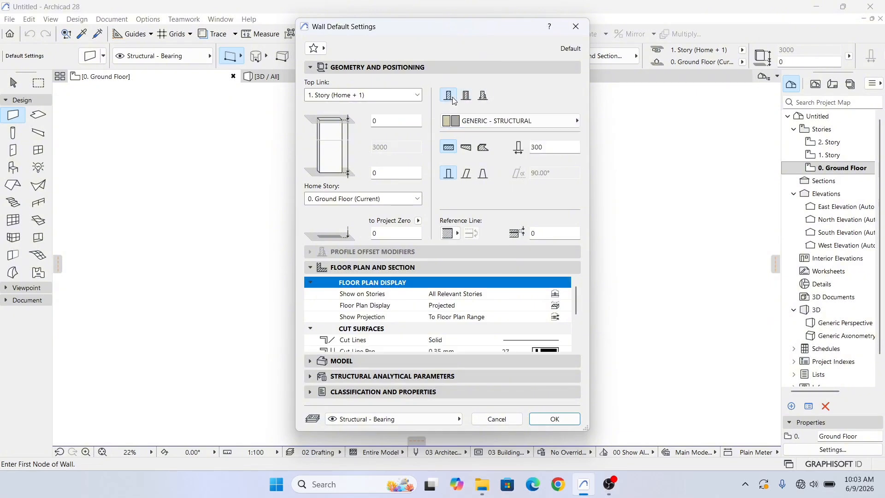
{"action": "double_click", "coordinate": [553, 147]}
{"action": "type", "text": "150"}
Try the Not Linked option for the wall's top link, and restore the link to 1. Story (Home + 1)
{"action": "left_click", "coordinate": [396, 95]}
{"action": "left_click", "coordinate": [359, 139]}
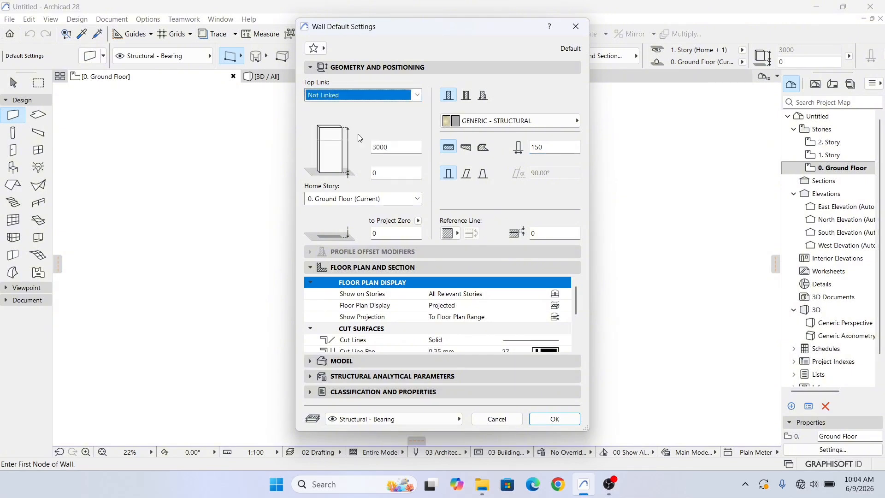
{"action": "left_click", "coordinate": [396, 146]}
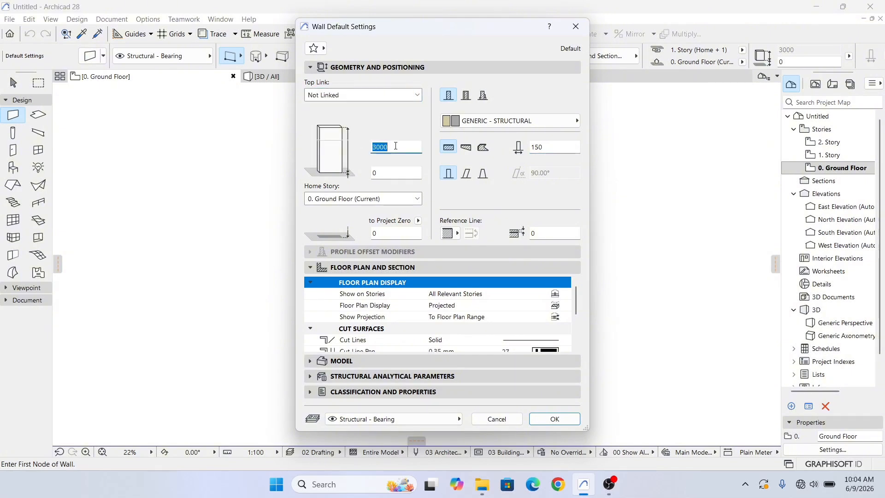
{"action": "type", "text": "3200"}
{"action": "key", "text": "BackSpace"}
{"action": "key", "text": "BackSpace"}
{"action": "key", "text": "BackSpace"}
{"action": "left_click", "coordinate": [365, 94]}
{"action": "left_click", "coordinate": [363, 119]}
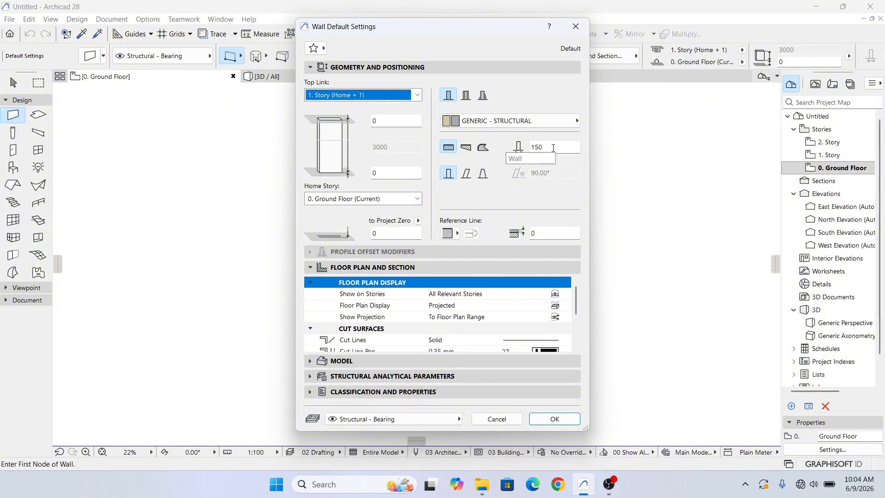
Accept the wall settings and draw a vertical wall upward from the project origin, between the elevation markers
{"action": "left_click", "coordinate": [557, 426]}
{"action": "scroll", "coordinate": [415, 328], "scroll_direction": "up", "scroll_amount": 2}
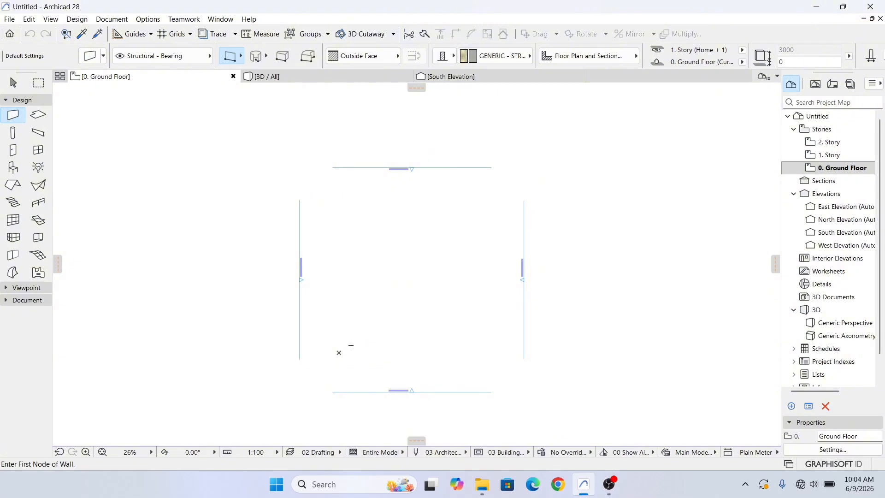
{"action": "scroll", "coordinate": [345, 344], "scroll_direction": "up", "scroll_amount": 1}
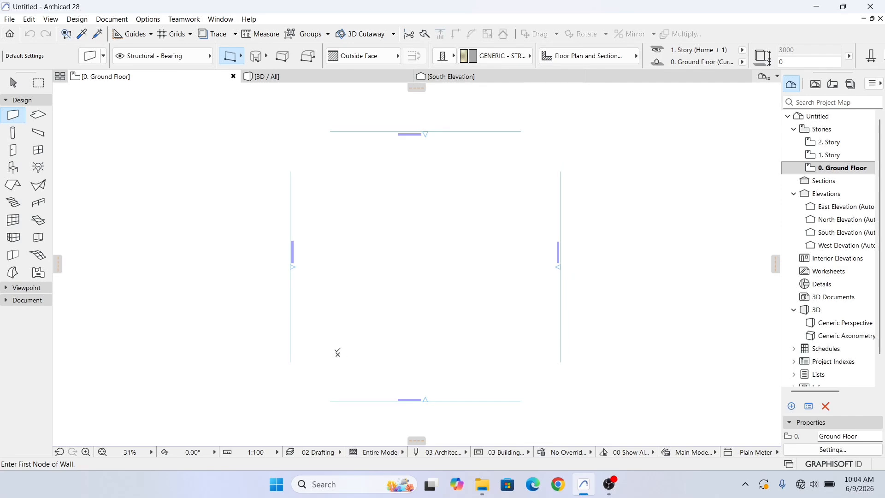
{"action": "scroll", "coordinate": [338, 342], "scroll_direction": "down", "scroll_amount": 2}
{"action": "scroll", "coordinate": [297, 315], "scroll_direction": "up", "scroll_amount": 2}
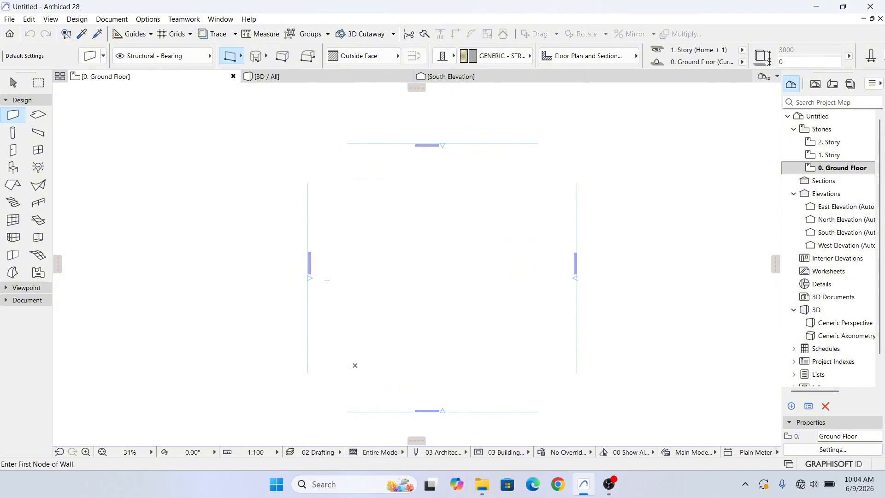
{"action": "scroll", "coordinate": [326, 278], "scroll_direction": "up", "scroll_amount": 2}
{"action": "scroll", "coordinate": [266, 255], "scroll_direction": "up", "scroll_amount": 1}
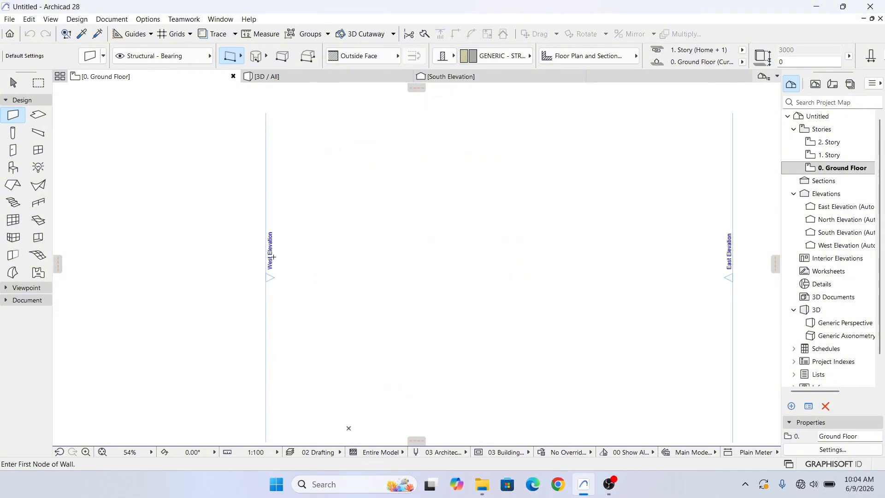
{"action": "scroll", "coordinate": [273, 257], "scroll_direction": "down", "scroll_amount": 3}
{"action": "middle_click_drag", "start_coordinate": [600, 324], "coordinate": [591, 285]}
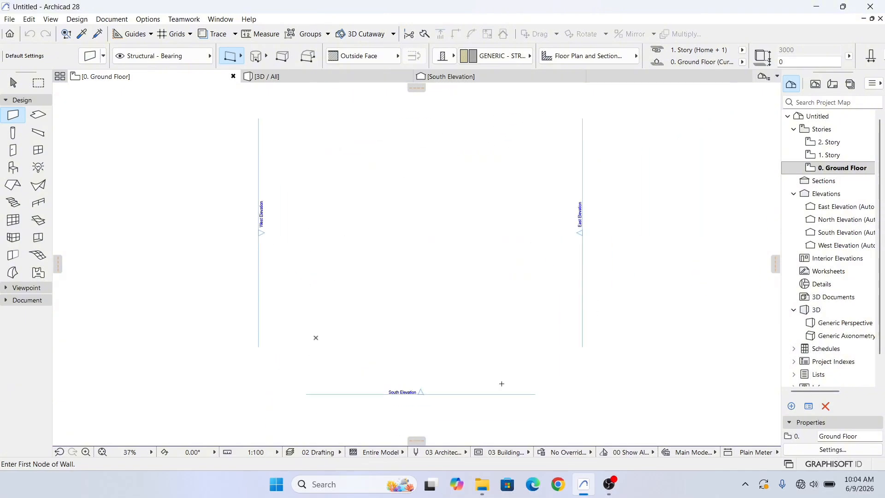
{"action": "middle_click_drag", "start_coordinate": [426, 277], "coordinate": [434, 318]}
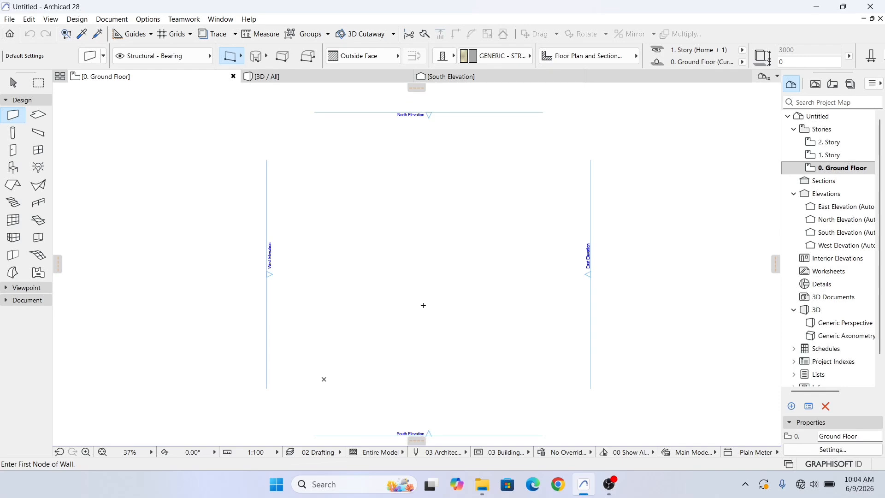
{"action": "scroll", "coordinate": [424, 300], "scroll_direction": "down", "scroll_amount": 1}
{"action": "scroll", "coordinate": [337, 369], "scroll_direction": "up", "scroll_amount": 2}
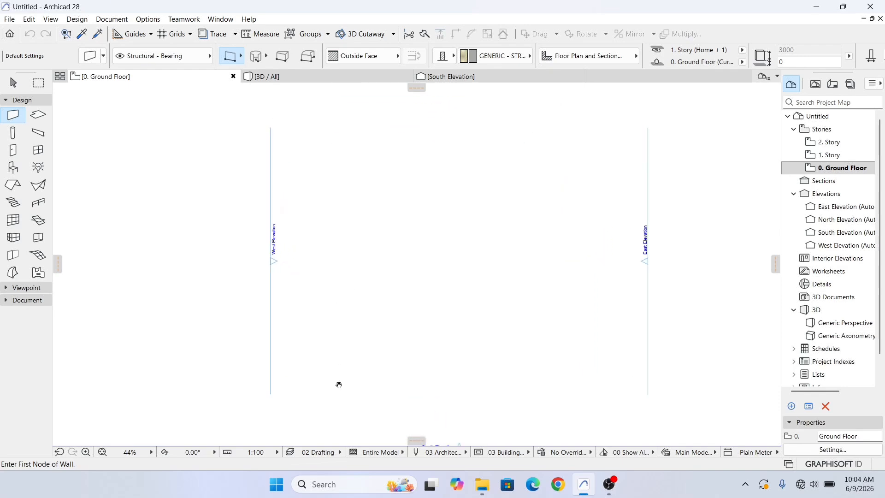
{"action": "left_click", "coordinate": [336, 389]}
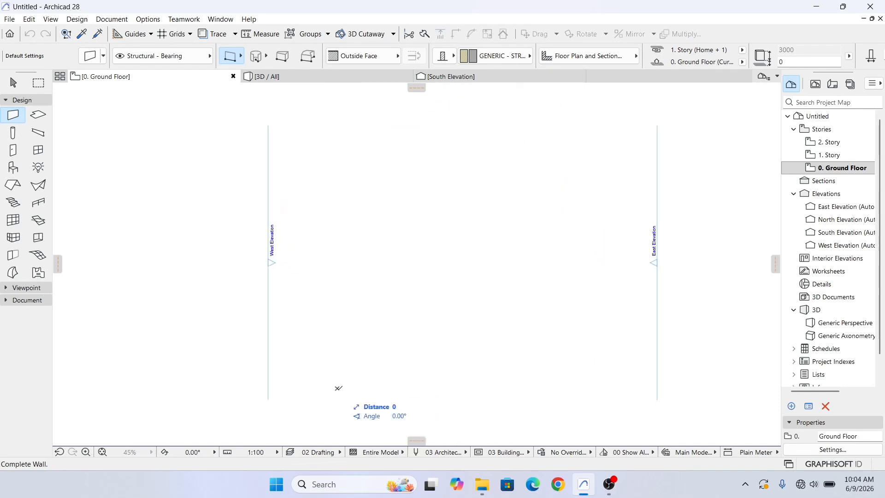
{"action": "left_click", "coordinate": [337, 138]}
{"action": "scroll", "coordinate": [344, 371], "scroll_direction": "down", "scroll_amount": 2}
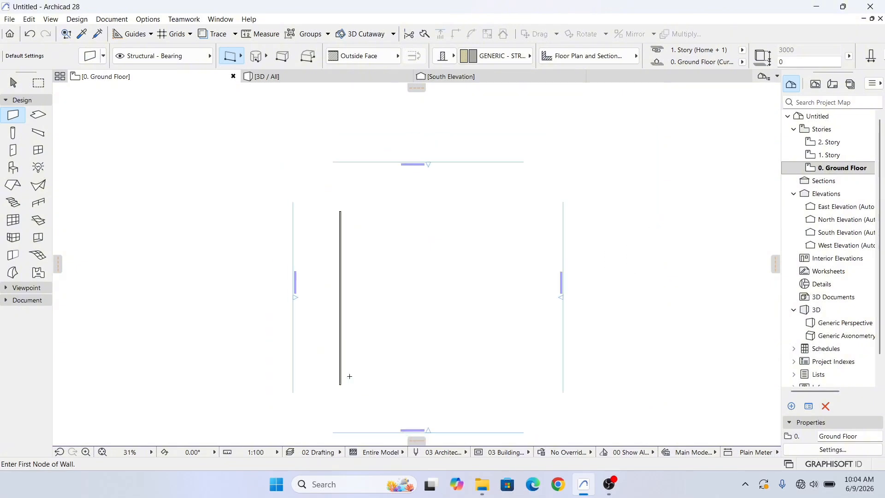
Leave wall drawing and select the new vertical wall
{"action": "scroll", "coordinate": [348, 379], "scroll_direction": "up", "scroll_amount": 1}
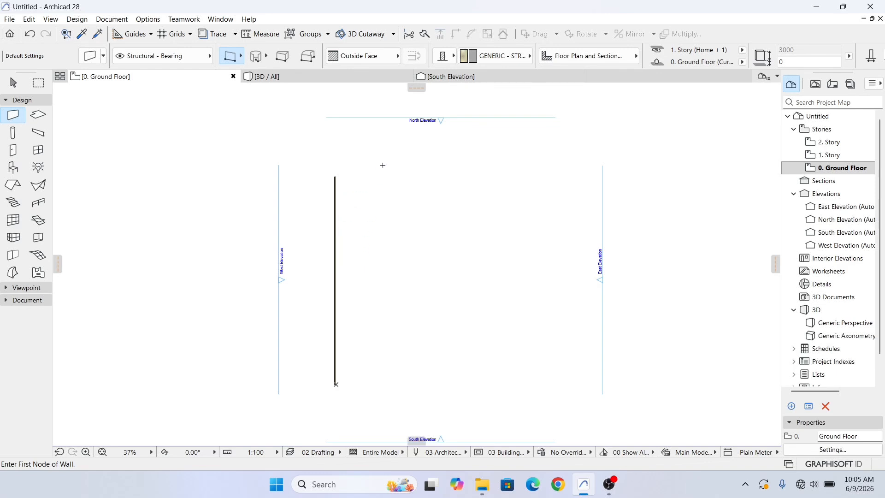
{"action": "scroll", "coordinate": [335, 382], "scroll_direction": "up", "scroll_amount": 2}
{"action": "scroll", "coordinate": [338, 350], "scroll_direction": "down", "scroll_amount": 2}
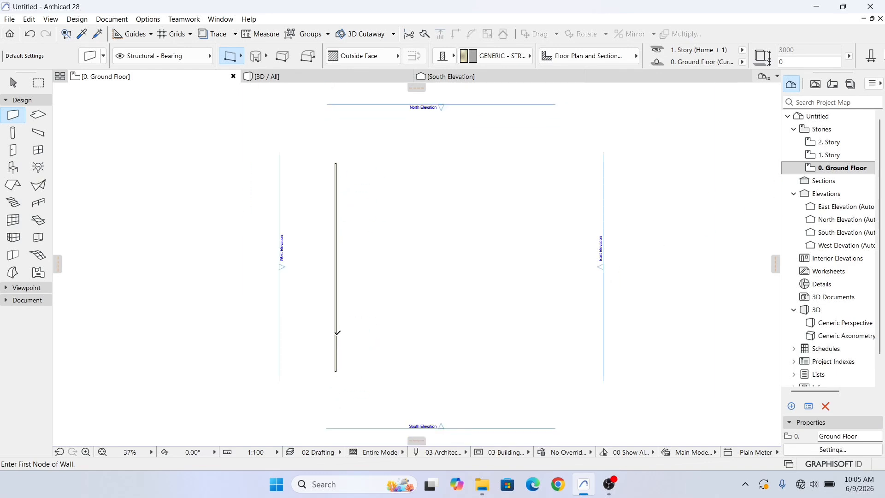
{"action": "key", "text": "Escape"}
{"action": "scroll", "coordinate": [339, 315], "scroll_direction": "up", "scroll_amount": 4}
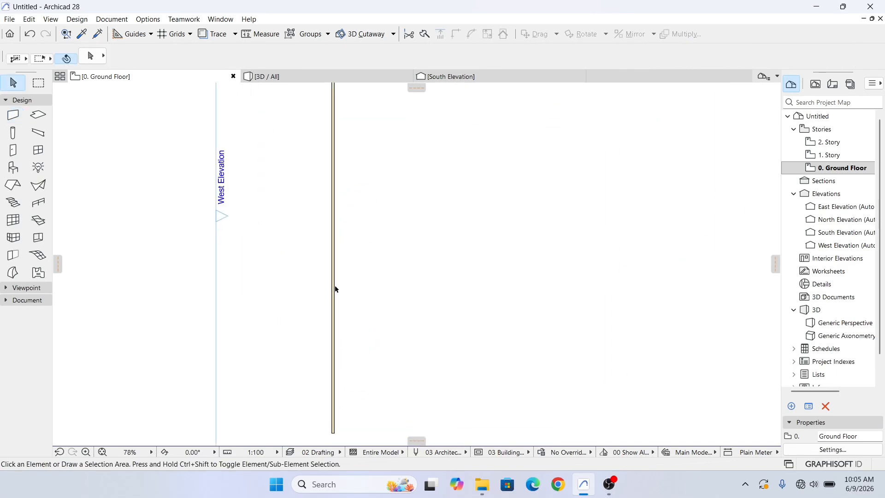
{"action": "scroll", "coordinate": [334, 288], "scroll_direction": "down", "scroll_amount": 3}
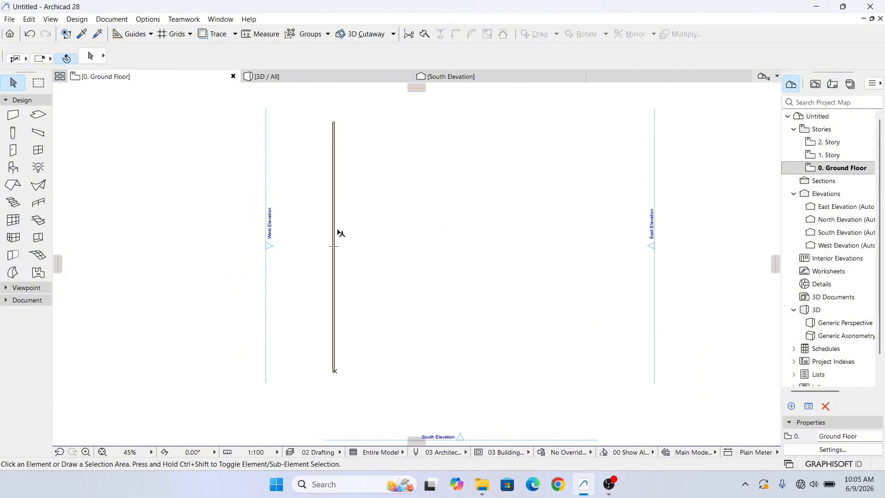
{"action": "scroll", "coordinate": [345, 341], "scroll_direction": "up", "scroll_amount": 3}
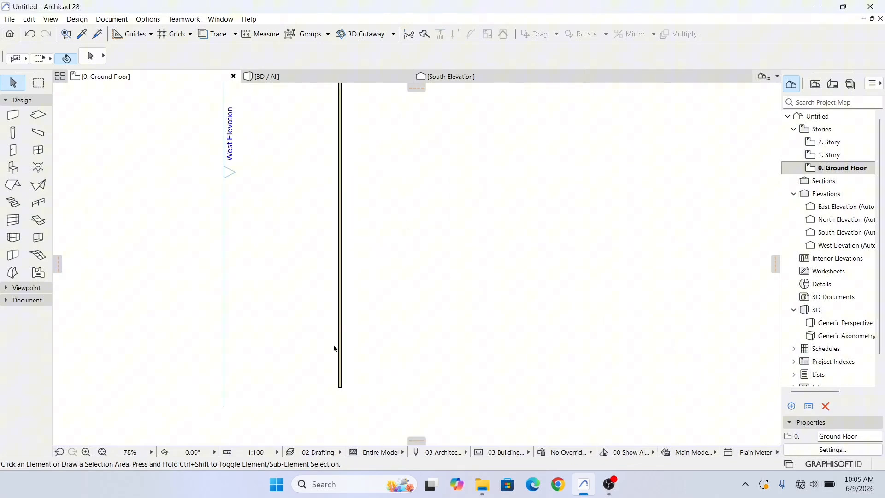
{"action": "left_click", "coordinate": [341, 321]}
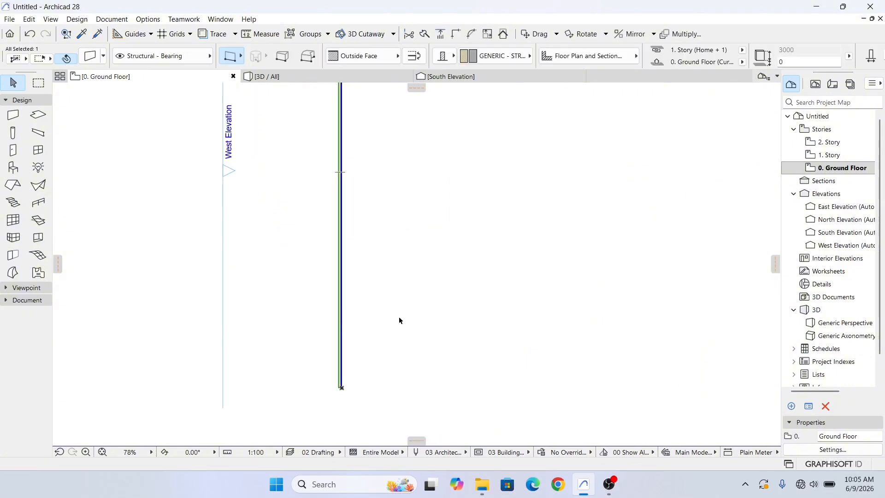
{"action": "right_click", "coordinate": [381, 275]}
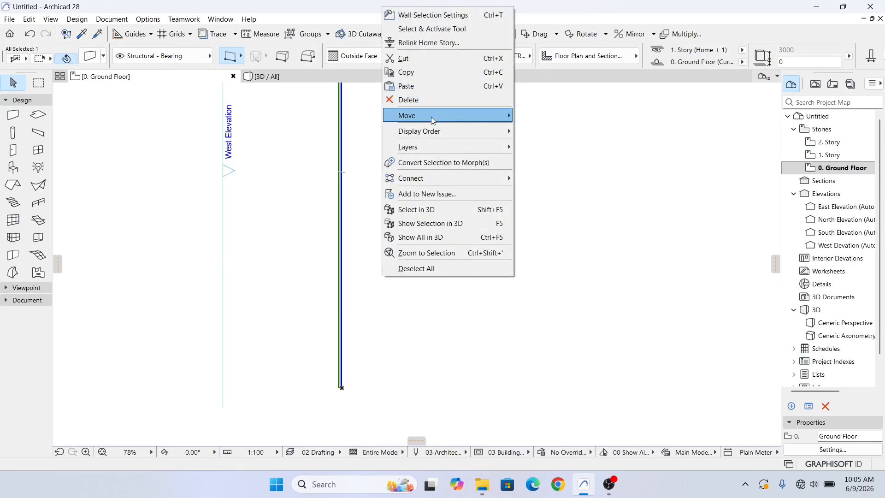
{"action": "mouse_move", "coordinate": [433, 120]}
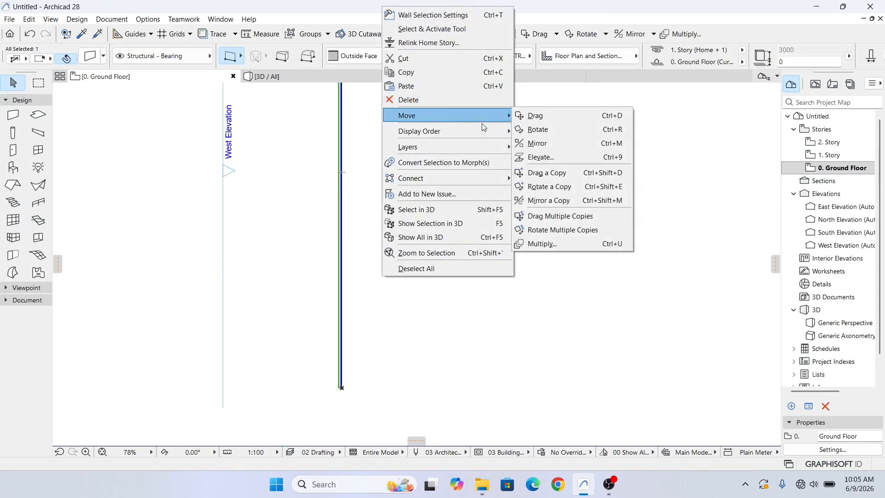
{"action": "left_click", "coordinate": [547, 174]}
{"action": "left_click", "coordinate": [342, 194]}
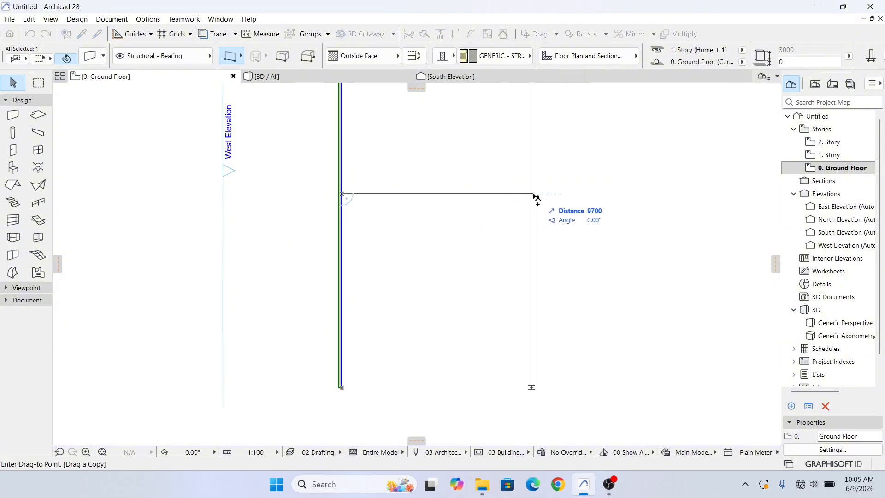
{"action": "key", "text": "Escape"}
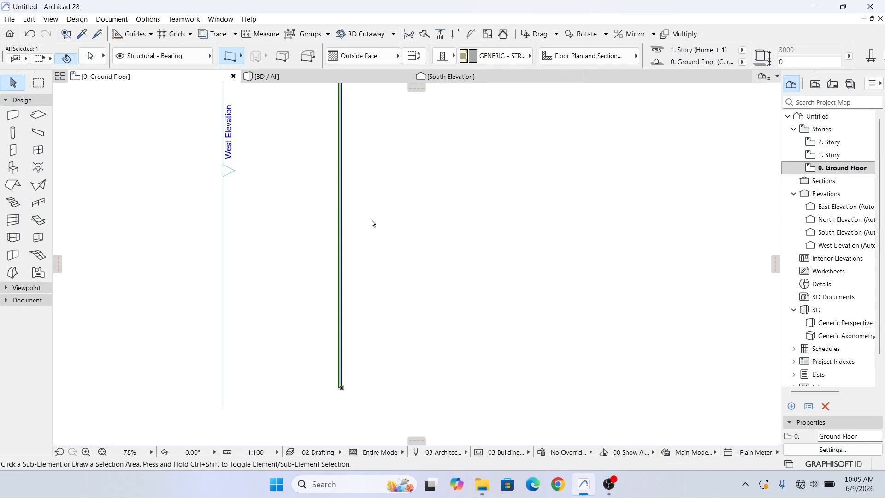
Try placing a copy of the selected wall 3750 mm to its right, and undo the copy
{"action": "key", "text": "ctrl+shift+d"}
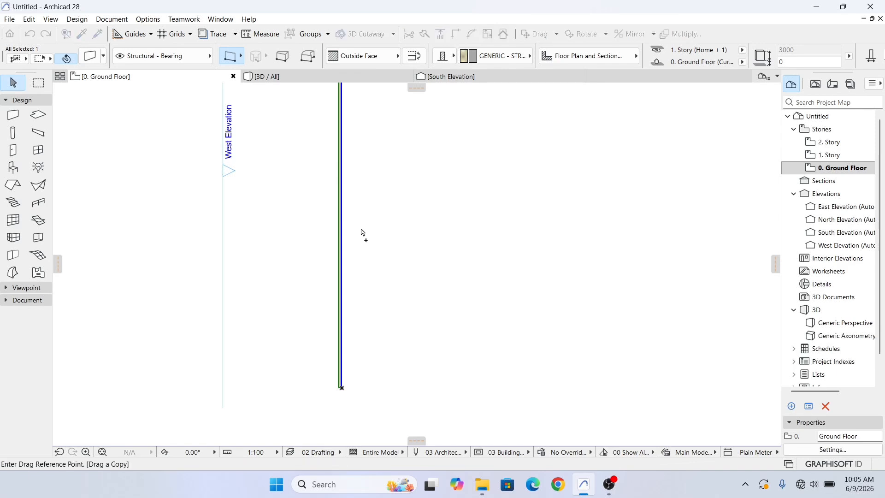
{"action": "left_click", "coordinate": [342, 195]}
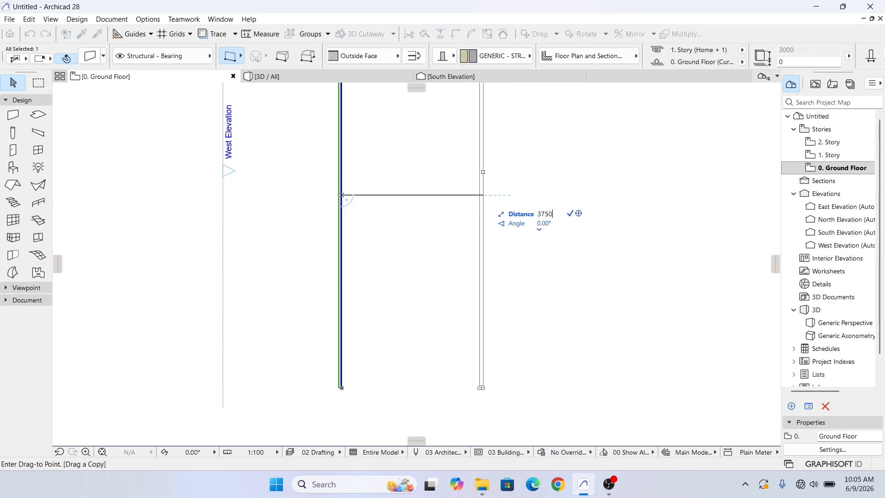
{"action": "key", "text": "Escape"}
{"action": "scroll", "coordinate": [364, 251], "scroll_direction": "up", "scroll_amount": 2}
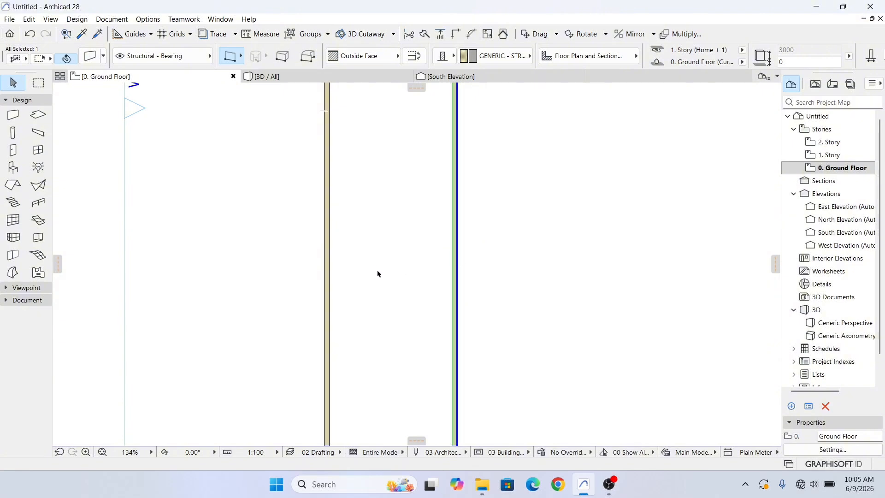
{"action": "scroll", "coordinate": [376, 253], "scroll_direction": "down", "scroll_amount": 2}
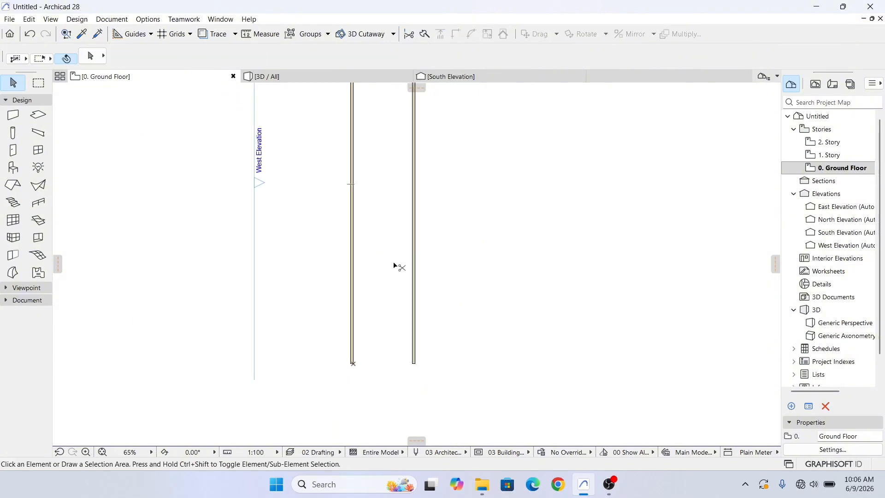
{"action": "key", "text": "ctrl+z"}
Copy the selected vertical wall 3600 mm horizontally to its right
{"action": "key", "text": "ctrl+shift+d"}
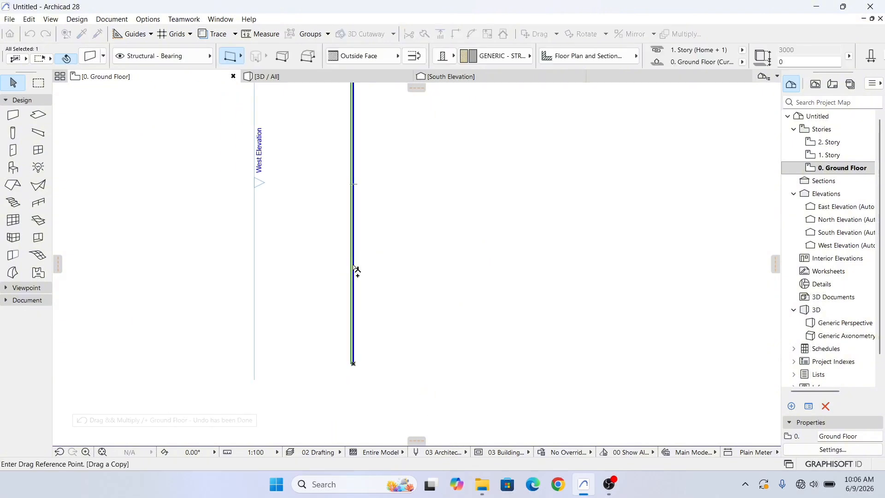
{"action": "left_click", "coordinate": [354, 266]}
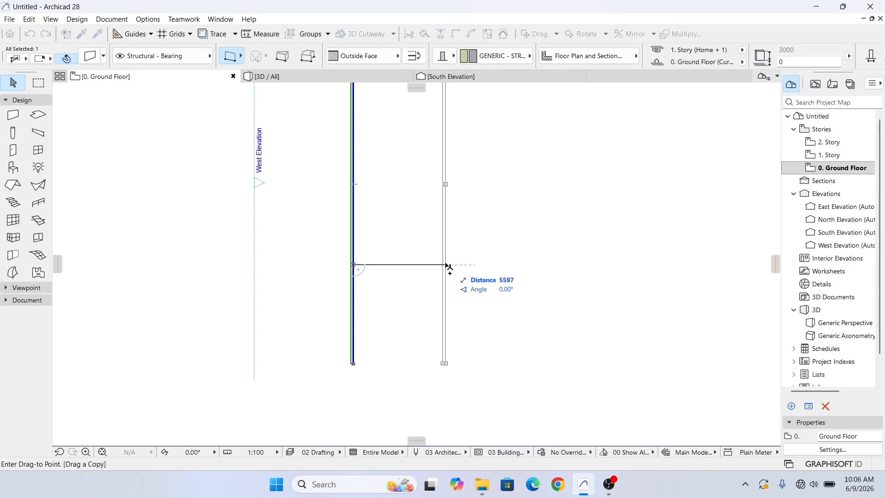
{"action": "type", "text": "3450"}
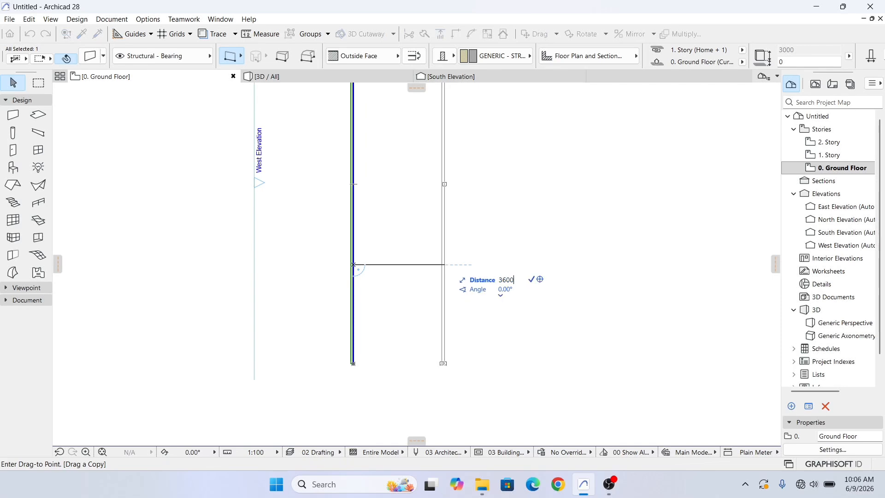
{"action": "key", "text": "Return"}
{"action": "scroll", "coordinate": [399, 228], "scroll_direction": "up", "scroll_amount": 3}
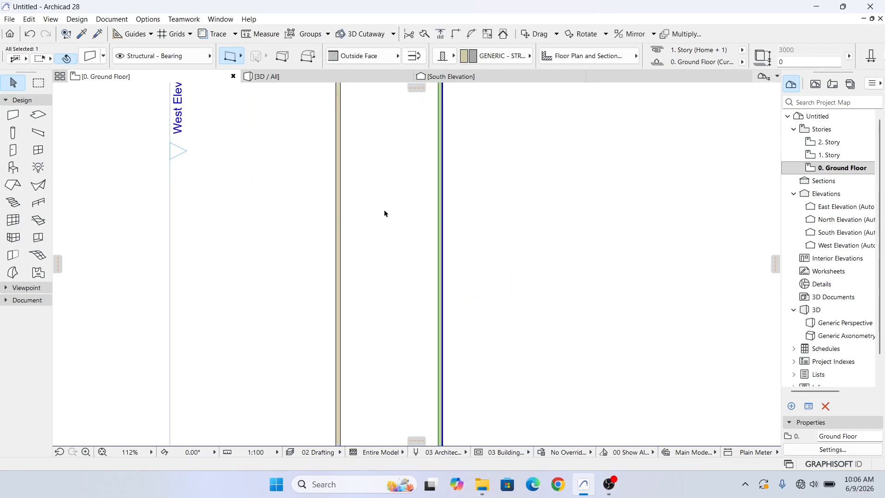
Move the selected copied wall 150 mm horizontally to the right
{"action": "key", "text": "ctrl+shift+d"}
{"action": "left_click", "coordinate": [443, 266]}
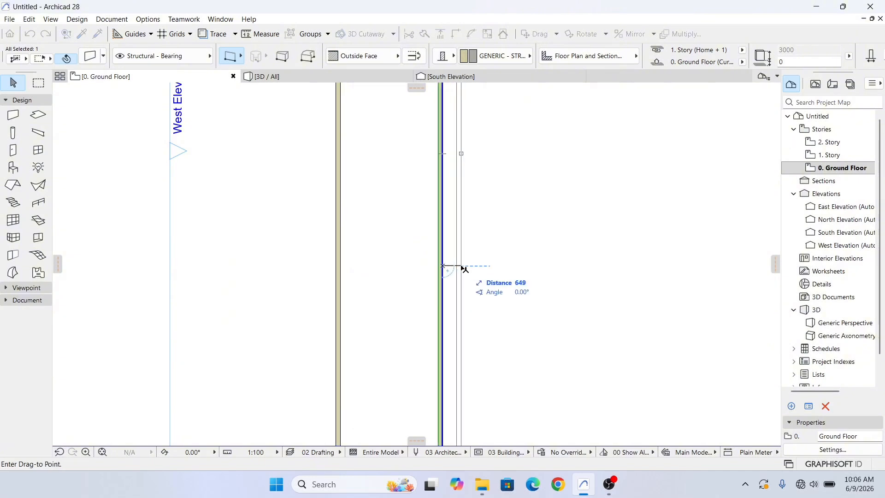
{"action": "type", "text": "150"}
{"action": "key", "text": "Return"}
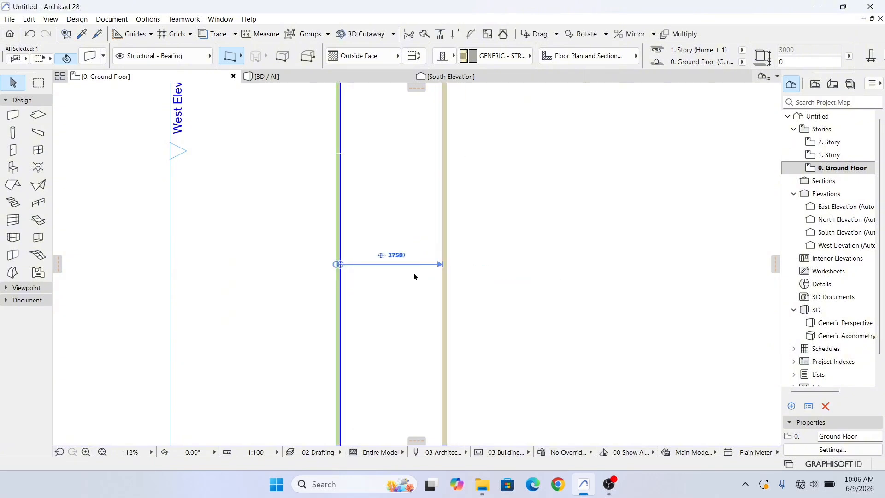
{"action": "scroll", "coordinate": [414, 272], "scroll_direction": "up", "scroll_amount": 3}
{"action": "left_click", "coordinate": [438, 288]}
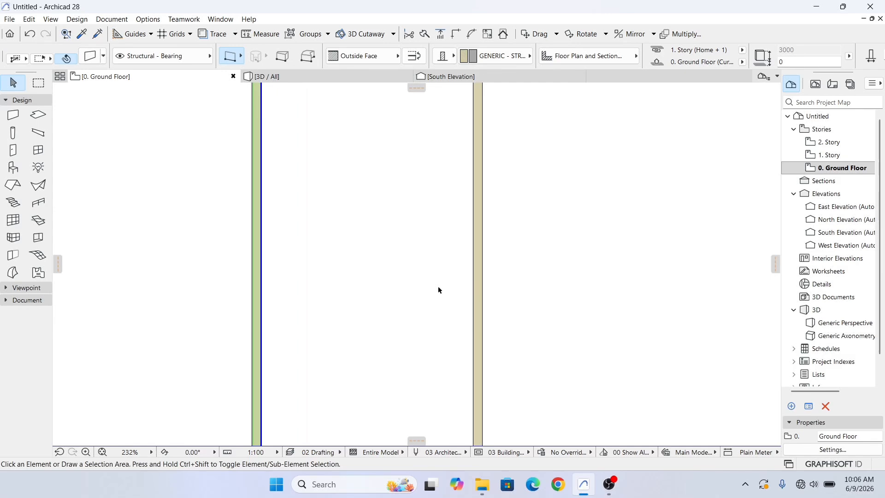
Delete the right-hand copy of the vertical wall
{"action": "left_click", "coordinate": [253, 295]}
{"action": "left_click", "coordinate": [475, 296]}
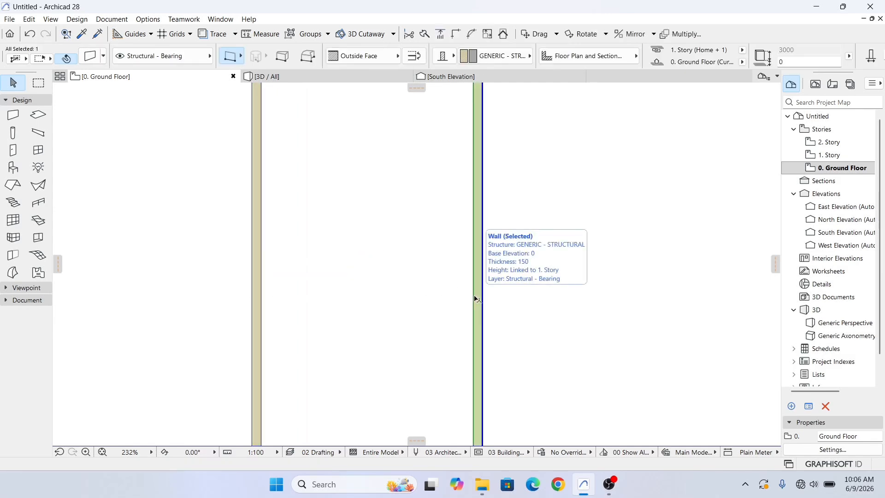
{"action": "key", "text": "Delete"}
Copy the remaining vertical wall 3750 mm horizontally to its right, and clear the selection
{"action": "left_click", "coordinate": [259, 230]}
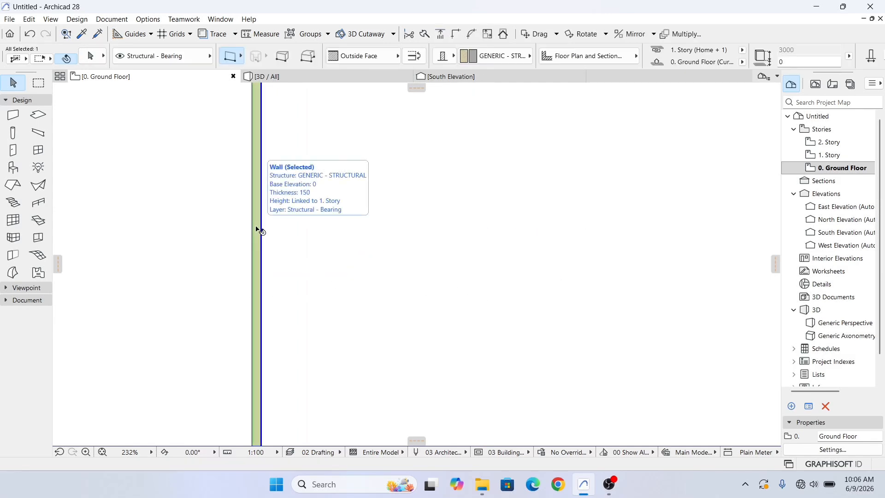
{"action": "key", "text": "ctrl+shift+d"}
{"action": "left_click", "coordinate": [256, 229]}
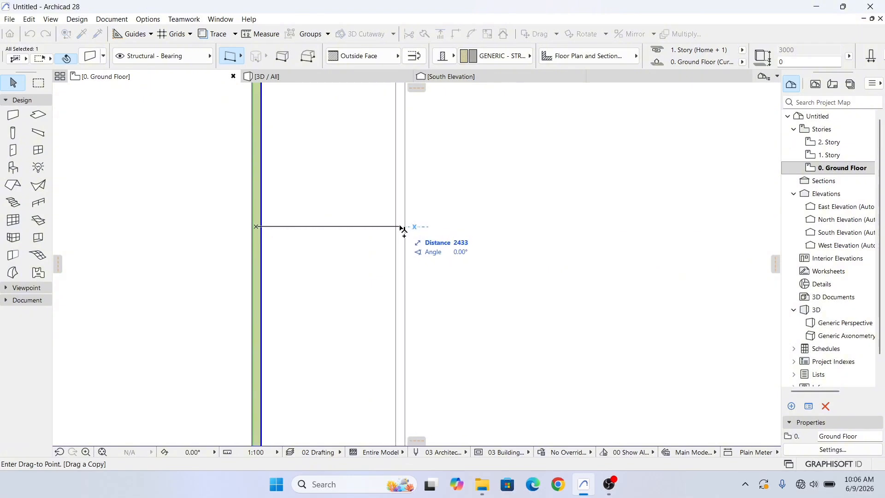
{"action": "type", "text": "3750"}
{"action": "key", "text": "Return"}
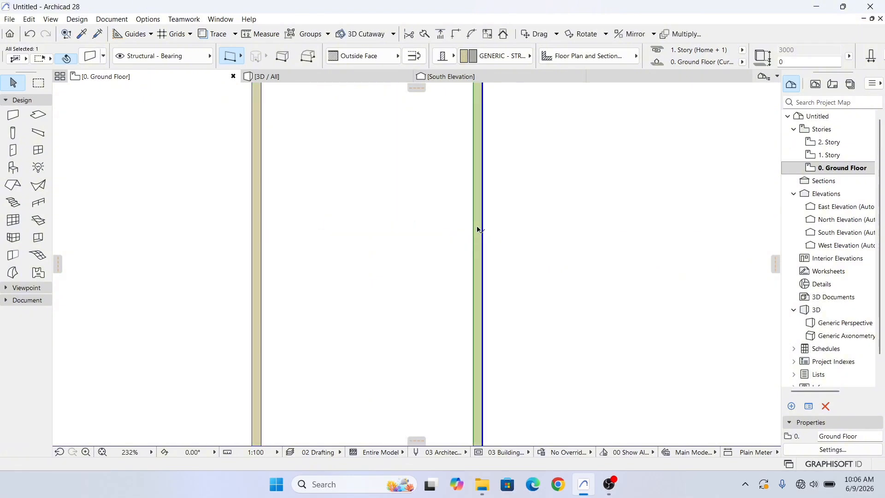
{"action": "left_click", "coordinate": [261, 226]}
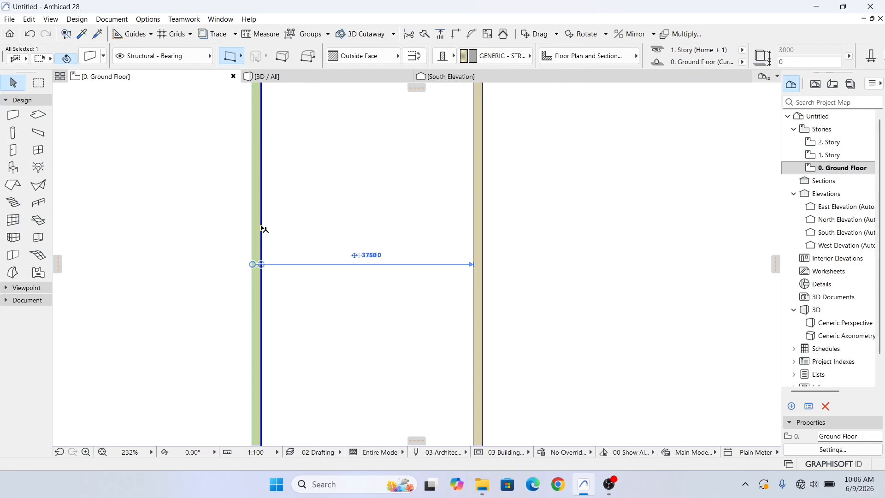
{"action": "left_click", "coordinate": [442, 277]}
Measure the clear distance between the two vertical walls at their lower ends
{"action": "scroll", "coordinate": [398, 286], "scroll_direction": "down", "scroll_amount": 3}
{"action": "scroll", "coordinate": [418, 322], "scroll_direction": "down", "scroll_amount": 4}
{"action": "scroll", "coordinate": [377, 383], "scroll_direction": "up", "scroll_amount": 6}
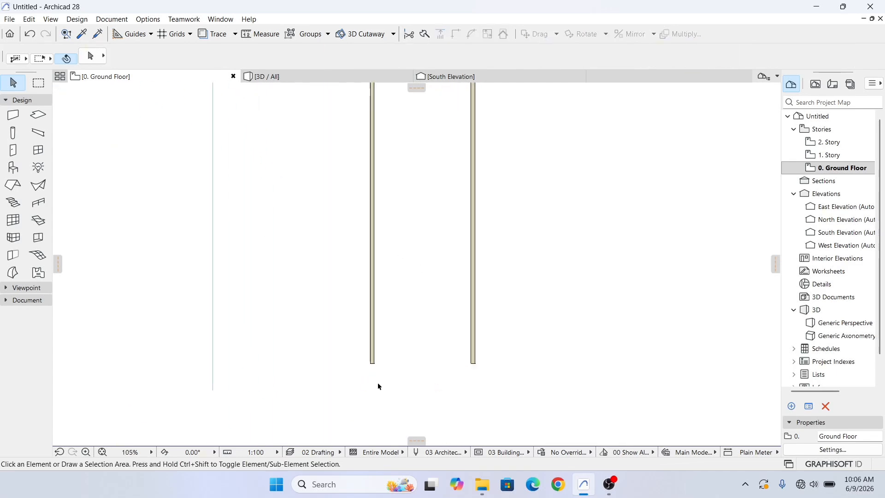
{"action": "key", "text": "m"}
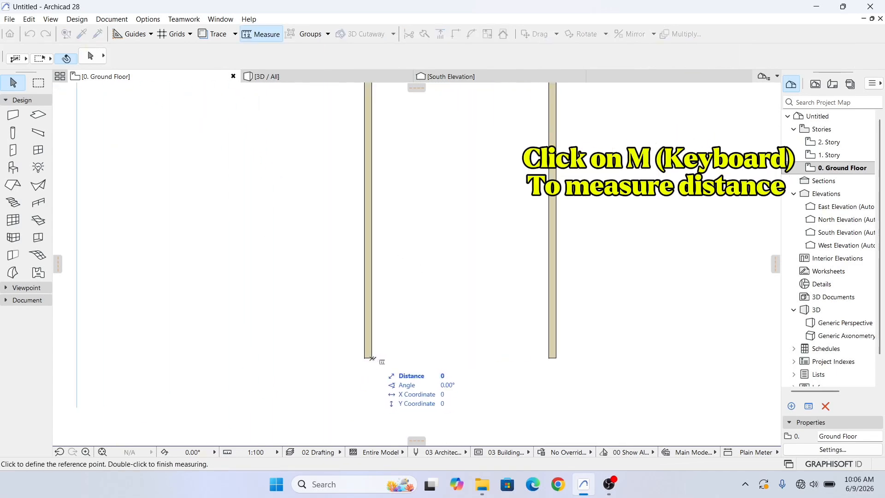
{"action": "scroll", "coordinate": [516, 365], "scroll_direction": "up", "scroll_amount": 2}
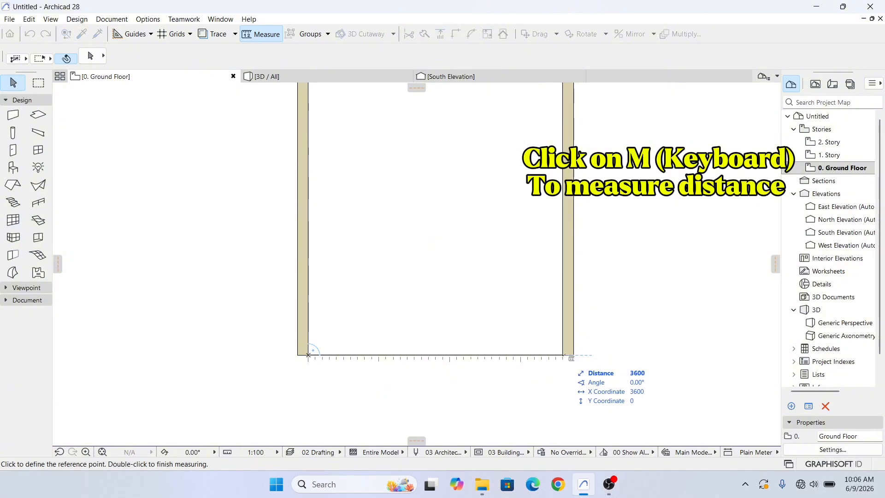
{"action": "key", "text": "Escape"}
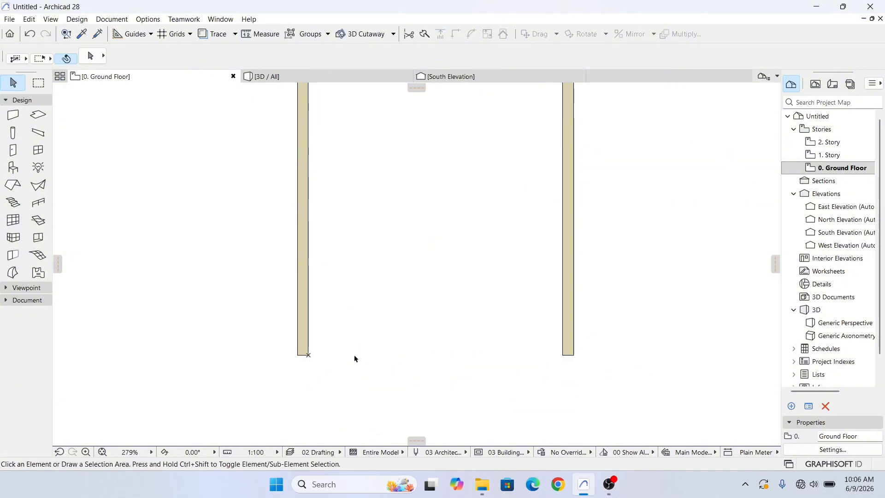
{"action": "scroll", "coordinate": [354, 355], "scroll_direction": "down", "scroll_amount": 2}
{"action": "left_click", "coordinate": [331, 258]}
{"action": "scroll", "coordinate": [343, 223], "scroll_direction": "up", "scroll_amount": 2}
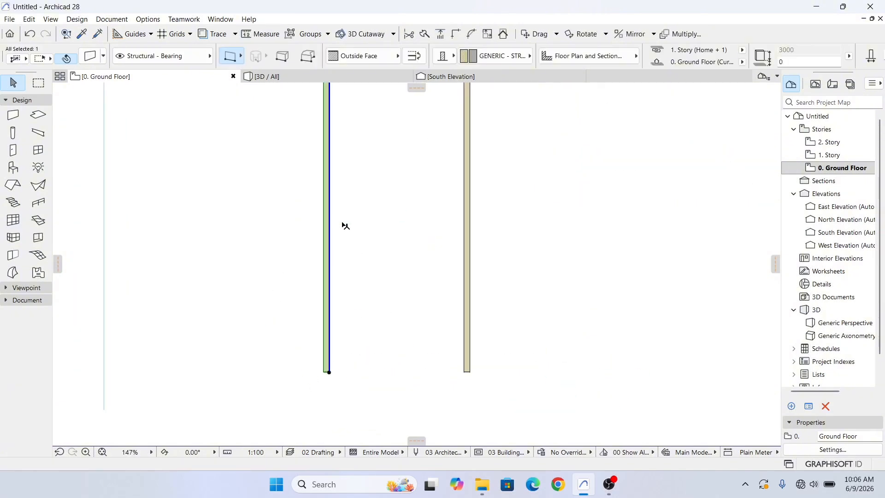
{"action": "scroll", "coordinate": [365, 259], "scroll_direction": "down", "scroll_amount": 4}
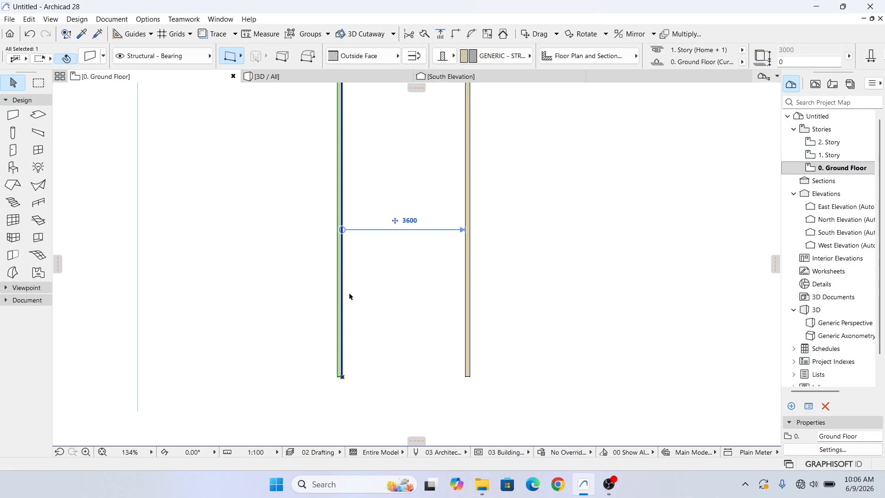
{"action": "key", "text": "Escape"}
Draw a horizontal wall joining the lower ends of the two vertical walls, and leave wall drawing
{"action": "scroll", "coordinate": [424, 344], "scroll_direction": "down", "scroll_amount": 3}
{"action": "middle_click_drag", "start_coordinate": [428, 348], "coordinate": [349, 341]}
{"action": "scroll", "coordinate": [351, 353], "scroll_direction": "down", "scroll_amount": 2}
{"action": "scroll", "coordinate": [346, 385], "scroll_direction": "up", "scroll_amount": 5}
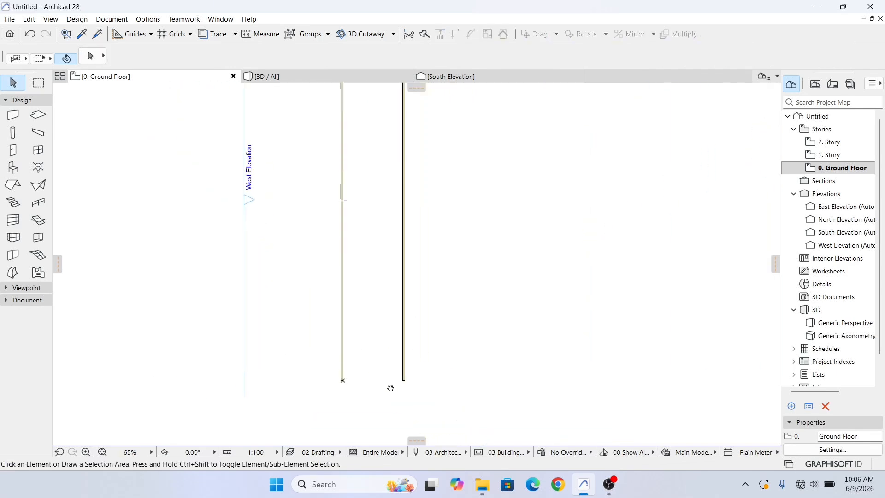
{"action": "left_click", "coordinate": [13, 115]}
{"action": "scroll", "coordinate": [350, 369], "scroll_direction": "up", "scroll_amount": 3}
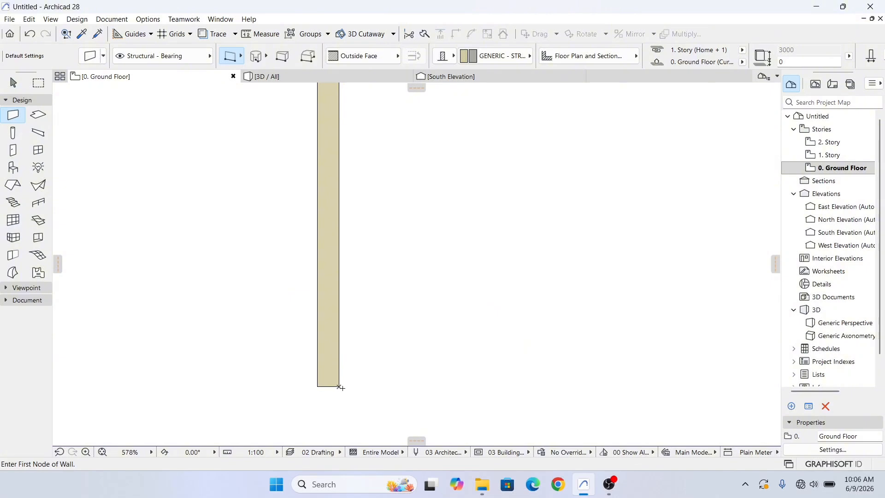
{"action": "left_click", "coordinate": [339, 387]}
{"action": "middle_click_drag", "start_coordinate": [341, 386], "coordinate": [336, 367]}
{"action": "scroll", "coordinate": [336, 367], "scroll_direction": "down", "scroll_amount": 1}
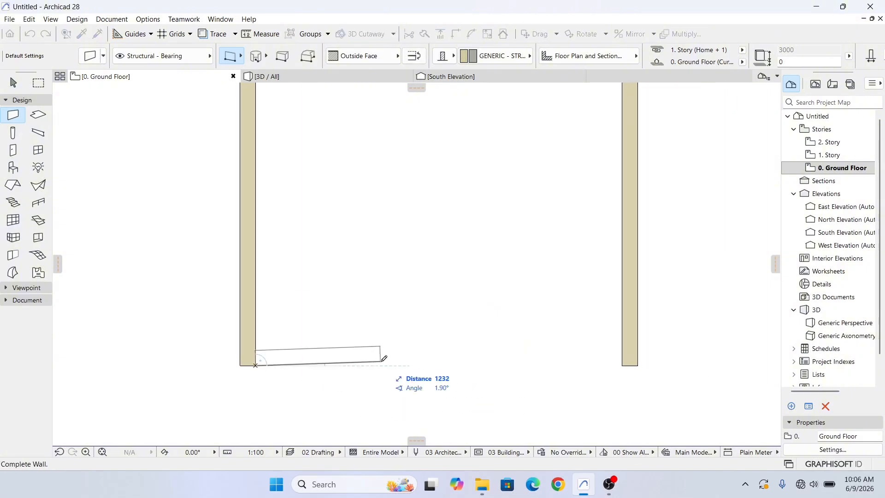
{"action": "left_click", "coordinate": [622, 365]}
{"action": "scroll", "coordinate": [523, 370], "scroll_direction": "down", "scroll_amount": 5}
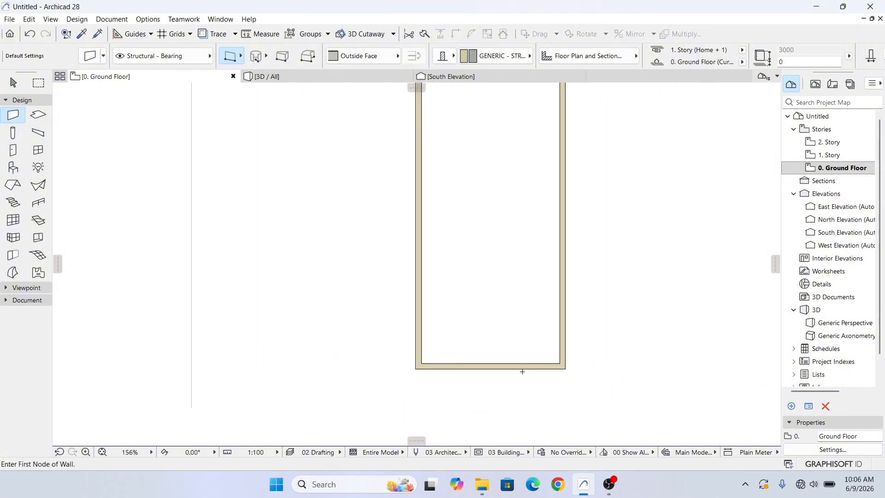
{"action": "key", "text": "Escape"}
Copy the bottom horizontal wall 3950 mm straight up between the vertical walls, and clear the selection
{"action": "middle_click_drag", "start_coordinate": [507, 270], "coordinate": [438, 300]}
{"action": "scroll", "coordinate": [425, 190], "scroll_direction": "down", "scroll_amount": 1}
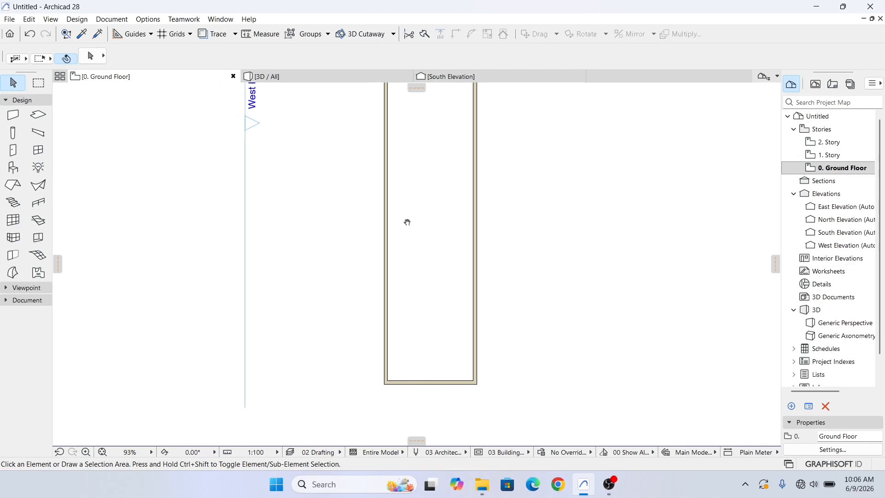
{"action": "scroll", "coordinate": [429, 404], "scroll_direction": "up", "scroll_amount": 2}
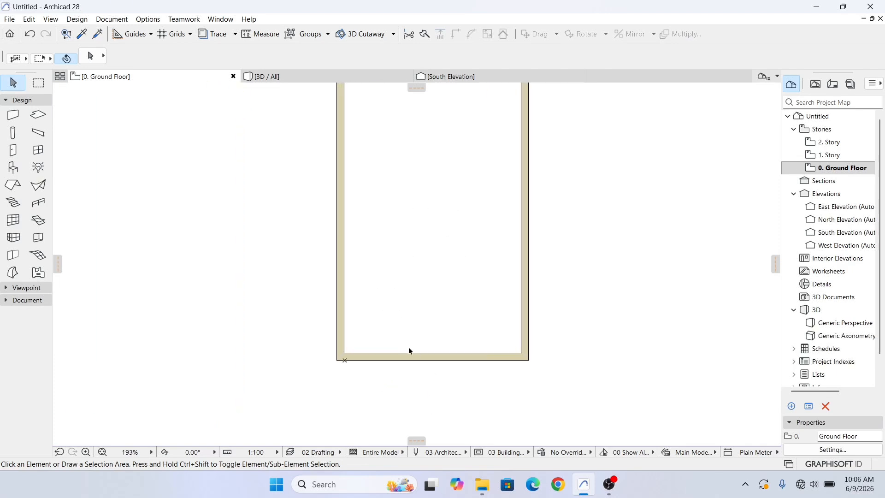
{"action": "left_click", "coordinate": [448, 357]}
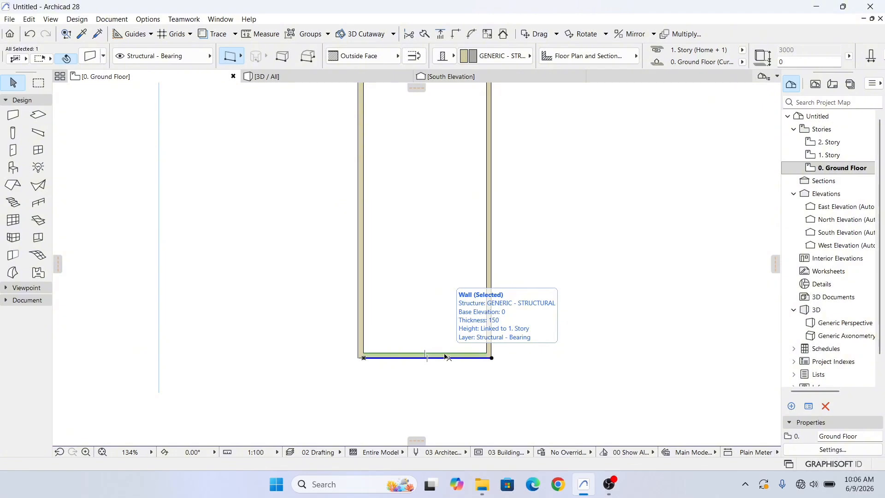
{"action": "right_click", "coordinate": [440, 315]}
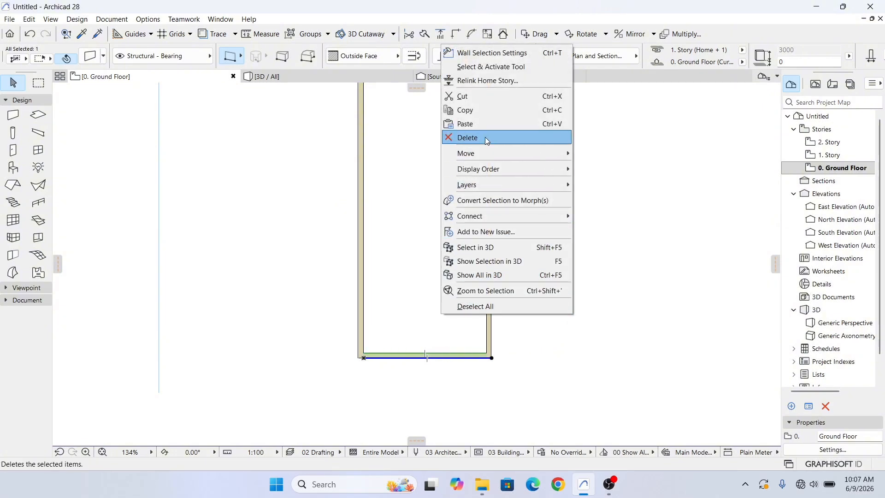
{"action": "mouse_move", "coordinate": [488, 153]}
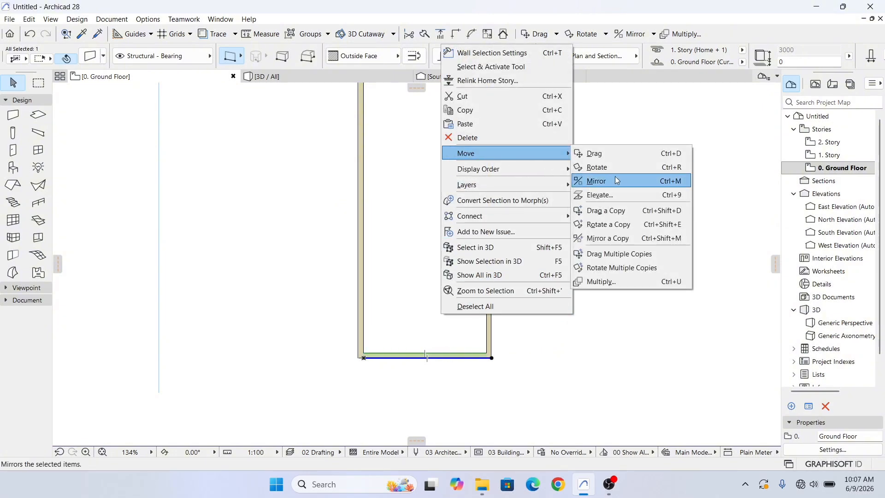
{"action": "left_click", "coordinate": [419, 356]}
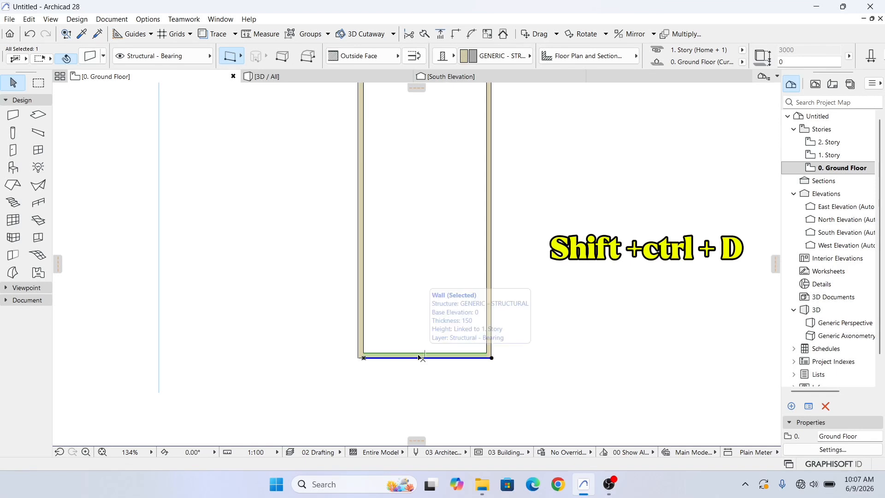
{"action": "key", "text": "ctrl+shift+d"}
{"action": "left_click", "coordinate": [418, 353]}
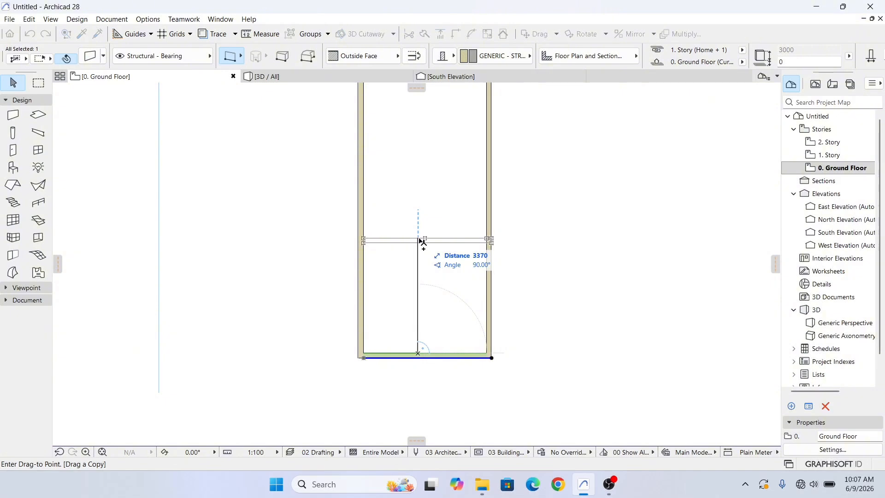
{"action": "type", "text": "3950"}
{"action": "key", "text": "Return"}
{"action": "scroll", "coordinate": [441, 245], "scroll_direction": "up", "scroll_amount": 2}
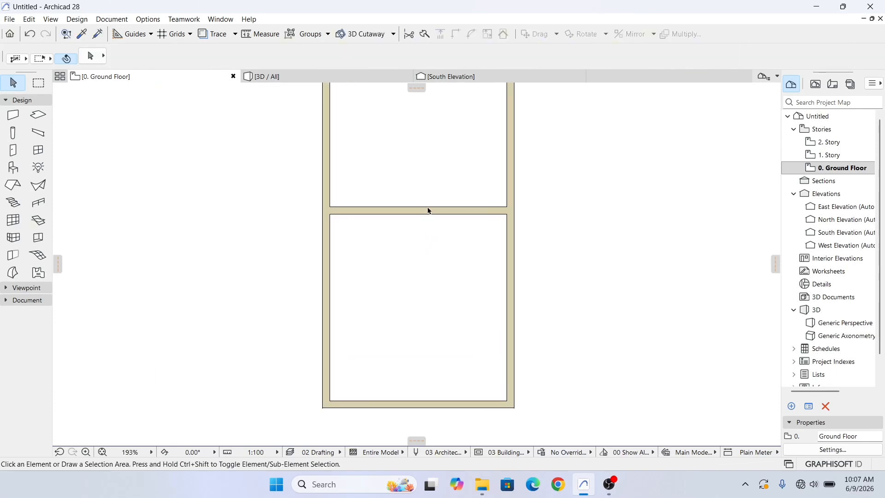
{"action": "left_click", "coordinate": [394, 269]}
Copy the upper horizontal wall 1650 mm straight up between the vertical walls, and clear the selection
{"action": "scroll", "coordinate": [409, 336], "scroll_direction": "down", "scroll_amount": 3}
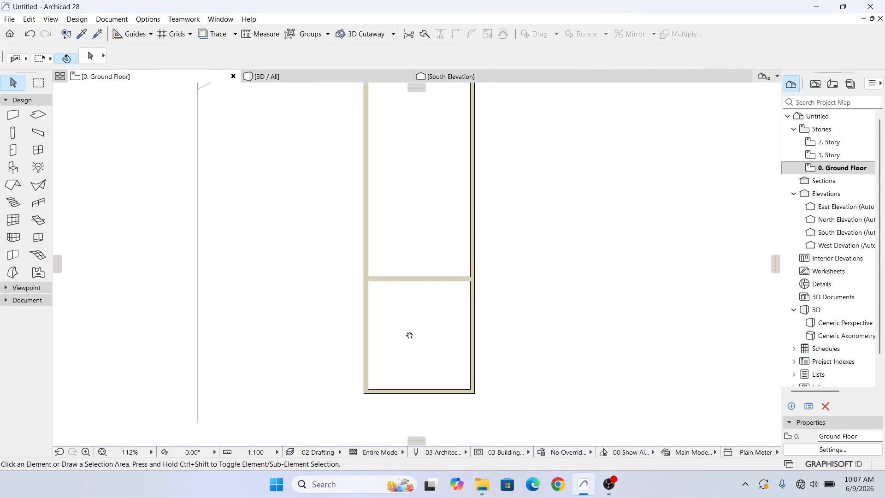
{"action": "left_click", "coordinate": [402, 278]}
{"action": "scroll", "coordinate": [400, 274], "scroll_direction": "up", "scroll_amount": 3}
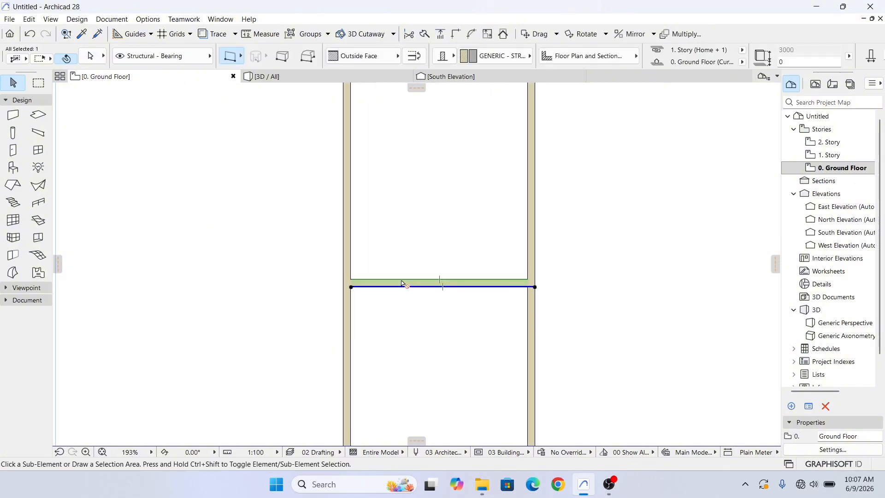
{"action": "key", "text": "ctrl+shift+d"}
{"action": "left_click", "coordinate": [401, 279]}
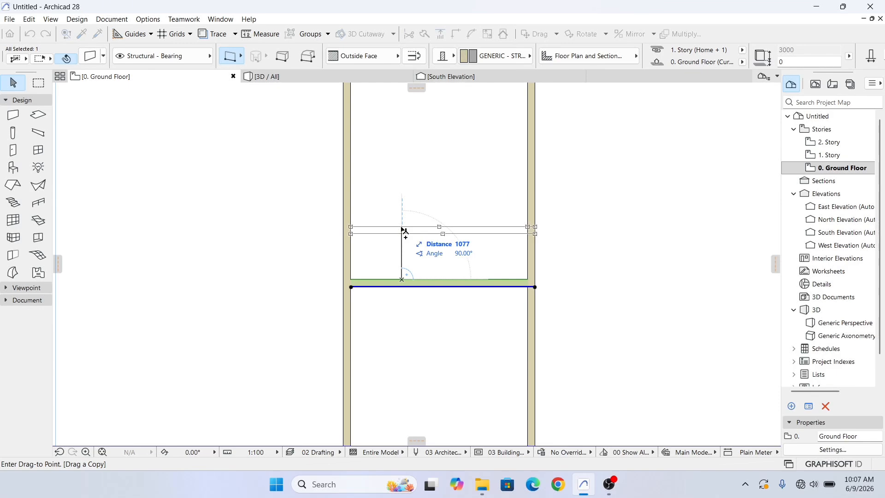
{"action": "type", "text": "1650"}
{"action": "key", "text": "Return"}
{"action": "left_click", "coordinate": [380, 233]}
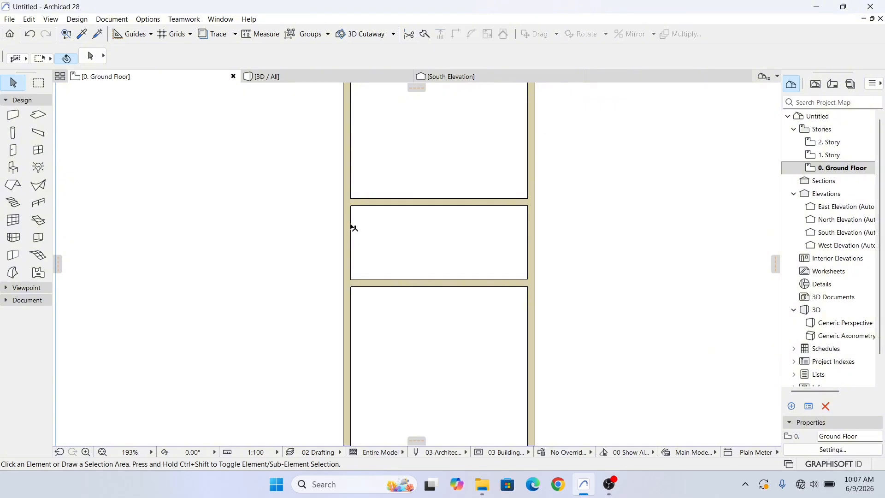
Copy the left vertical wall 1650 mm horizontally to the right, across the room between the two upper horizontal walls
{"action": "left_click_drag", "start_coordinate": [352, 226], "coordinate": [450, 215]}
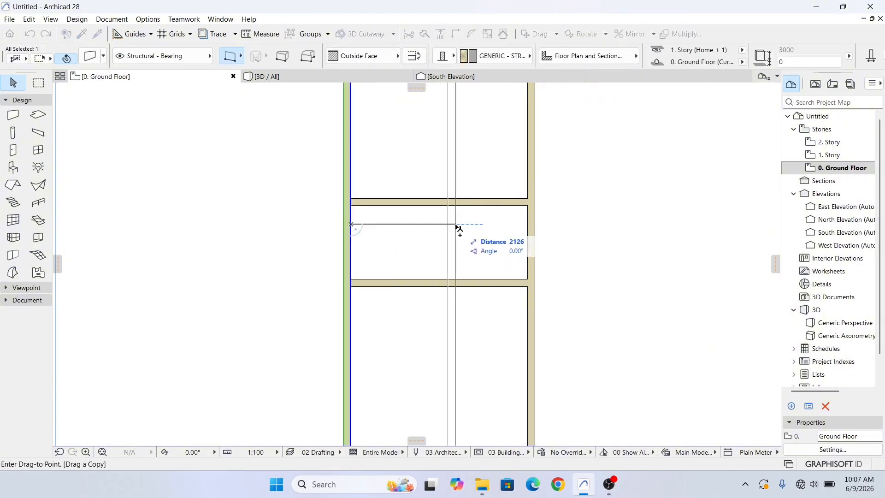
{"action": "type", "text": "1"}
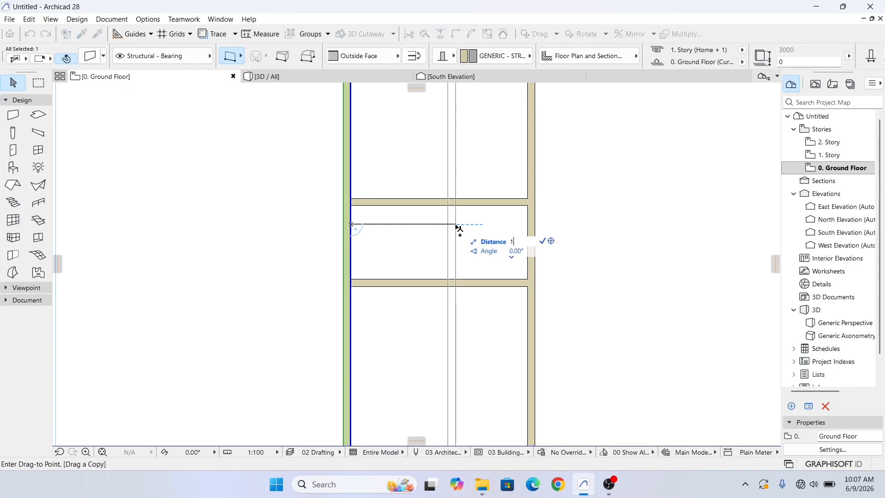
{"action": "type", "text": "650"}
{"action": "key", "text": "Return"}
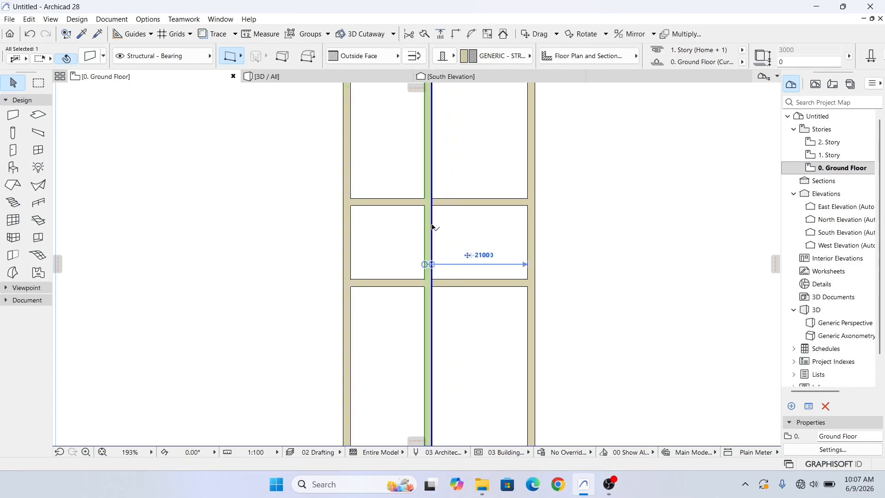
{"action": "scroll", "coordinate": [429, 257], "scroll_direction": "up", "scroll_amount": 2}
{"action": "left_click", "coordinate": [455, 241]}
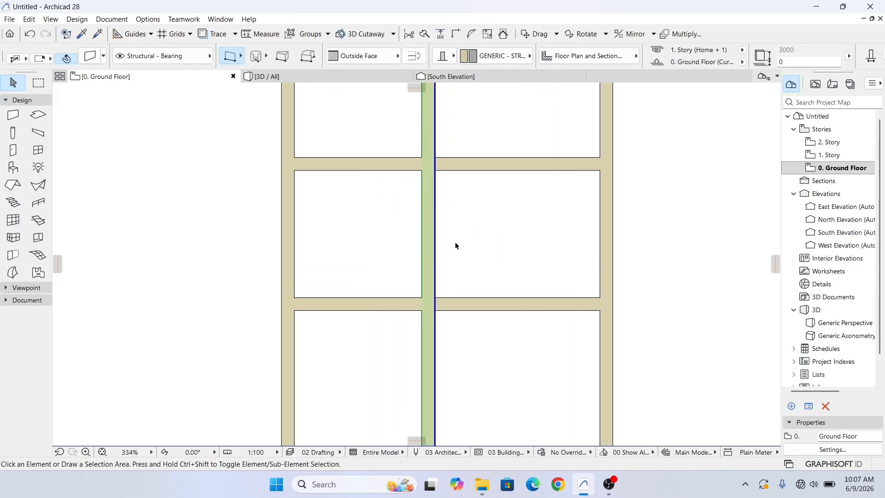
{"action": "left_click", "coordinate": [434, 184]}
{"action": "left_click", "coordinate": [604, 248]}
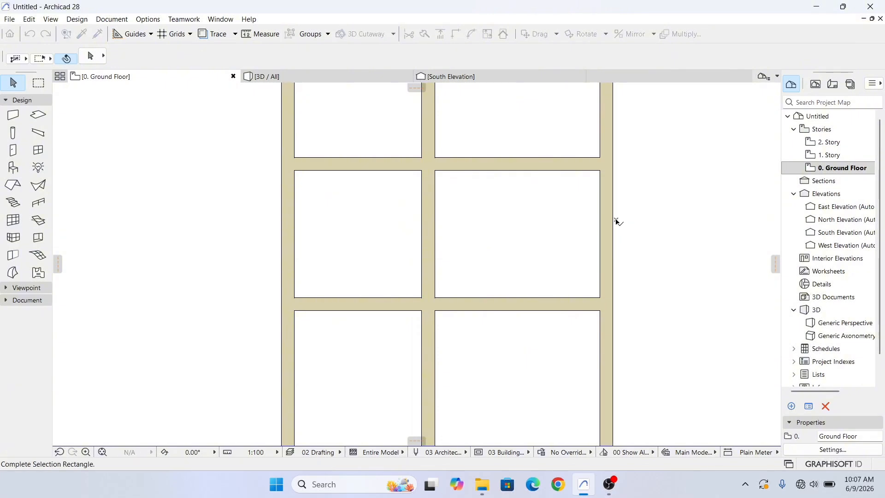
Measure the inner dimensions of the two small rooms between the upper horizontal walls, including the left room's width
{"action": "key", "text": "m"}
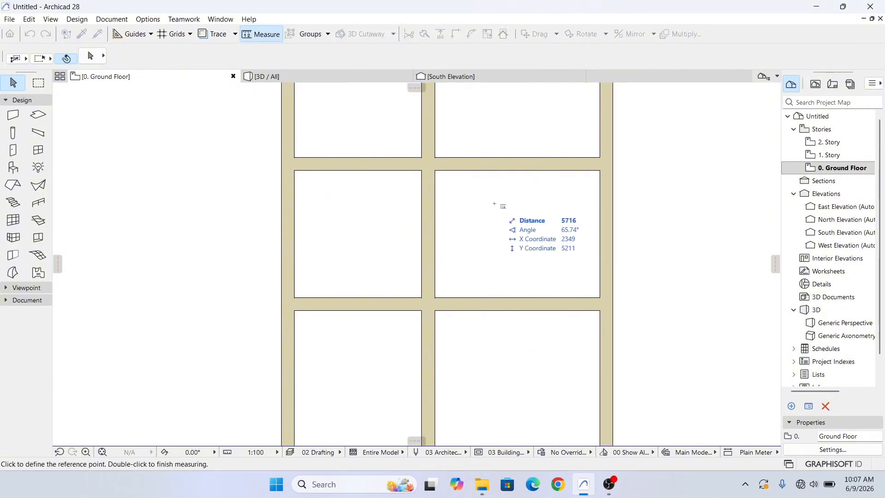
{"action": "left_click", "coordinate": [435, 171]}
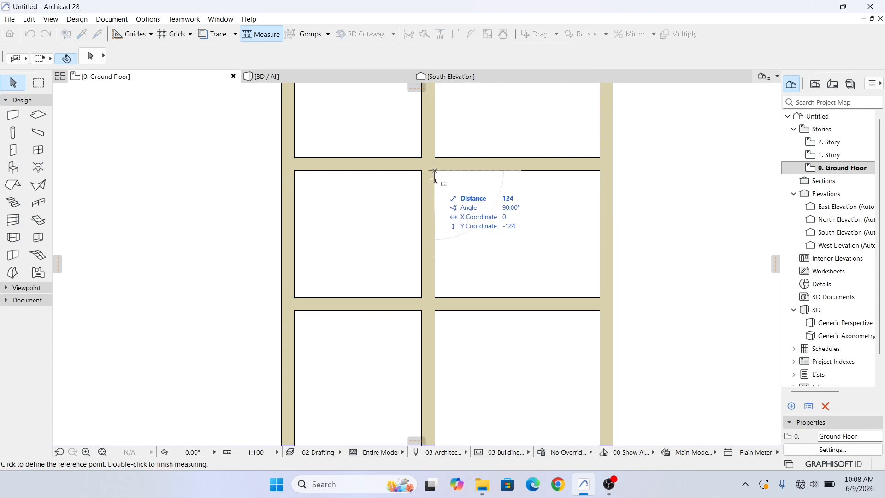
{"action": "key", "text": "Escape"}
{"action": "key", "text": "m"}
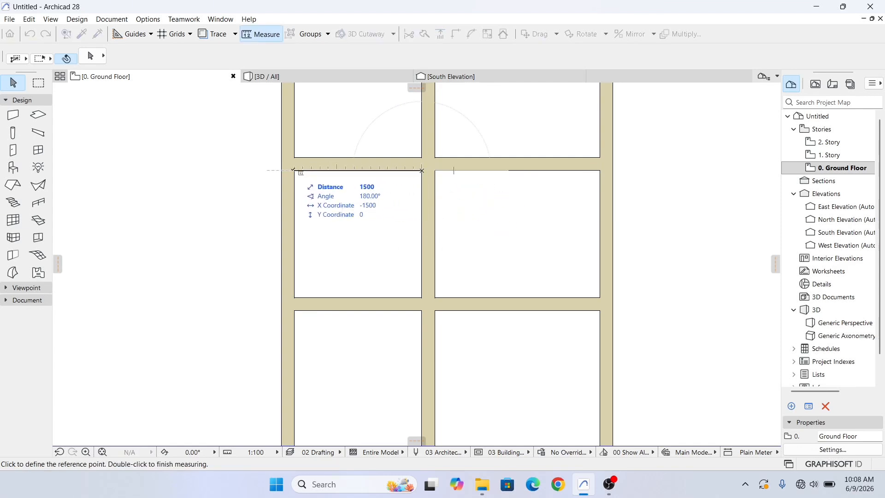
{"action": "key", "text": "Escape"}
Trim away the part of the left vertical wall that extends above the upper horizontal wall
{"action": "scroll", "coordinate": [429, 258], "scroll_direction": "down", "scroll_amount": 5}
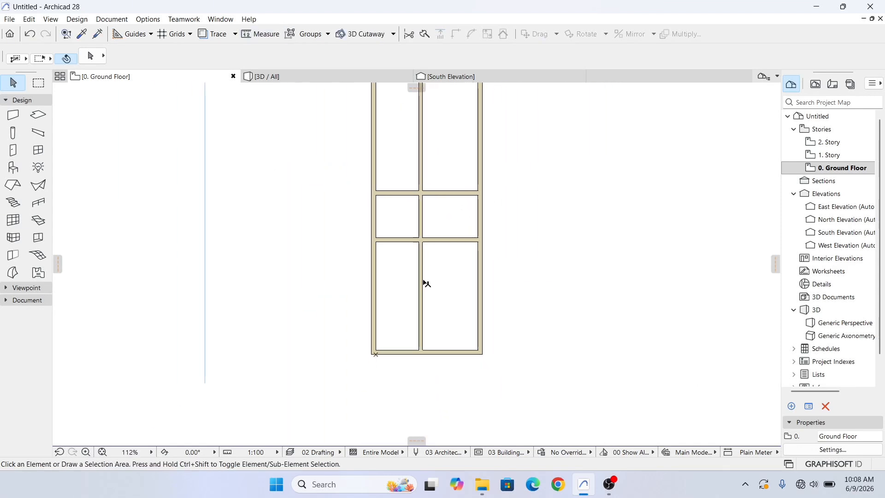
{"action": "scroll", "coordinate": [424, 216], "scroll_direction": "up", "scroll_amount": 2}
{"action": "scroll", "coordinate": [420, 199], "scroll_direction": "up", "scroll_amount": 2}
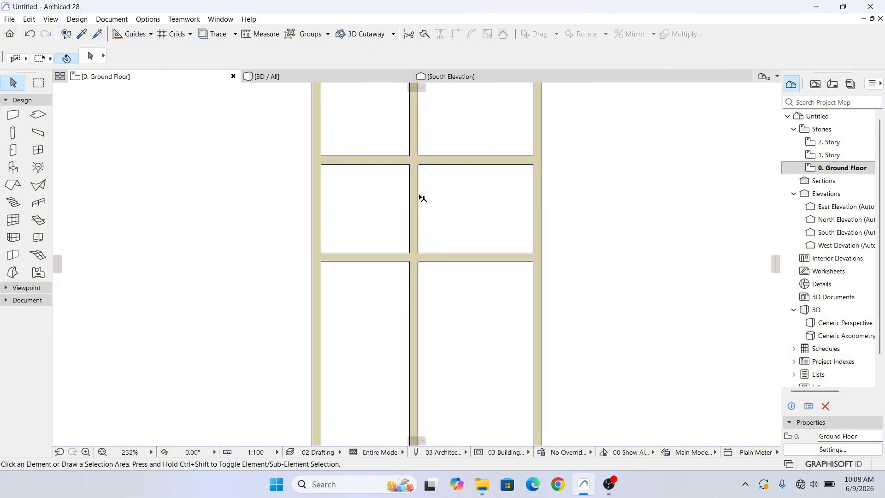
{"action": "scroll", "coordinate": [420, 201], "scroll_direction": "down", "scroll_amount": 3}
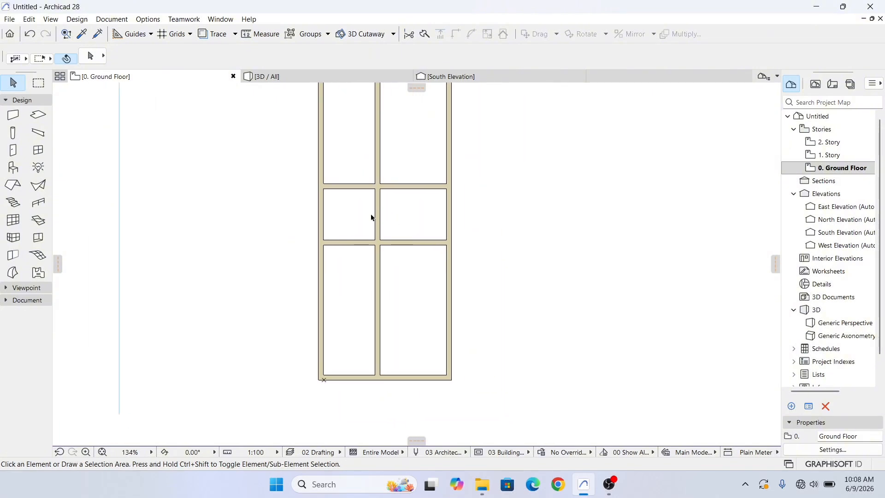
{"action": "scroll", "coordinate": [396, 188], "scroll_direction": "down", "scroll_amount": 3}
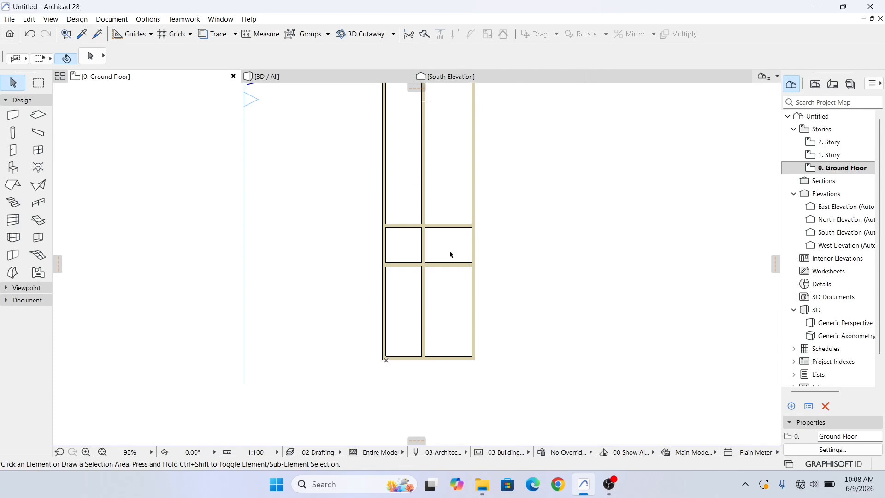
{"action": "left_click", "coordinate": [410, 35]}
{"action": "scroll", "coordinate": [427, 227], "scroll_direction": "up", "scroll_amount": 4}
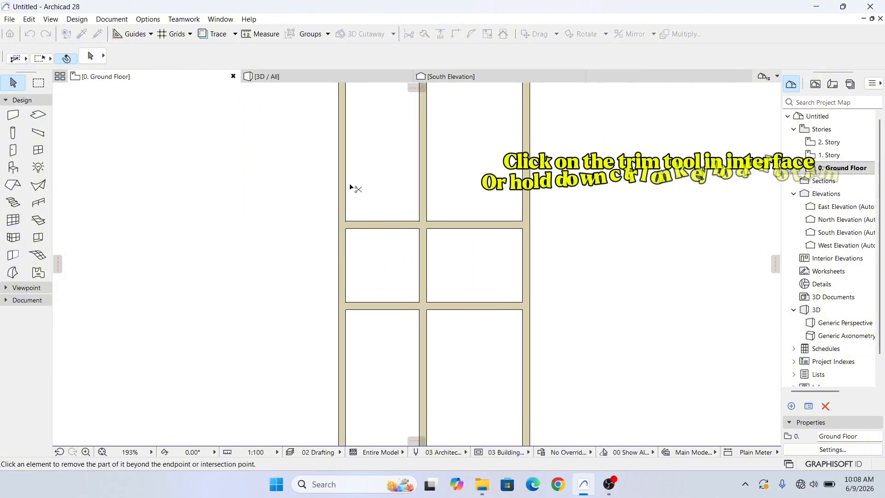
{"action": "left_click", "coordinate": [348, 186]}
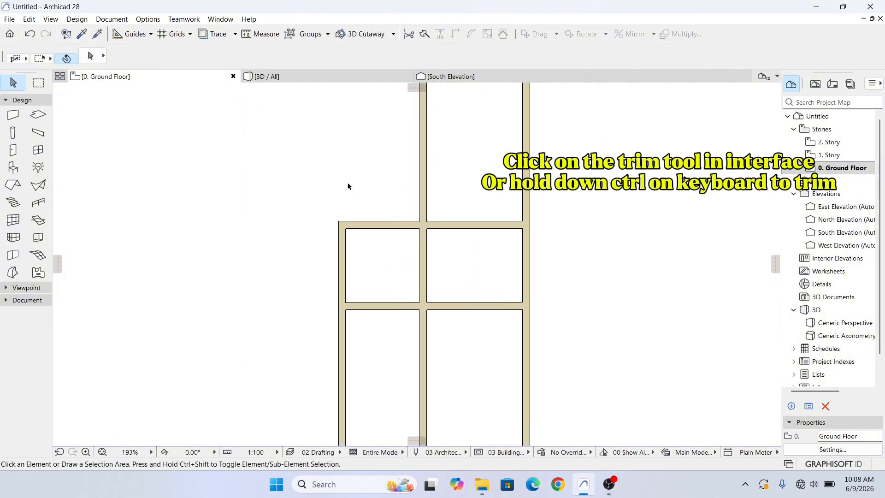
Trim away the parts of the middle and right vertical walls that extend above the upper horizontal wall
{"action": "left_click", "coordinate": [409, 34]}
{"action": "left_click", "coordinate": [422, 163]}
{"action": "scroll", "coordinate": [399, 165], "scroll_direction": "down", "scroll_amount": 1}
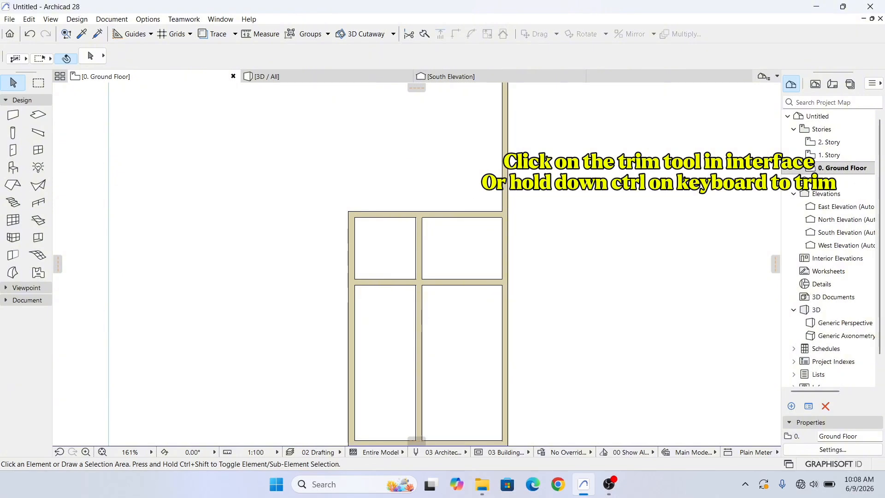
{"action": "left_click", "coordinate": [510, 137]}
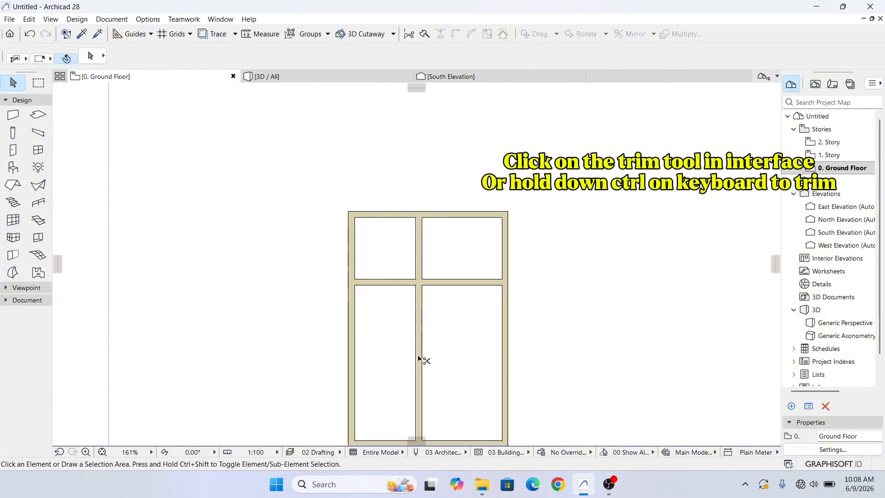
Trim away the middle vertical wall below the lower partition so the bottom area becomes one large room
{"action": "left_click", "coordinate": [421, 358]}
{"action": "scroll", "coordinate": [422, 323], "scroll_direction": "down", "scroll_amount": 2}
{"action": "scroll", "coordinate": [409, 247], "scroll_direction": "up", "scroll_amount": 3}
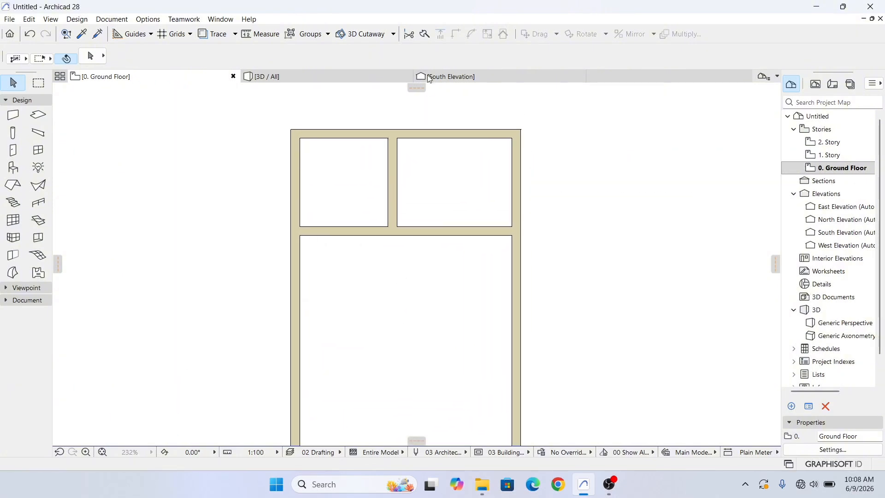
{"action": "scroll", "coordinate": [423, 261], "scroll_direction": "down", "scroll_amount": 2}
{"action": "middle_click_drag", "start_coordinate": [425, 263], "coordinate": [418, 254]}
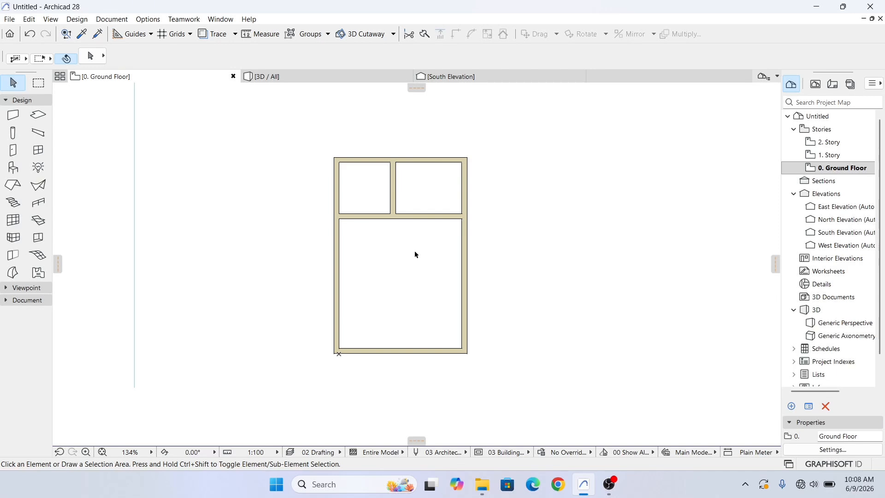
{"action": "scroll", "coordinate": [392, 199], "scroll_direction": "up", "scroll_amount": 5}
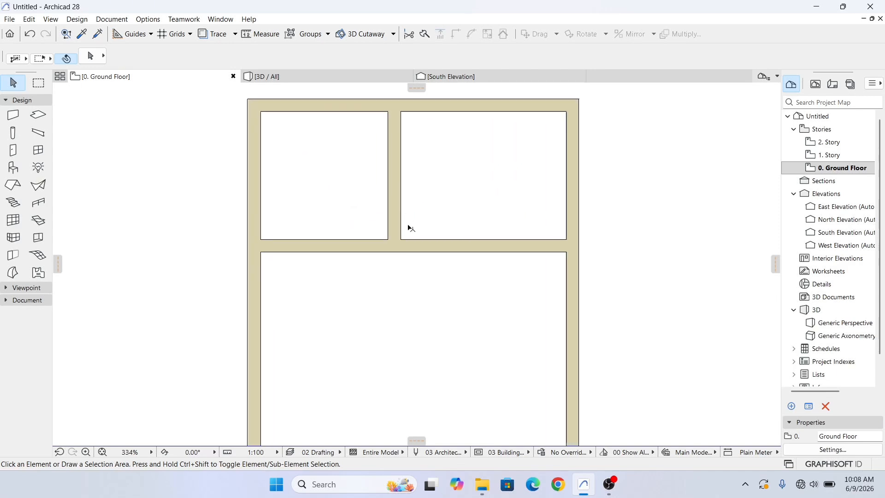
{"action": "scroll", "coordinate": [421, 254], "scroll_direction": "down", "scroll_amount": 4}
{"action": "middle_click_drag", "start_coordinate": [412, 271], "coordinate": [406, 237]}
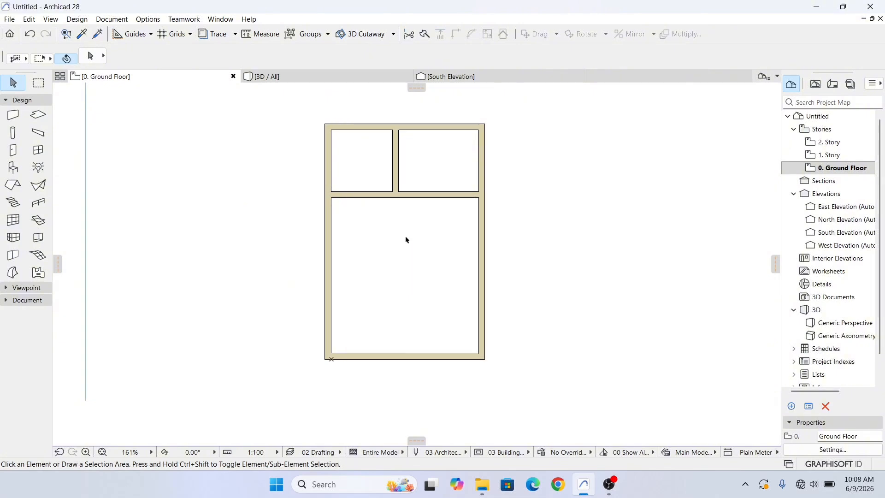
{"action": "scroll", "coordinate": [419, 294], "scroll_direction": "up", "scroll_amount": 2}
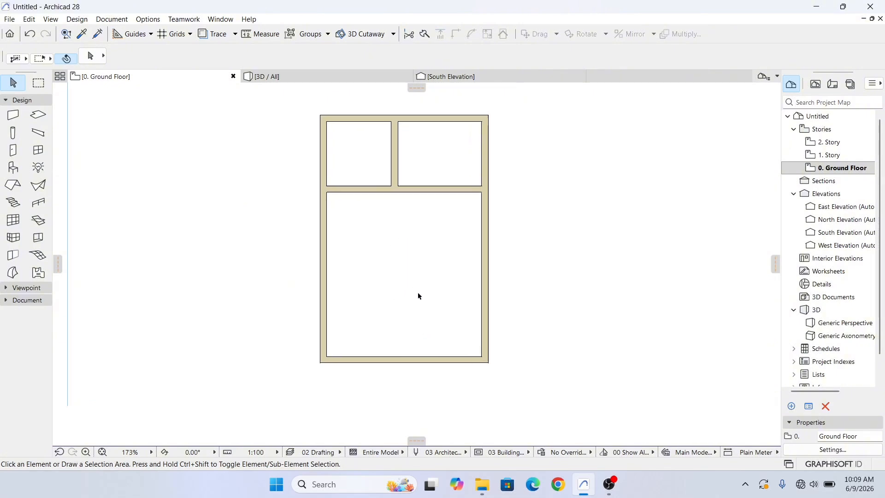
{"action": "middle_click_drag", "start_coordinate": [419, 294], "coordinate": [425, 316]}
{"action": "scroll", "coordinate": [425, 316], "scroll_direction": "down", "scroll_amount": 3}
{"action": "middle_click_drag", "start_coordinate": [460, 377], "coordinate": [461, 317]}
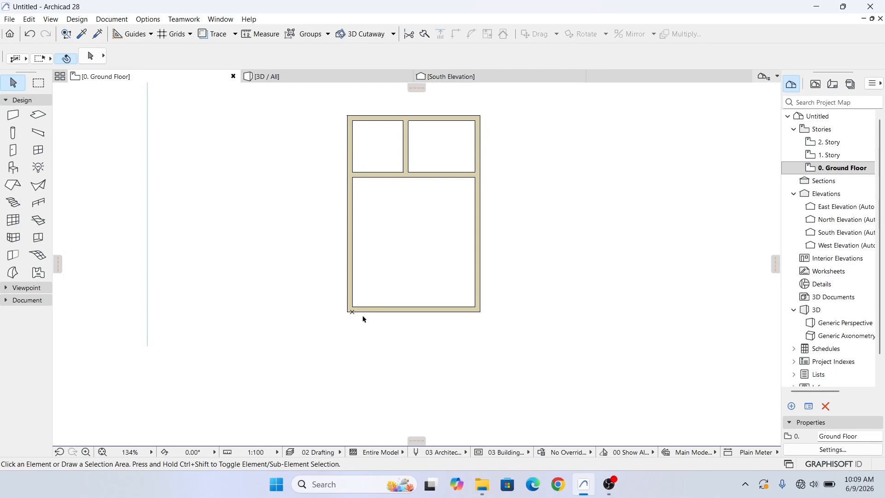
Copy the bottom horizontal wall straight down, leaving a clear gap of 900 mm below the large room, and clear the selection
{"action": "scroll", "coordinate": [364, 319], "scroll_direction": "up", "scroll_amount": 1}
{"action": "scroll", "coordinate": [387, 296], "scroll_direction": "up", "scroll_amount": 2}
{"action": "middle_click_drag", "start_coordinate": [387, 296], "coordinate": [416, 348]}
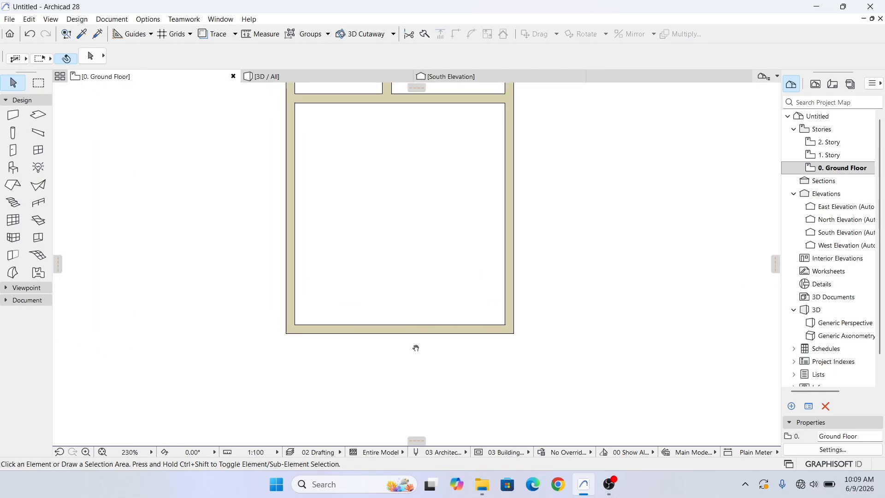
{"action": "left_click", "coordinate": [403, 331]}
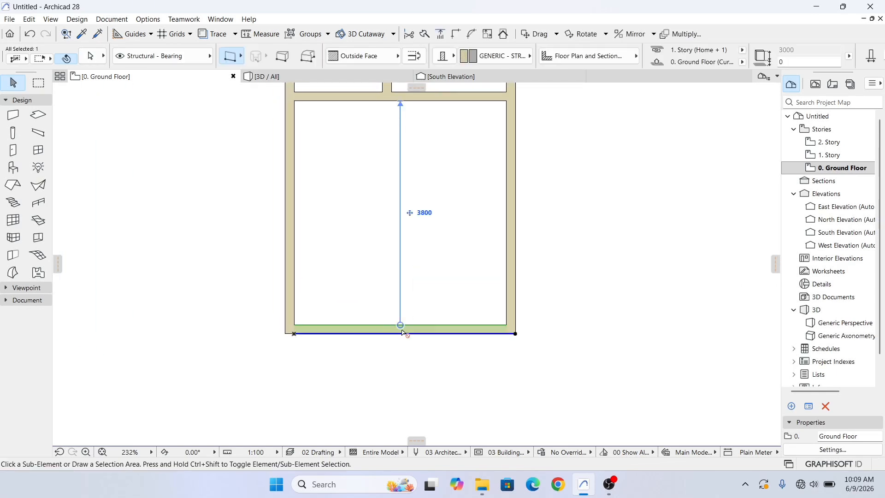
{"action": "left_click_drag", "start_coordinate": [403, 332], "coordinate": [404, 372]}
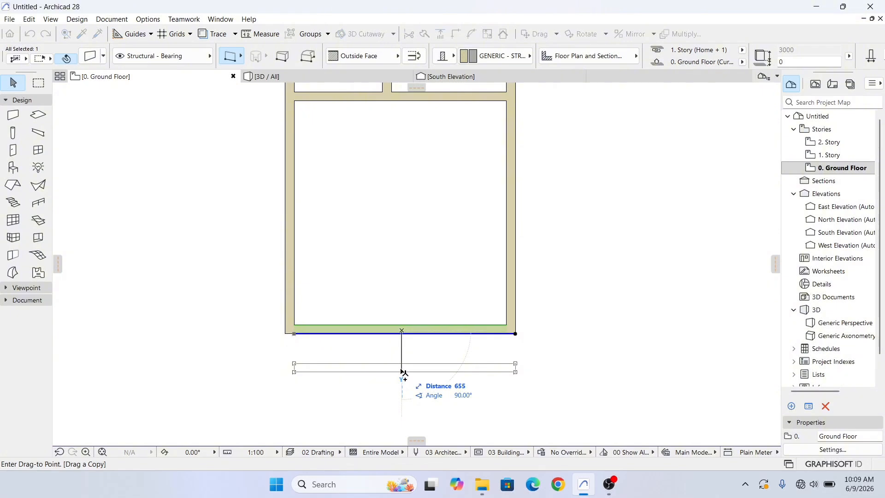
{"action": "type", "text": "900"}
{"action": "key", "text": "Return"}
{"action": "left_click", "coordinate": [198, 265]}
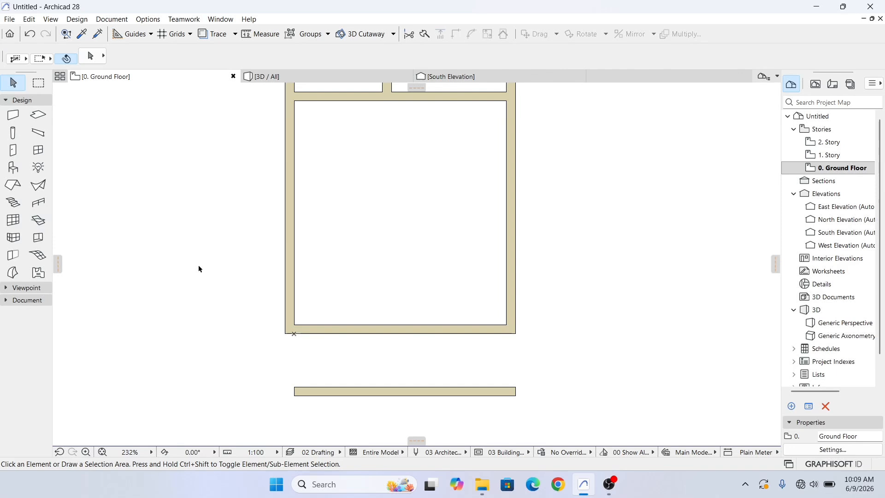
{"action": "left_click", "coordinate": [295, 271]}
{"action": "middle_click_drag", "start_coordinate": [335, 337], "coordinate": [355, 281]}
{"action": "scroll", "coordinate": [341, 280], "scroll_direction": "up", "scroll_amount": 2}
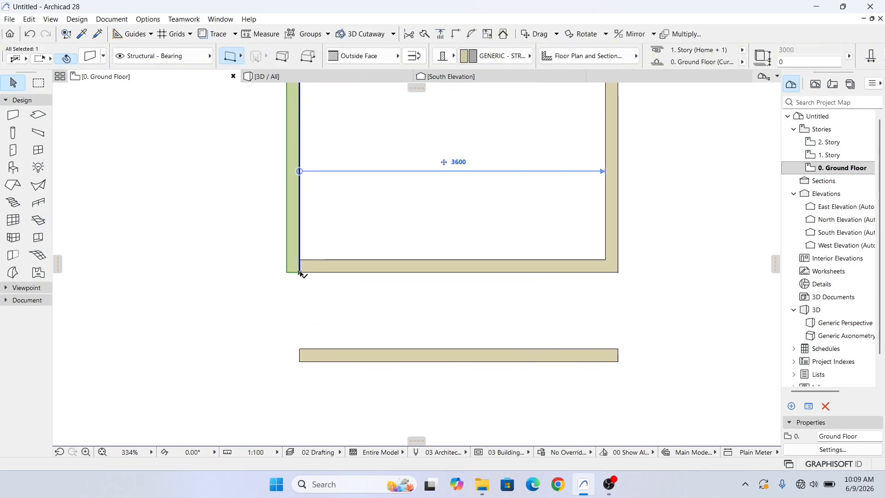
{"action": "scroll", "coordinate": [300, 277], "scroll_direction": "up", "scroll_amount": 1}
{"action": "scroll", "coordinate": [301, 282], "scroll_direction": "up", "scroll_amount": 1}
{"action": "middle_click_drag", "start_coordinate": [301, 282], "coordinate": [300, 267]}
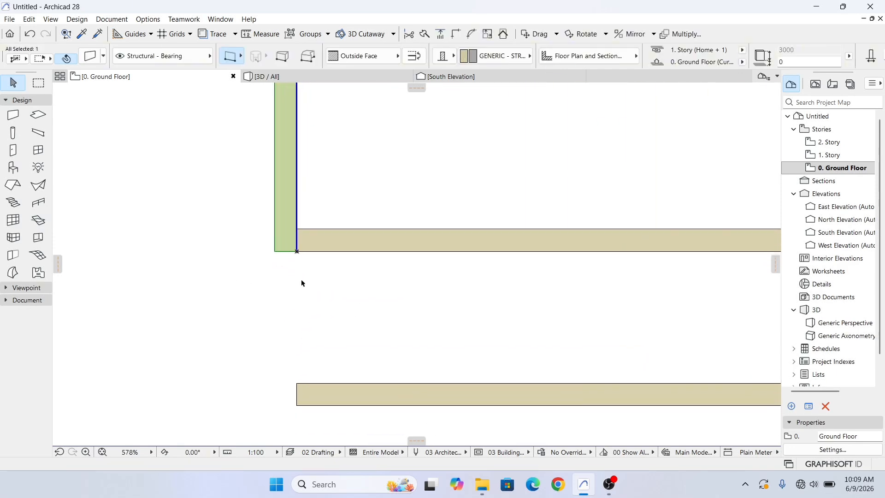
{"action": "left_click", "coordinate": [302, 280]}
{"action": "left_click", "coordinate": [293, 190]}
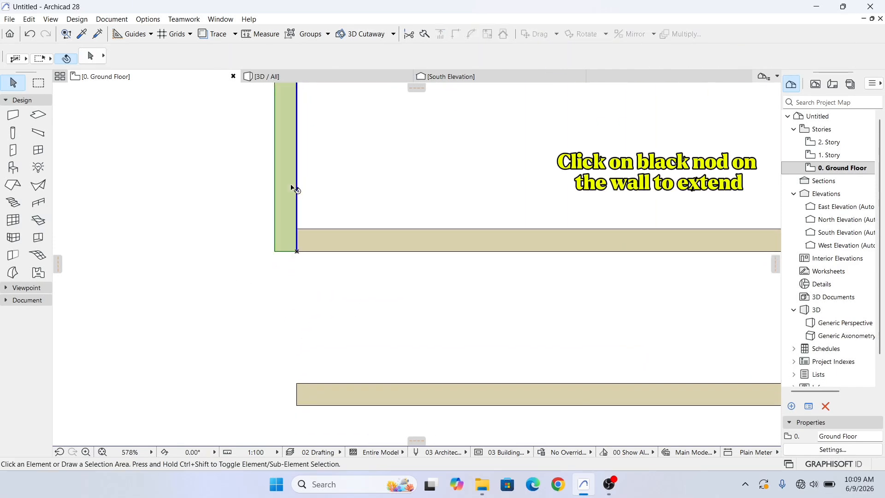
{"action": "left_click", "coordinate": [297, 251]}
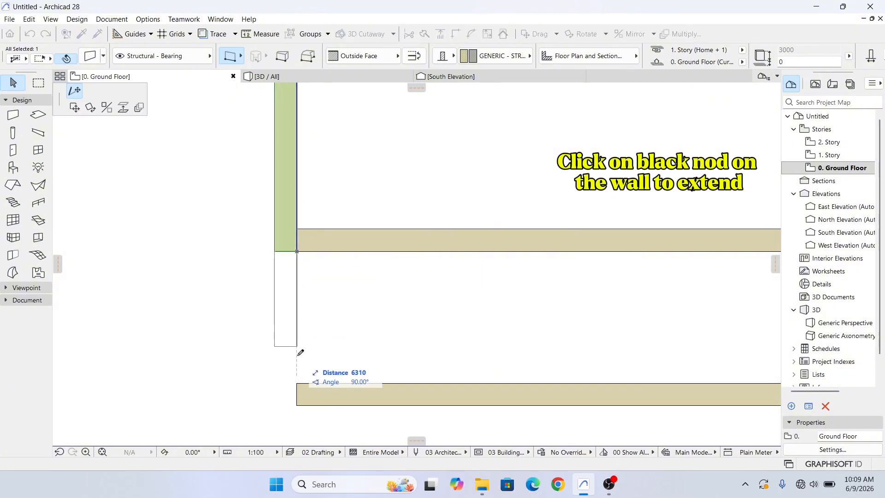
{"action": "key", "text": "Escape"}
Try to reshape the right vertical wall by pulling a new bend point outward near its lower end
{"action": "scroll", "coordinate": [302, 297], "scroll_direction": "down", "scroll_amount": 2}
{"action": "middle_click_drag", "start_coordinate": [304, 298], "coordinate": [251, 319]}
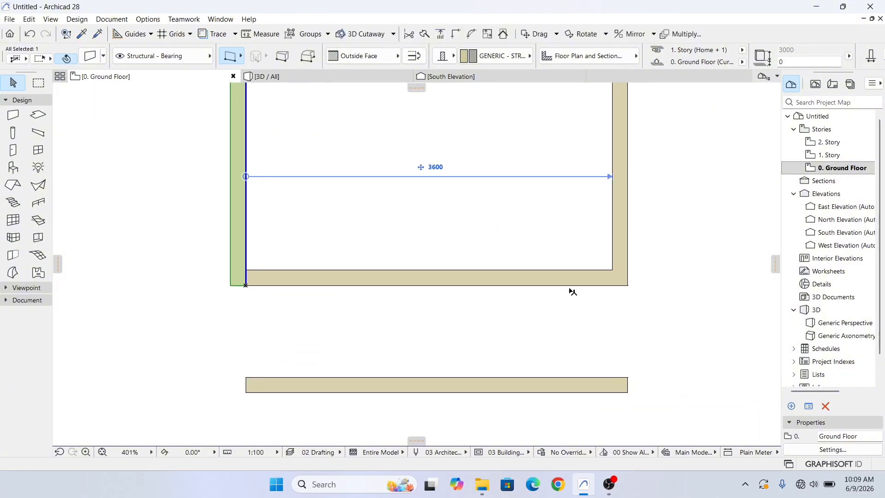
{"action": "left_click", "coordinate": [573, 292]}
{"action": "left_click", "coordinate": [619, 248]}
{"action": "left_click", "coordinate": [628, 286]}
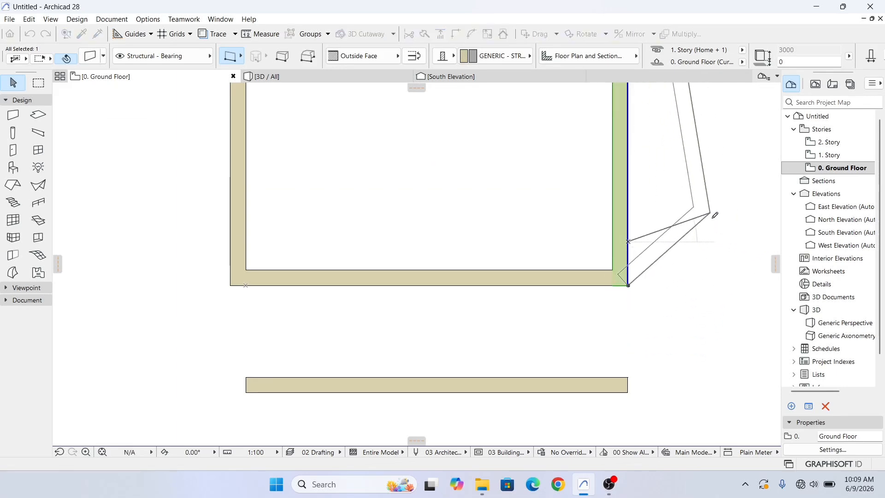
{"action": "left_click", "coordinate": [711, 213]}
Undo the bend in the right vertical wall
{"action": "scroll", "coordinate": [680, 267], "scroll_direction": "down", "scroll_amount": 5}
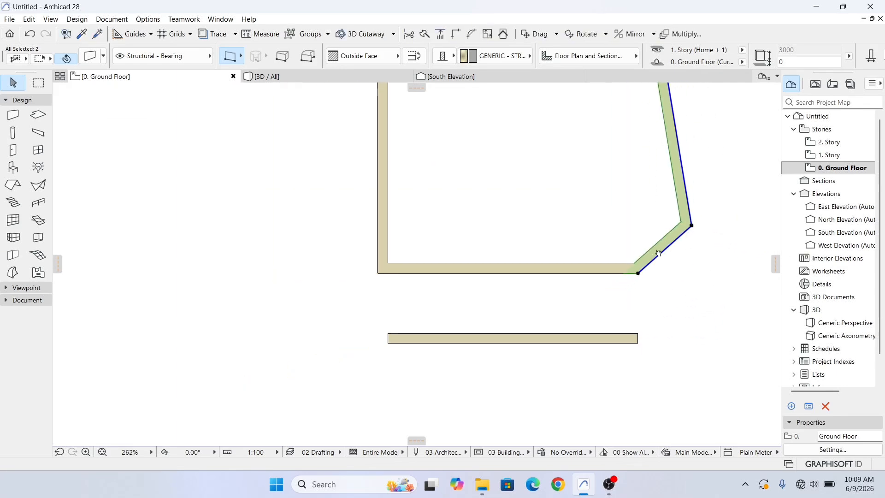
{"action": "scroll", "coordinate": [633, 277], "scroll_direction": "up", "scroll_amount": 2}
{"action": "scroll", "coordinate": [622, 258], "scroll_direction": "down", "scroll_amount": 4}
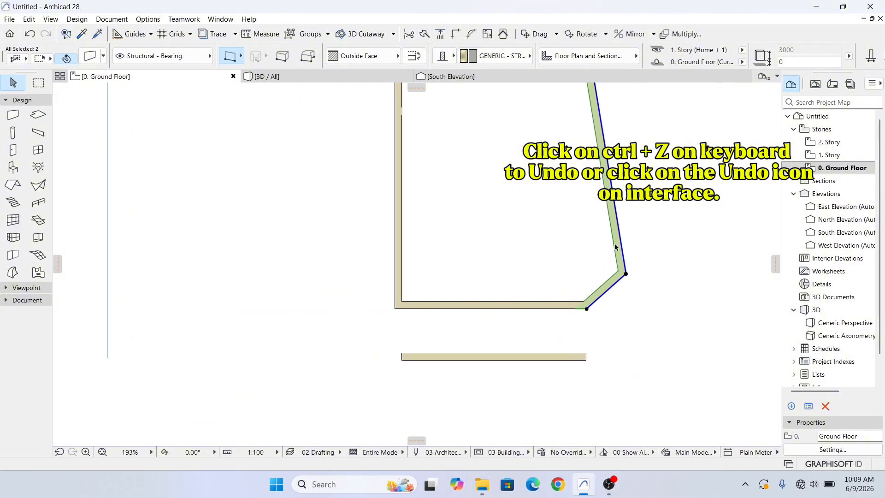
{"action": "key", "text": "ctrl+z"}
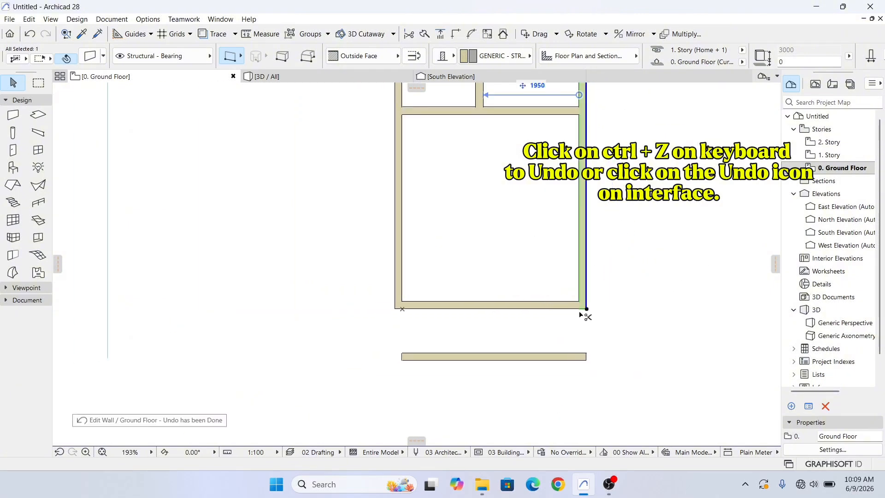
Bend the right vertical wall outward again as a demonstration, undo that edit, and clear the selection
{"action": "left_click", "coordinate": [587, 232]}
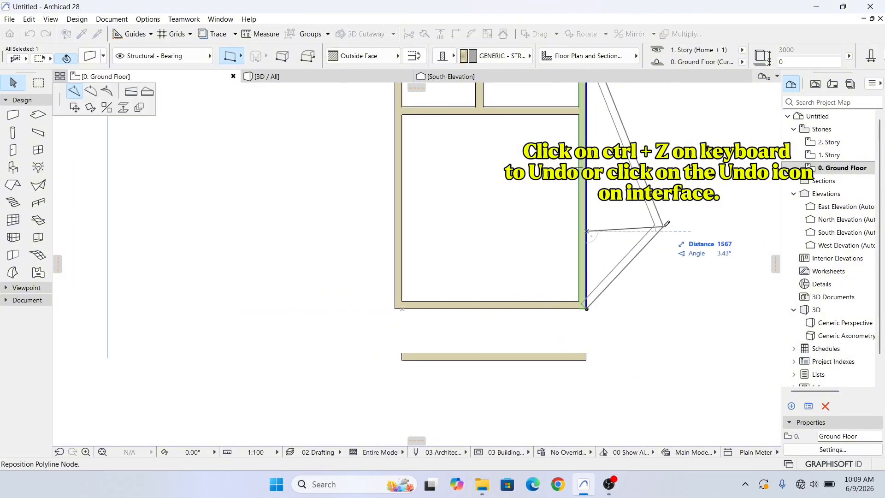
{"action": "left_click", "coordinate": [663, 227]}
{"action": "left_click", "coordinate": [30, 33]}
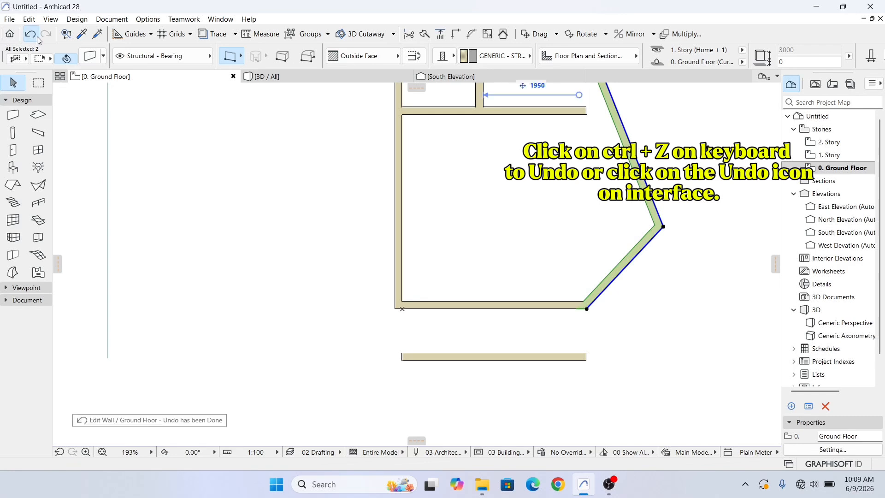
{"action": "left_click", "coordinate": [624, 272]}
Extend the lower end of the left vertical wall down to the outer edge of the copied bottom wall and clear the selection
{"action": "scroll", "coordinate": [586, 316], "scroll_direction": "up", "scroll_amount": 1}
{"action": "middle_click_drag", "start_coordinate": [586, 315], "coordinate": [616, 252]}
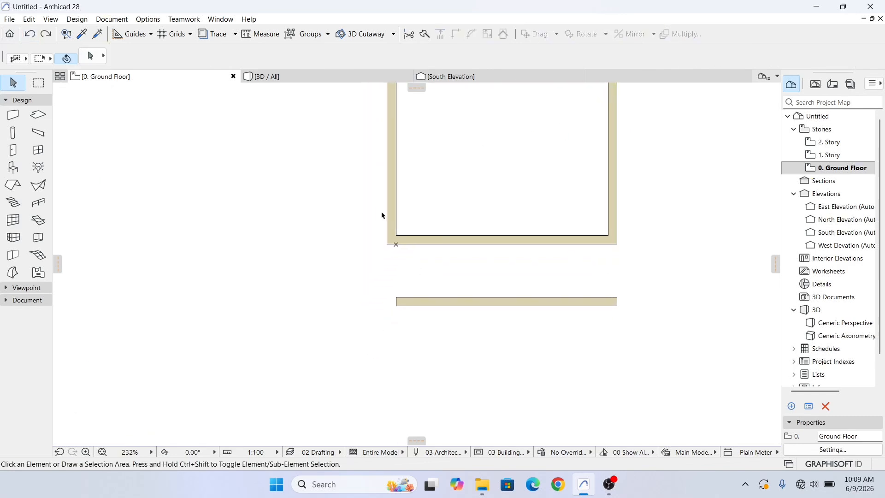
{"action": "left_click", "coordinate": [388, 207]}
{"action": "scroll", "coordinate": [391, 230], "scroll_direction": "up", "scroll_amount": 5}
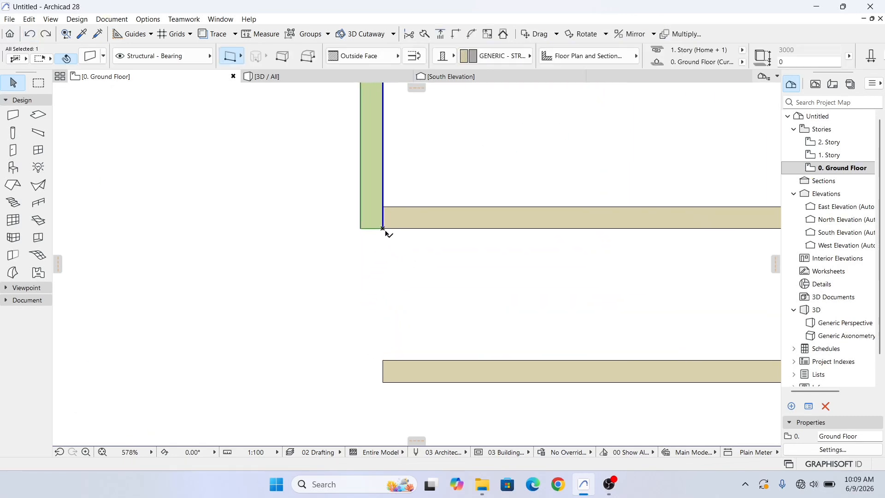
{"action": "scroll", "coordinate": [383, 229], "scroll_direction": "up", "scroll_amount": 7}
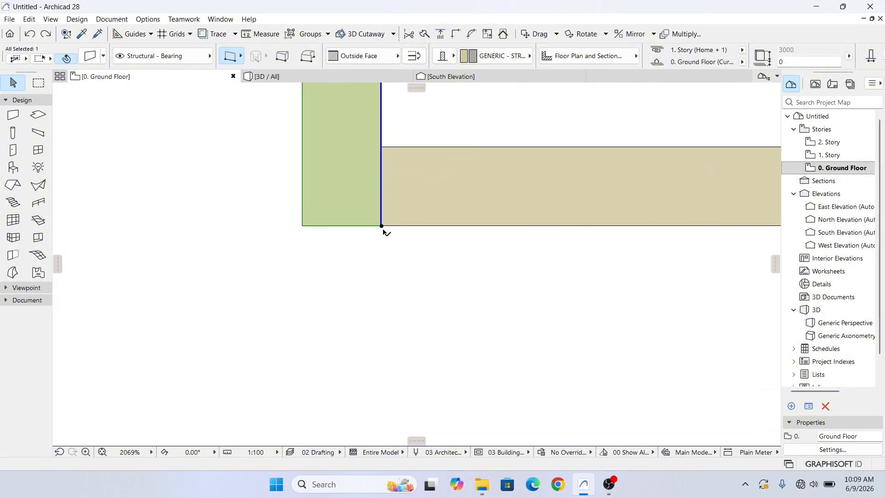
{"action": "left_click", "coordinate": [383, 229]}
{"action": "scroll", "coordinate": [389, 206], "scroll_direction": "down", "scroll_amount": 10}
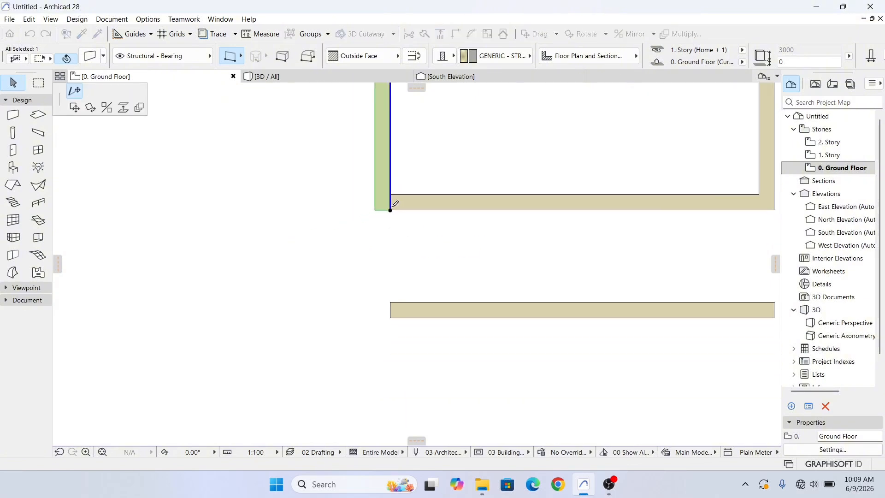
{"action": "scroll", "coordinate": [399, 265], "scroll_direction": "up", "scroll_amount": 4}
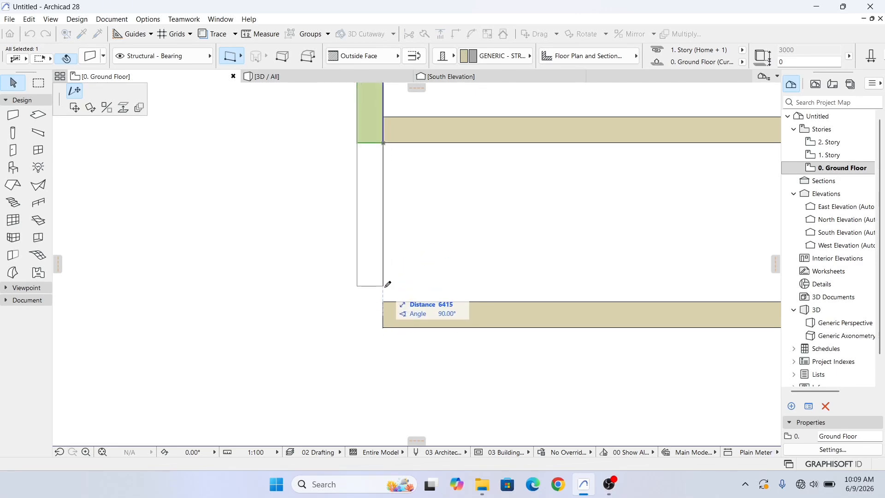
{"action": "left_click", "coordinate": [383, 302]}
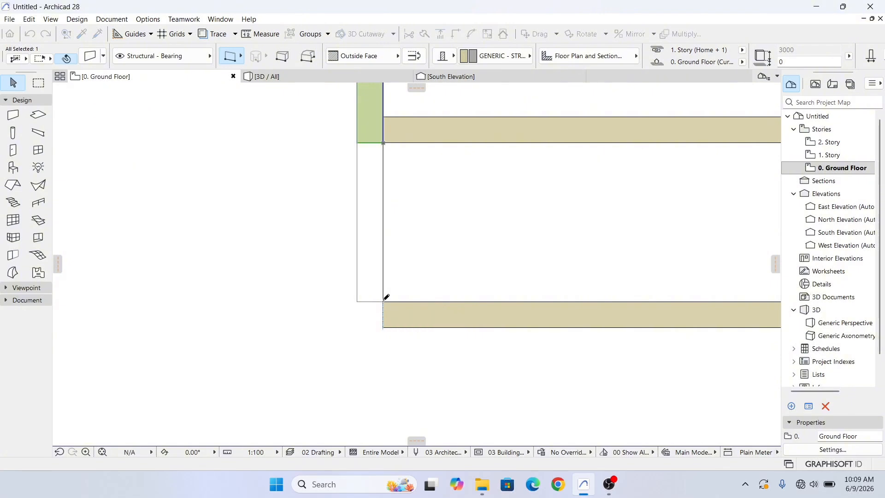
{"action": "scroll", "coordinate": [427, 325], "scroll_direction": "down", "scroll_amount": 3}
{"action": "middle_click_drag", "start_coordinate": [427, 325], "coordinate": [263, 354]}
{"action": "scroll", "coordinate": [262, 353], "scroll_direction": "down", "scroll_amount": 1}
{"action": "left_click", "coordinate": [378, 320]}
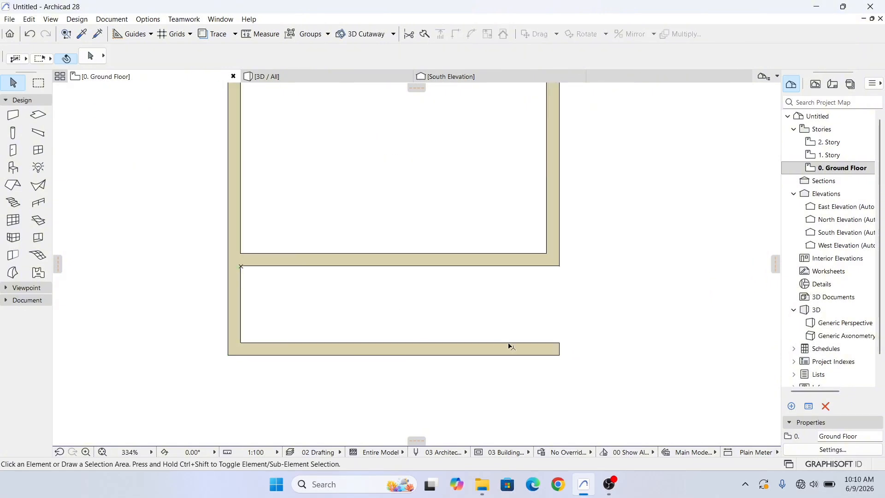
Copy the left vertical wall 2750 mm to the right and clear the selection
{"action": "middle_click_drag", "start_coordinate": [410, 334], "coordinate": [445, 307]}
{"action": "left_click", "coordinate": [276, 264]}
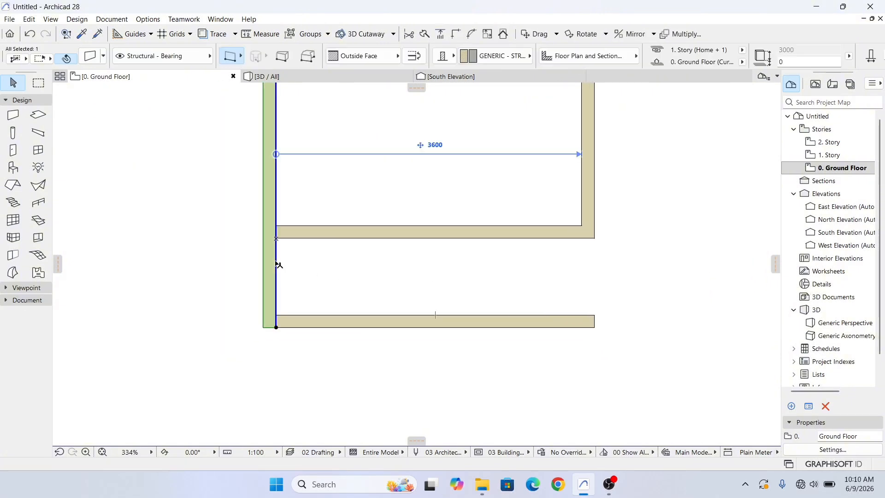
{"action": "left_click_drag", "start_coordinate": [276, 264], "coordinate": [501, 262]}
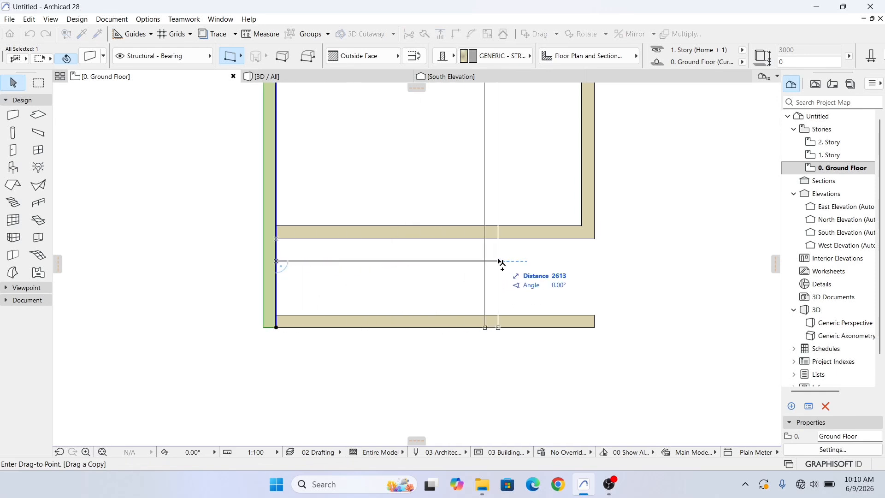
{"action": "type", "text": "2750"}
{"action": "key", "text": "Return"}
{"action": "key", "text": "Escape"}
{"action": "scroll", "coordinate": [497, 274], "scroll_direction": "down", "scroll_amount": 4}
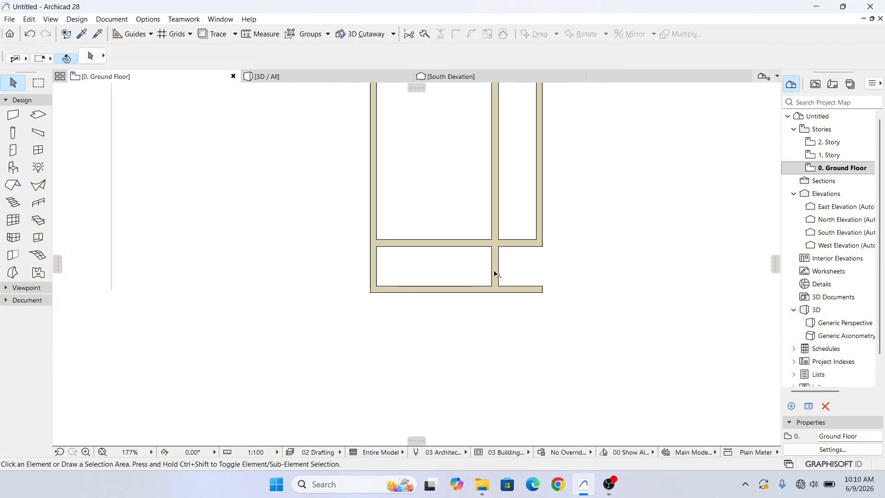
Move the newly copied vertical wall 400 mm to the left
{"action": "scroll", "coordinate": [497, 273], "scroll_direction": "up", "scroll_amount": 1}
{"action": "scroll", "coordinate": [500, 265], "scroll_direction": "up", "scroll_amount": 3}
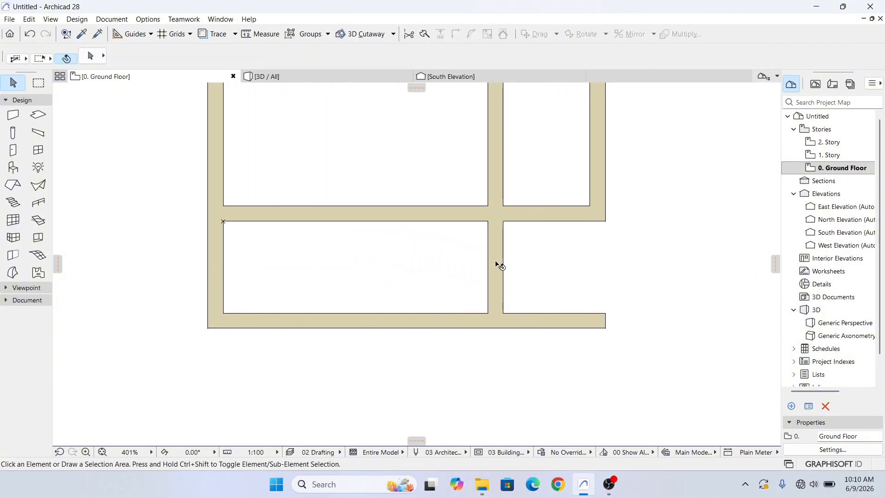
{"action": "left_click", "coordinate": [496, 262]}
{"action": "key", "text": "ctrl+shift+d"}
{"action": "left_click", "coordinate": [495, 261]}
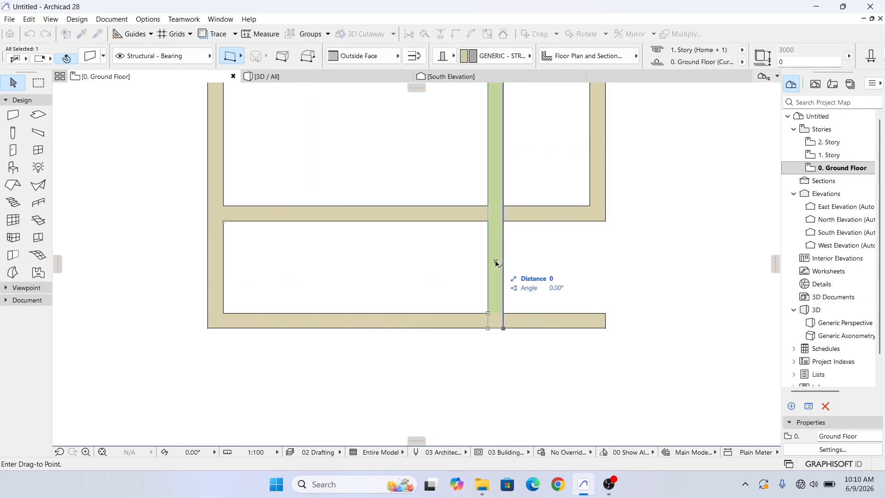
{"action": "type", "text": "400"}
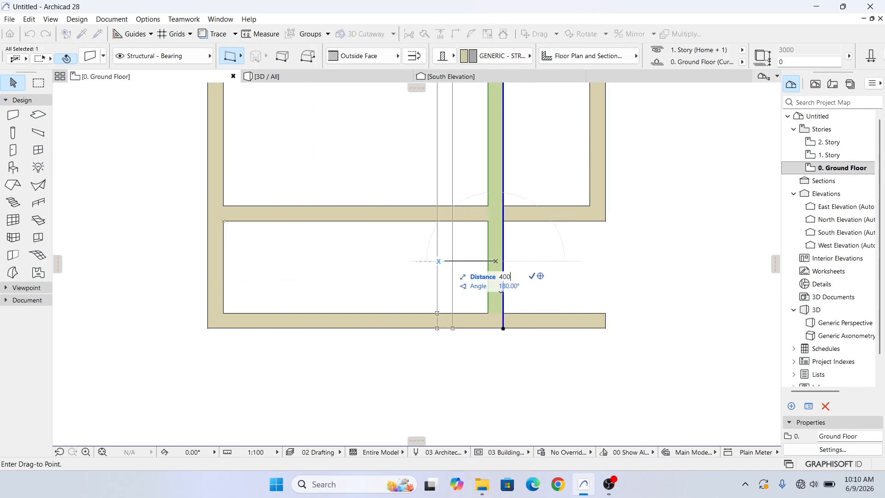
{"action": "key", "text": "Return"}
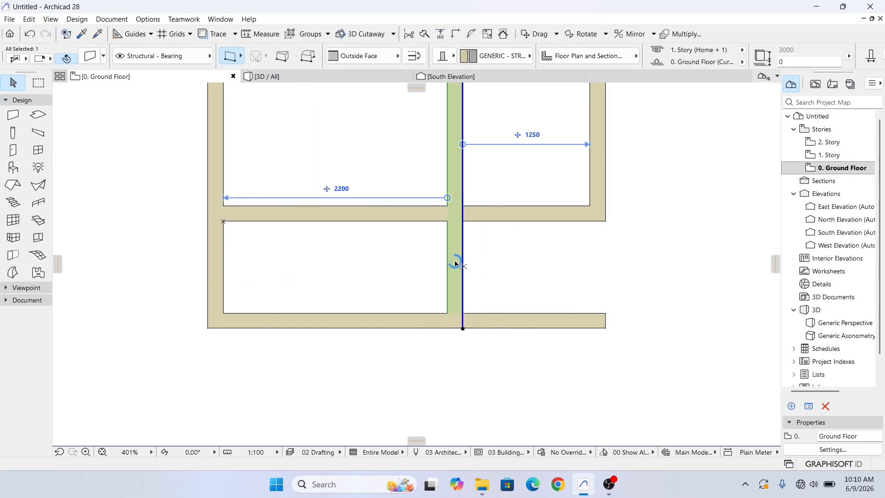
Move the same vertical wall another 200 mm to the left and clear the selection
{"action": "key", "text": "ctrl+d"}
{"action": "left_click", "coordinate": [455, 261]}
{"action": "type", "text": "200"}
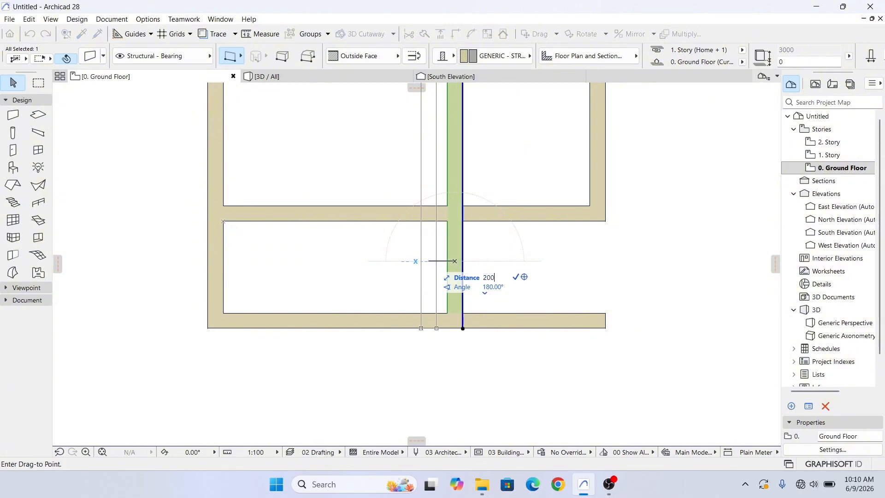
{"action": "key", "text": "Return"}
{"action": "key", "text": "Escape"}
{"action": "scroll", "coordinate": [496, 352], "scroll_direction": "down", "scroll_amount": 5}
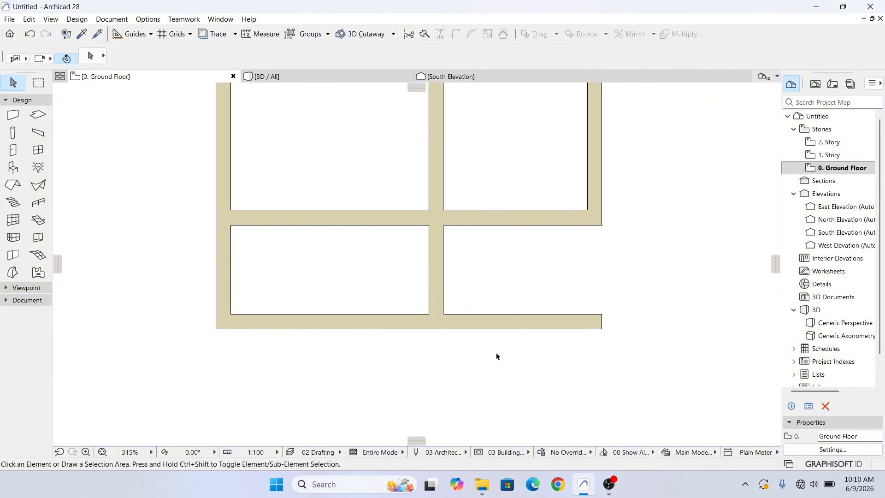
Trim the copied vertical wall out of the large room and the upper room, keeping only its portion below the large room
{"action": "left_click", "coordinate": [473, 246], "text": "ctrl"}
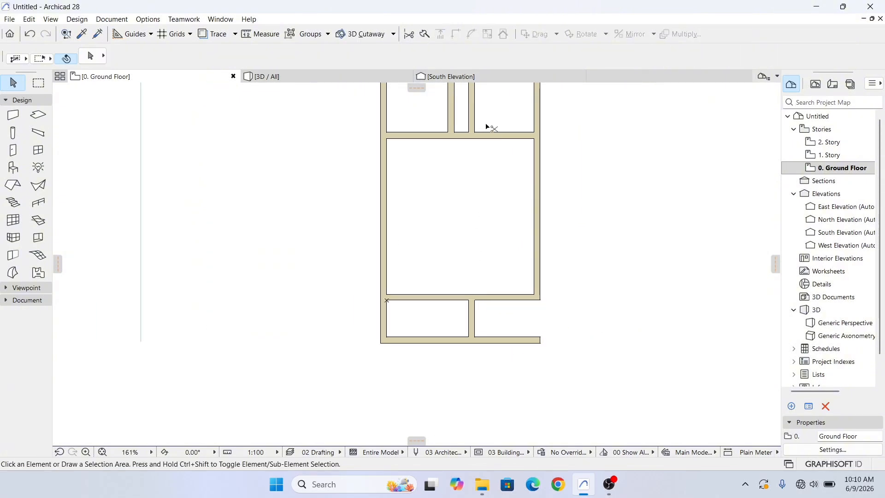
{"action": "left_click", "coordinate": [472, 98], "text": "ctrl"}
{"action": "scroll", "coordinate": [475, 245], "scroll_direction": "down", "scroll_amount": 4}
Trim the bottom wall's overhang beyond the short vertical wall and the wall segment separating the large room from the lower extension
{"action": "scroll", "coordinate": [483, 274], "scroll_direction": "up", "scroll_amount": 6}
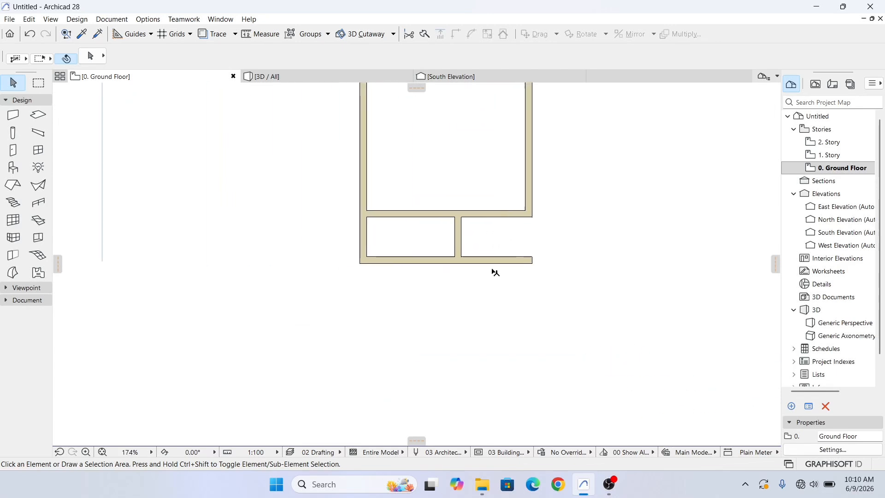
{"action": "left_click", "coordinate": [497, 258], "text": "ctrl"}
{"action": "scroll", "coordinate": [452, 277], "scroll_direction": "up", "scroll_amount": 4}
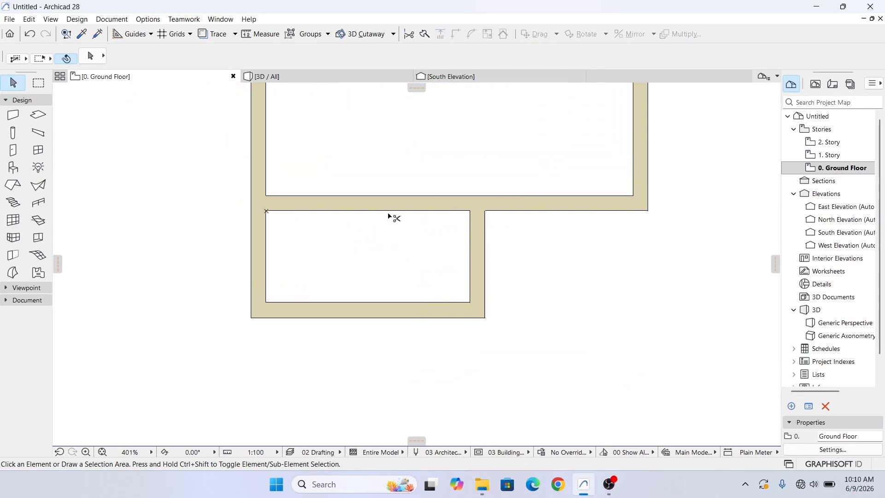
{"action": "left_click", "coordinate": [388, 210], "text": "ctrl"}
{"action": "scroll", "coordinate": [479, 276], "scroll_direction": "down", "scroll_amount": 6}
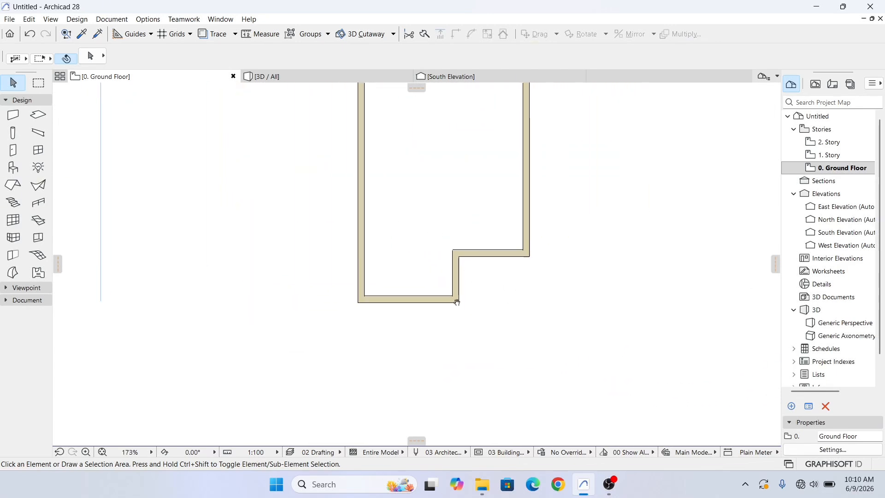
Examine the trimmed floor plan outline and its position relative to the surrounding elevation markers
{"action": "scroll", "coordinate": [479, 300], "scroll_direction": "down", "scroll_amount": 3}
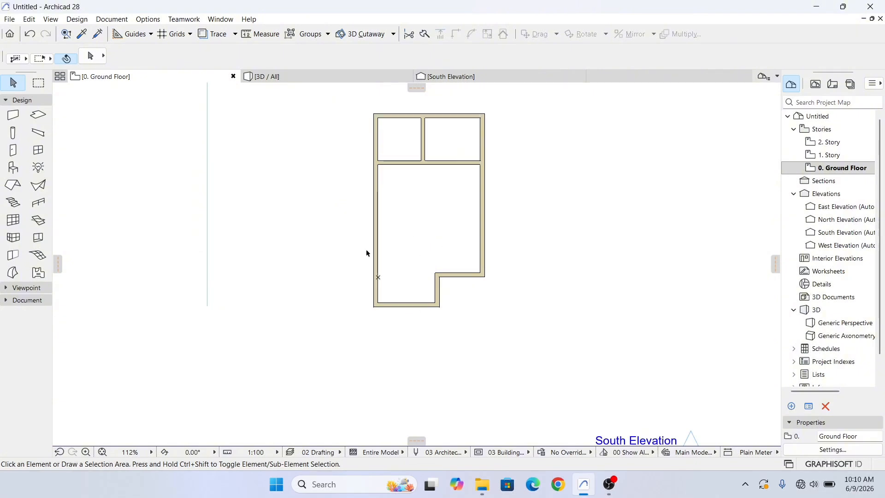
{"action": "scroll", "coordinate": [438, 300], "scroll_direction": "up", "scroll_amount": 7}
{"action": "scroll", "coordinate": [445, 302], "scroll_direction": "down", "scroll_amount": 4}
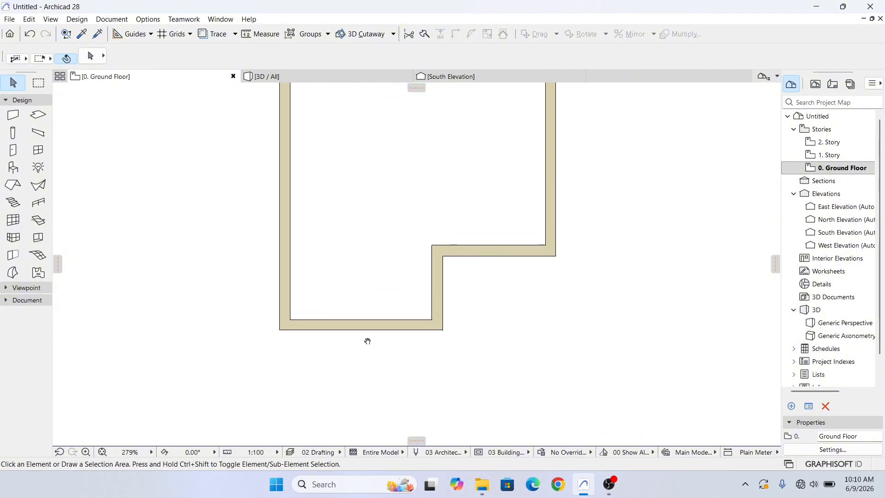
{"action": "scroll", "coordinate": [465, 286], "scroll_direction": "down", "scroll_amount": 2}
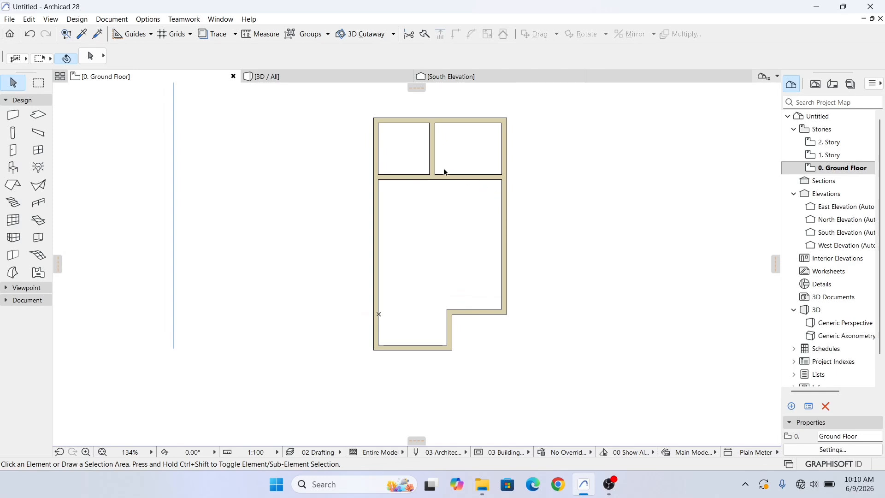
{"action": "middle_click_drag", "start_coordinate": [465, 356], "coordinate": [401, 356]}
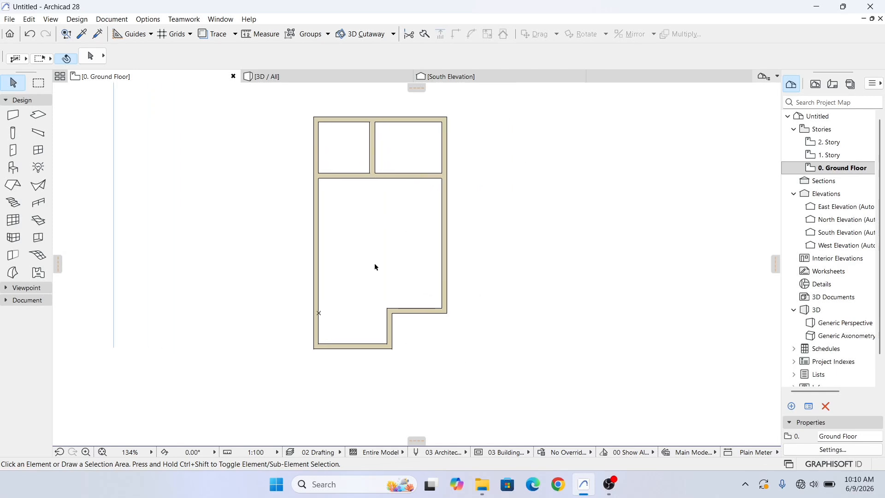
{"action": "scroll", "coordinate": [412, 304], "scroll_direction": "down", "scroll_amount": 4}
{"action": "scroll", "coordinate": [317, 326], "scroll_direction": "down", "scroll_amount": 4}
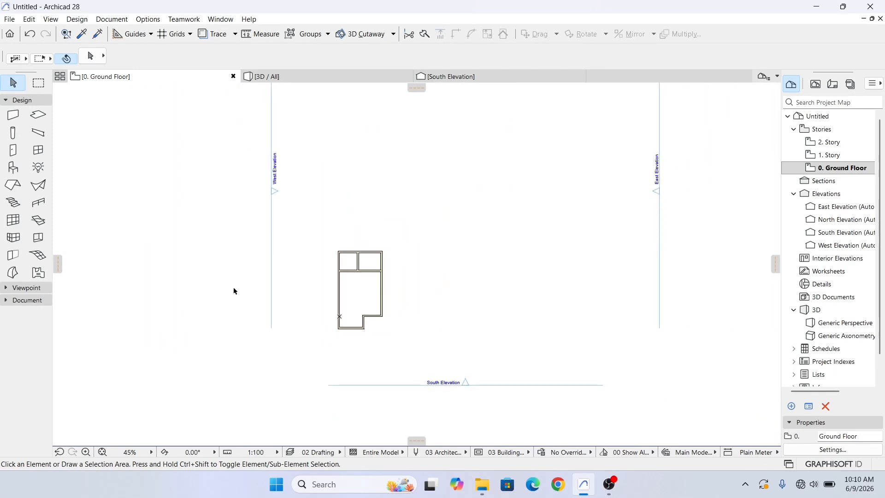
{"action": "scroll", "coordinate": [366, 325], "scroll_direction": "down", "scroll_amount": 7}
{"action": "scroll", "coordinate": [366, 326], "scroll_direction": "up", "scroll_amount": 6}
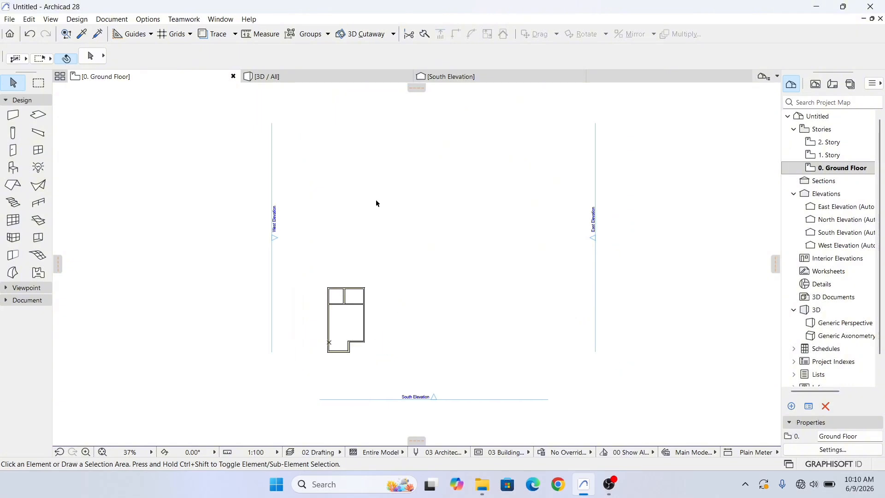
{"action": "middle_click_drag", "start_coordinate": [396, 361], "coordinate": [428, 358]}
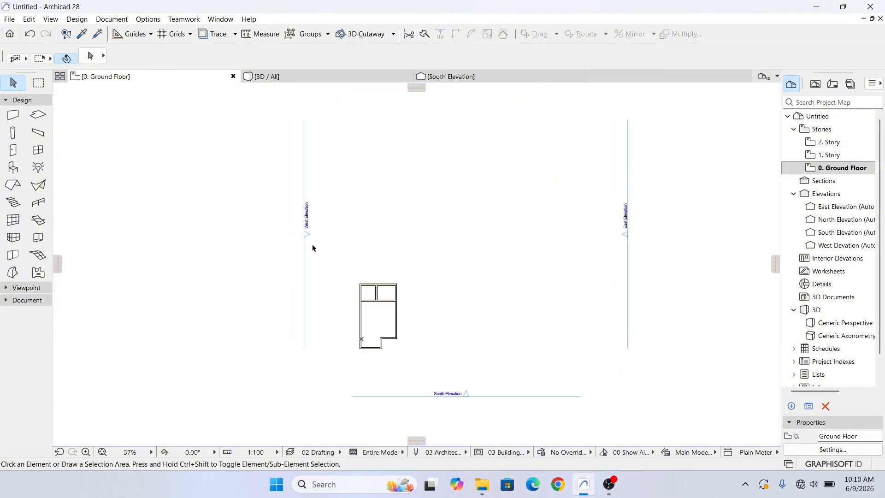
Select all the walls of the floor plan with a selection rectangle, leaving out the elevation markers
{"action": "left_click", "coordinate": [342, 226]}
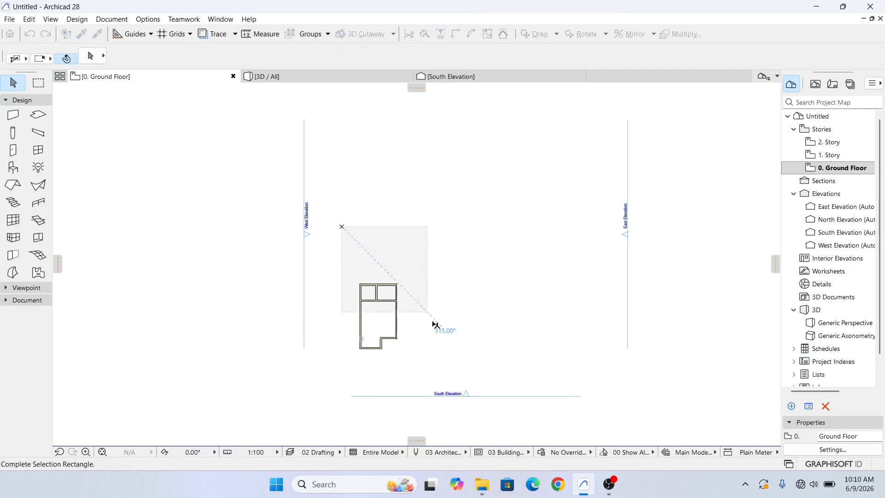
{"action": "left_click", "coordinate": [359, 234]}
{"action": "left_click", "coordinate": [351, 227]}
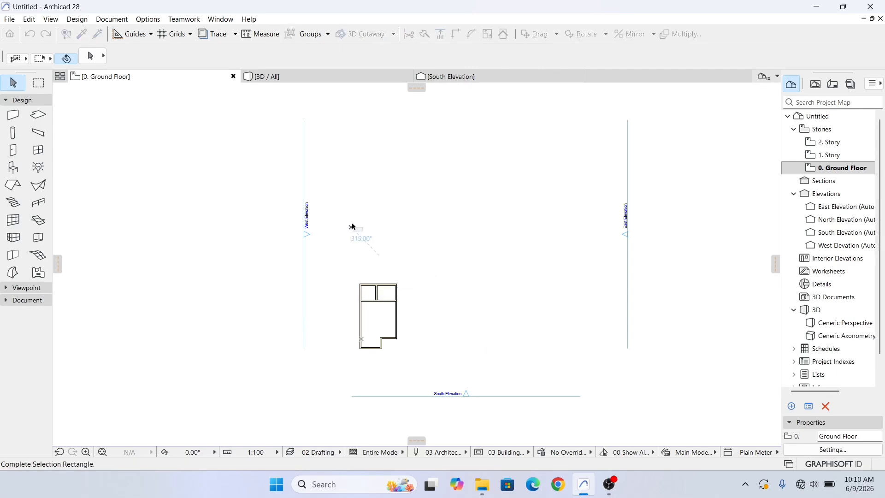
{"action": "left_click", "coordinate": [433, 368]}
{"action": "scroll", "coordinate": [401, 342], "scroll_direction": "up", "scroll_amount": 3}
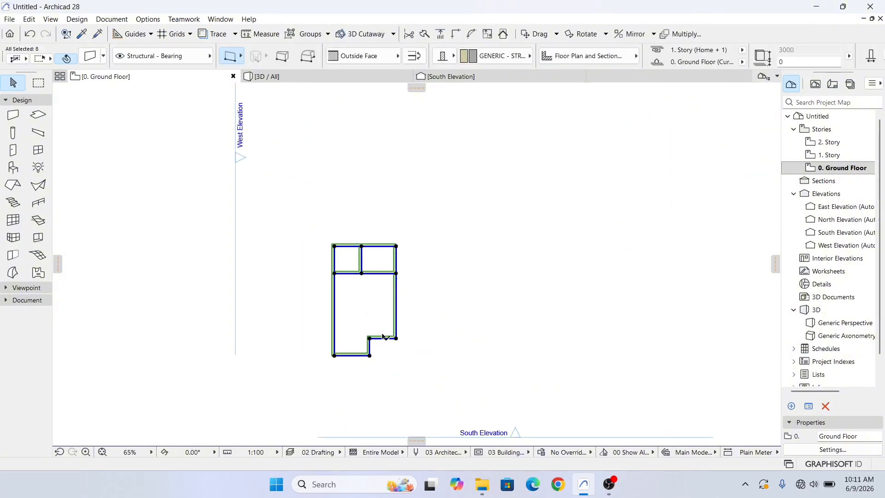
{"action": "key", "text": "ctrl+d"}
{"action": "left_click", "coordinate": [374, 311]}
{"action": "scroll", "coordinate": [403, 340], "scroll_direction": "down", "scroll_amount": 3}
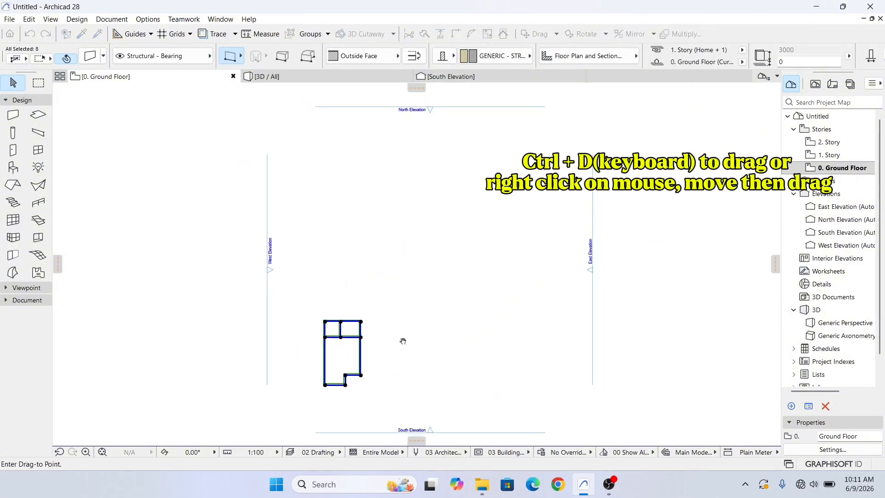
{"action": "key", "text": "Escape"}
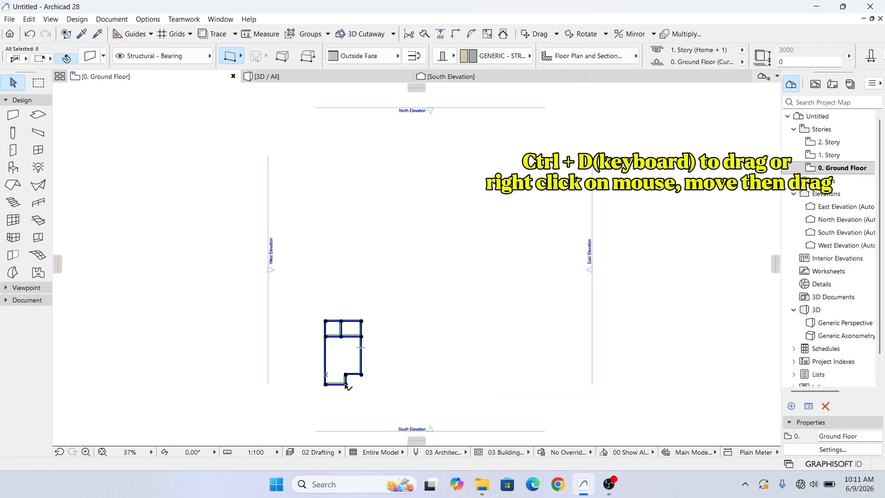
Drag the selected floor plan walls diagonally to the middle of the area between the four elevation markers, then deselect them
{"action": "scroll", "coordinate": [346, 384], "scroll_direction": "up", "scroll_amount": 2}
{"action": "scroll", "coordinate": [350, 384], "scroll_direction": "up", "scroll_amount": 4}
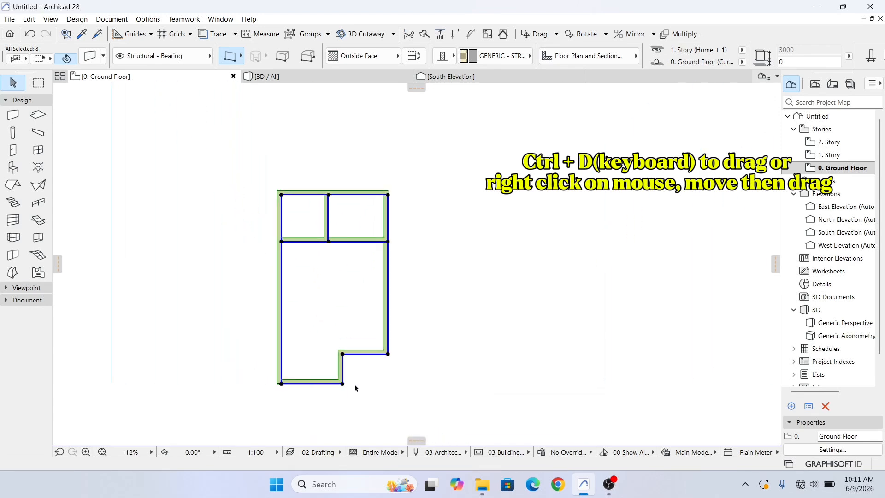
{"action": "right_click", "coordinate": [416, 273]}
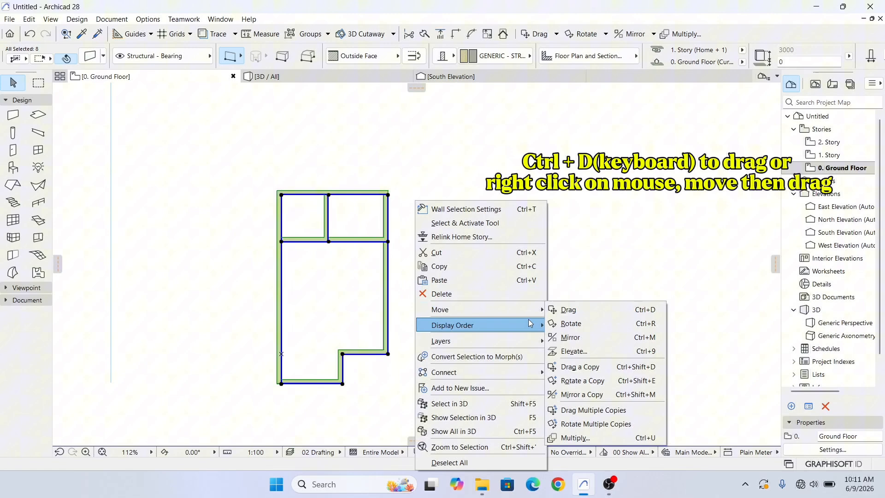
{"action": "left_click", "coordinate": [568, 310]}
{"action": "left_click", "coordinate": [388, 311]}
{"action": "scroll", "coordinate": [396, 292], "scroll_direction": "down", "scroll_amount": 3}
{"action": "middle_click_drag", "start_coordinate": [395, 289], "coordinate": [362, 357]}
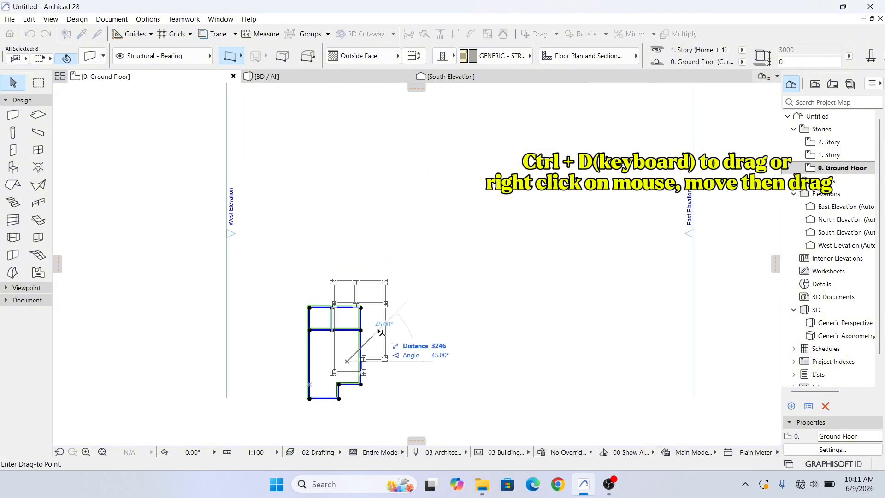
{"action": "scroll", "coordinate": [435, 264], "scroll_direction": "down", "scroll_amount": 2}
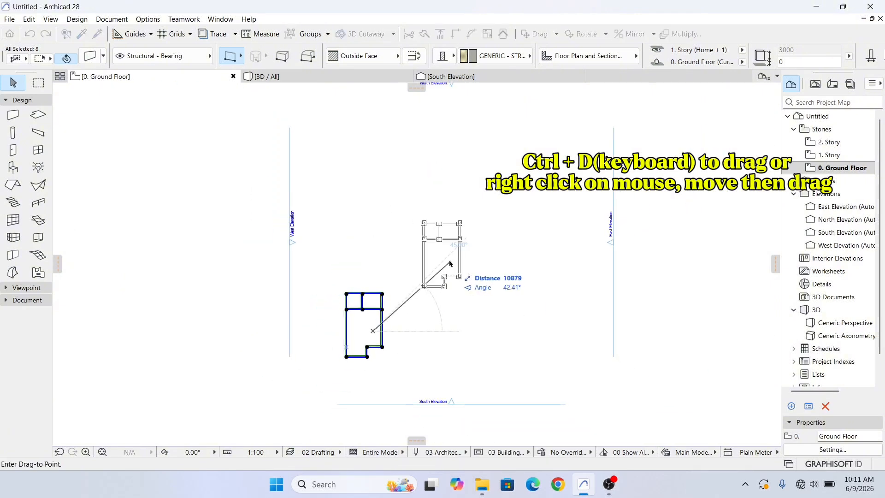
{"action": "left_click", "coordinate": [448, 264]}
{"action": "left_click", "coordinate": [471, 340]}
Check the moved floor plan's position relative to the surrounding elevation markers
{"action": "scroll", "coordinate": [470, 340], "scroll_direction": "down", "scroll_amount": 2}
{"action": "scroll", "coordinate": [471, 332], "scroll_direction": "up", "scroll_amount": 3}
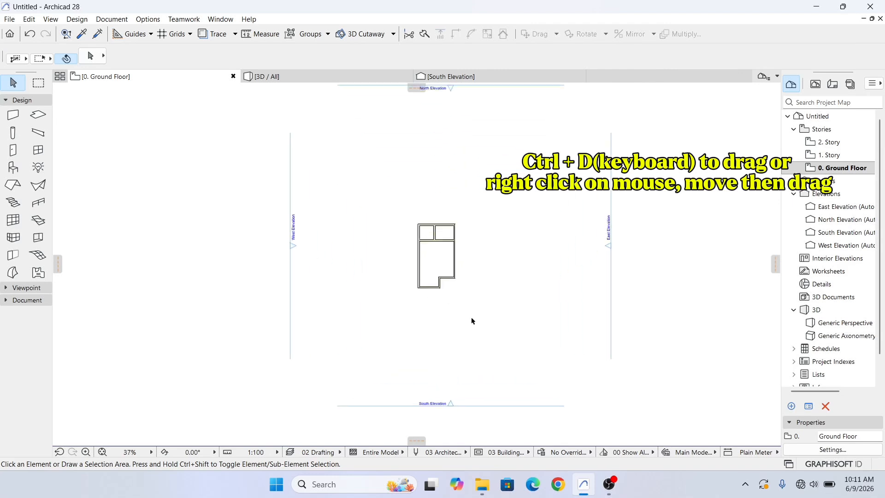
{"action": "scroll", "coordinate": [456, 257], "scroll_direction": "down", "scroll_amount": 1}
{"action": "scroll", "coordinate": [438, 253], "scroll_direction": "up", "scroll_amount": 1}
{"action": "scroll", "coordinate": [438, 254], "scroll_direction": "up", "scroll_amount": 1}
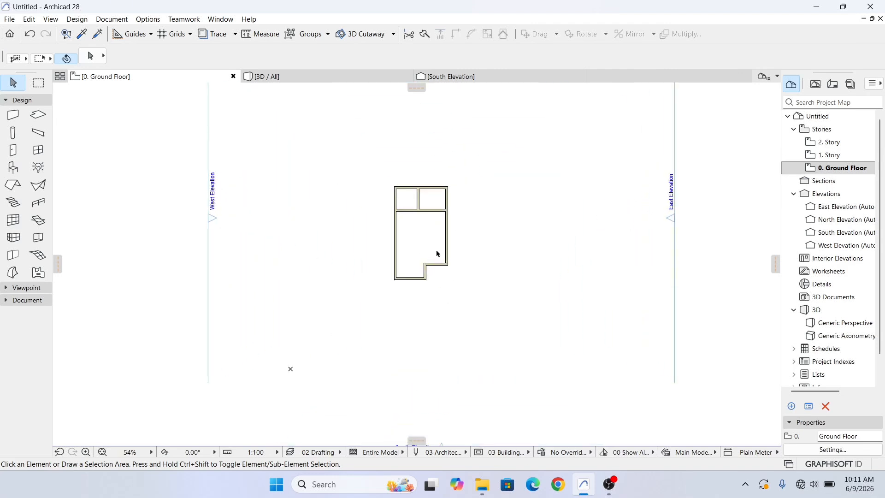
{"action": "scroll", "coordinate": [429, 240], "scroll_direction": "up", "scroll_amount": 3}
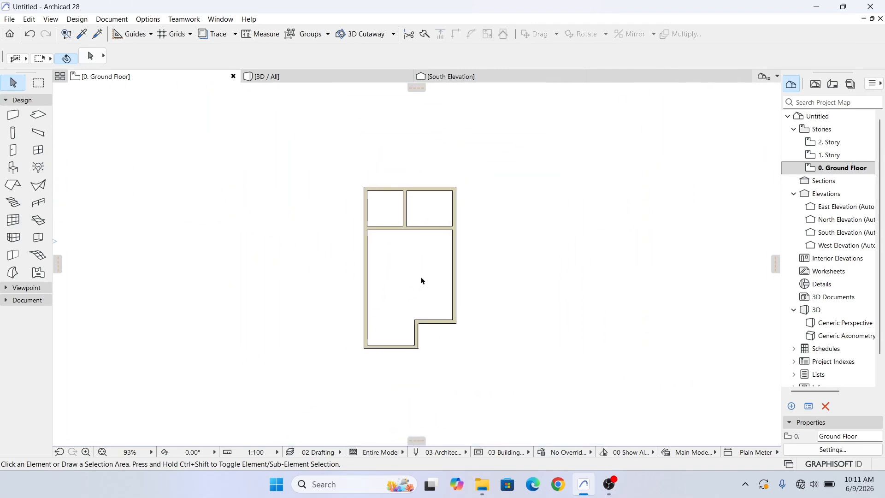
{"action": "scroll", "coordinate": [421, 280], "scroll_direction": "down", "scroll_amount": 3}
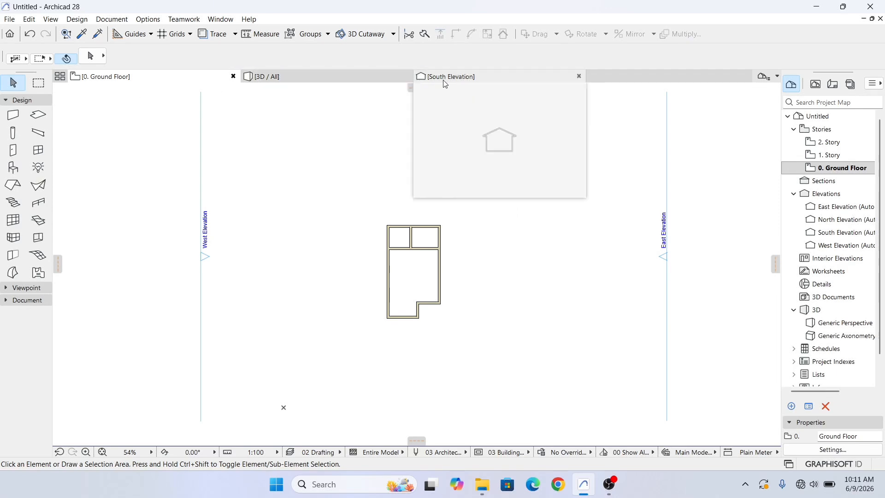
Show the whole model in 3D and orbit it to look down into the rooms from the front
{"action": "mouse_move", "coordinate": [509, 81]}
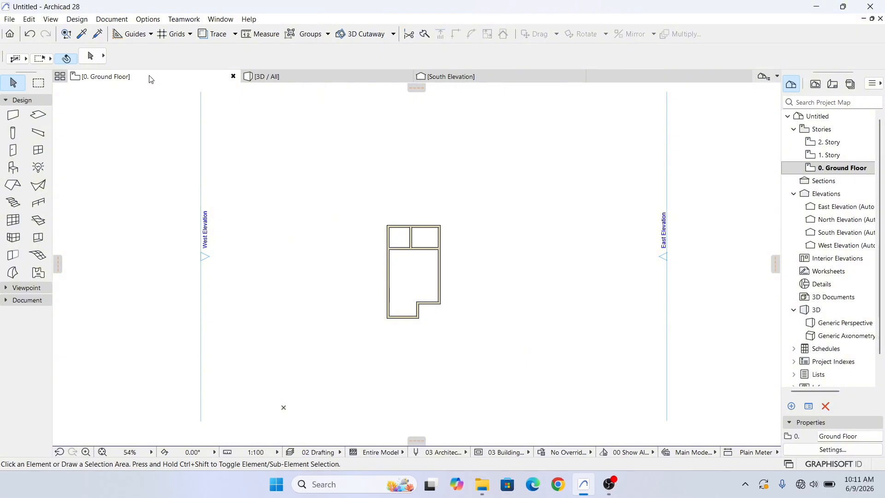
{"action": "mouse_move", "coordinate": [451, 78]}
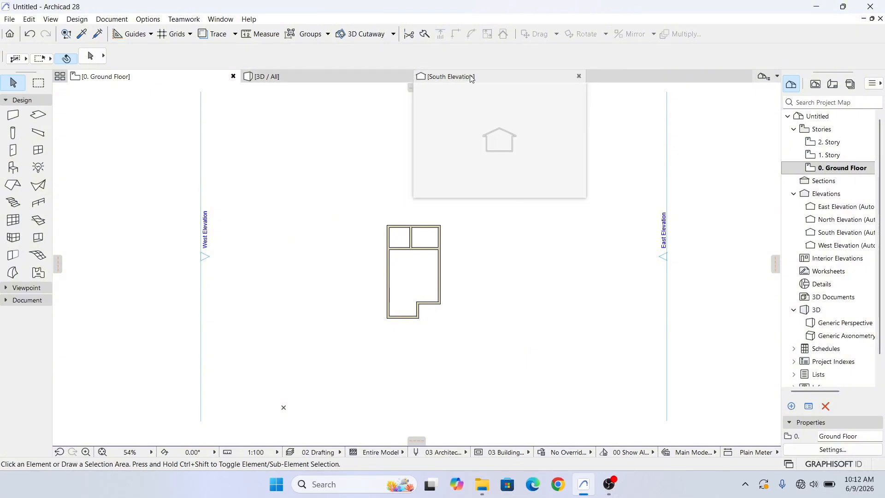
{"action": "left_click", "coordinate": [277, 76]}
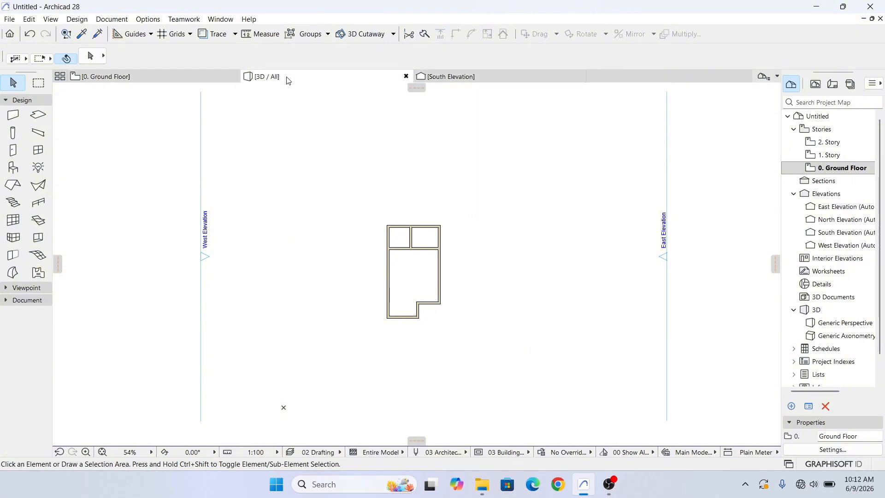
{"action": "scroll", "coordinate": [399, 337], "scroll_direction": "up", "scroll_amount": 4}
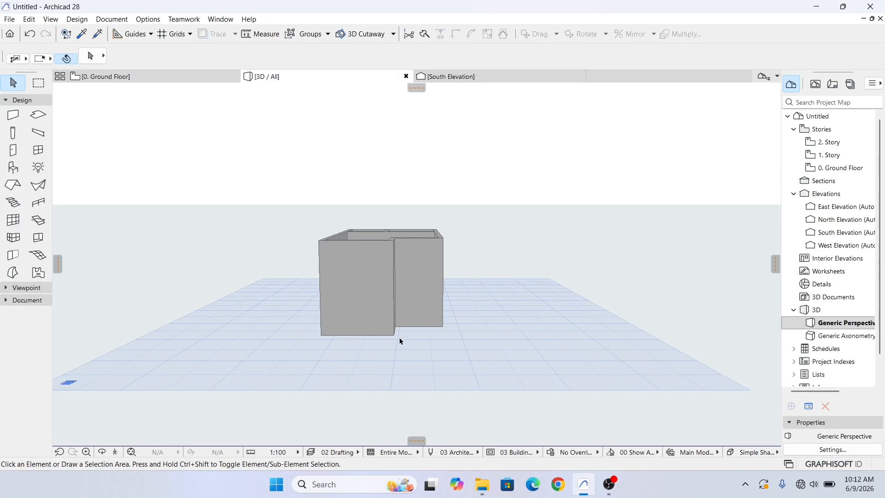
{"action": "key", "text": "o"}
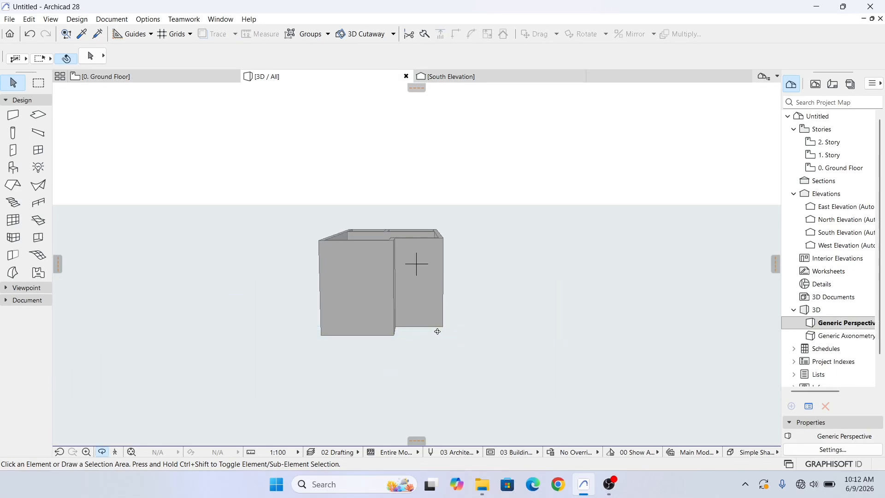
{"action": "key", "text": "Escape"}
{"action": "scroll", "coordinate": [445, 326], "scroll_direction": "down", "scroll_amount": 2}
{"action": "scroll", "coordinate": [444, 326], "scroll_direction": "up", "scroll_amount": 2}
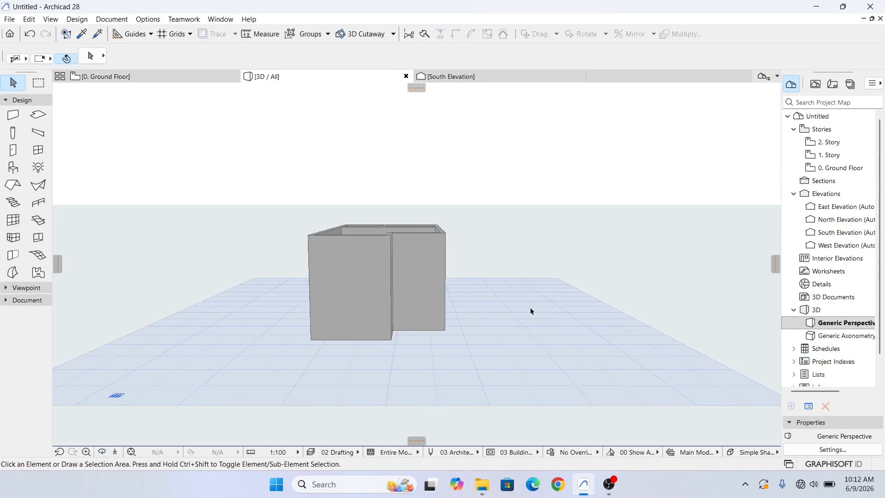
{"action": "key", "text": "o"}
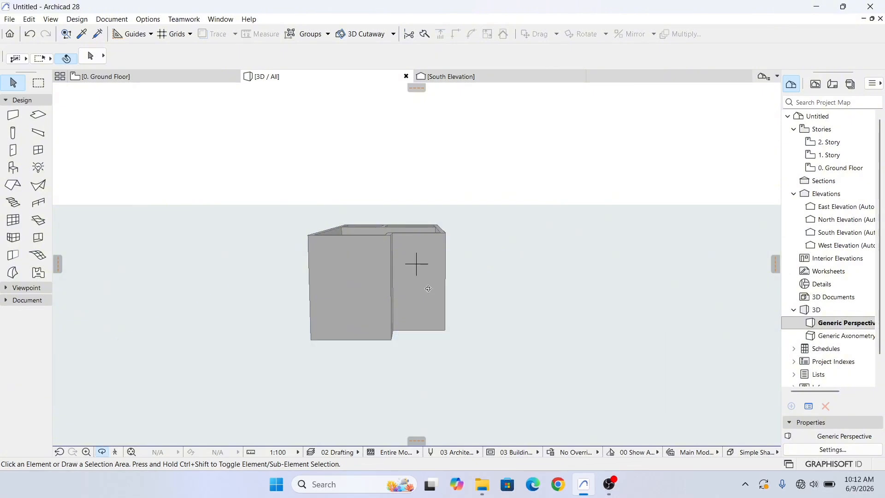
{"action": "left_click_drag", "start_coordinate": [506, 300], "coordinate": [482, 343]}
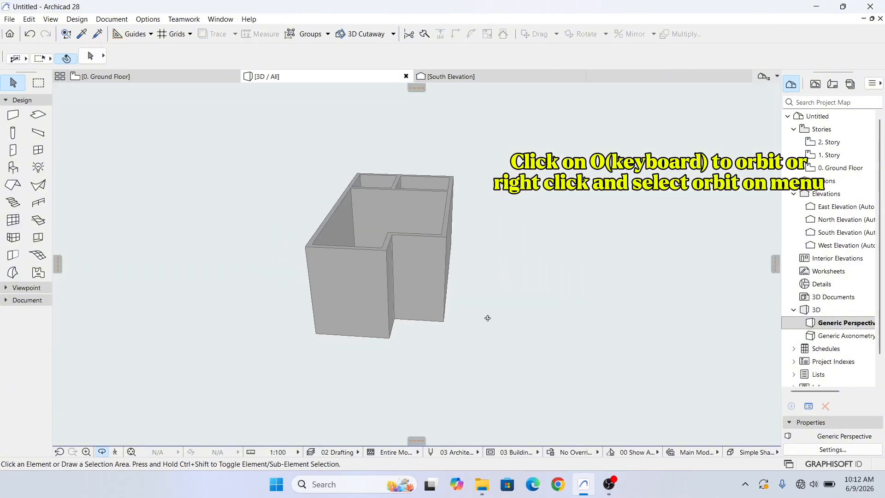
Restart Orbit and turn the 3D model to a steep, diagonal view from above
{"action": "key", "text": "o"}
{"action": "right_click", "coordinate": [491, 251]}
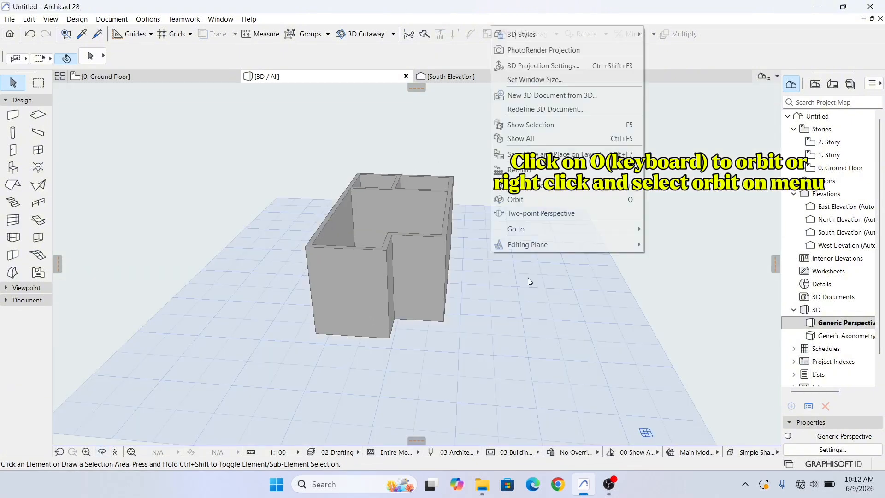
{"action": "left_click", "coordinate": [525, 201]}
{"action": "left_click_drag", "start_coordinate": [415, 261], "coordinate": [373, 310]}
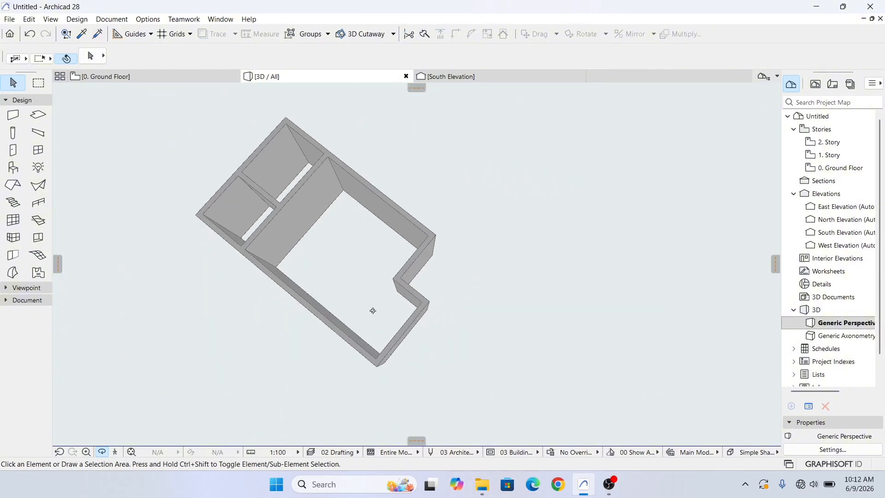
Activate the Slab tool on the ground floor, inspect the walls' open underside in 3D, and return to the floor plan
{"action": "left_click", "coordinate": [120, 76]}
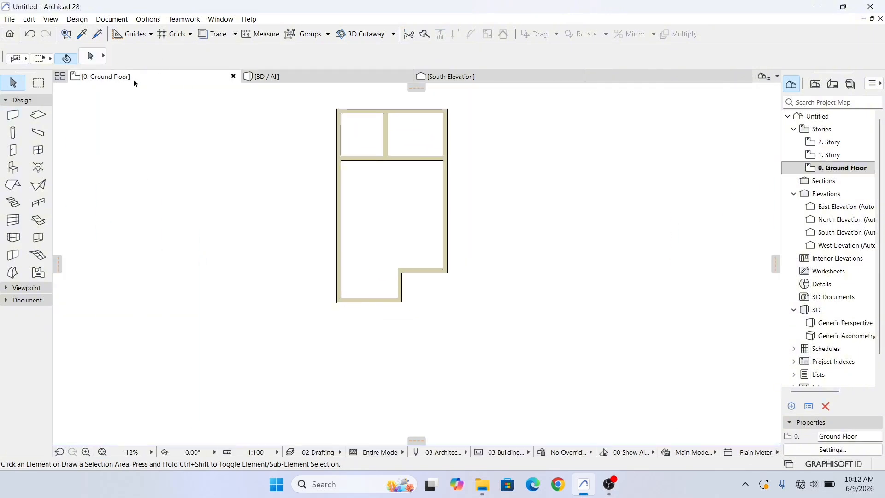
{"action": "left_click", "coordinate": [34, 120]}
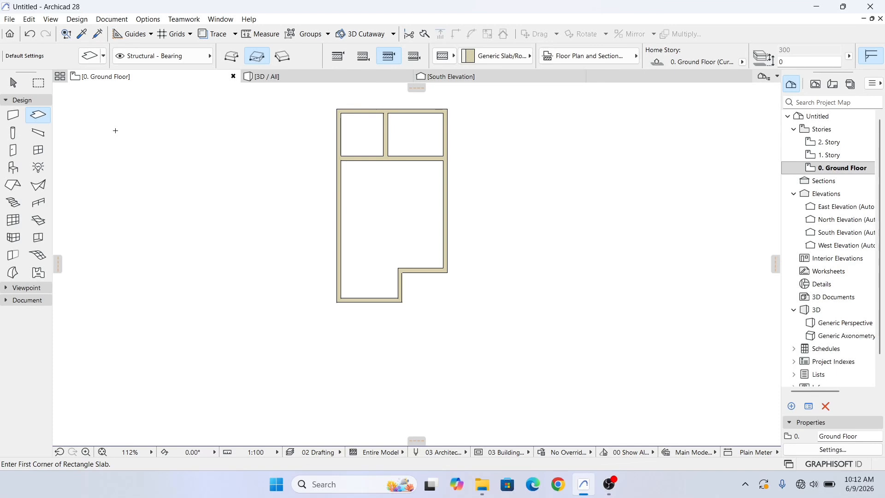
{"action": "left_click", "coordinate": [302, 78]}
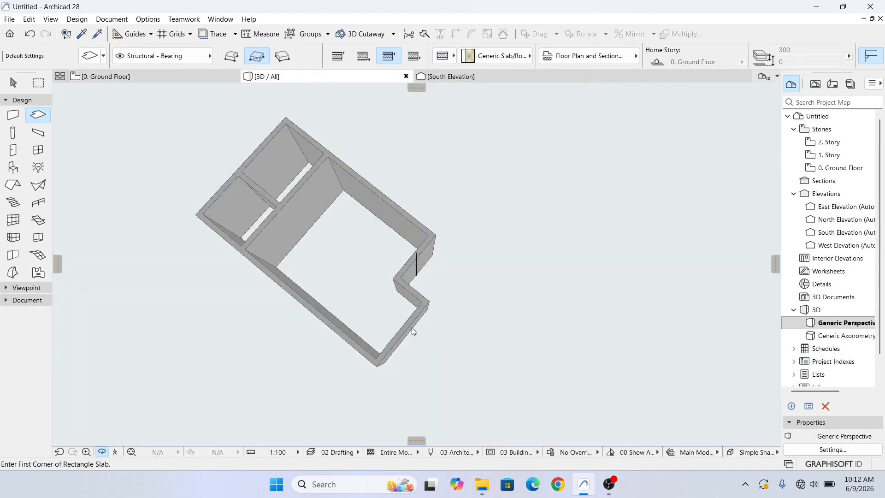
{"action": "middle_click_drag", "start_coordinate": [423, 308], "coordinate": [416, 264], "text": "shift"}
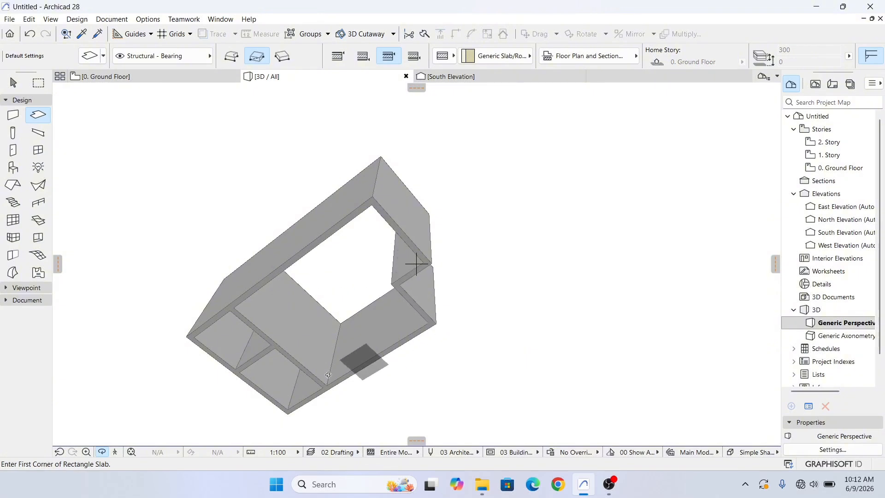
{"action": "middle_click_drag", "start_coordinate": [376, 237], "coordinate": [131, 195], "text": "shift"}
{"action": "left_click", "coordinate": [139, 79]}
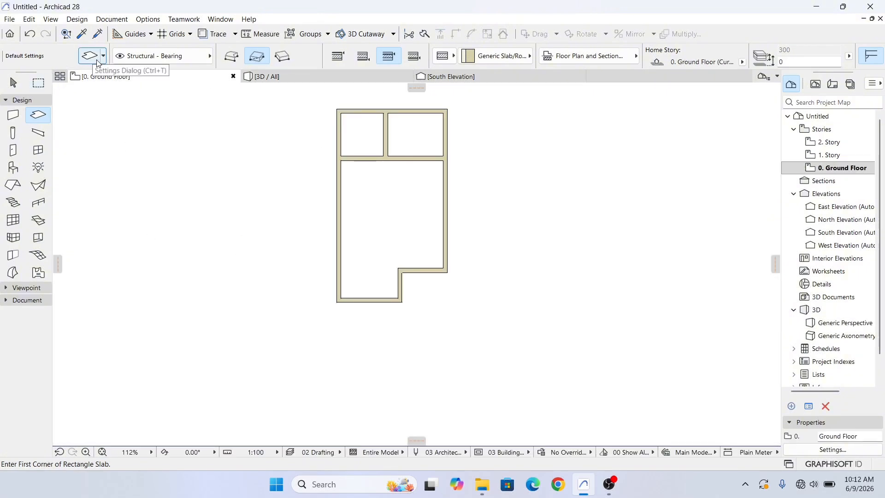
Set the default slab to a basic Concrete - Structural structure with a thickness of 450 mm
{"action": "key", "text": "ctrl+t"}
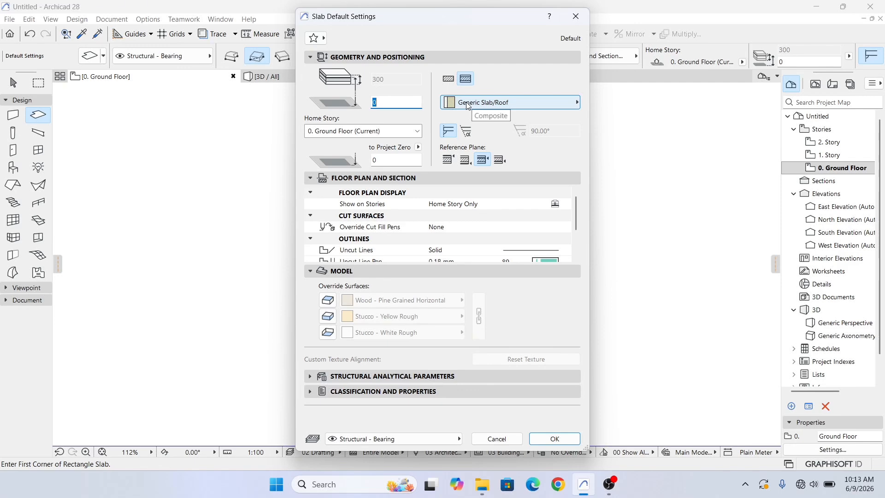
{"action": "left_click", "coordinate": [446, 81]}
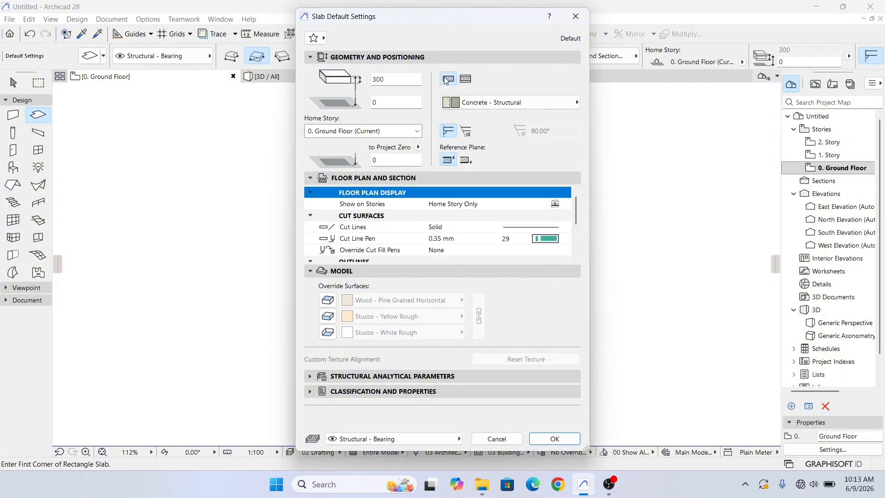
{"action": "double_click", "coordinate": [396, 78]}
{"action": "type", "text": "450"}
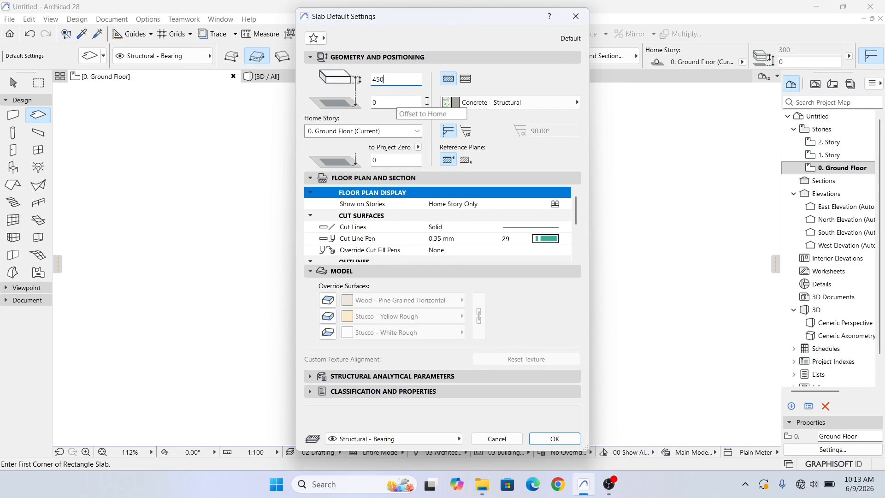
{"action": "left_click", "coordinate": [555, 438]}
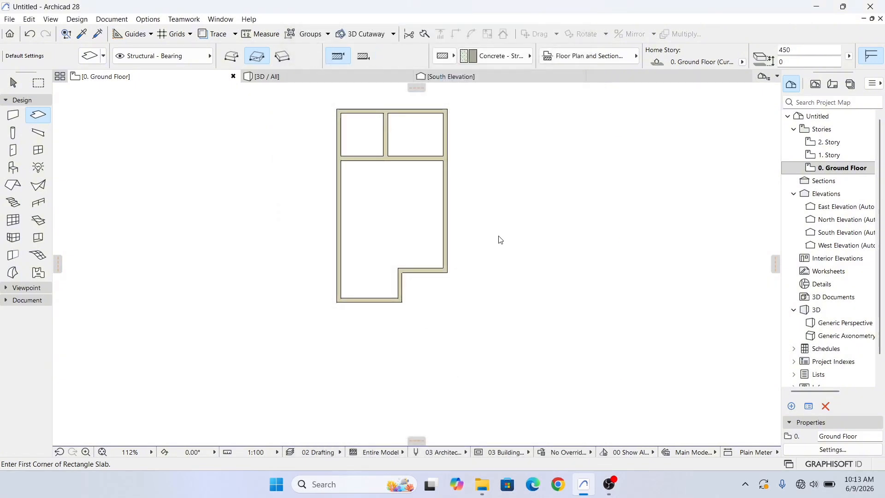
Draw a rectangular slab under the floor plan from the lower-left outer wall corner to the upper-right outer wall corner
{"action": "middle_click_drag", "start_coordinate": [389, 161], "coordinate": [385, 221]}
{"action": "middle_click_drag", "start_coordinate": [275, 147], "coordinate": [267, 131]}
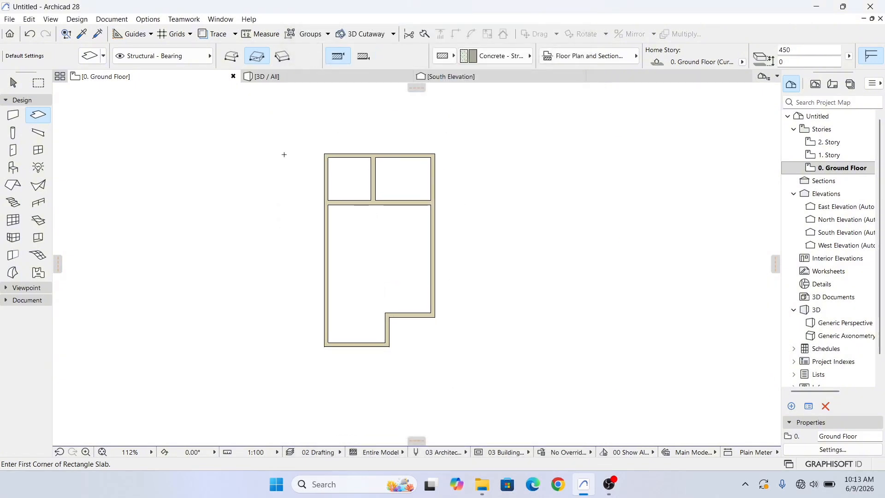
{"action": "scroll", "coordinate": [319, 344], "scroll_direction": "up", "scroll_amount": 1}
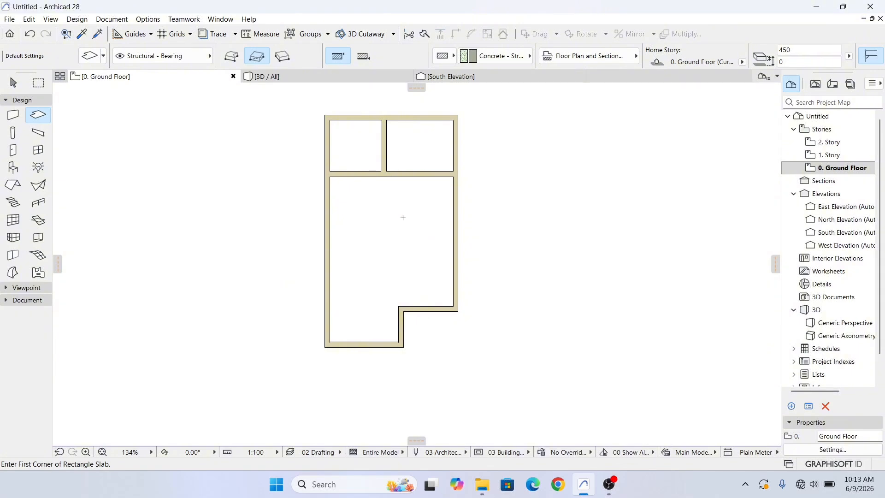
{"action": "scroll", "coordinate": [397, 209], "scroll_direction": "up", "scroll_amount": 2}
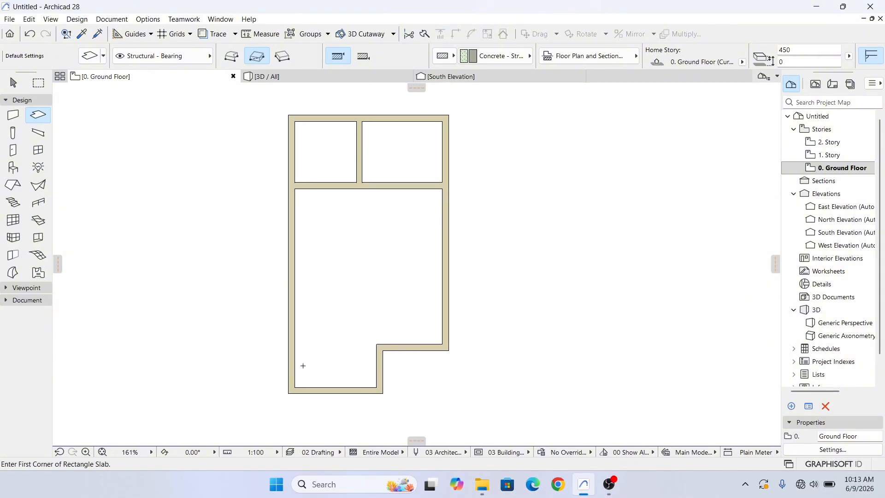
{"action": "scroll", "coordinate": [298, 388], "scroll_direction": "down", "scroll_amount": 2}
{"action": "scroll", "coordinate": [294, 405], "scroll_direction": "up", "scroll_amount": 4}
{"action": "scroll", "coordinate": [293, 392], "scroll_direction": "down", "scroll_amount": 2}
{"action": "scroll", "coordinate": [295, 389], "scroll_direction": "up", "scroll_amount": 2}
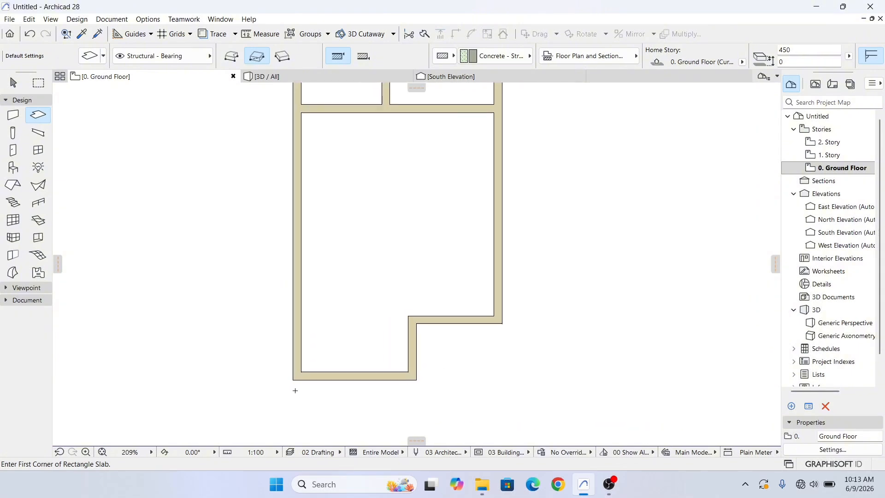
{"action": "scroll", "coordinate": [295, 385], "scroll_direction": "up", "scroll_amount": 1}
{"action": "left_click", "coordinate": [293, 379]}
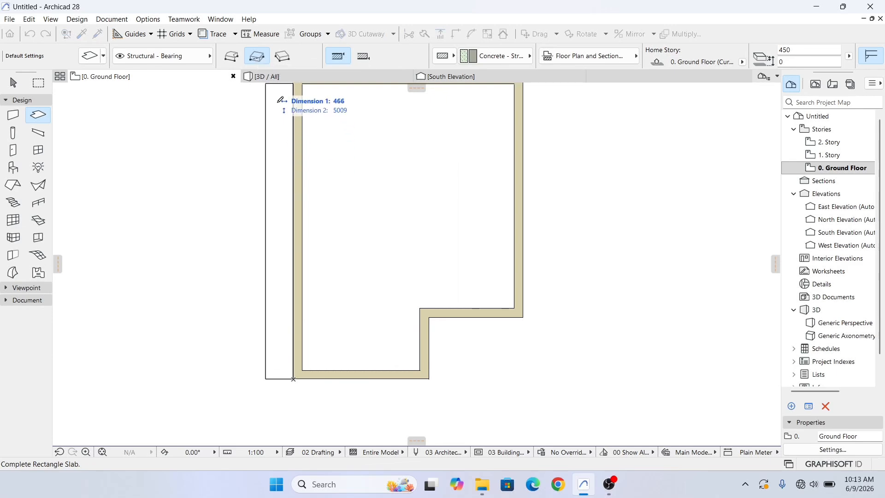
{"action": "scroll", "coordinate": [323, 302], "scroll_direction": "down", "scroll_amount": 5}
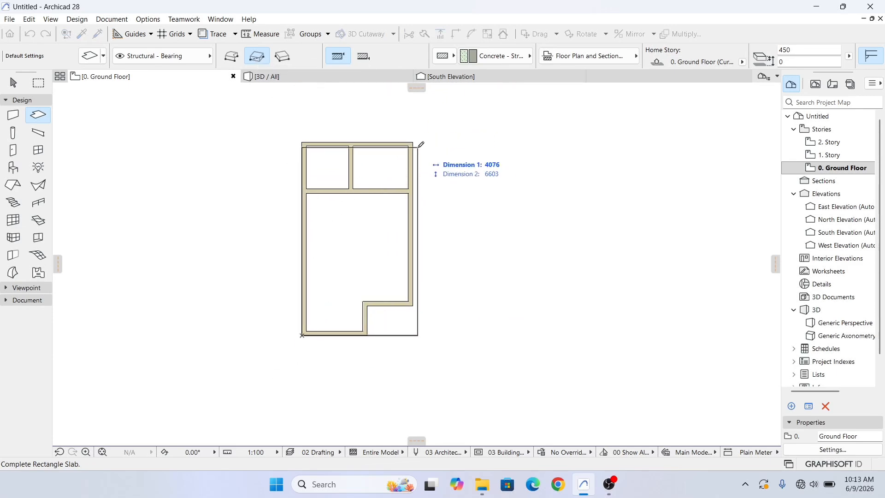
{"action": "scroll", "coordinate": [413, 139], "scroll_direction": "up", "scroll_amount": 5}
{"action": "left_click", "coordinate": [434, 137]}
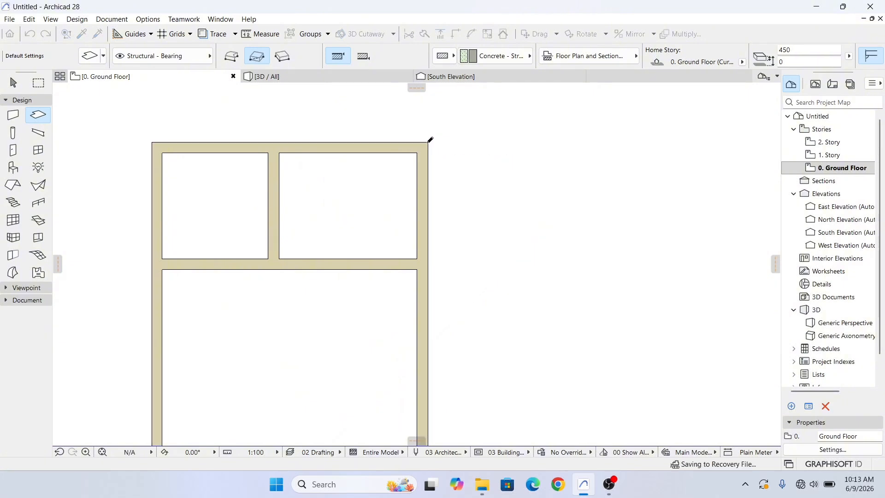
{"action": "scroll", "coordinate": [436, 168], "scroll_direction": "down", "scroll_amount": 3}
{"action": "scroll", "coordinate": [398, 344], "scroll_direction": "up", "scroll_amount": 5}
{"action": "scroll", "coordinate": [398, 343], "scroll_direction": "down", "scroll_amount": 3}
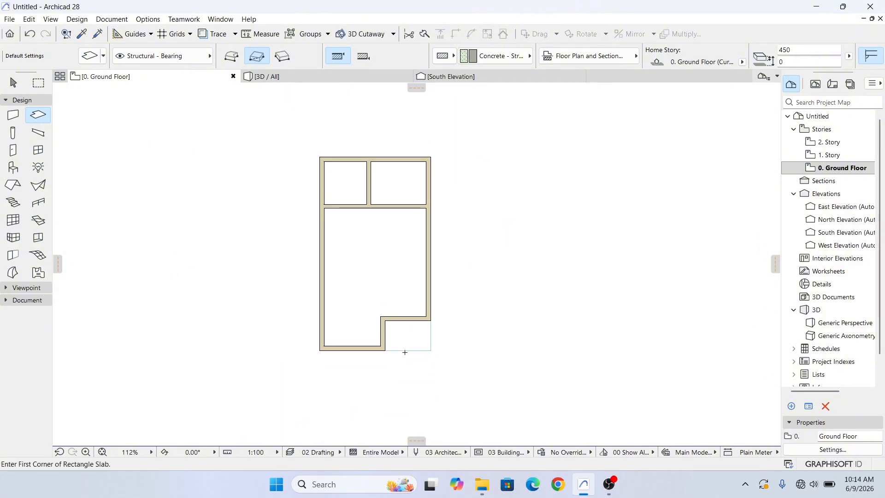
Undo the rectangular slab drawn under the ground-floor plan
{"action": "scroll", "coordinate": [404, 355], "scroll_direction": "up", "scroll_amount": 3}
{"action": "scroll", "coordinate": [369, 358], "scroll_direction": "down", "scroll_amount": 3}
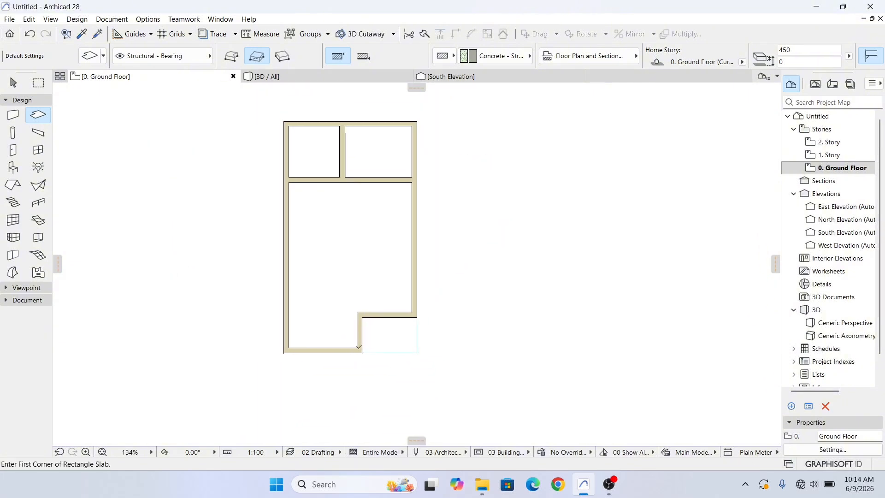
{"action": "scroll", "coordinate": [364, 340], "scroll_direction": "down", "scroll_amount": 2}
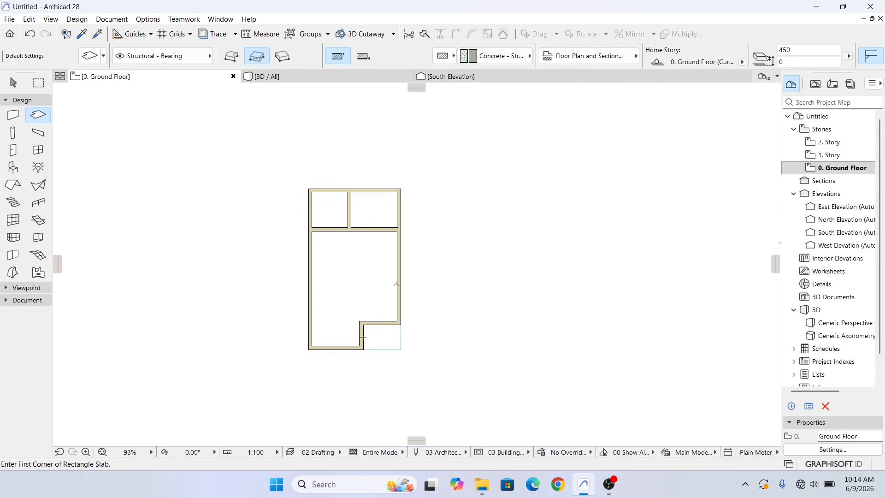
{"action": "scroll", "coordinate": [371, 352], "scroll_direction": "up", "scroll_amount": 4}
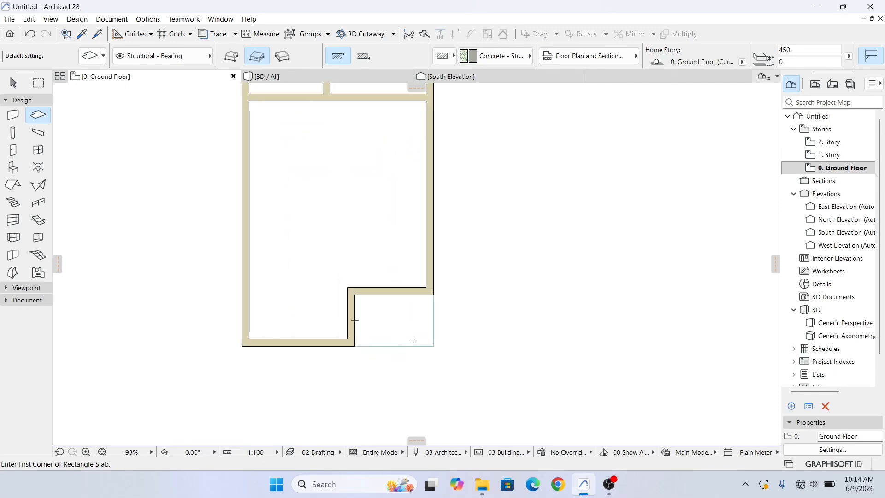
{"action": "scroll", "coordinate": [355, 253], "scroll_direction": "down", "scroll_amount": 2}
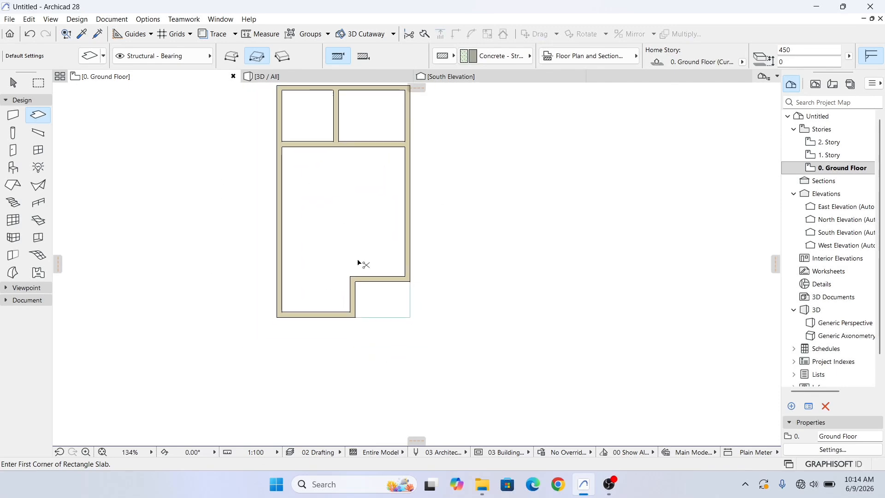
{"action": "key", "text": "ctrl+z"}
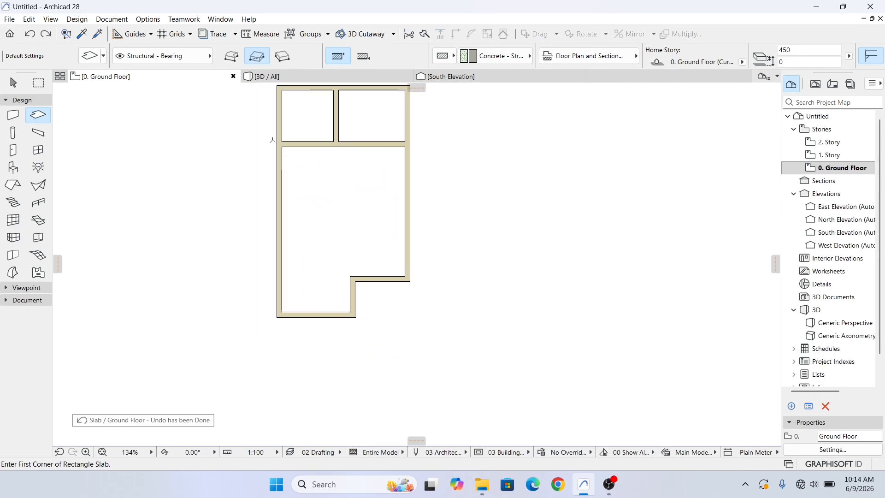
{"action": "left_click", "coordinate": [231, 55]}
{"action": "scroll", "coordinate": [282, 327], "scroll_direction": "up", "scroll_amount": 2}
{"action": "scroll", "coordinate": [282, 327], "scroll_direction": "up", "scroll_amount": 4}
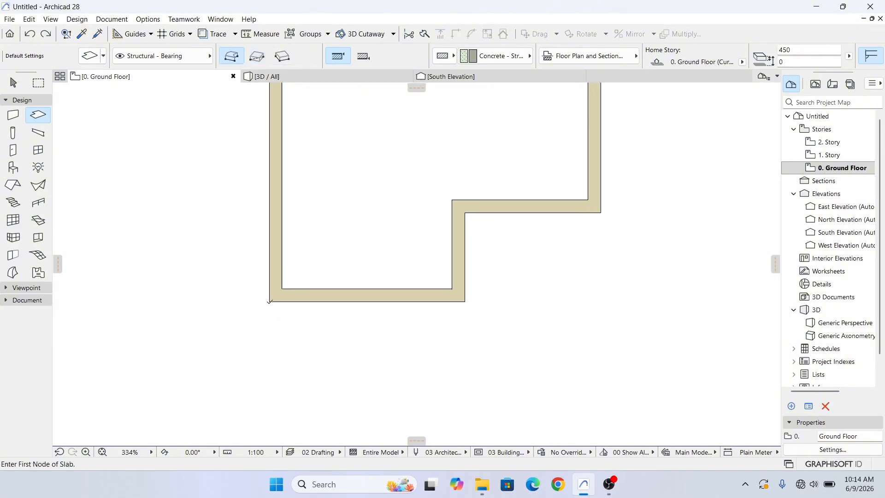
{"action": "left_click", "coordinate": [270, 302]}
{"action": "scroll", "coordinate": [270, 249], "scroll_direction": "down", "scroll_amount": 5}
{"action": "scroll", "coordinate": [275, 196], "scroll_direction": "up", "scroll_amount": 3}
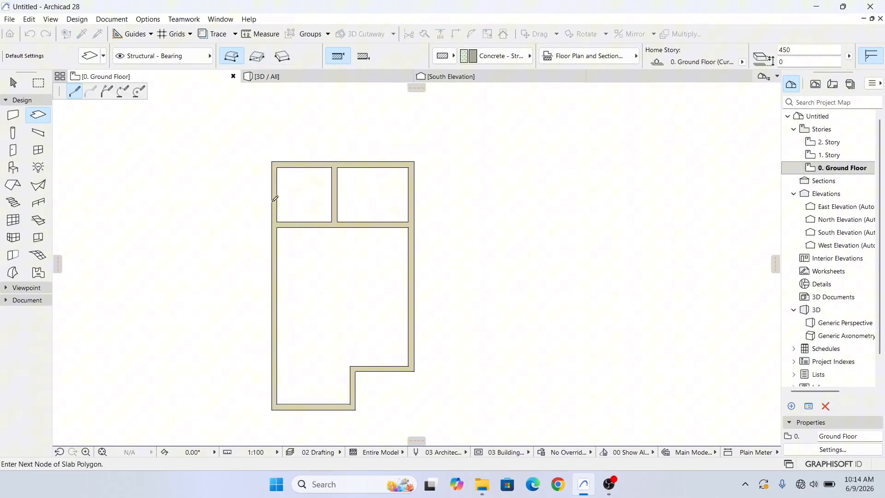
{"action": "left_click", "coordinate": [277, 137]}
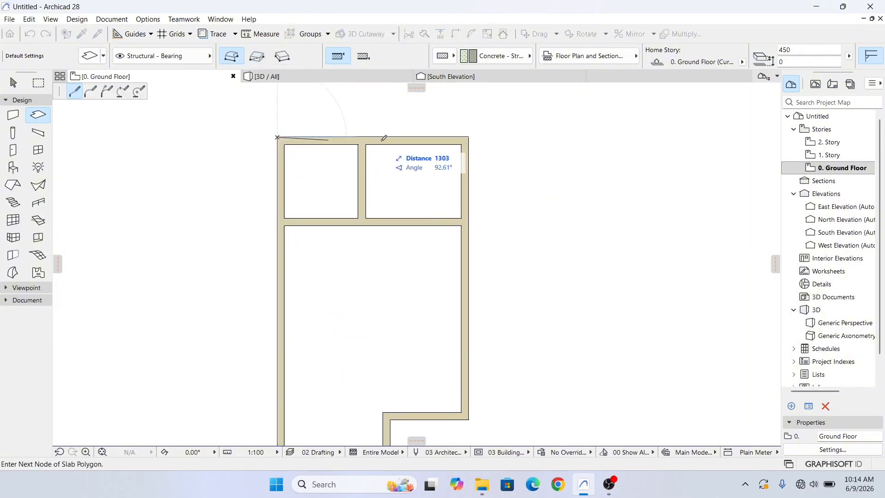
{"action": "left_click", "coordinate": [469, 137]}
{"action": "middle_click_drag", "start_coordinate": [455, 357], "coordinate": [484, 217]}
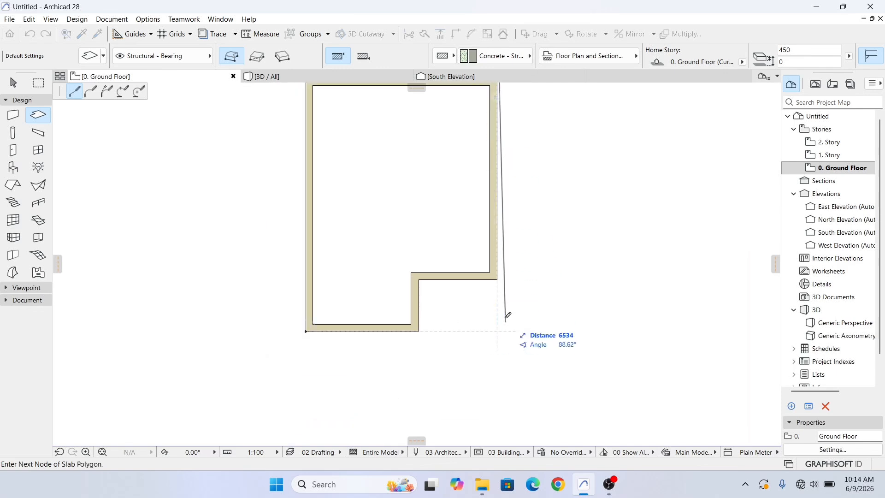
{"action": "left_click", "coordinate": [498, 279]}
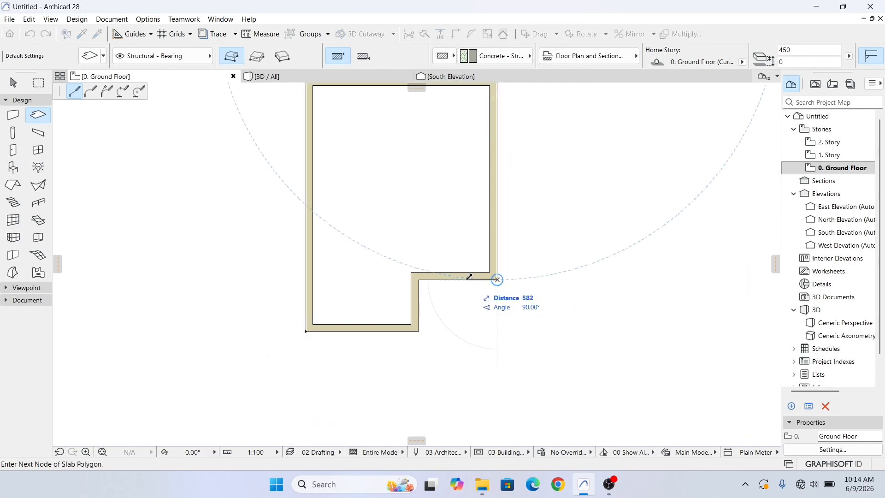
{"action": "left_click", "coordinate": [418, 279]}
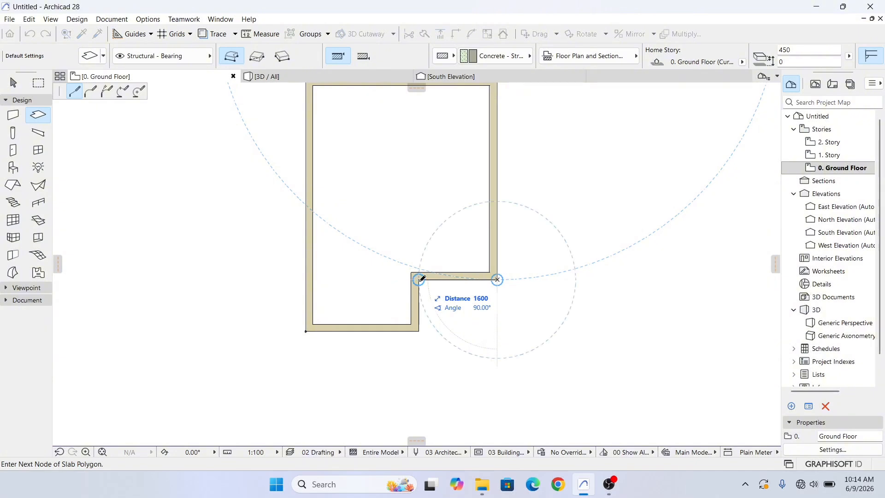
{"action": "scroll", "coordinate": [372, 323], "scroll_direction": "down", "scroll_amount": 3}
{"action": "key", "text": "Escape"}
{"action": "key", "text": "Escape"}
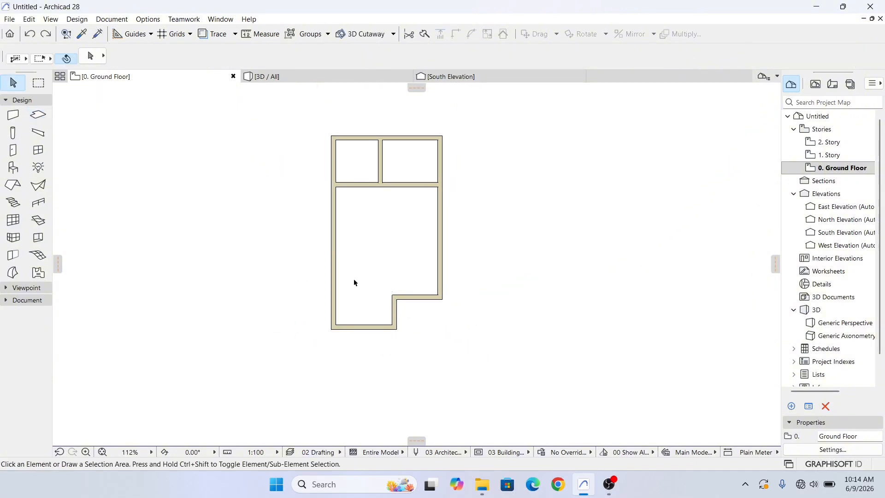
Draw a rectangular slab from the lower-left outer wall corner to the upper-right outer wall corner, then leave the Slab tool
{"action": "left_click", "coordinate": [38, 114]}
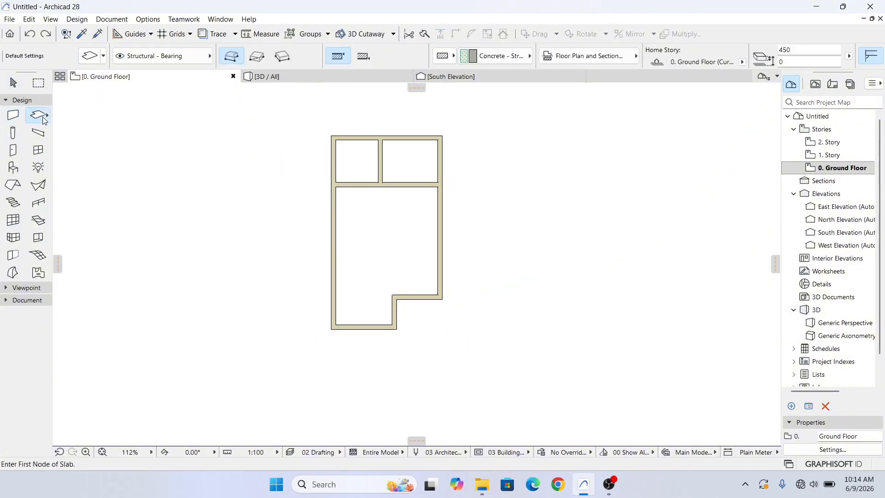
{"action": "left_click", "coordinate": [257, 57]}
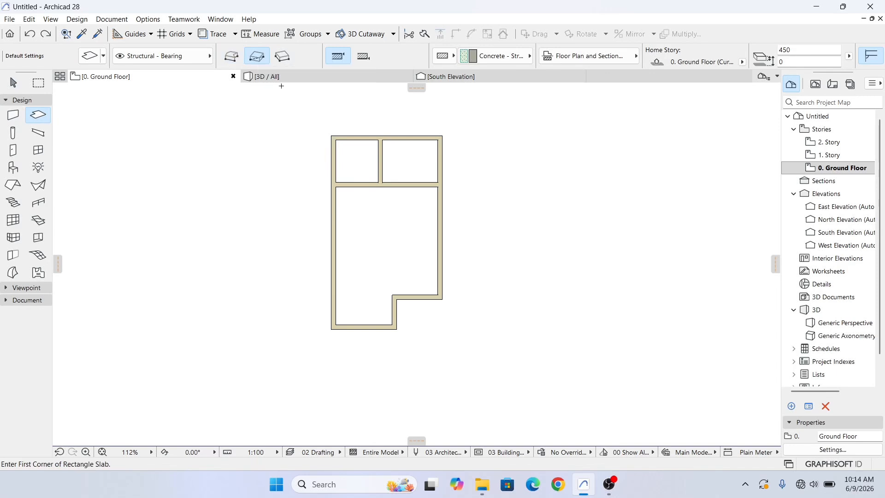
{"action": "scroll", "coordinate": [327, 324], "scroll_direction": "up", "scroll_amount": 3}
{"action": "left_click", "coordinate": [335, 323]}
{"action": "scroll", "coordinate": [335, 323], "scroll_direction": "down", "scroll_amount": 3}
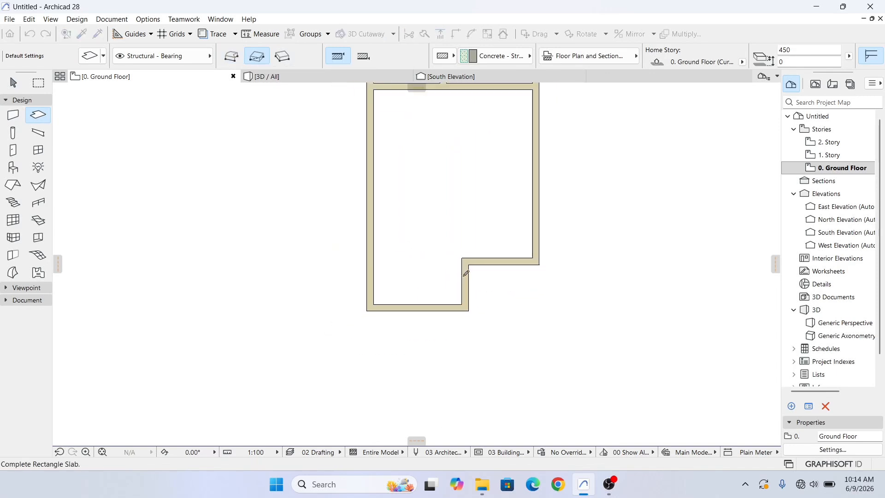
{"action": "left_click", "coordinate": [504, 166]}
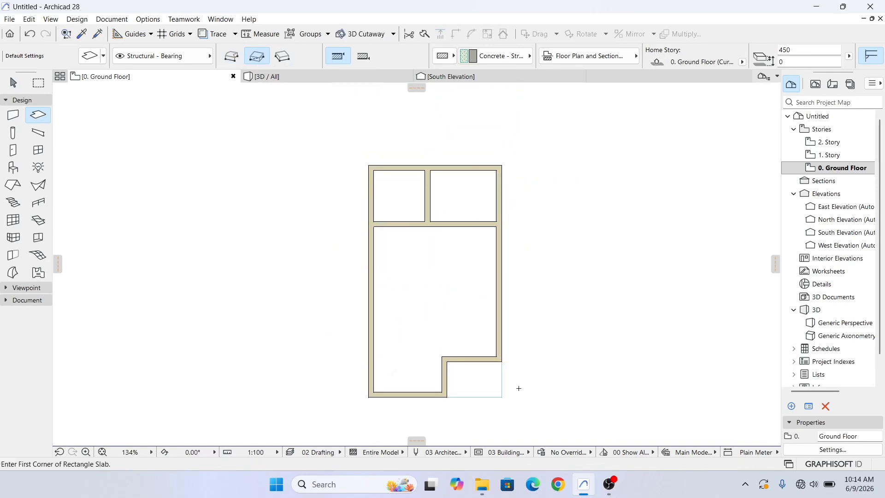
{"action": "middle_click_drag", "start_coordinate": [516, 388], "coordinate": [483, 328]}
{"action": "scroll", "coordinate": [481, 328], "scroll_direction": "down", "scroll_amount": 1}
{"action": "key", "text": "Escape"}
Inspect the slab beneath the walls in the 3D view, from the recessed corner and diagonally from above
{"action": "scroll", "coordinate": [458, 323], "scroll_direction": "up", "scroll_amount": 4}
{"action": "left_click", "coordinate": [309, 81]}
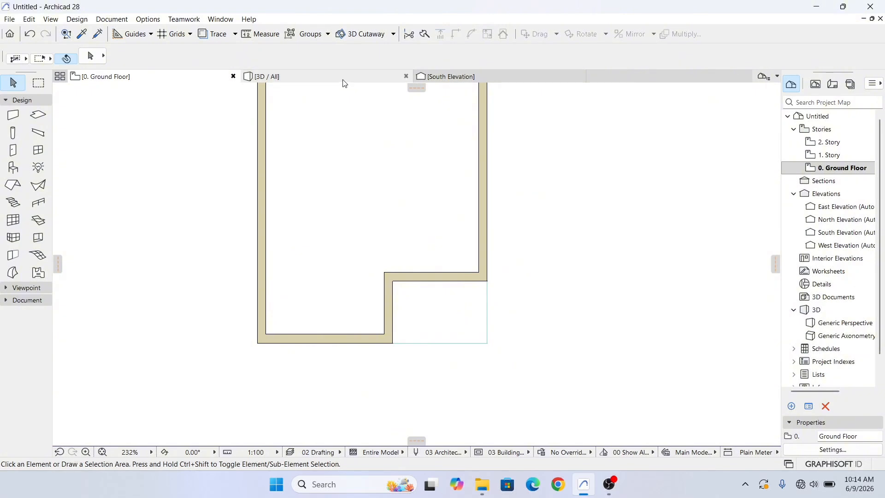
{"action": "mouse_move", "coordinate": [461, 330]}
{"action": "middle_mouse_down", "text": "shift"}
{"action": "mouse_move", "coordinate": [330, 234]}
{"action": "mouse_move", "coordinate": [494, 364]}
{"action": "mouse_move", "coordinate": [607, 347]}
{"action": "mouse_move", "coordinate": [244, 313]}
{"action": "mouse_move", "coordinate": [520, 356]}
{"action": "mouse_move", "coordinate": [489, 387]}
{"action": "mouse_move", "coordinate": [632, 317]}
{"action": "mouse_move", "coordinate": [657, 322]}
{"action": "mouse_move", "coordinate": [484, 397]}
{"action": "mouse_move", "coordinate": [343, 403]}
{"action": "mouse_move", "coordinate": [317, 385]}
{"action": "mouse_move", "coordinate": [373, 347]}
{"action": "middle_mouse_up", "text": "shift"}
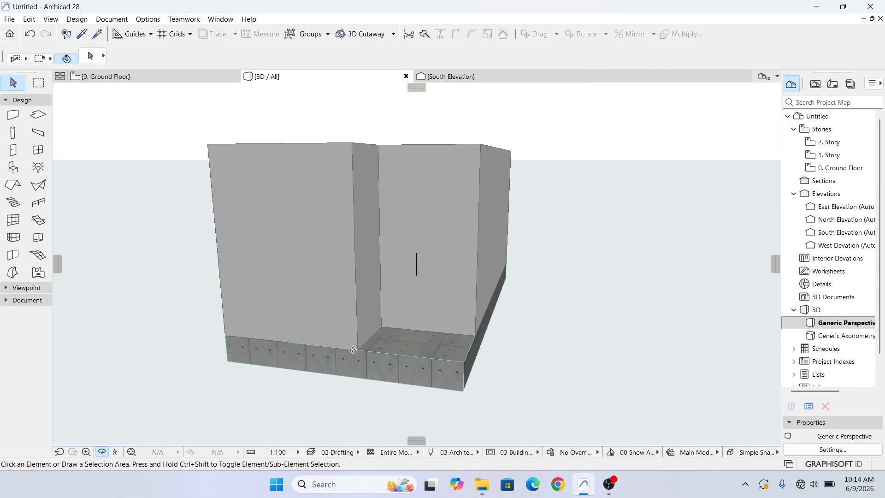
{"action": "scroll", "coordinate": [237, 322], "scroll_direction": "up", "scroll_amount": 5}
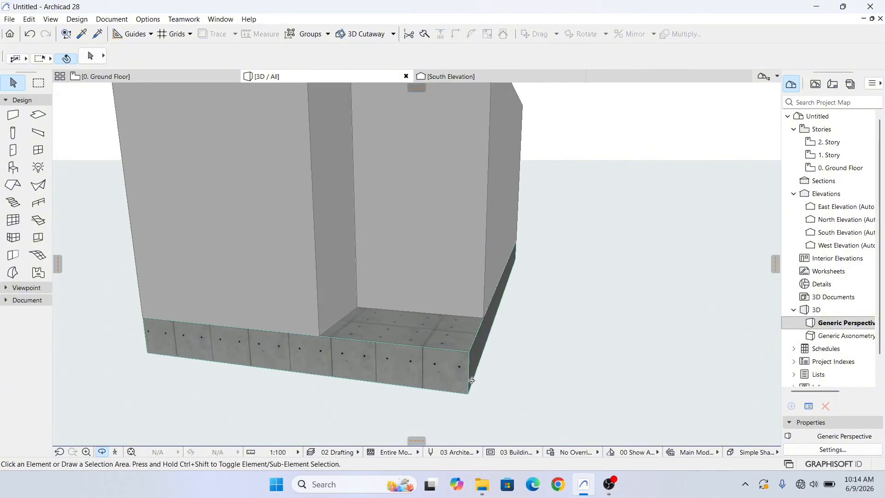
{"action": "middle_click_drag", "start_coordinate": [237, 321], "coordinate": [354, 413], "text": "shift"}
{"action": "scroll", "coordinate": [370, 400], "scroll_direction": "down", "scroll_amount": 5}
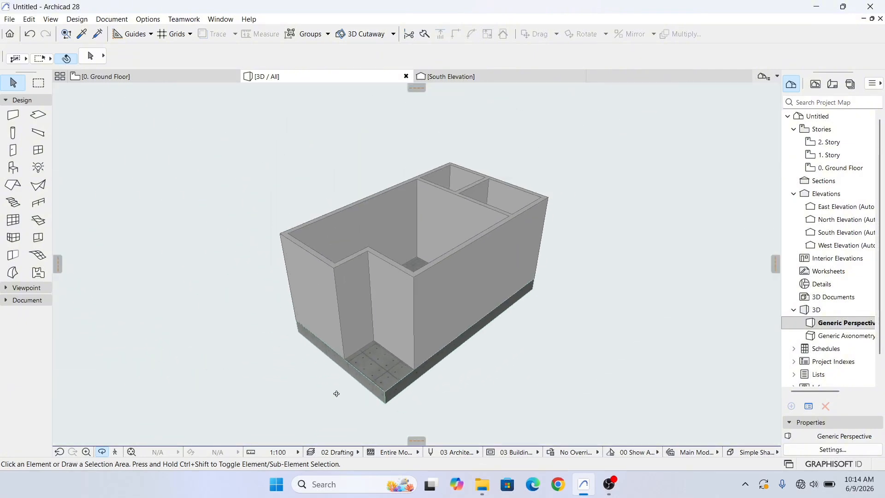
{"action": "middle_click_drag", "start_coordinate": [316, 388], "coordinate": [368, 360], "text": "shift"}
{"action": "scroll", "coordinate": [364, 353], "scroll_direction": "up", "scroll_amount": 5}
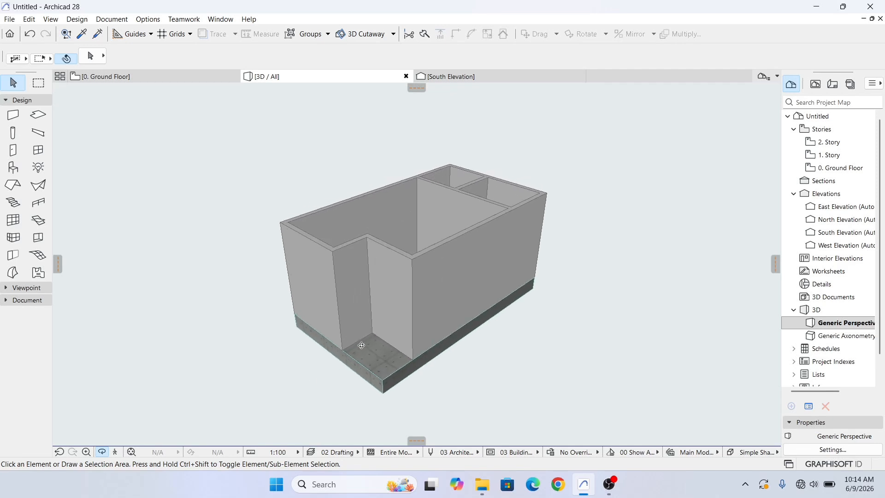
Return to the ground floor plan, activate the Column tool and unlink the two cross-section dimensions in its default settings
{"action": "left_click", "coordinate": [148, 76]}
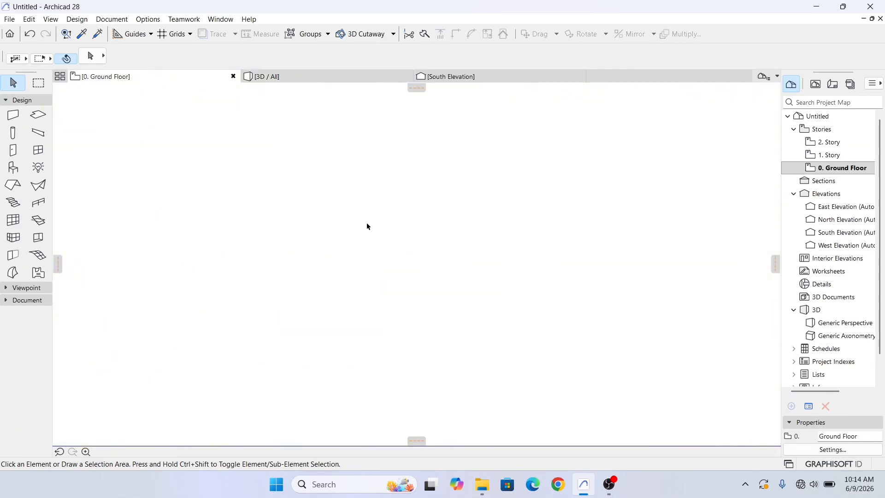
{"action": "scroll", "coordinate": [379, 383], "scroll_direction": "down", "scroll_amount": 4}
{"action": "scroll", "coordinate": [380, 332], "scroll_direction": "up", "scroll_amount": 3}
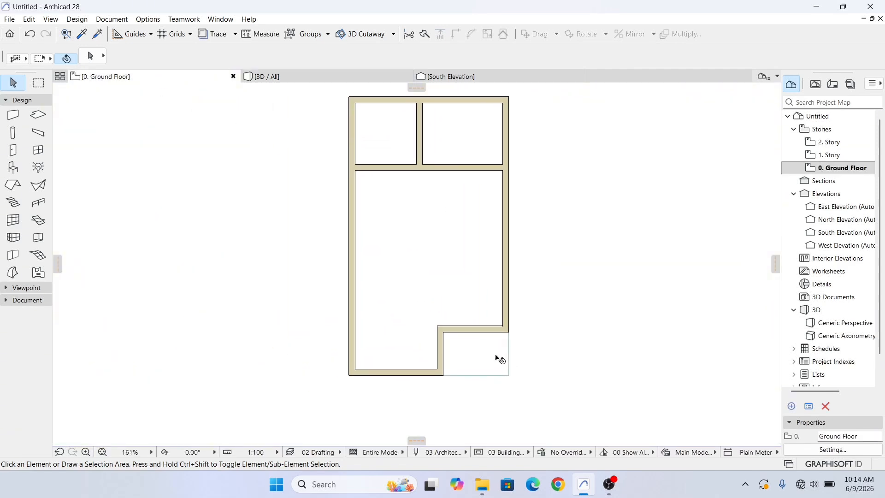
{"action": "left_click", "coordinate": [4, 137]}
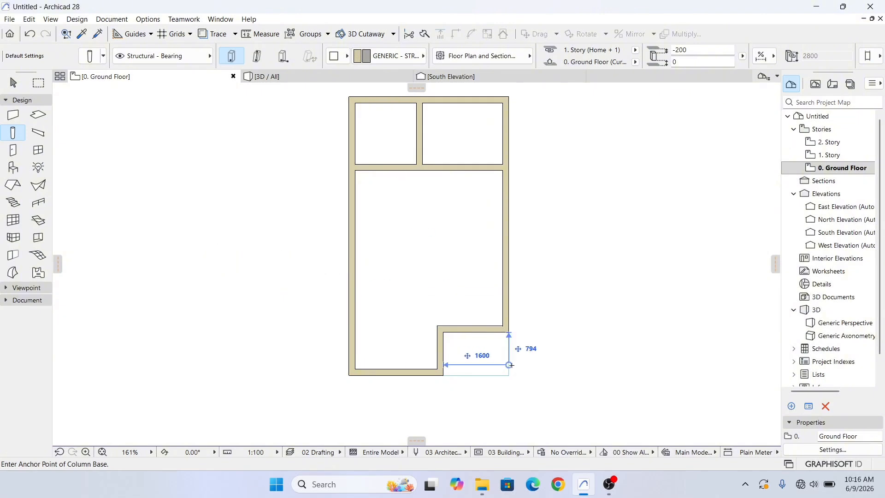
{"action": "scroll", "coordinate": [500, 376], "scroll_direction": "up", "scroll_amount": 3}
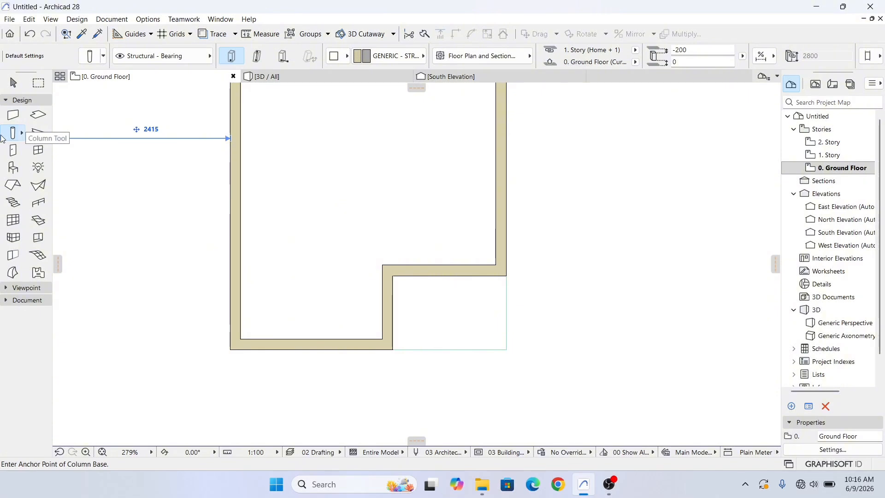
{"action": "left_click", "coordinate": [94, 62]}
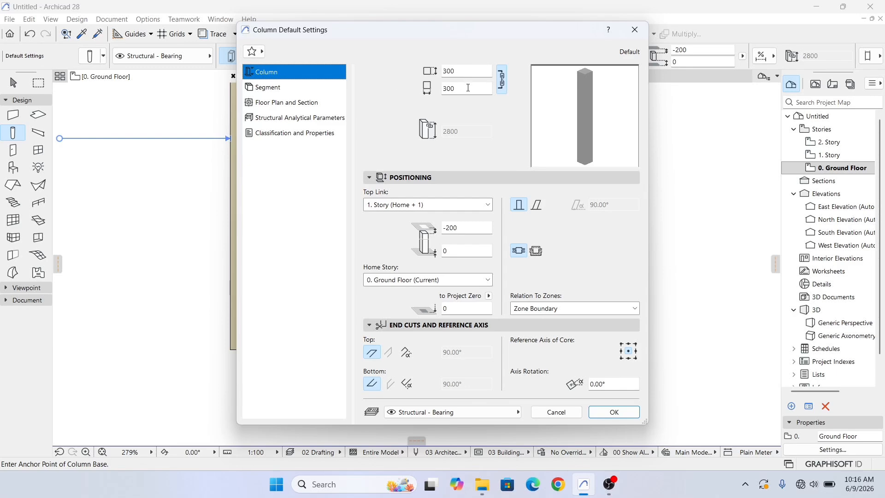
{"action": "left_click", "coordinate": [502, 81]}
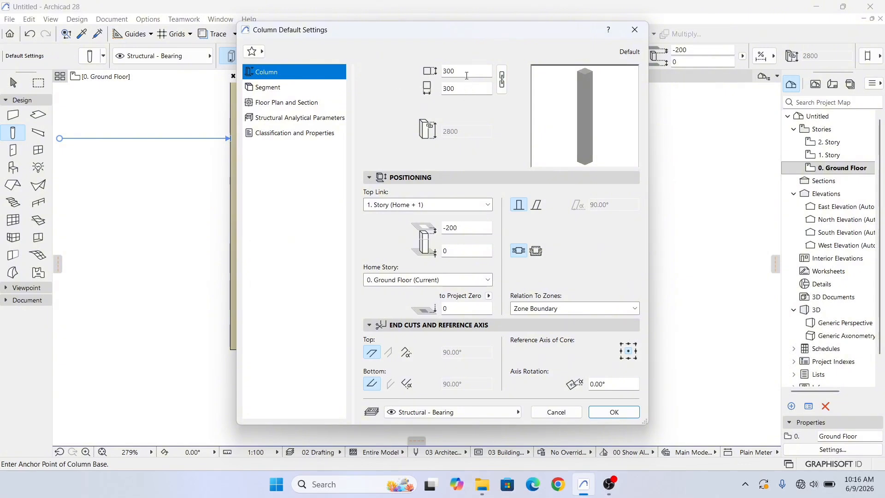
{"action": "left_click", "coordinate": [623, 412]}
Place a 300 x 300 mm column over the slab's free lower-right corner in the recess and leave the Column tool
{"action": "scroll", "coordinate": [444, 405], "scroll_direction": "up", "scroll_amount": 6}
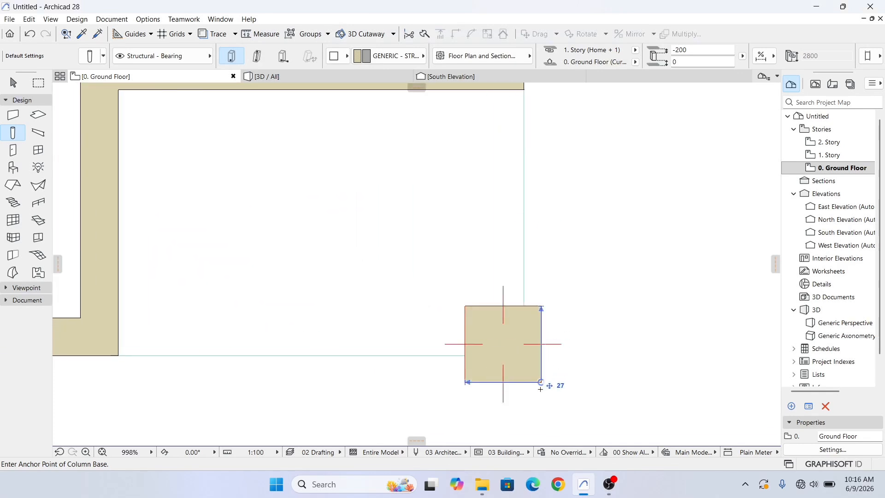
{"action": "scroll", "coordinate": [540, 395], "scroll_direction": "down", "scroll_amount": 2}
{"action": "key", "text": "Escape"}
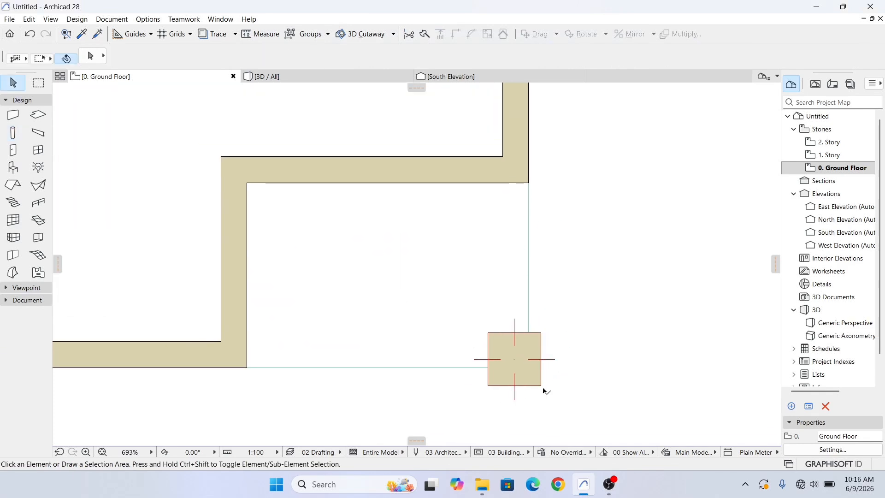
Set the cross-section width of the column at the slab's free corner to 225 mm
{"action": "left_click", "coordinate": [541, 385]}
{"action": "scroll", "coordinate": [544, 385], "scroll_direction": "up", "scroll_amount": 1}
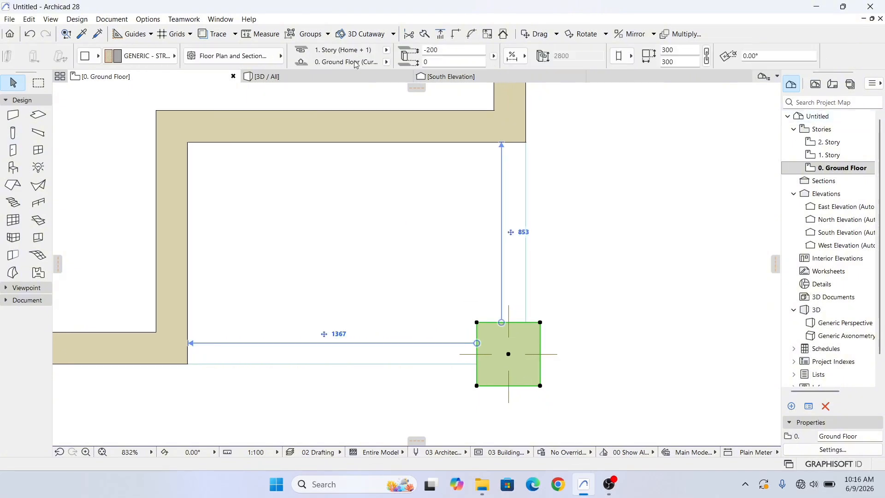
{"action": "left_click", "coordinate": [59, 58]}
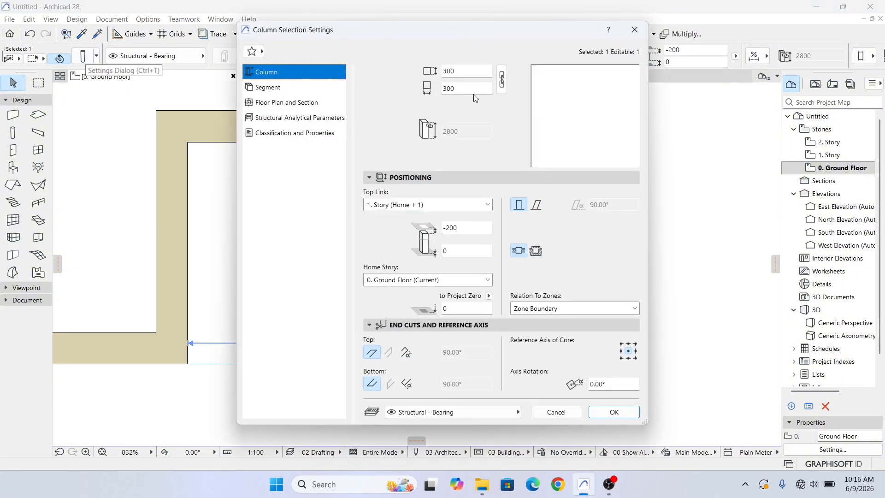
{"action": "double_click", "coordinate": [464, 87]}
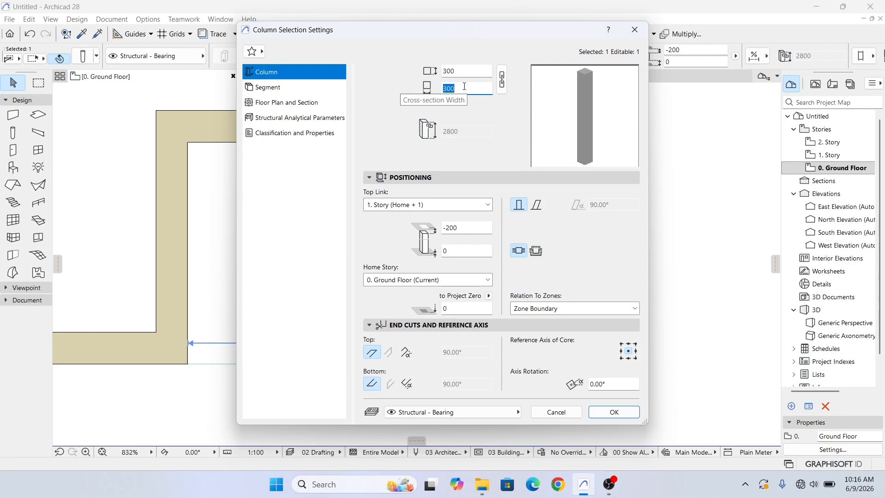
{"action": "type", "text": "225"}
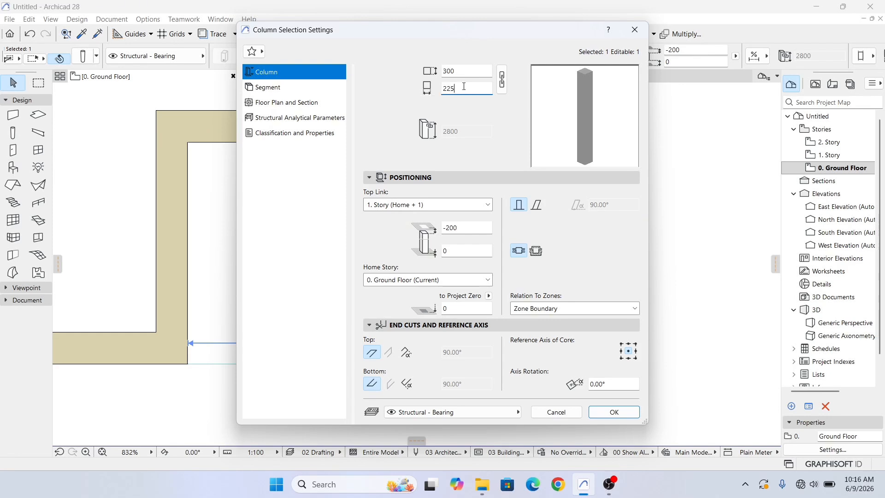
{"action": "left_click", "coordinate": [608, 416]}
{"action": "scroll", "coordinate": [530, 383], "scroll_direction": "up", "scroll_amount": 3}
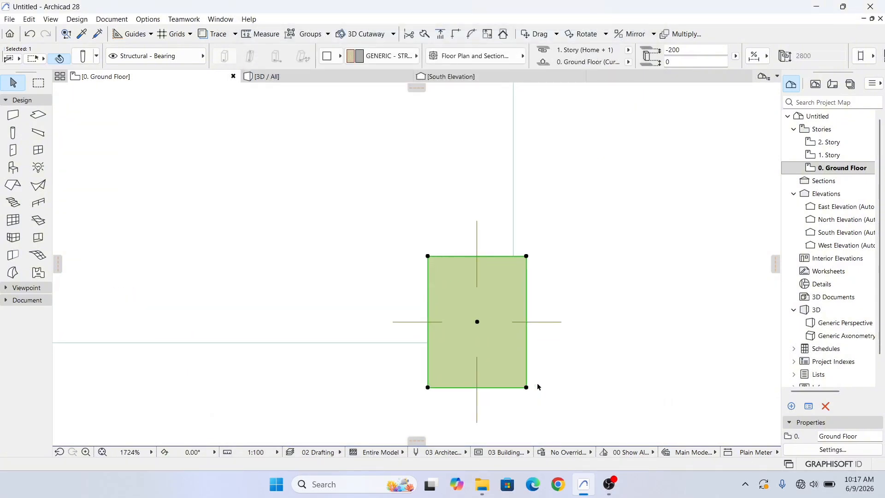
Link the two cross-section dimensions of the column at the slab's free corner and set them to 225 x 225 mm
{"action": "scroll", "coordinate": [538, 387], "scroll_direction": "down", "scroll_amount": 2}
{"action": "left_click", "coordinate": [83, 55]}
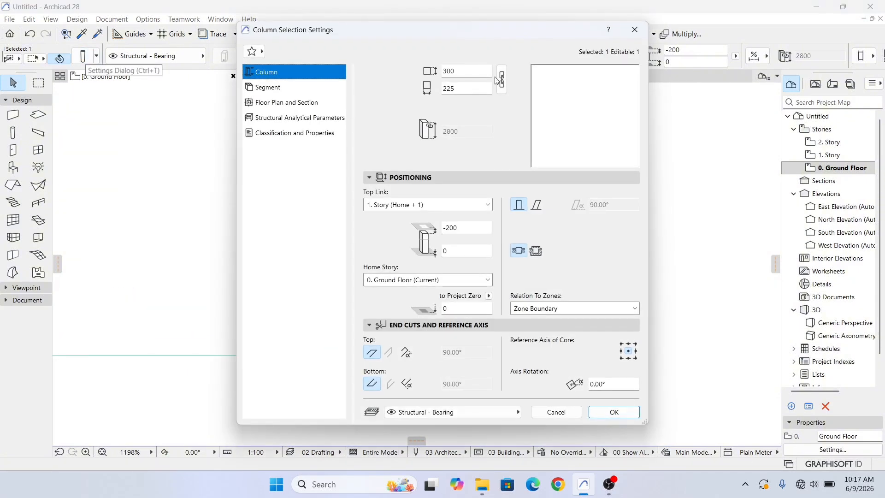
{"action": "left_click", "coordinate": [501, 79]}
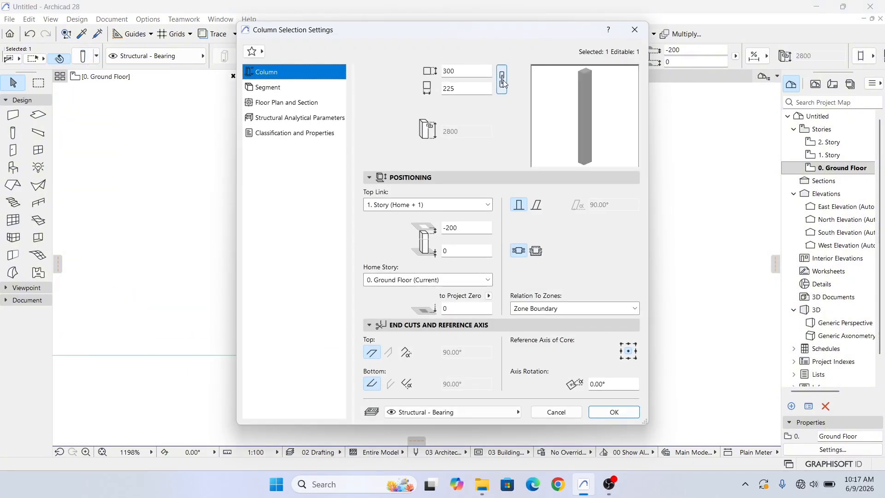
{"action": "double_click", "coordinate": [469, 87]}
{"action": "type", "text": "225"}
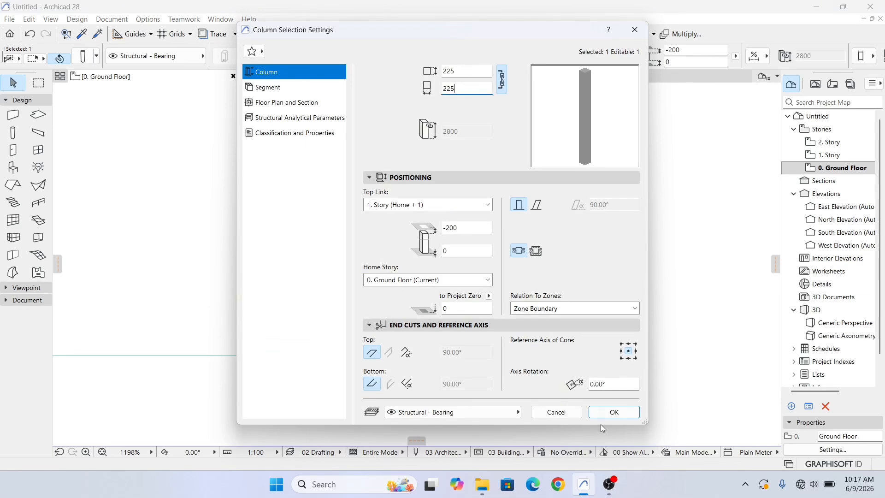
{"action": "left_click", "coordinate": [614, 412]}
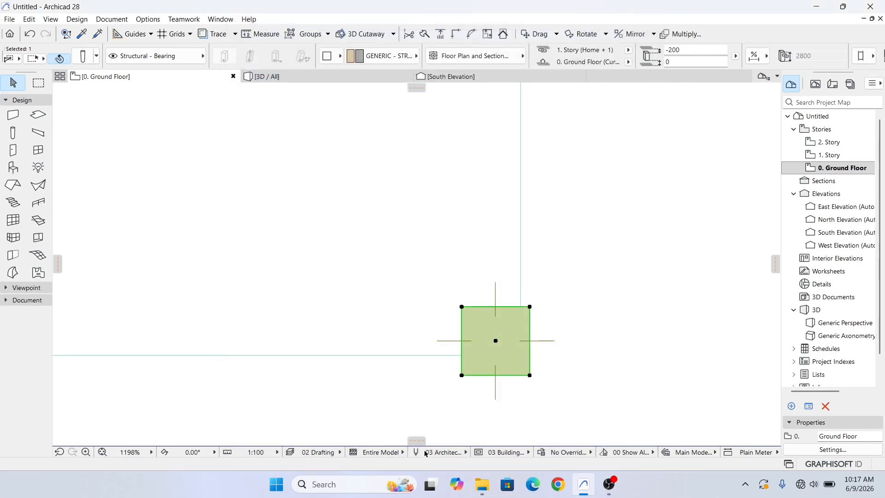
Move the column so its lower-right corner sits exactly on the slab's free corner, and check its position in the 3D view
{"action": "left_click", "coordinate": [530, 375]}
{"action": "left_click", "coordinate": [503, 355]}
{"action": "scroll", "coordinate": [509, 362], "scroll_direction": "up", "scroll_amount": 5}
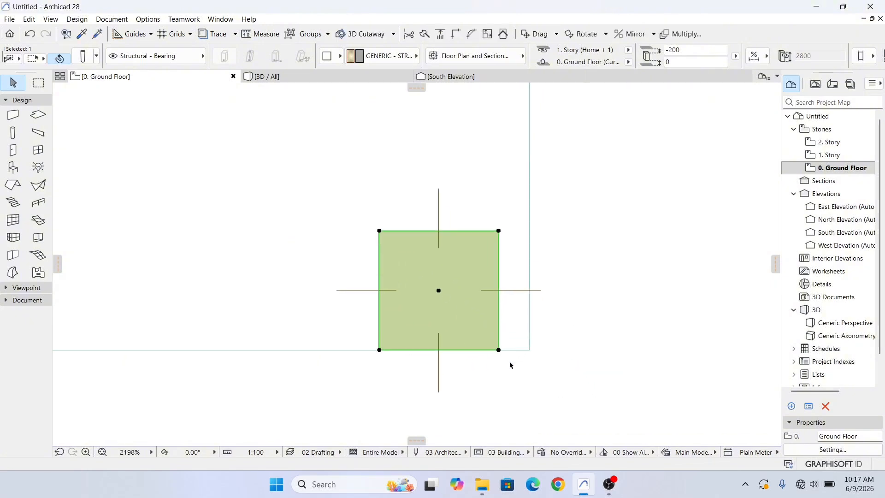
{"action": "key", "text": "ctrl+d"}
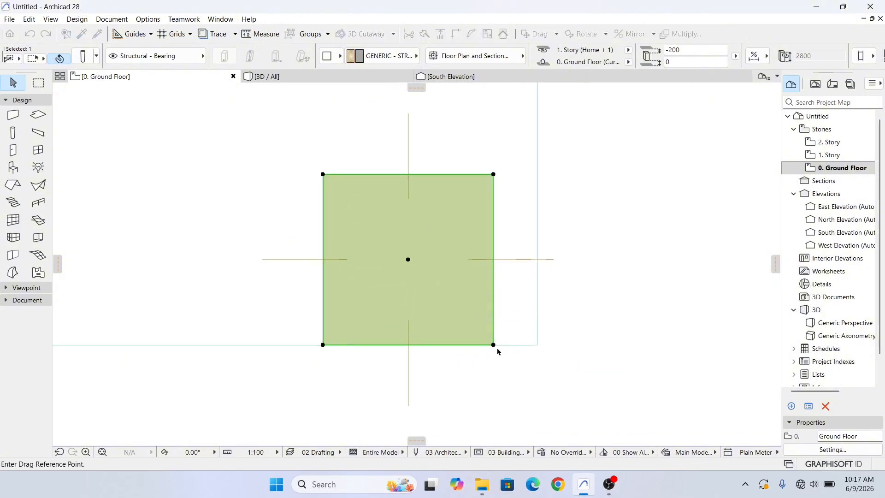
{"action": "left_click", "coordinate": [493, 345]}
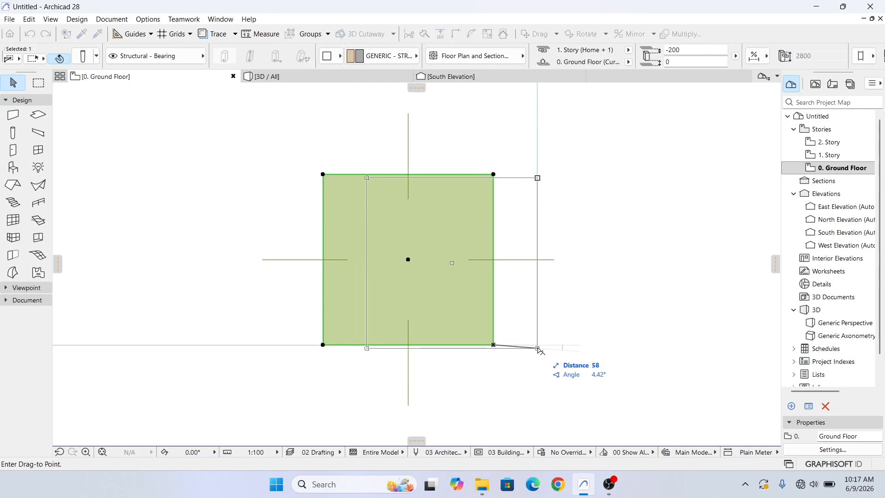
{"action": "left_click", "coordinate": [537, 348]}
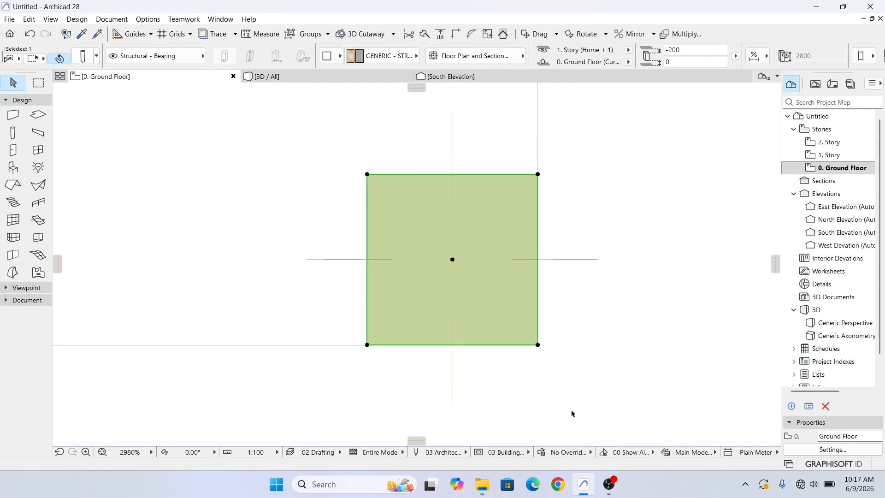
{"action": "left_click", "coordinate": [572, 409]}
{"action": "scroll", "coordinate": [533, 372], "scroll_direction": "down", "scroll_amount": 10}
{"action": "left_click", "coordinate": [309, 76]}
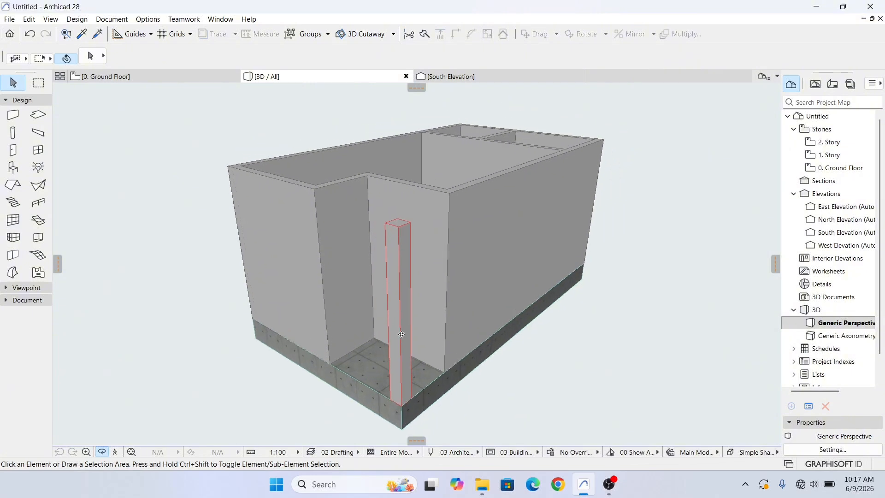
{"action": "middle_click_drag", "start_coordinate": [401, 334], "coordinate": [95, 94], "text": "shift"}
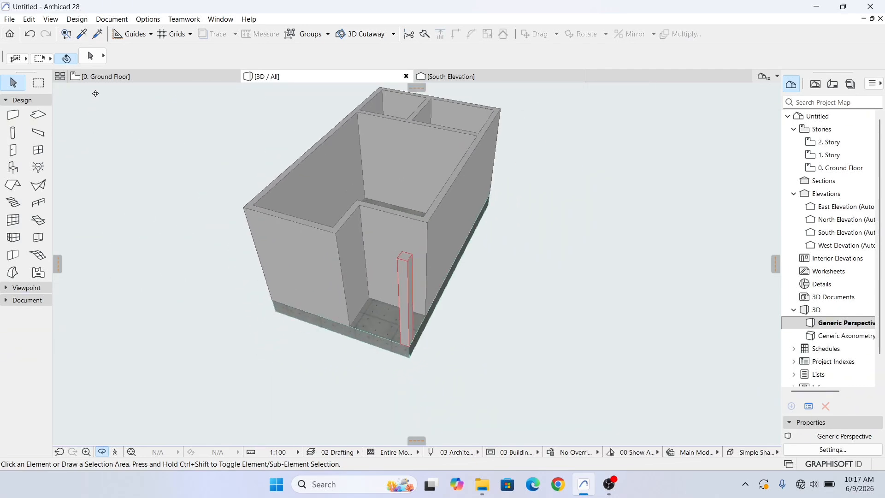
In the ground floor plan, move the recess's short vertical wall 500 mm to the left, towards the building's left outer wall
{"action": "left_click", "coordinate": [100, 77]}
{"action": "scroll", "coordinate": [428, 362], "scroll_direction": "up", "scroll_amount": 4}
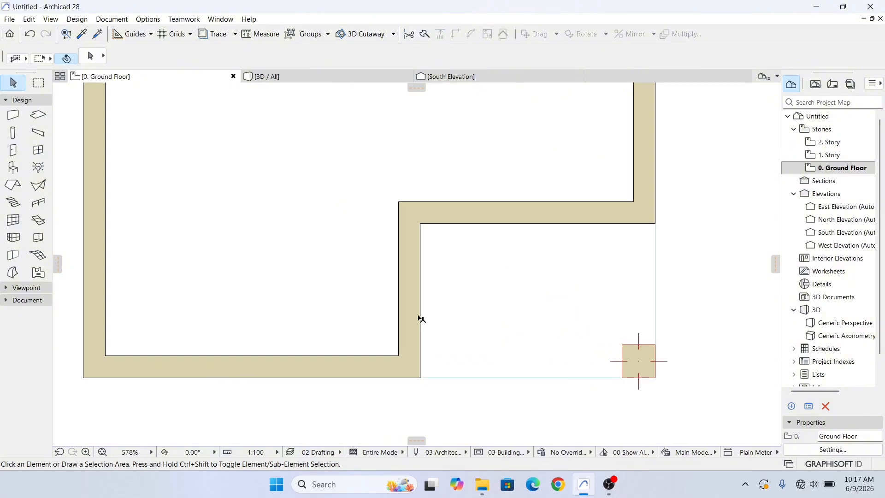
{"action": "left_click", "coordinate": [405, 289]}
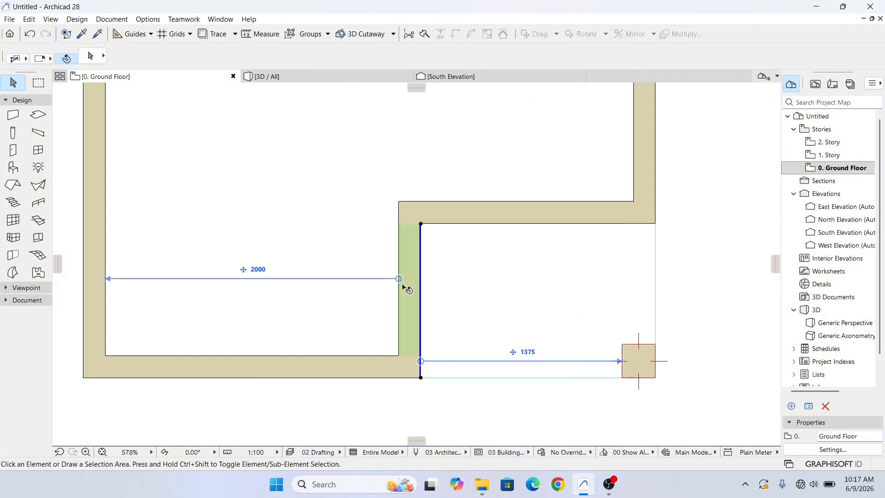
{"action": "key", "text": "ctrl+d"}
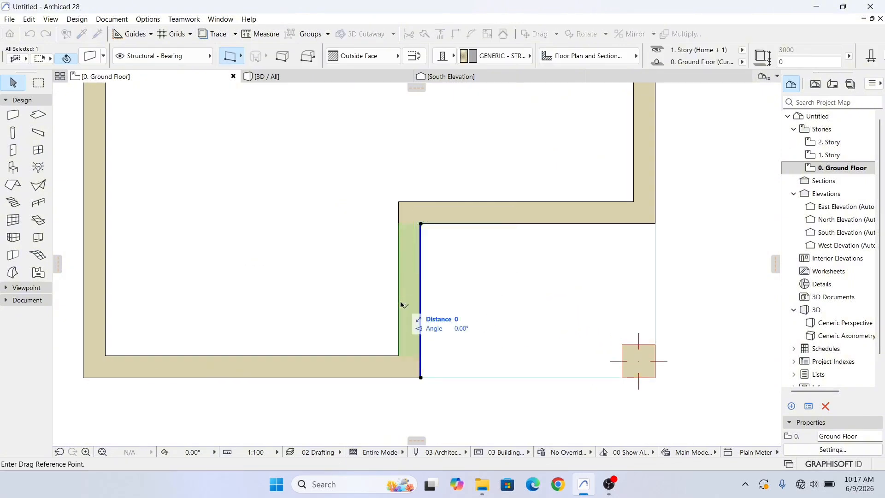
{"action": "left_click", "coordinate": [399, 302]}
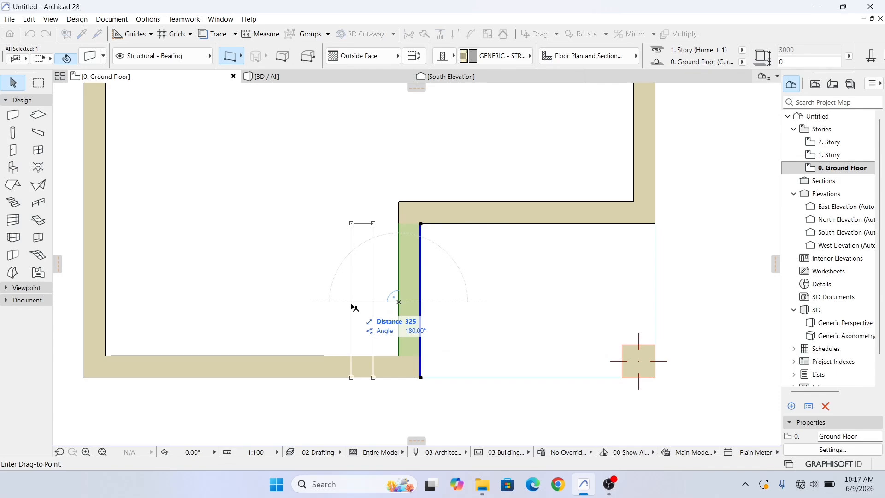
{"action": "left_click", "coordinate": [325, 302]}
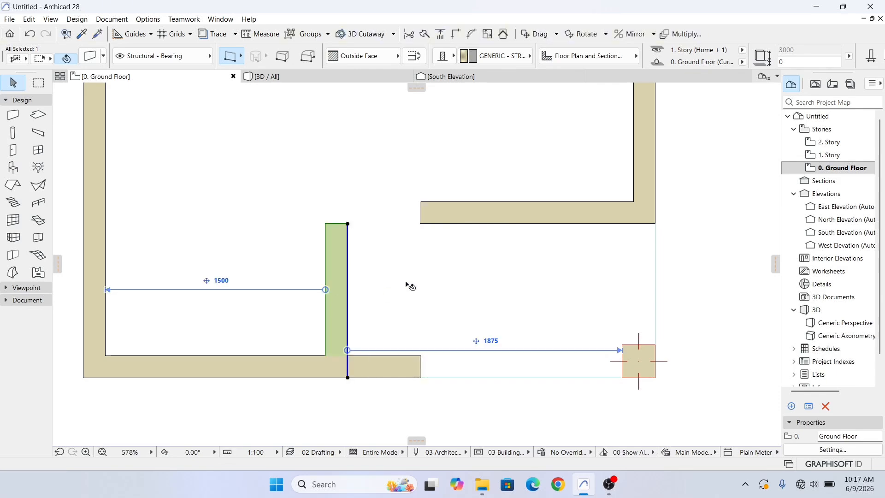
Extend the recess's horizontal wall to the upper end of the moved wall and trim off the lower wall's overhanging end
{"action": "left_click", "coordinate": [441, 269]}
{"action": "left_click", "coordinate": [447, 221]}
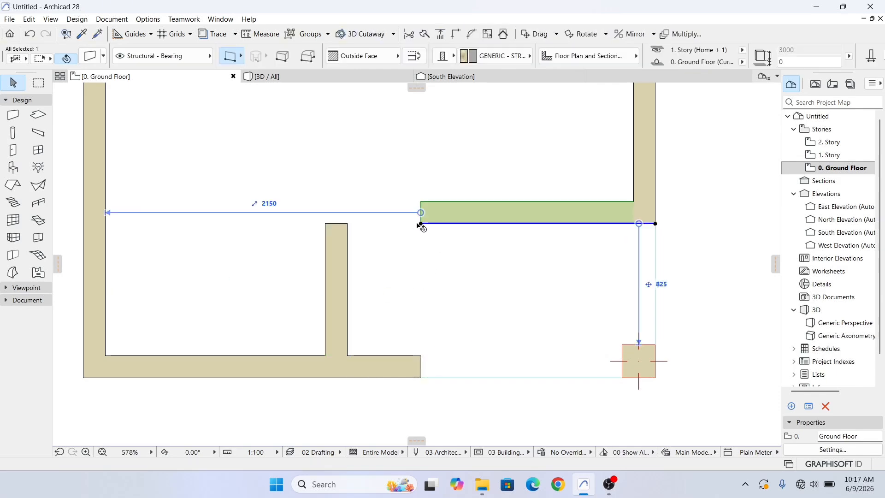
{"action": "left_click", "coordinate": [420, 224]}
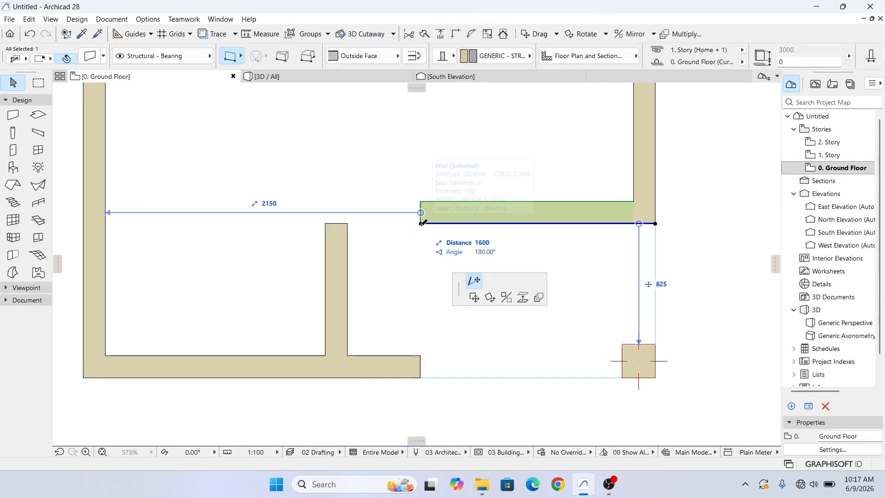
{"action": "left_click", "coordinate": [349, 223]}
{"action": "left_click", "coordinate": [417, 371], "text": "ctrl"}
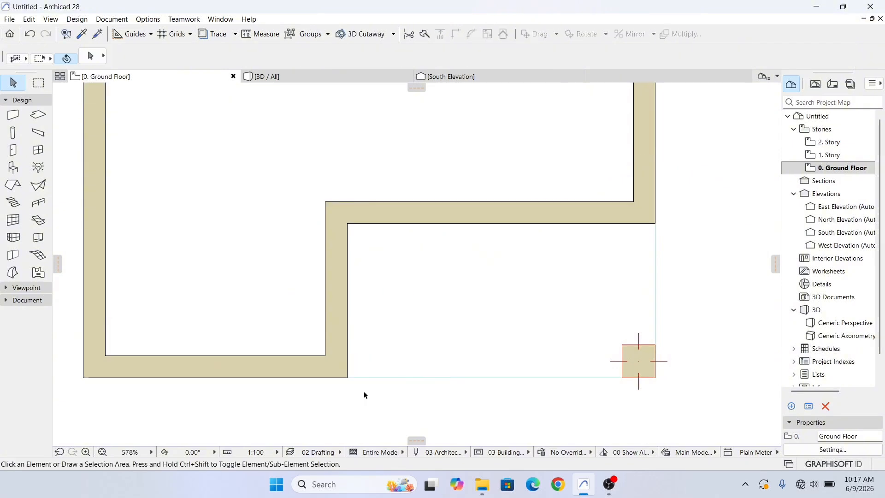
{"action": "scroll", "coordinate": [418, 396], "scroll_direction": "down", "scroll_amount": 3}
Inspect the widened recess and corner column in the 3D view, and examine the open slab edge between wall and column in the ground floor plan
{"action": "left_click", "coordinate": [296, 78]}
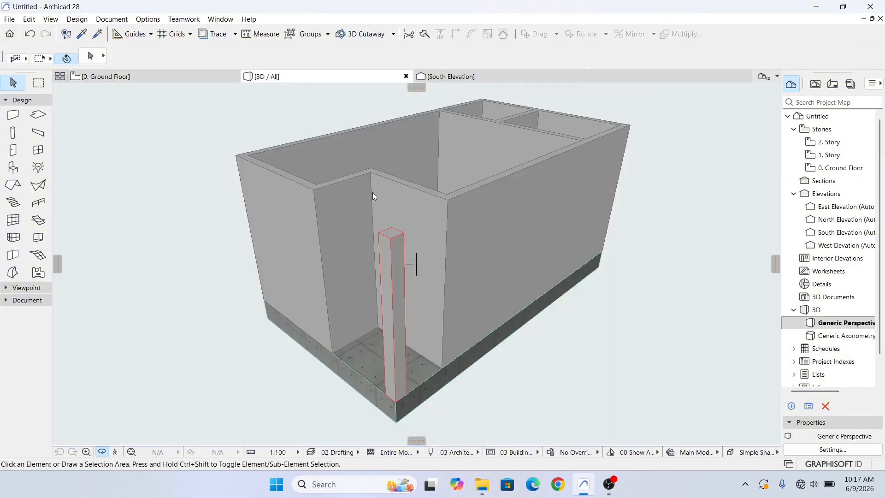
{"action": "middle_click_drag", "start_coordinate": [373, 193], "coordinate": [388, 356], "text": "shift"}
{"action": "scroll", "coordinate": [379, 318], "scroll_direction": "up", "scroll_amount": 2}
{"action": "middle_click_drag", "start_coordinate": [379, 318], "coordinate": [92, 176], "text": "shift"}
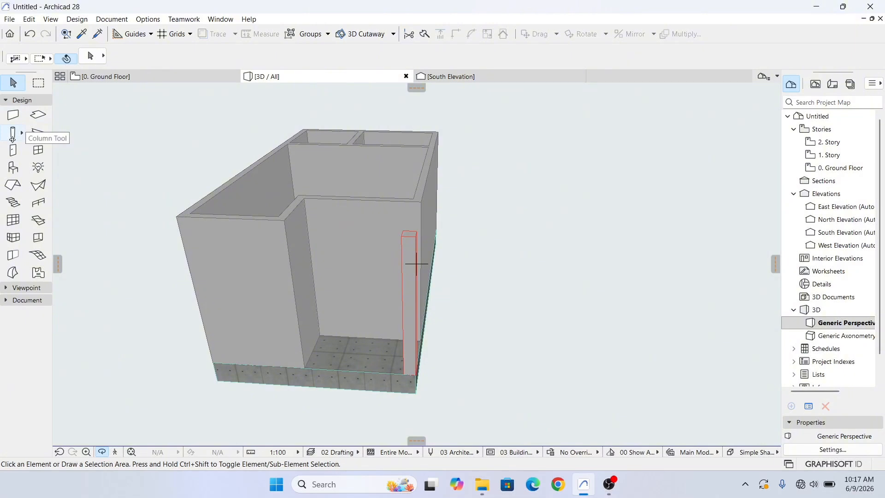
{"action": "middle_click_drag", "start_coordinate": [182, 178], "coordinate": [217, 192], "text": "shift"}
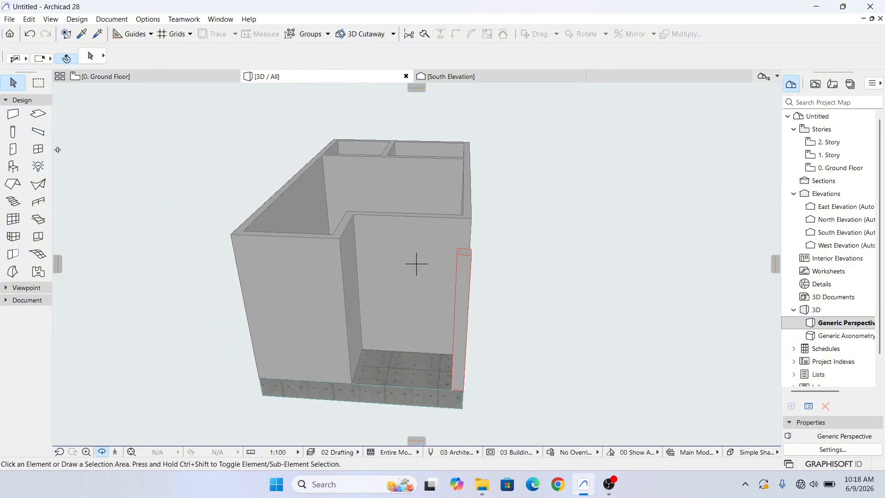
{"action": "left_click", "coordinate": [125, 75]}
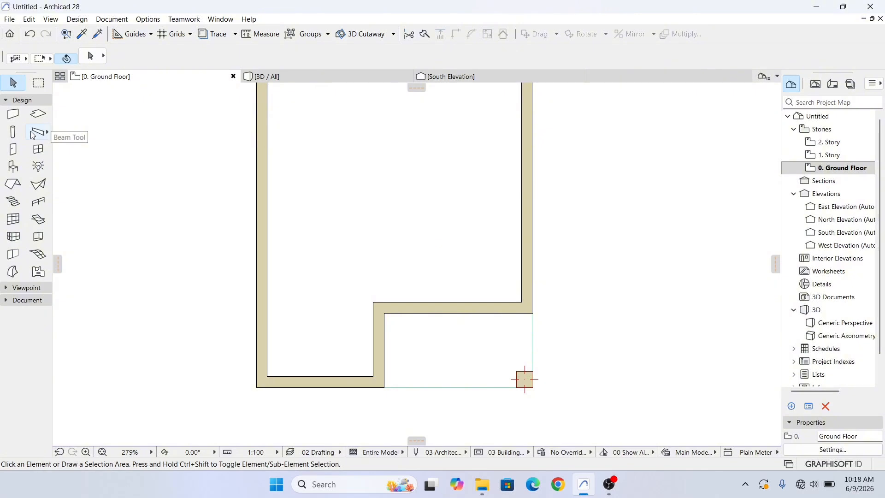
{"action": "middle_click_drag", "start_coordinate": [411, 391], "coordinate": [407, 384]}
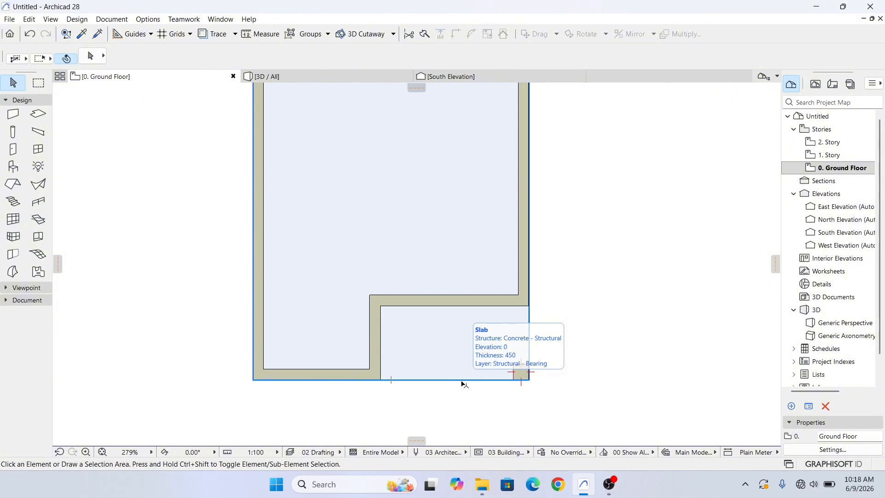
{"action": "scroll", "coordinate": [514, 388], "scroll_direction": "up", "scroll_amount": 1}
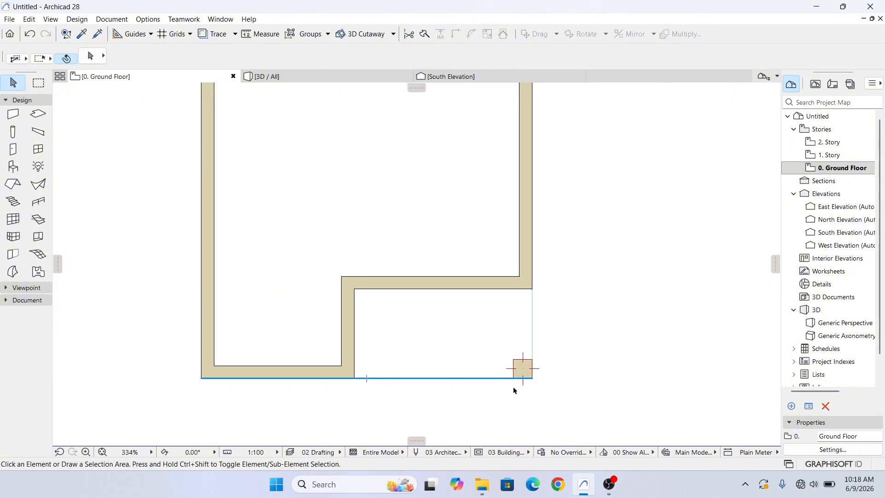
{"action": "scroll", "coordinate": [386, 385], "scroll_direction": "up", "scroll_amount": 2}
{"action": "scroll", "coordinate": [387, 386], "scroll_direction": "down", "scroll_amount": 2}
{"action": "scroll", "coordinate": [346, 388], "scroll_direction": "up", "scroll_amount": 3}
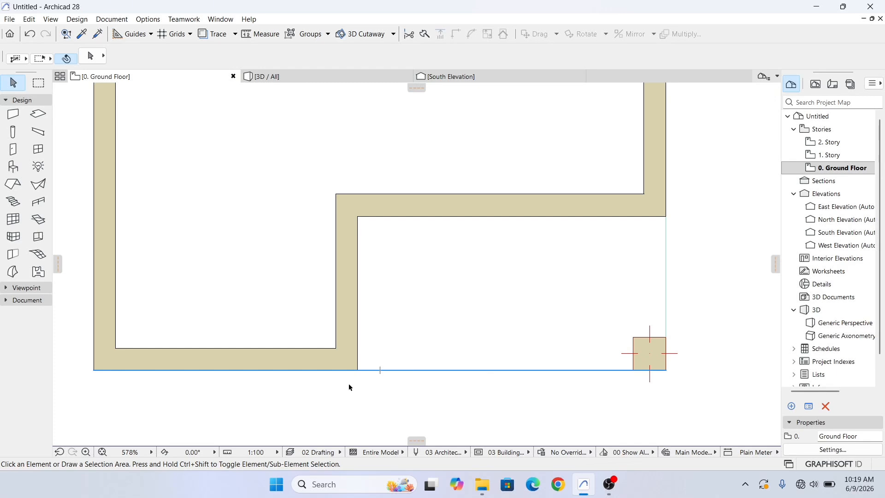
Activate the Beam tool and set its default cross-section width to 150 mm
{"action": "left_click", "coordinate": [38, 132]}
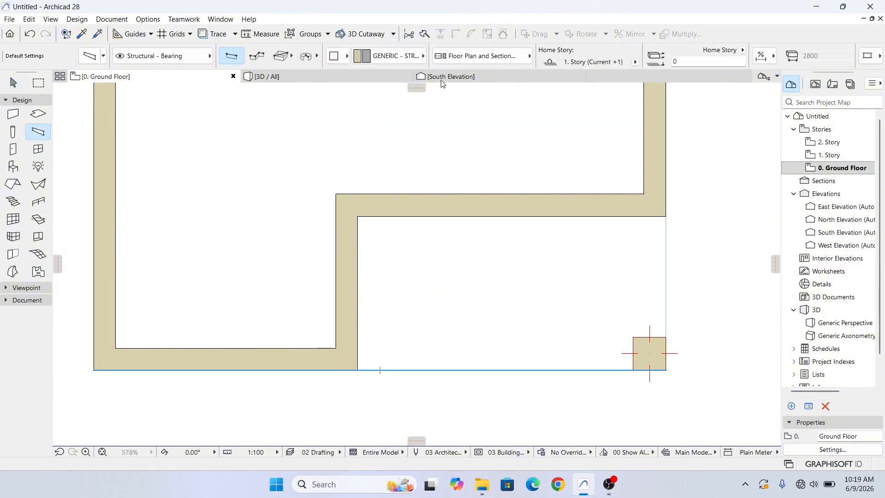
{"action": "scroll", "coordinate": [737, 59], "scroll_direction": "down", "scroll_amount": 5}
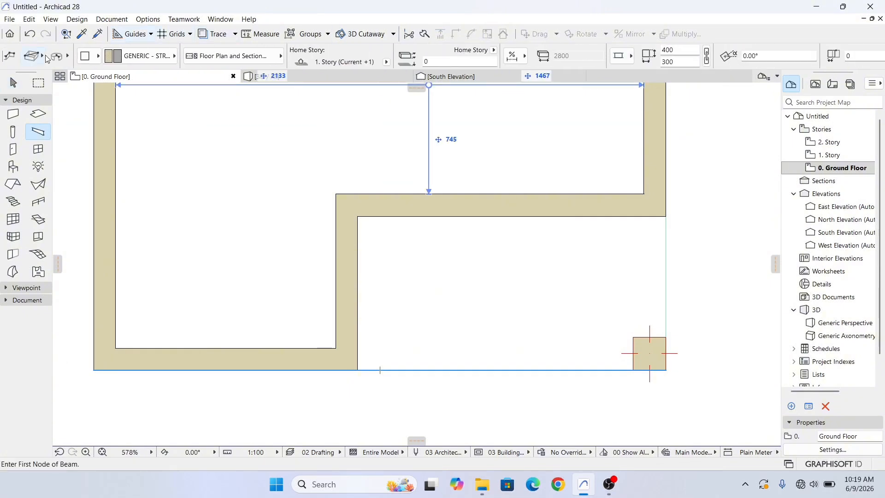
{"action": "scroll", "coordinate": [684, 60], "scroll_direction": "up", "scroll_amount": 5}
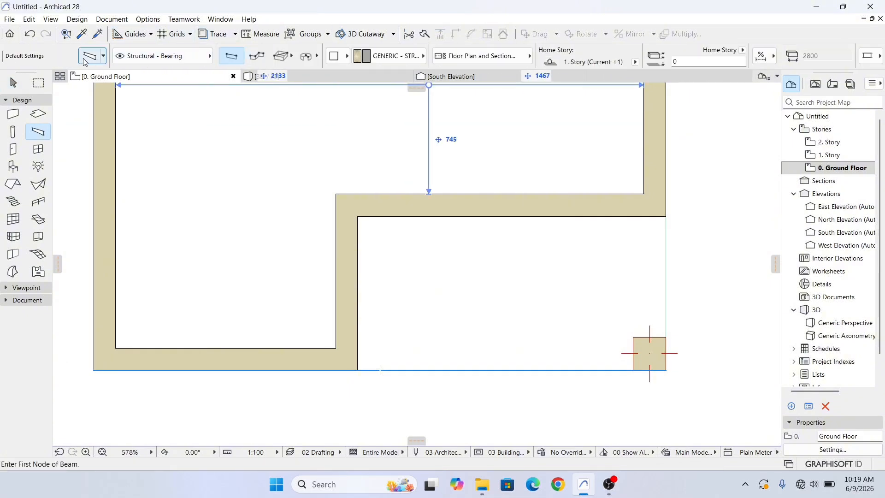
{"action": "left_click", "coordinate": [87, 59]}
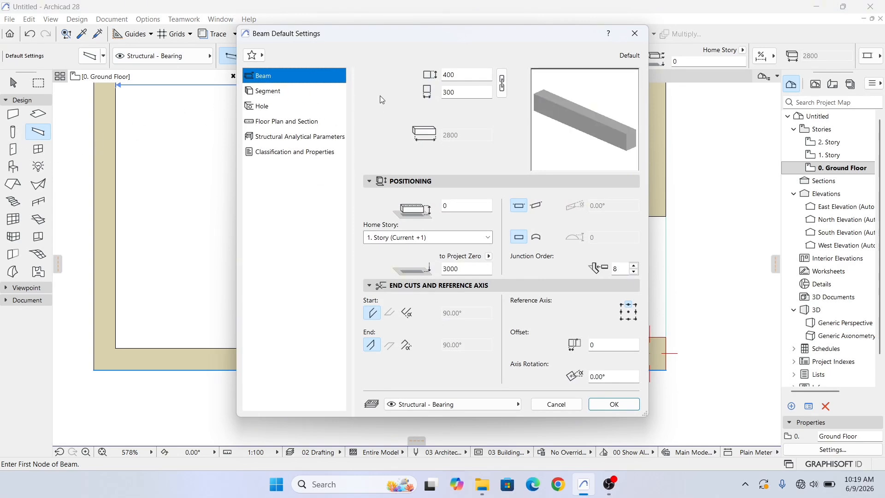
{"action": "double_click", "coordinate": [462, 93]}
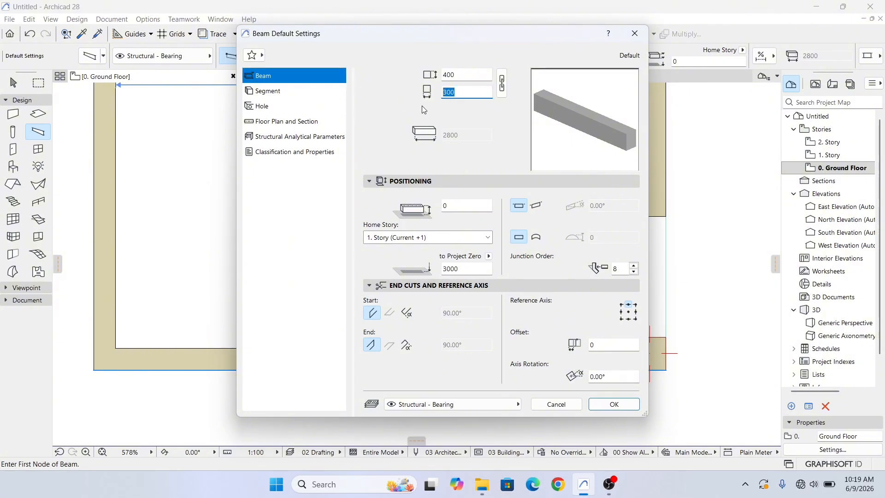
{"action": "type", "text": "150"}
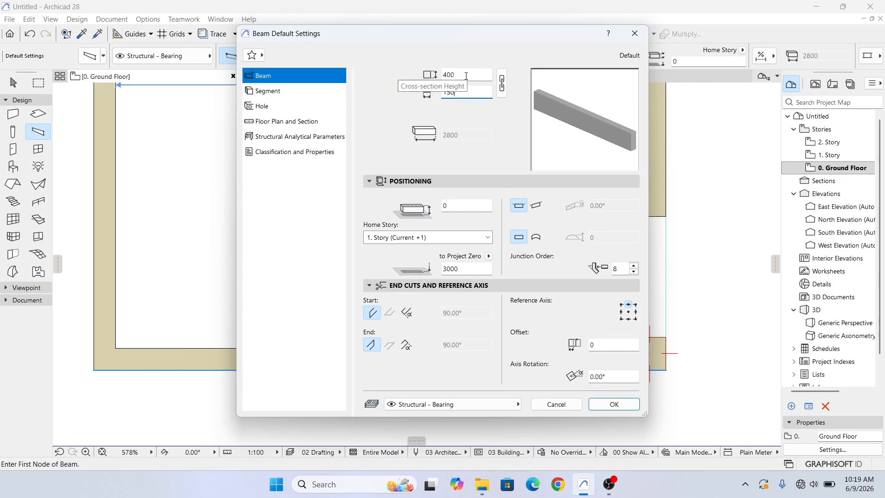
{"action": "left_click", "coordinate": [614, 404]}
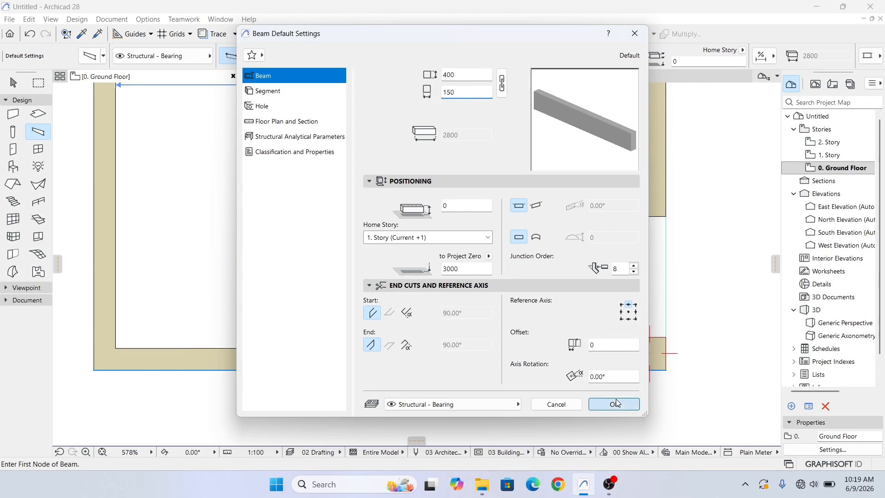
Draw a horizontal beam about 1988 mm long along the slab edge, from the recess wall's lower outer corner to the column's centre line
{"action": "scroll", "coordinate": [544, 378], "scroll_direction": "up", "scroll_amount": 3}
{"action": "middle_click_drag", "start_coordinate": [396, 382], "coordinate": [310, 390]}
{"action": "scroll", "coordinate": [309, 390], "scroll_direction": "down", "scroll_amount": 3}
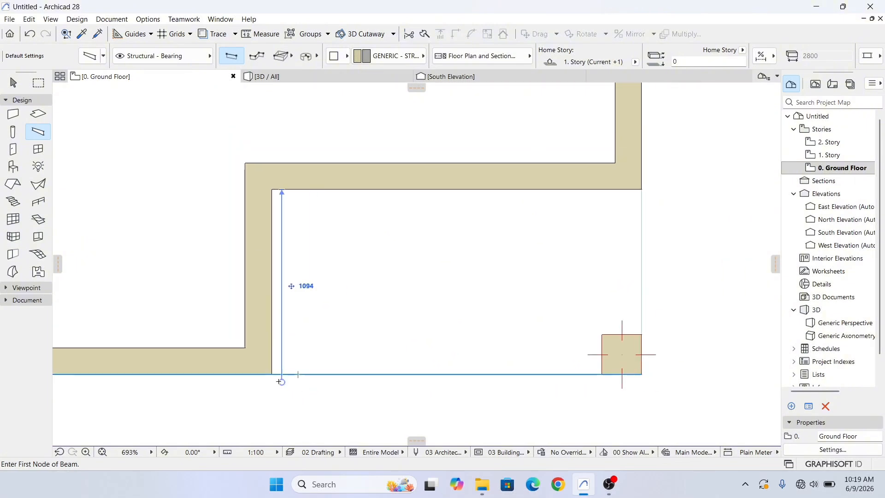
{"action": "left_click", "coordinate": [272, 374]}
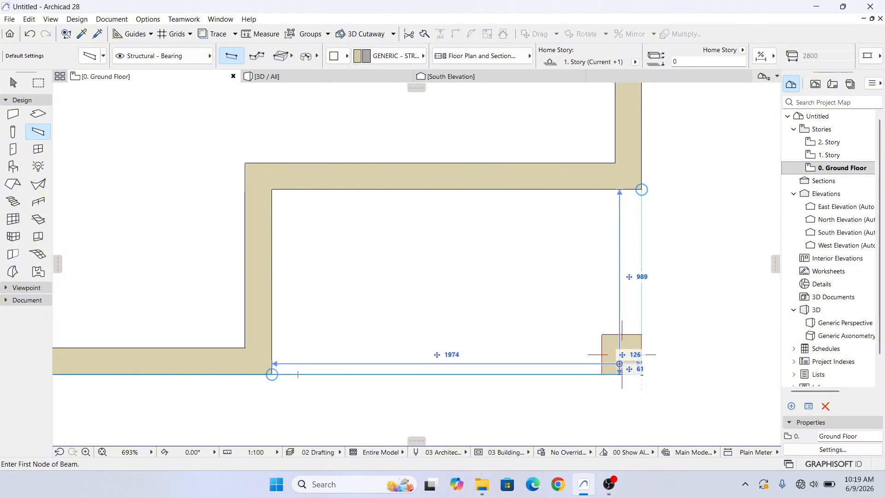
{"action": "scroll", "coordinate": [277, 391], "scroll_direction": "up", "scroll_amount": 3}
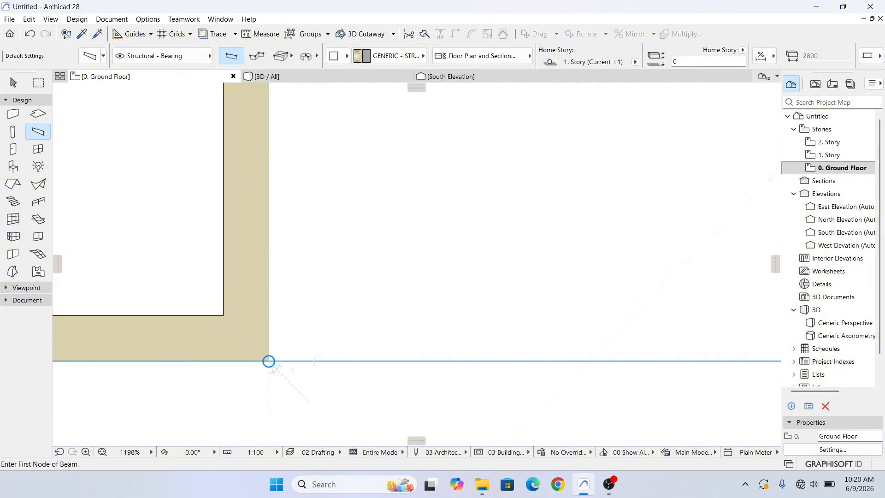
{"action": "left_click", "coordinate": [268, 360]}
{"action": "scroll", "coordinate": [482, 363], "scroll_direction": "down", "scroll_amount": 3}
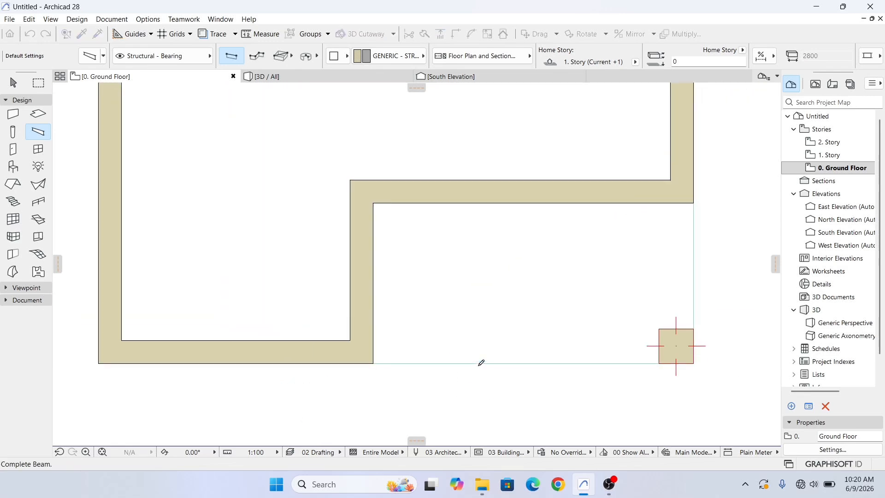
{"action": "scroll", "coordinate": [481, 363], "scroll_direction": "up", "scroll_amount": 3}
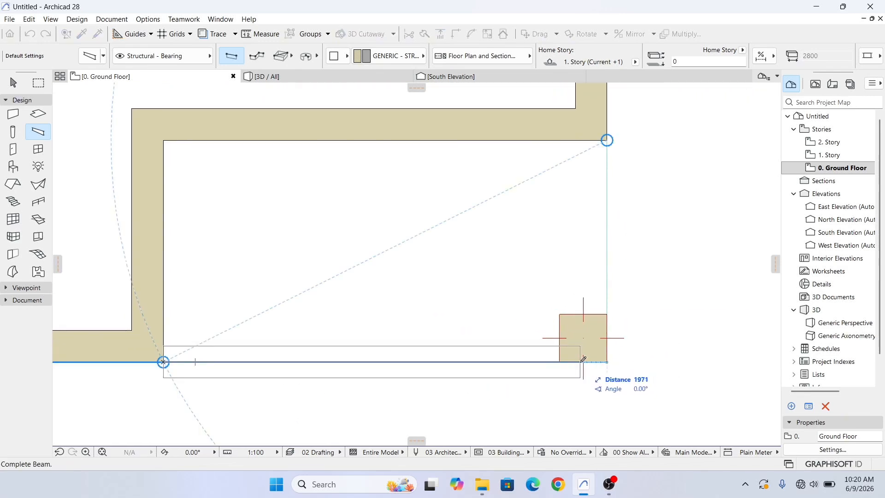
{"action": "left_click", "coordinate": [583, 360]}
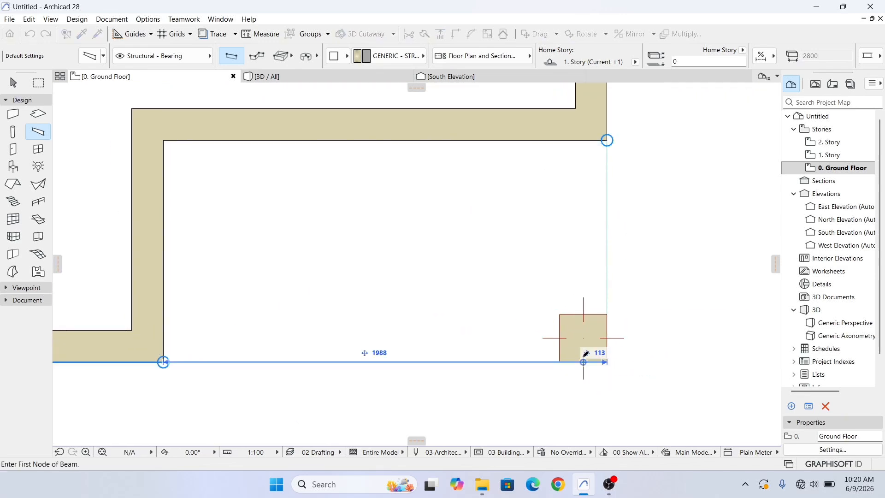
Draw a vertical beam 1050 mm long from the outer wall's corner at the recess to the column's outer corner
{"action": "left_click", "coordinate": [607, 144]}
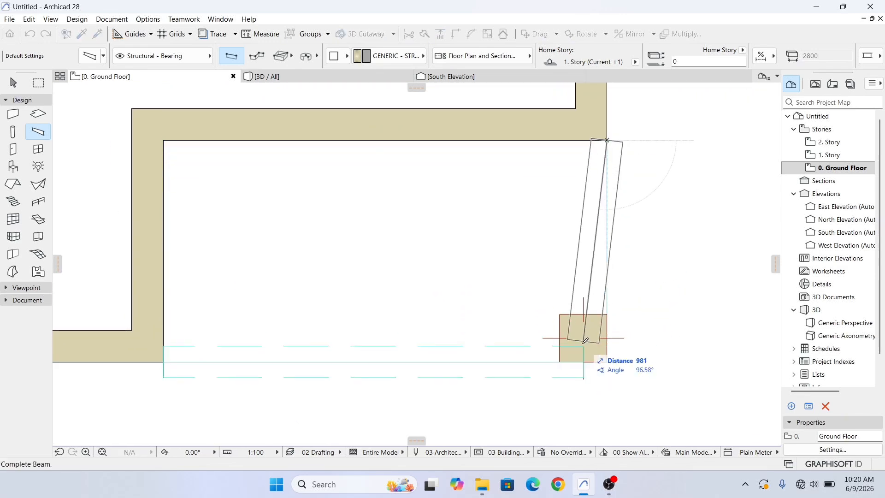
{"action": "left_click", "coordinate": [608, 361]}
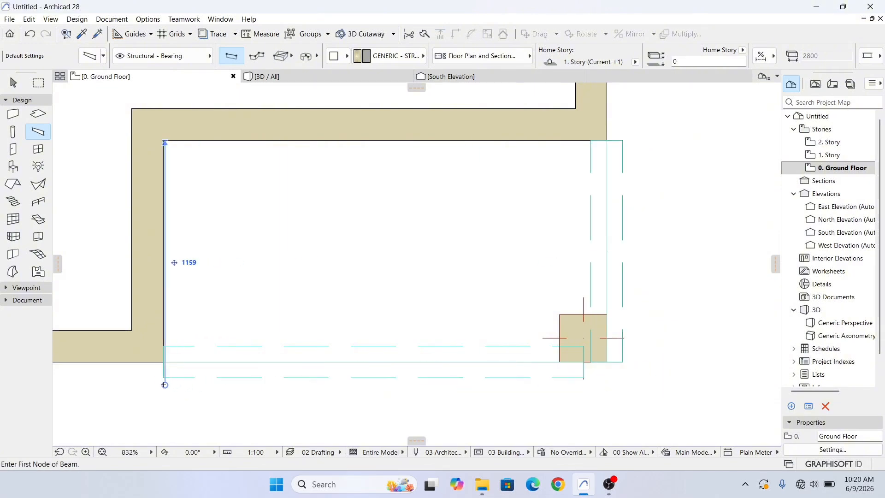
{"action": "key", "text": "Escape"}
Move the horizontal beam 75 mm inward so its outer face lines up with the slab edge and wall corner
{"action": "scroll", "coordinate": [164, 373], "scroll_direction": "up", "scroll_amount": 2}
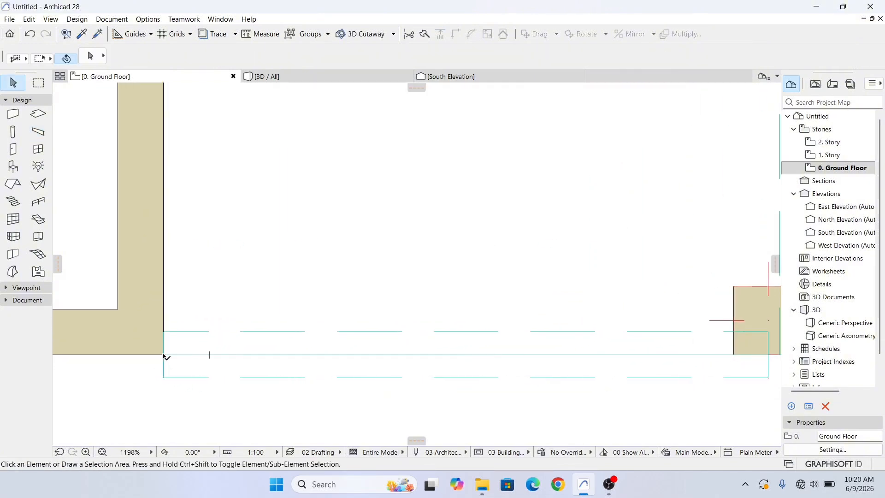
{"action": "scroll", "coordinate": [165, 369], "scroll_direction": "up", "scroll_amount": 2}
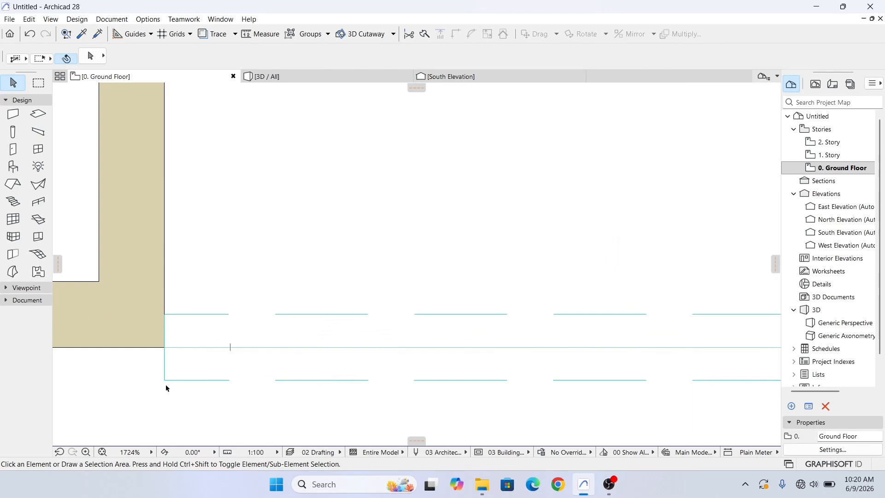
{"action": "left_click", "coordinate": [164, 381]}
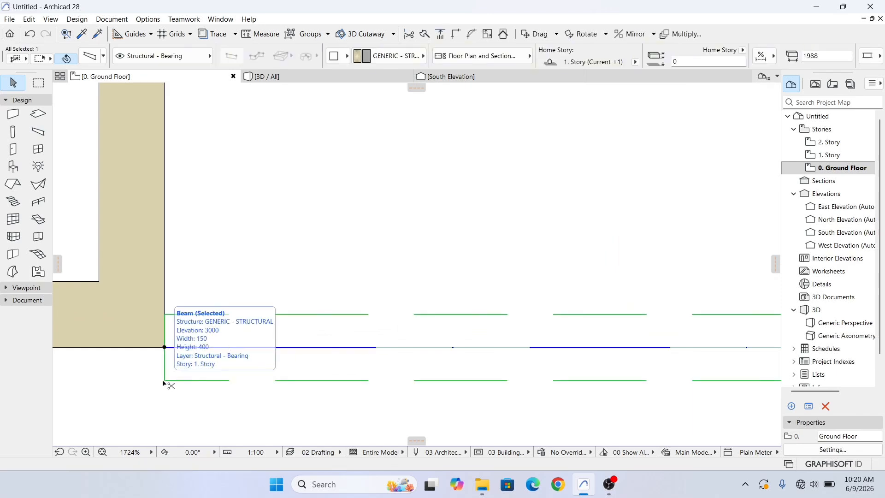
{"action": "key", "text": "ctrl+d"}
{"action": "left_click", "coordinate": [164, 380]}
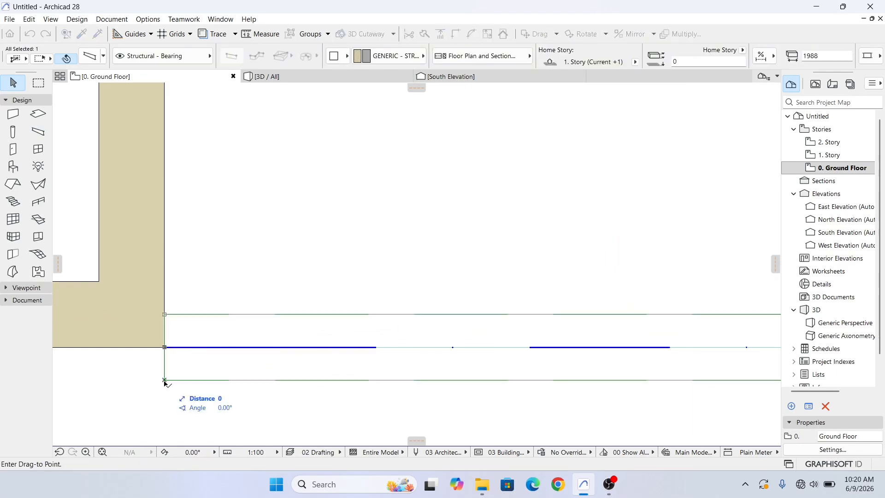
{"action": "left_click", "coordinate": [165, 349]}
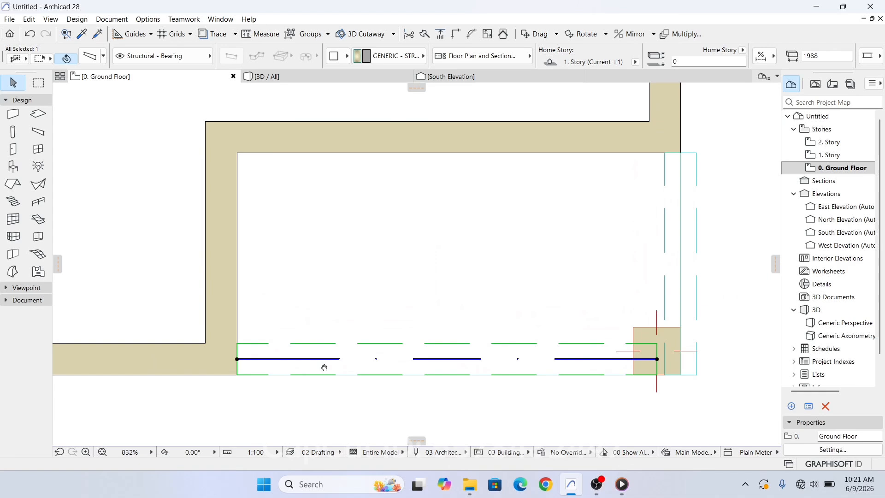
Move the vertical beam 75 mm inward so its outer face is flush with the outer wall's face
{"action": "middle_click_drag", "start_coordinate": [703, 151], "coordinate": [628, 235]}
{"action": "scroll", "coordinate": [609, 230], "scroll_direction": "up", "scroll_amount": 3}
{"action": "left_click", "coordinate": [635, 244]}
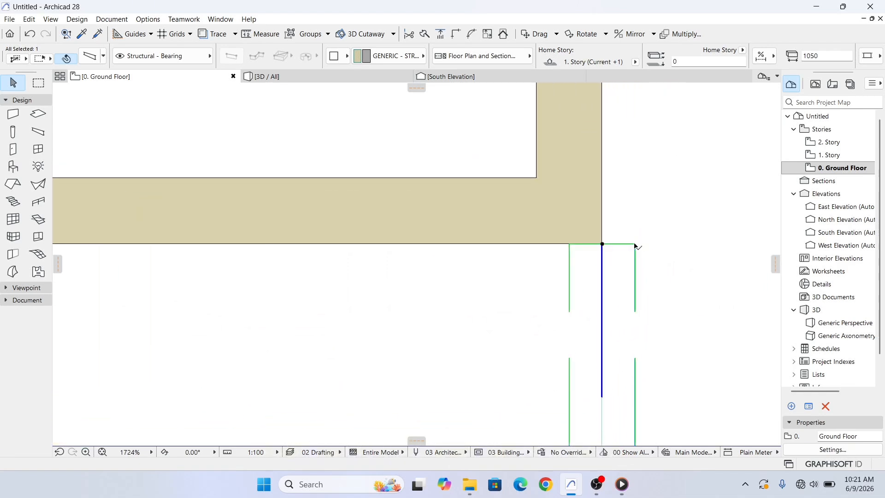
{"action": "key", "text": "ctrl+d"}
{"action": "left_click", "coordinate": [635, 244]}
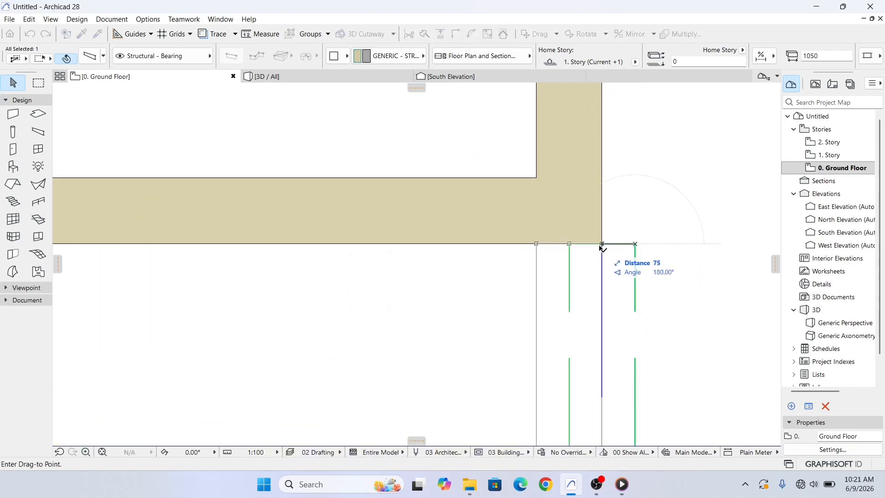
{"action": "left_click", "coordinate": [603, 244]}
{"action": "scroll", "coordinate": [619, 235], "scroll_direction": "down", "scroll_amount": 3}
{"action": "scroll", "coordinate": [588, 213], "scroll_direction": "down", "scroll_amount": 4}
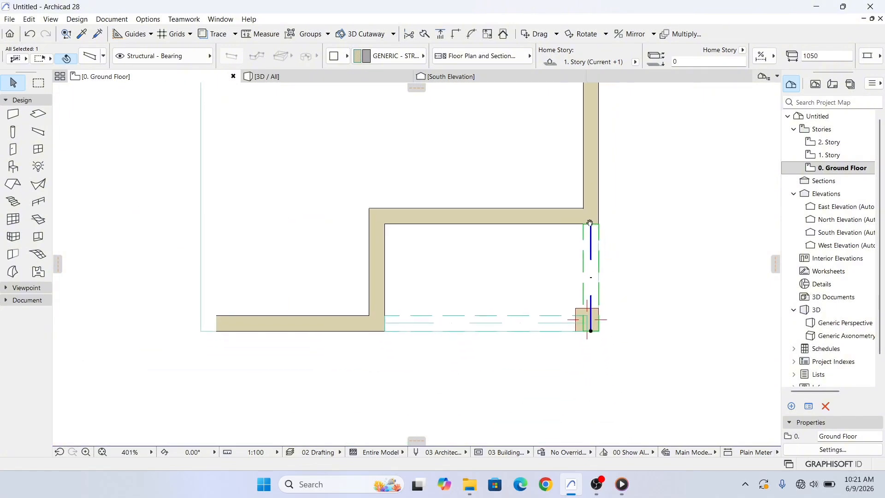
Extend the horizontal beam's end to the vertical beam's axis, and shorten the vertical beam to meet it at the column
{"action": "scroll", "coordinate": [586, 213], "scroll_direction": "up", "scroll_amount": 5}
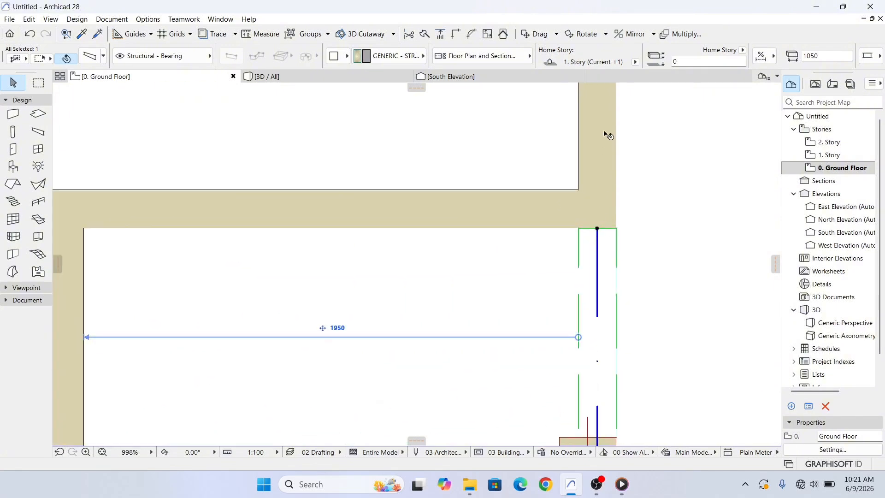
{"action": "scroll", "coordinate": [604, 247], "scroll_direction": "down", "scroll_amount": 2}
{"action": "scroll", "coordinate": [618, 367], "scroll_direction": "up", "scroll_amount": 4}
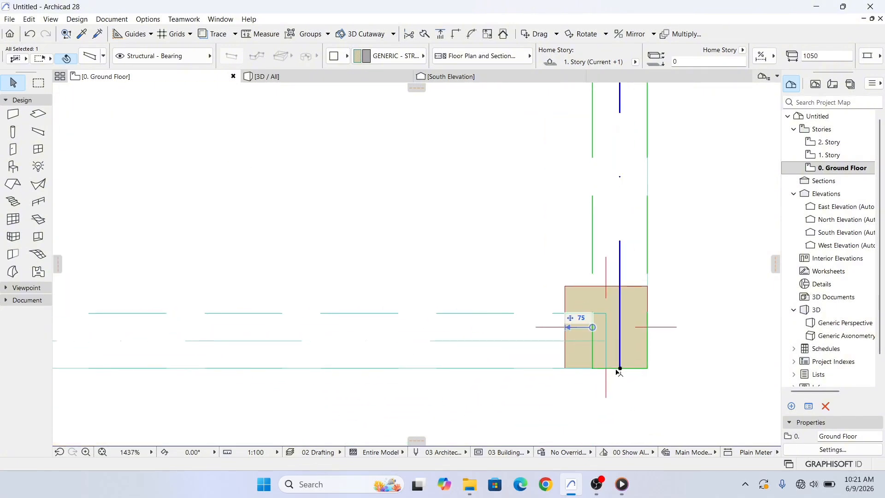
{"action": "scroll", "coordinate": [616, 372], "scroll_direction": "down", "scroll_amount": 2}
{"action": "left_click", "coordinate": [640, 372]}
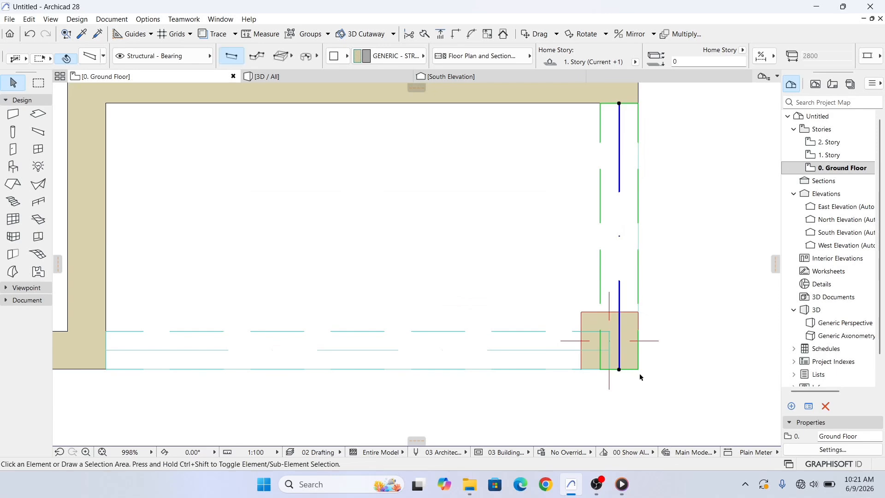
{"action": "scroll", "coordinate": [640, 373], "scroll_direction": "up", "scroll_amount": 3}
{"action": "scroll", "coordinate": [583, 336], "scroll_direction": "up", "scroll_amount": 2}
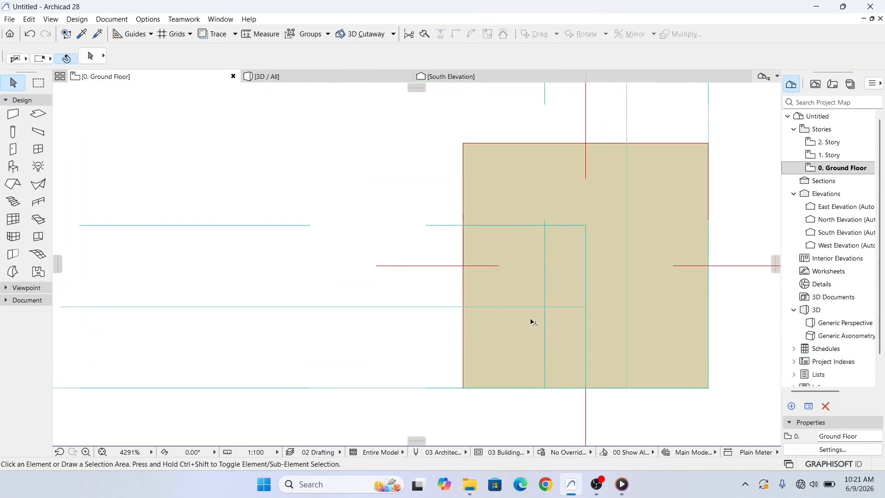
{"action": "left_click", "coordinate": [553, 320]}
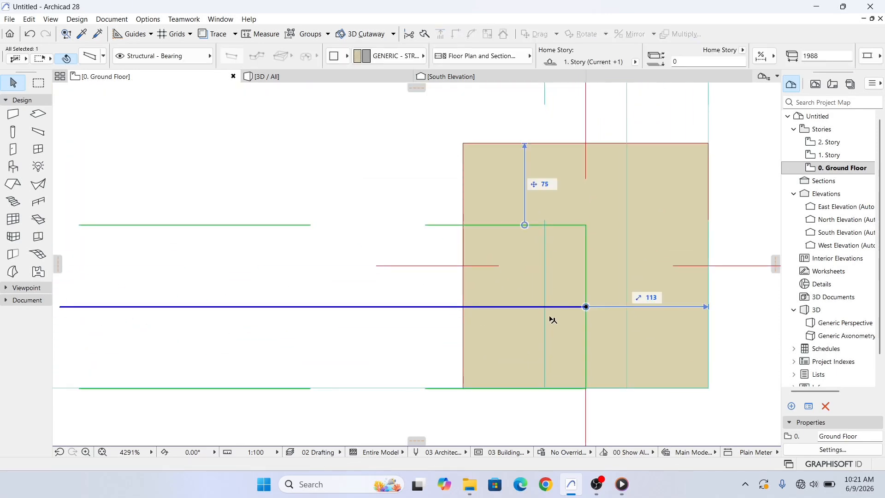
{"action": "left_click", "coordinate": [586, 307]}
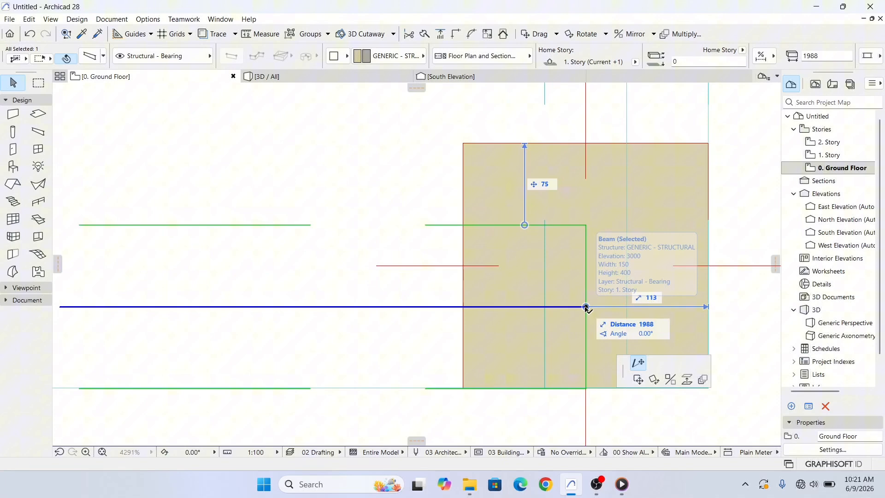
{"action": "left_click", "coordinate": [627, 307]}
{"action": "scroll", "coordinate": [629, 192], "scroll_direction": "down", "scroll_amount": 2}
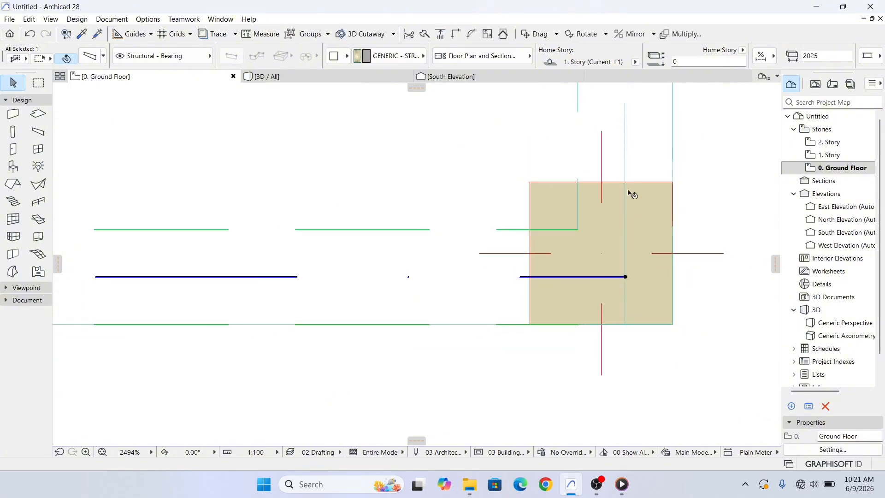
{"action": "left_click", "coordinate": [625, 324]}
{"action": "left_click", "coordinate": [626, 276]}
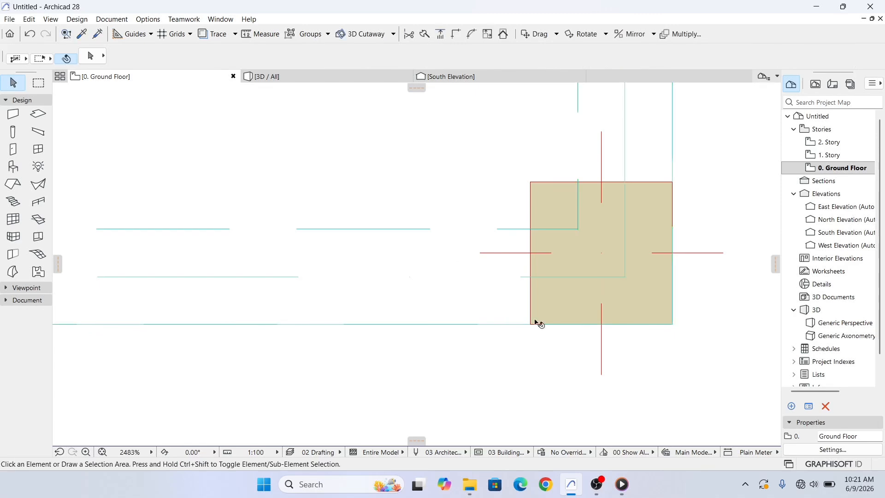
Inspect the two joined beams over the recess and corner column in the 3D view, and return to the ground floor plan
{"action": "left_click", "coordinate": [312, 78]}
{"action": "scroll", "coordinate": [422, 263], "scroll_direction": "up", "scroll_amount": 3}
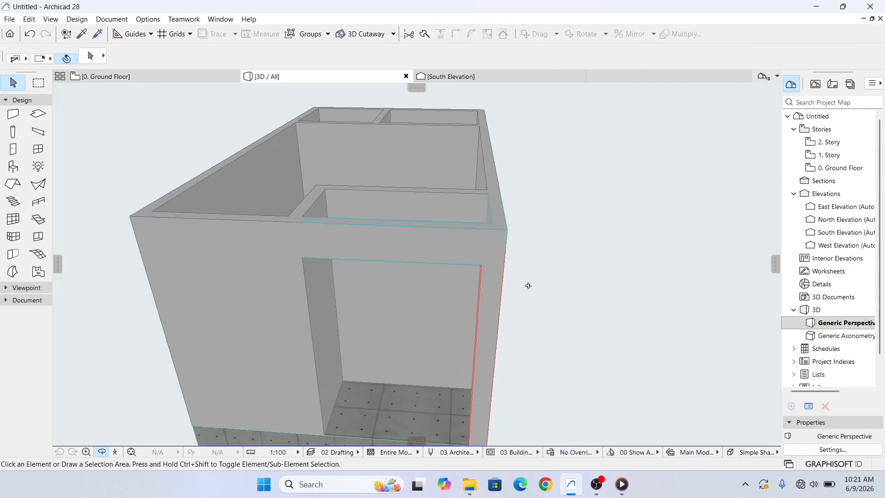
{"action": "middle_click_drag", "start_coordinate": [528, 286], "coordinate": [492, 295], "text": "shift"}
{"action": "middle_click_drag", "start_coordinate": [400, 267], "coordinate": [520, 231], "text": "shift"}
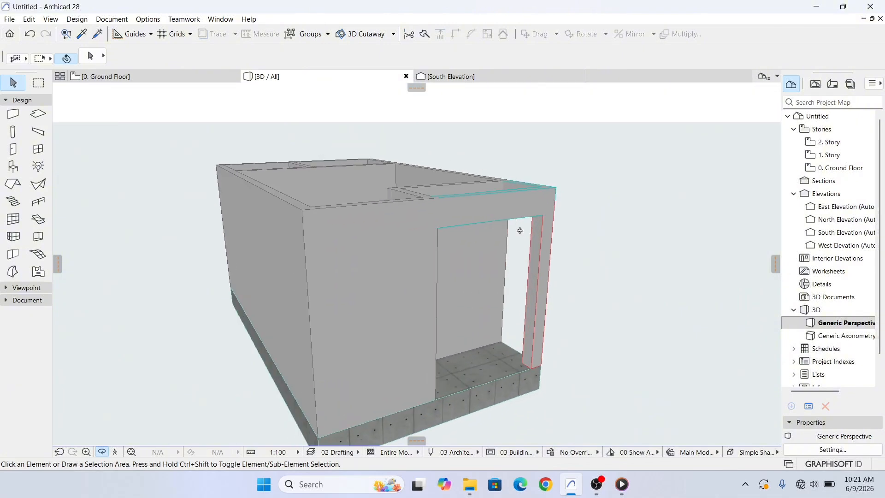
{"action": "middle_click_drag", "start_coordinate": [591, 217], "coordinate": [488, 276], "text": "shift"}
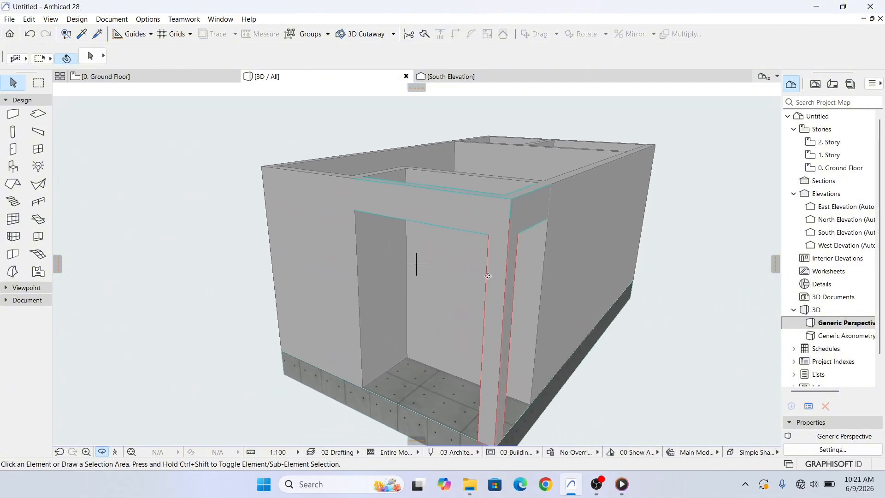
{"action": "middle_click_drag", "start_coordinate": [496, 371], "coordinate": [599, 249], "text": "shift"}
{"action": "left_click", "coordinate": [126, 79]}
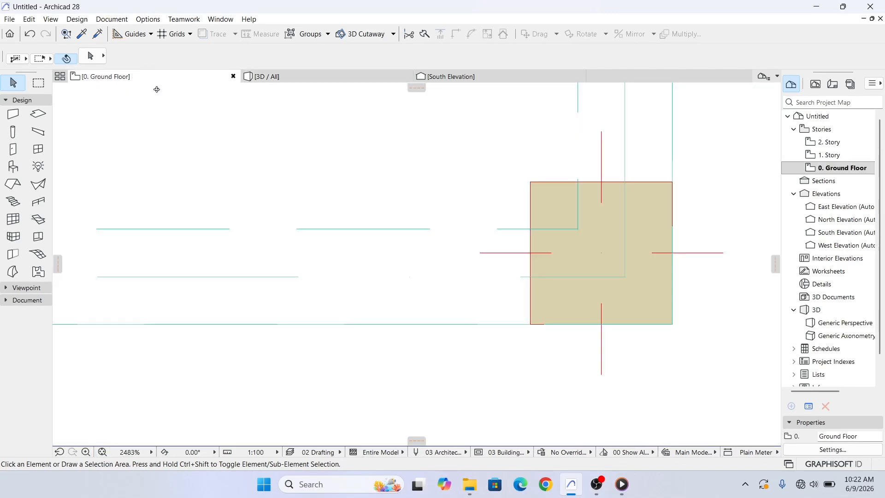
{"action": "scroll", "coordinate": [645, 332], "scroll_direction": "down", "scroll_amount": 14}
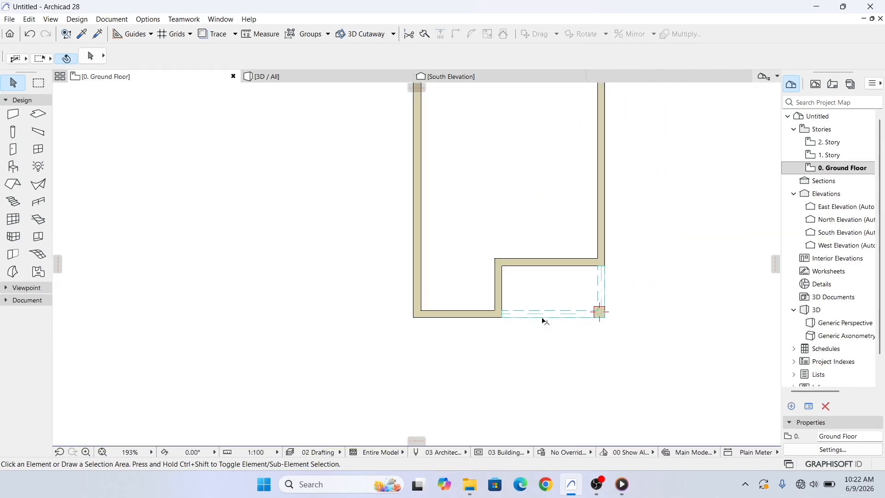
{"action": "scroll", "coordinate": [546, 319], "scroll_direction": "down", "scroll_amount": 1}
{"action": "middle_click_drag", "start_coordinate": [551, 318], "coordinate": [553, 338]}
{"action": "scroll", "coordinate": [555, 341], "scroll_direction": "down", "scroll_amount": 2}
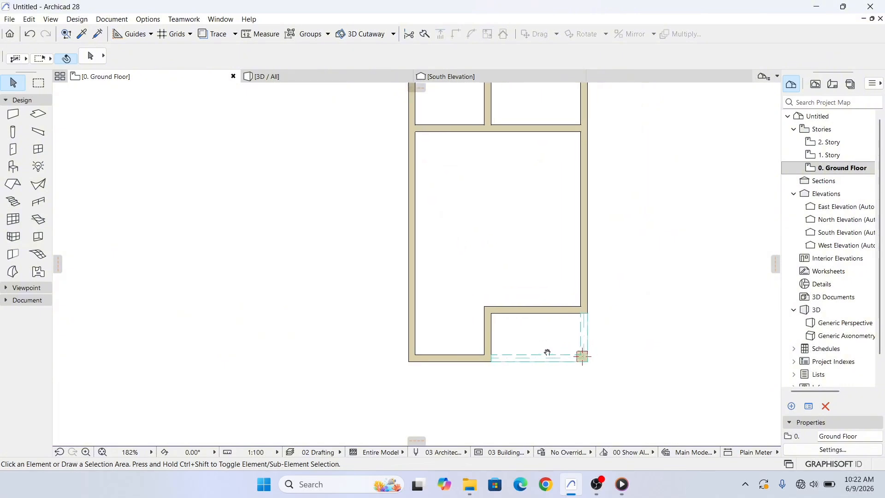
Place a 900 × 2100 door in the short wall beside the porch, swinging into the main room
{"action": "scroll", "coordinate": [526, 364], "scroll_direction": "up", "scroll_amount": 8}
{"action": "scroll", "coordinate": [489, 351], "scroll_direction": "down", "scroll_amount": 8}
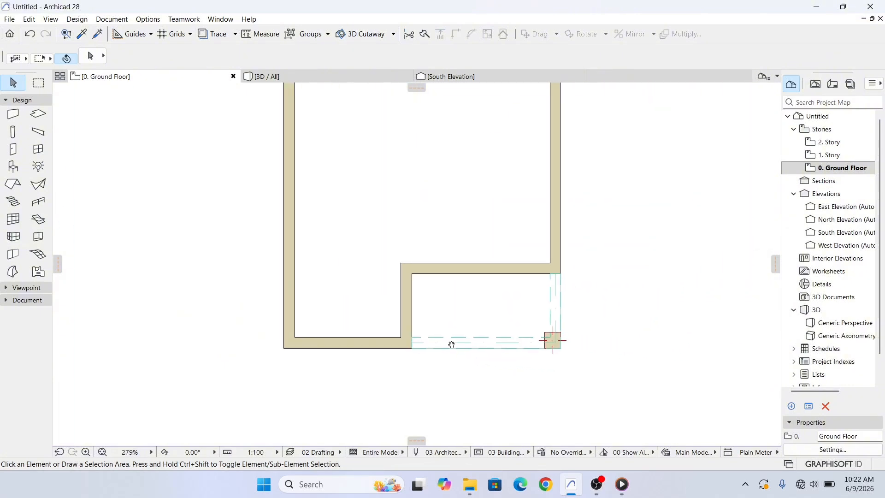
{"action": "middle_click_drag", "start_coordinate": [383, 243], "coordinate": [410, 232]}
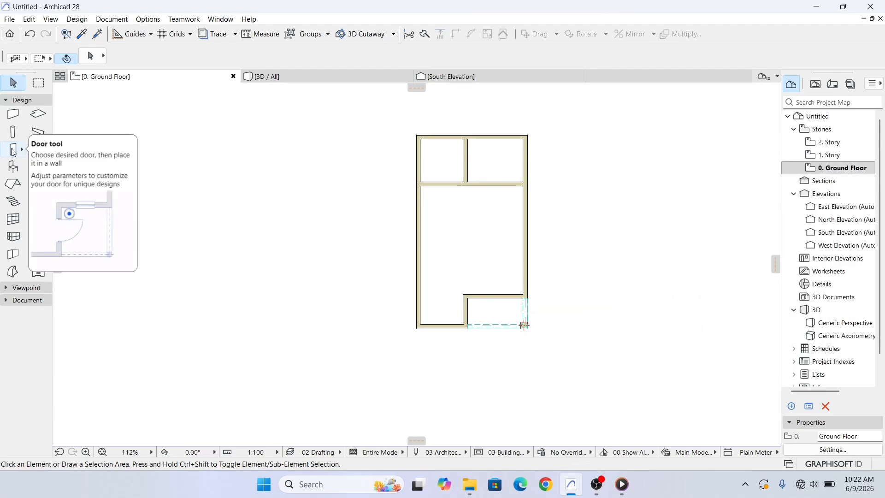
{"action": "left_click", "coordinate": [14, 150]}
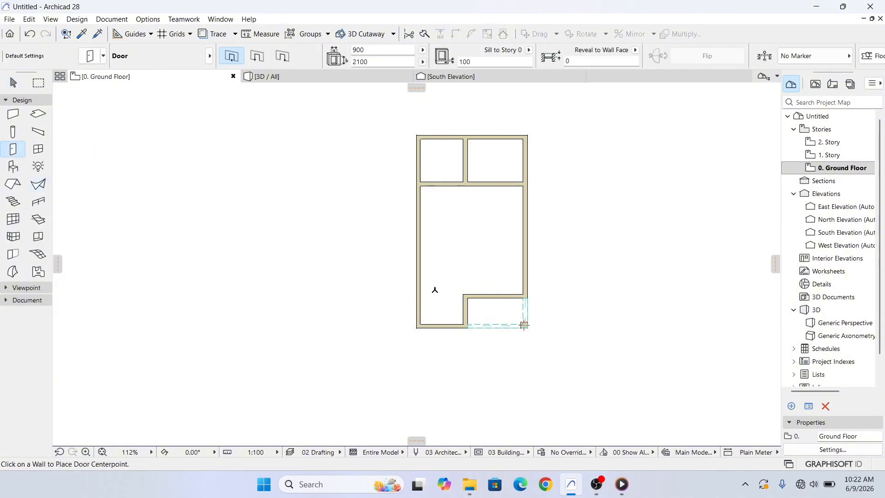
{"action": "scroll", "coordinate": [435, 291], "scroll_direction": "up", "scroll_amount": 5}
{"action": "scroll", "coordinate": [363, 251], "scroll_direction": "down", "scroll_amount": 2}
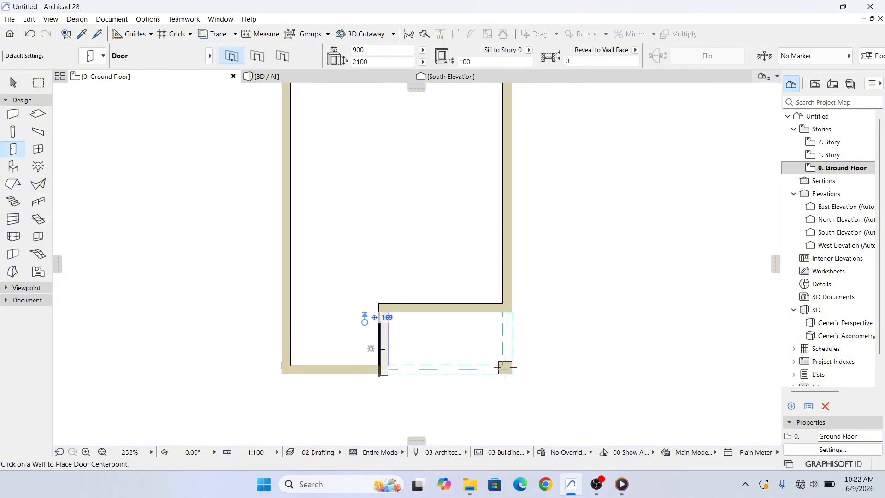
{"action": "scroll", "coordinate": [387, 341], "scroll_direction": "up", "scroll_amount": 3}
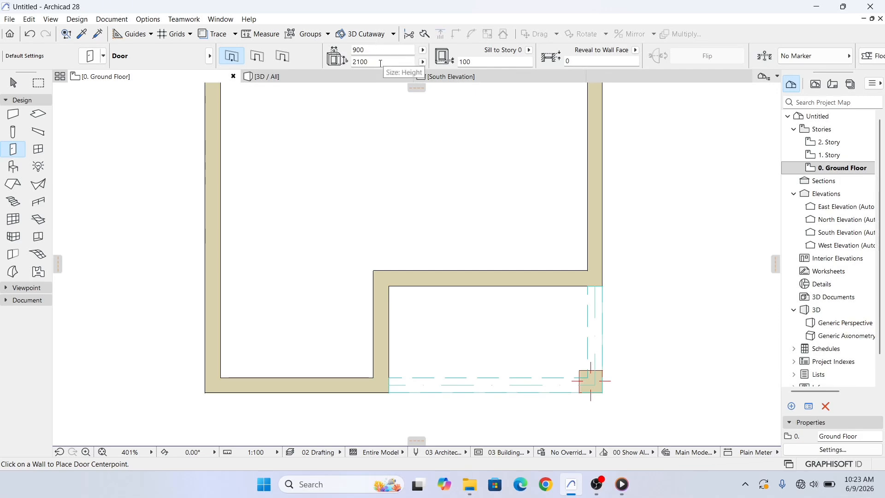
{"action": "scroll", "coordinate": [382, 319], "scroll_direction": "up", "scroll_amount": 4}
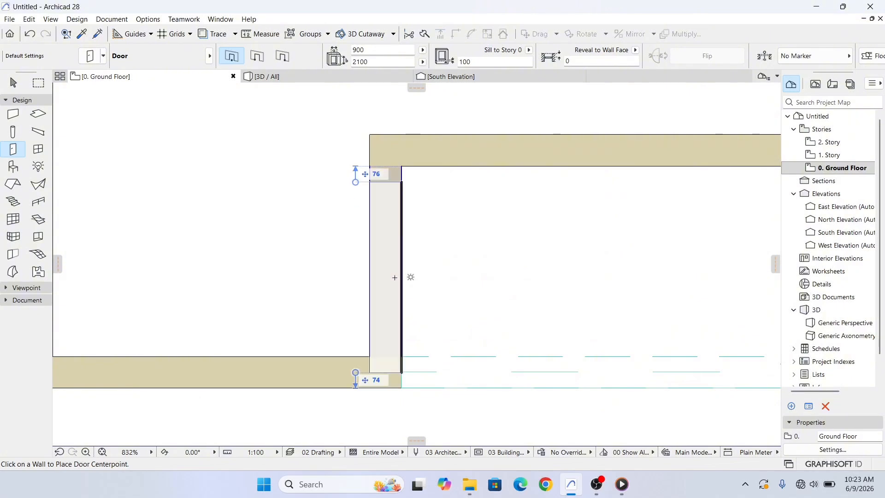
{"action": "left_click", "coordinate": [402, 261]}
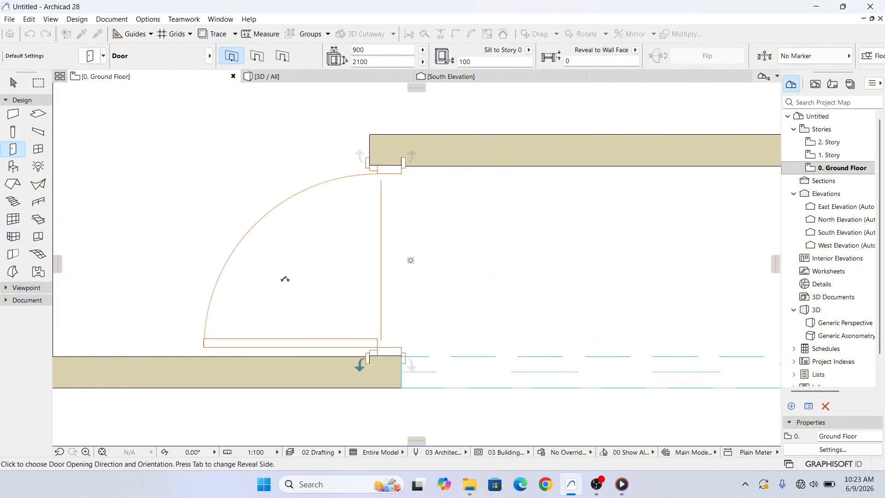
{"action": "left_click", "coordinate": [282, 280]}
{"action": "scroll", "coordinate": [459, 306], "scroll_direction": "down", "scroll_amount": 5}
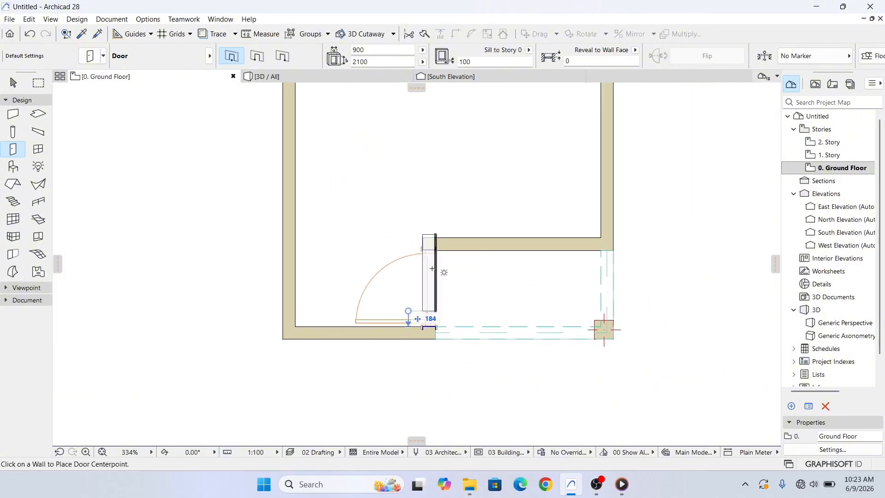
{"action": "key", "text": "Escape"}
{"action": "scroll", "coordinate": [439, 301], "scroll_direction": "up", "scroll_amount": 2}
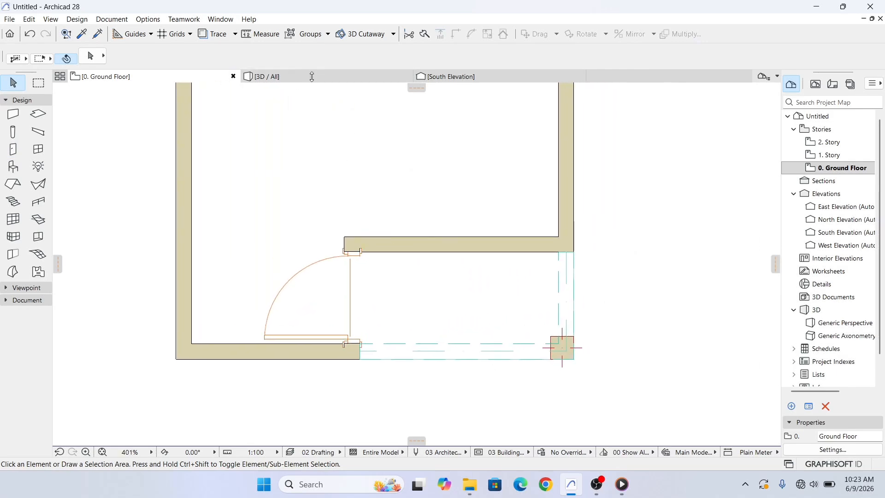
In the 3D view, change the entrance door's leaf design to Style 8
{"action": "left_click", "coordinate": [330, 76]}
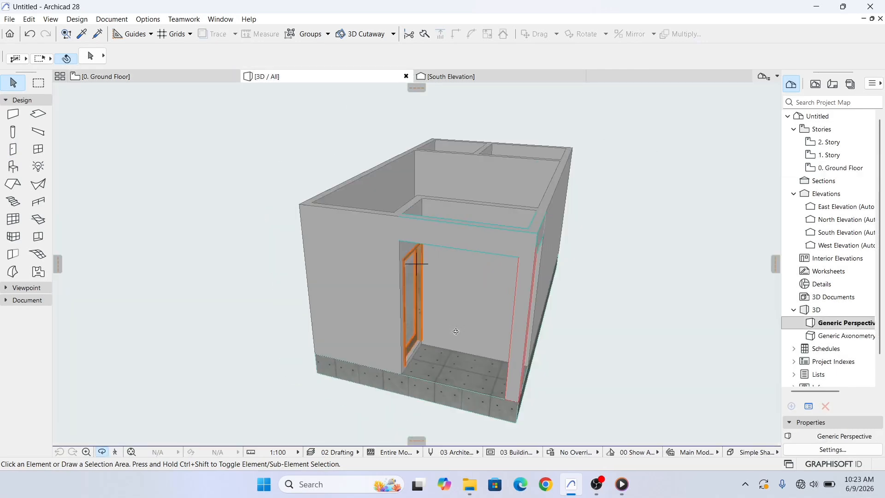
{"action": "middle_click_drag", "start_coordinate": [450, 322], "coordinate": [402, 327], "text": "shift"}
{"action": "scroll", "coordinate": [402, 327], "scroll_direction": "up", "scroll_amount": 5}
{"action": "scroll", "coordinate": [410, 308], "scroll_direction": "down", "scroll_amount": 2}
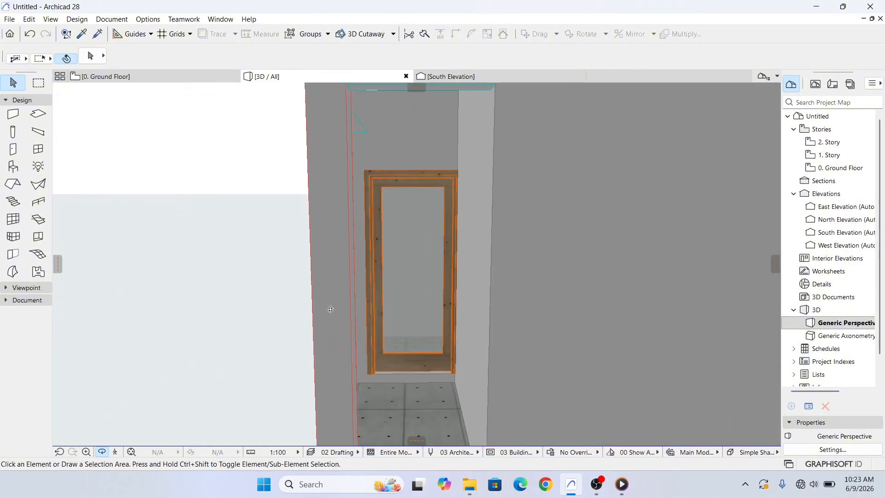
{"action": "middle_click_drag", "start_coordinate": [331, 310], "coordinate": [350, 270], "text": "shift"}
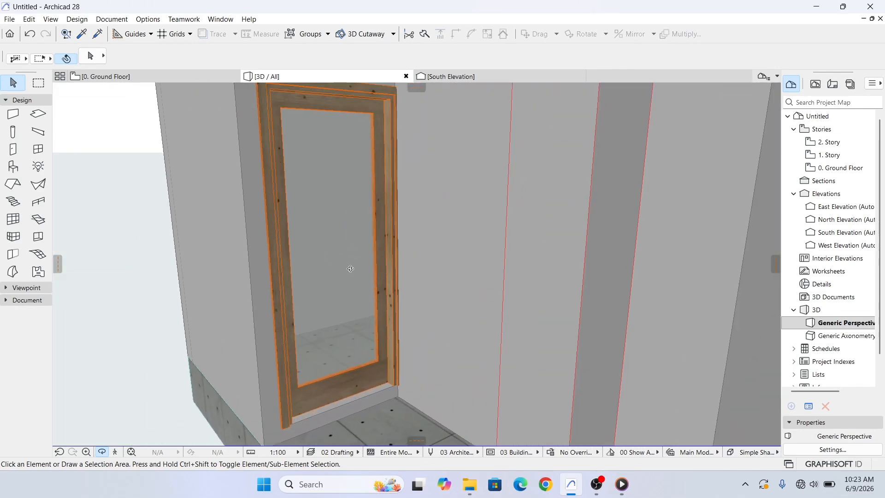
{"action": "left_click", "coordinate": [352, 265]}
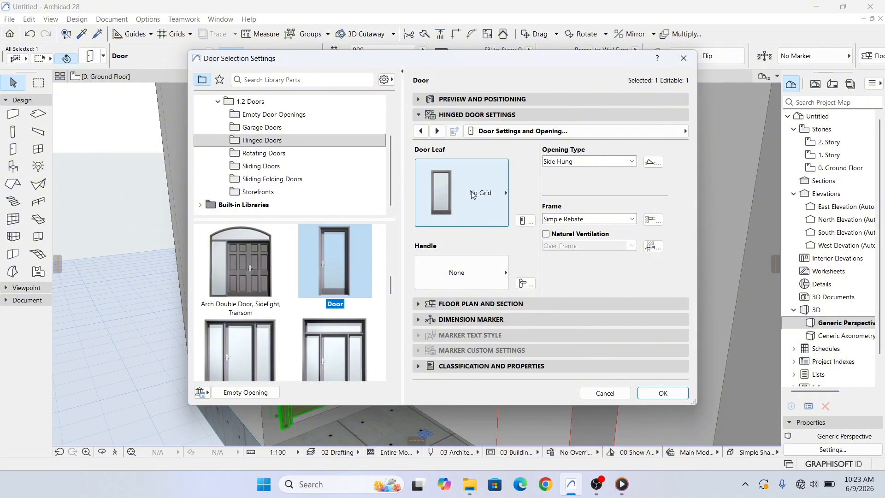
{"action": "left_click", "coordinate": [431, 99]}
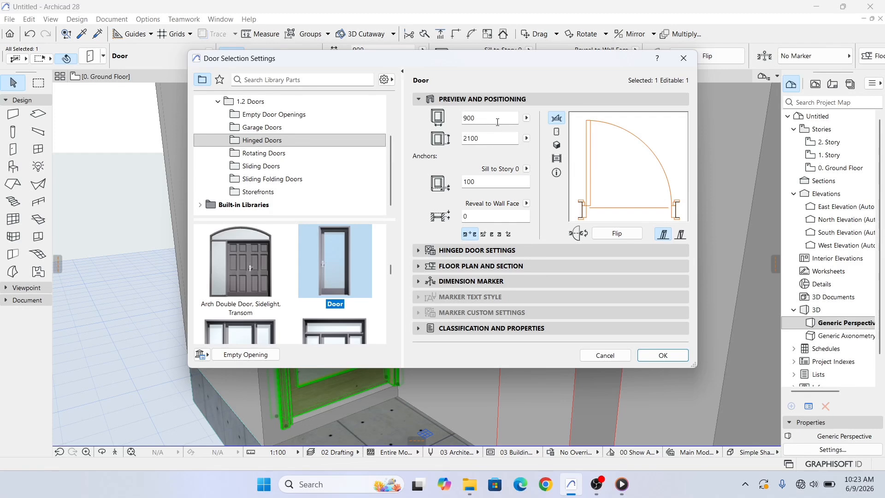
{"action": "left_click", "coordinate": [419, 250]}
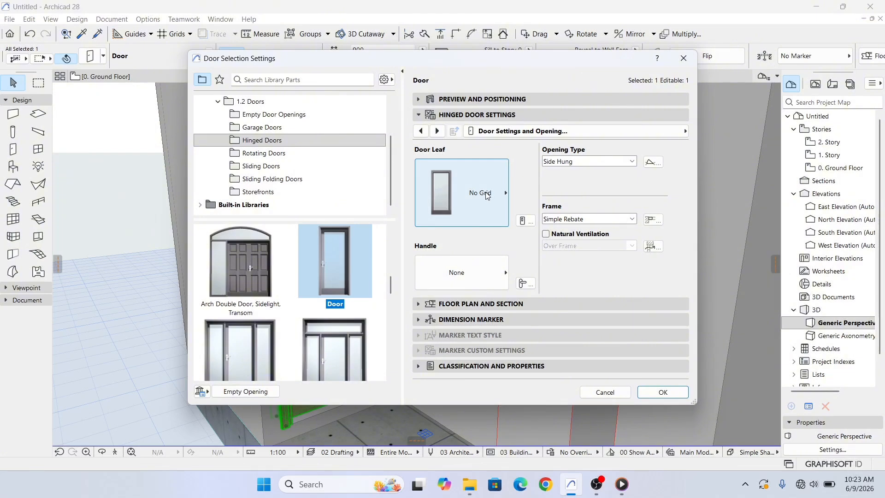
{"action": "left_click", "coordinate": [487, 196]}
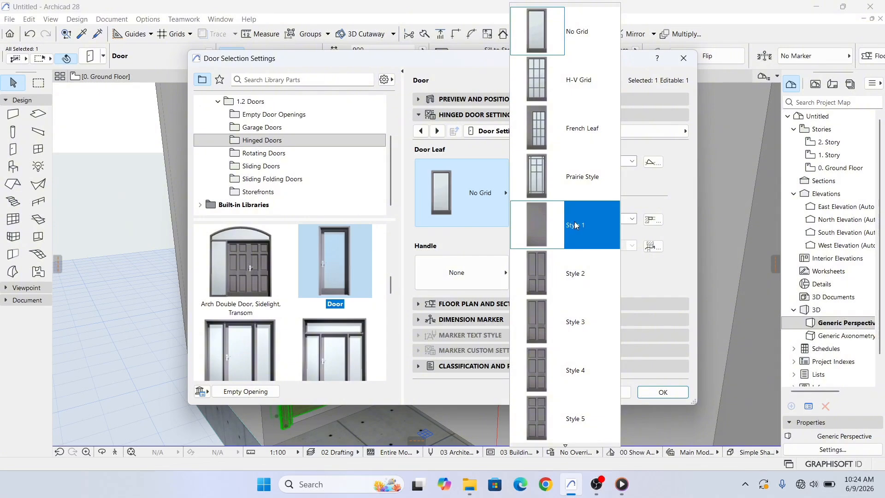
{"action": "scroll", "coordinate": [559, 267], "scroll_direction": "down", "scroll_amount": 2}
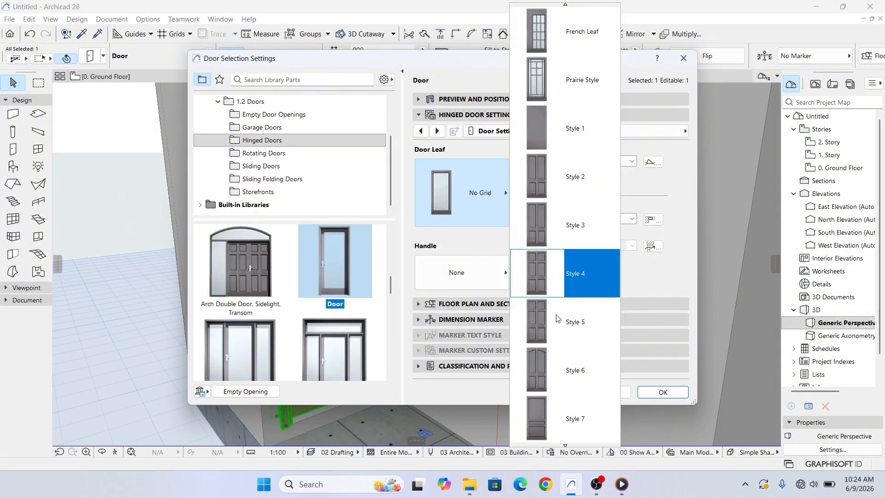
{"action": "scroll", "coordinate": [560, 370], "scroll_direction": "down", "scroll_amount": 2}
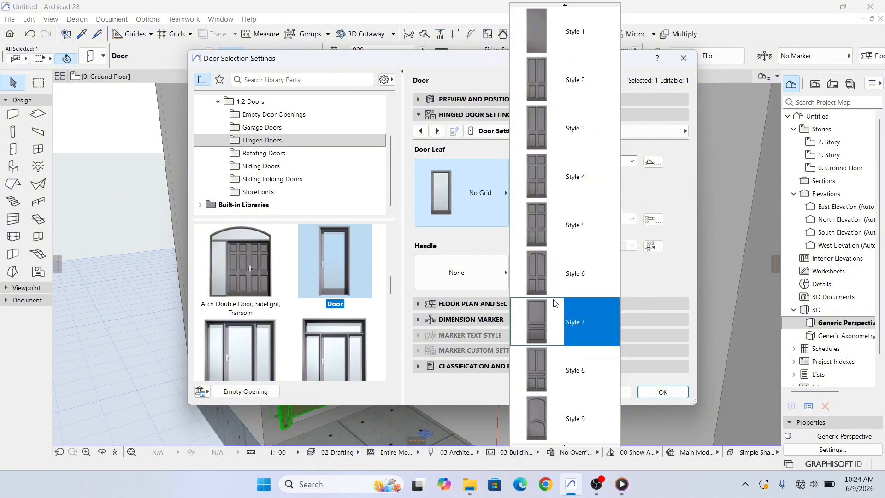
{"action": "left_click", "coordinate": [552, 375]}
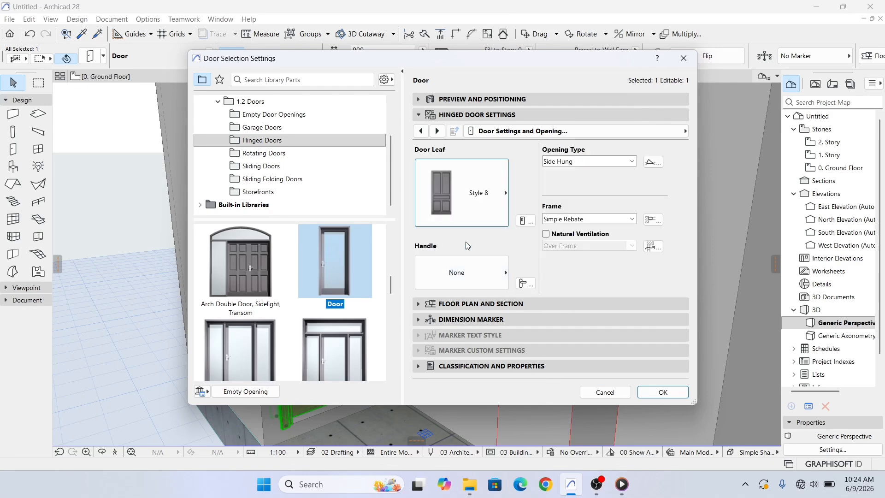
Give the entrance door Handle 4, apply the door settings and deselect the door
{"action": "left_click", "coordinate": [477, 282]}
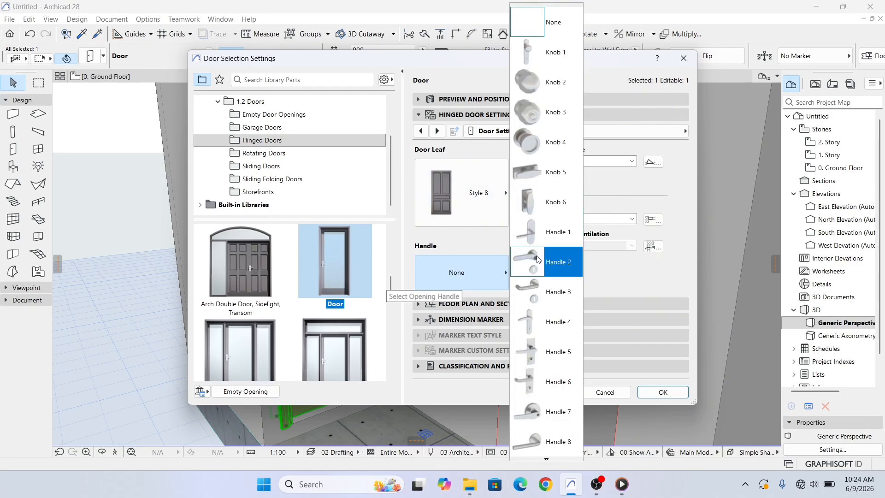
{"action": "left_click", "coordinate": [544, 322]}
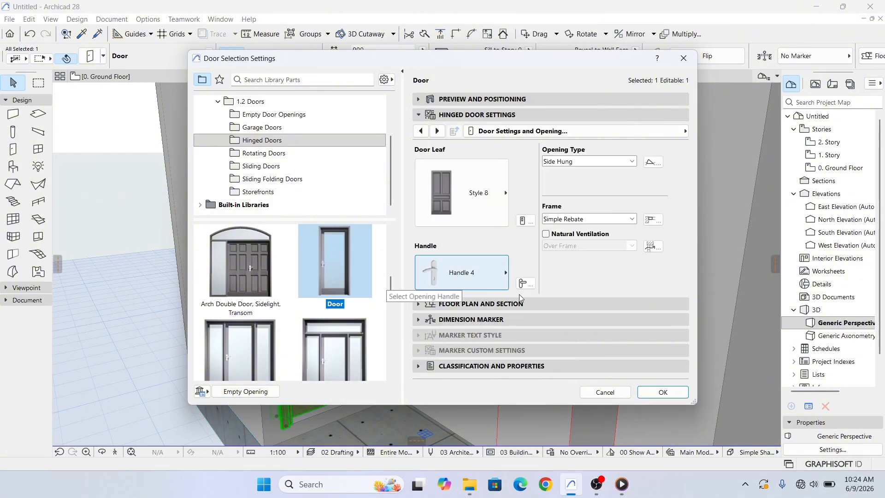
{"action": "left_click", "coordinate": [663, 392]}
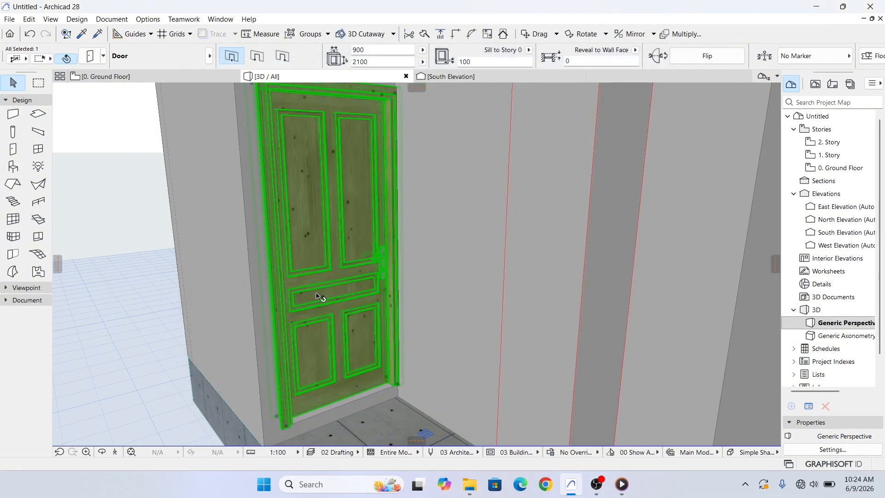
{"action": "scroll", "coordinate": [356, 306], "scroll_direction": "down", "scroll_amount": 3}
{"action": "scroll", "coordinate": [369, 291], "scroll_direction": "up", "scroll_amount": 8}
{"action": "scroll", "coordinate": [367, 290], "scroll_direction": "down", "scroll_amount": 3}
{"action": "scroll", "coordinate": [396, 359], "scroll_direction": "up", "scroll_amount": 6}
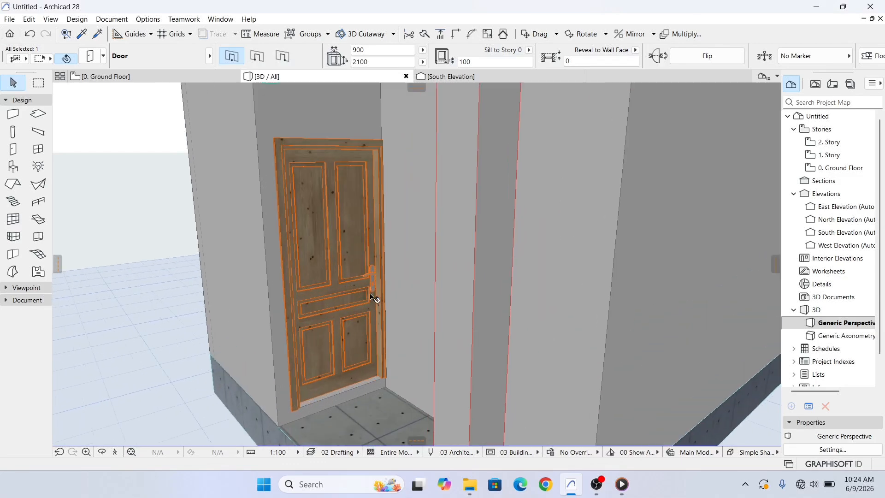
{"action": "key", "text": "Escape"}
{"action": "scroll", "coordinate": [432, 281], "scroll_direction": "down", "scroll_amount": 5}
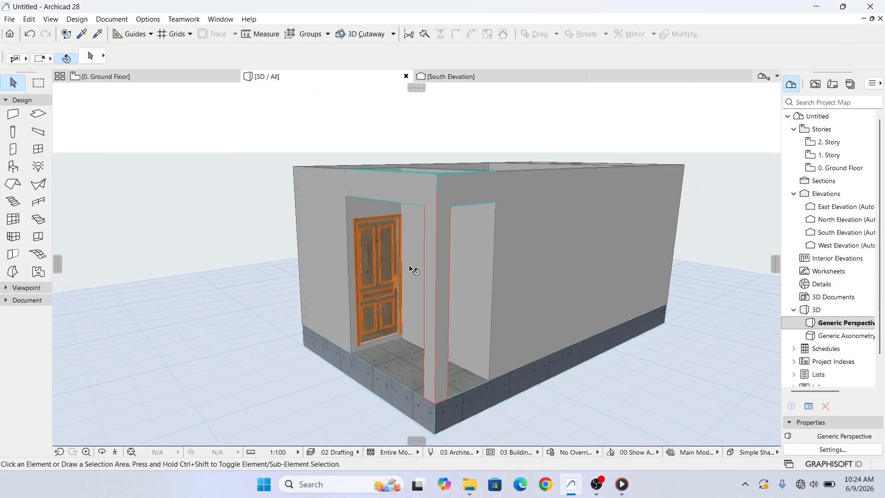
{"action": "scroll", "coordinate": [432, 281], "scroll_direction": "up", "scroll_amount": 3}
{"action": "middle_click_drag", "start_coordinate": [457, 287], "coordinate": [228, 169], "text": "shift"}
On the ground floor plan, place a 900 × 2100 door between the main room and the upper-right room, swinging into the small room, and check it in 3D
{"action": "left_click", "coordinate": [129, 79]}
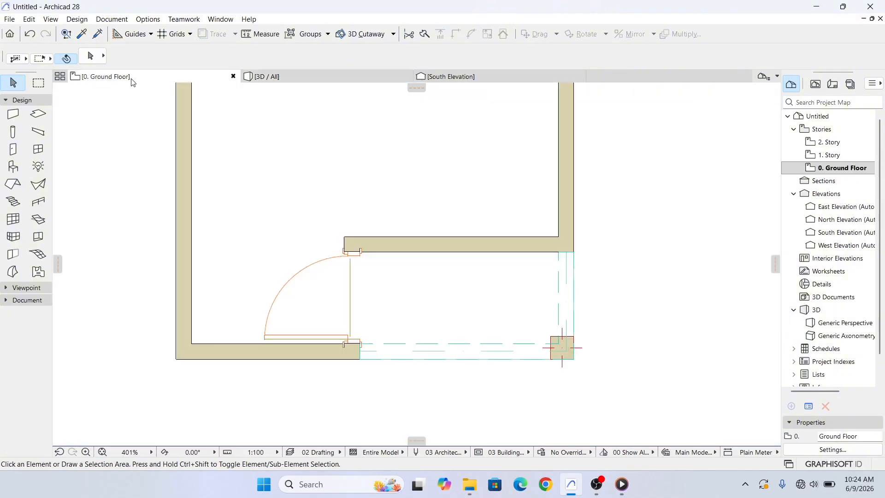
{"action": "scroll", "coordinate": [406, 311], "scroll_direction": "down", "scroll_amount": 3}
{"action": "scroll", "coordinate": [406, 310], "scroll_direction": "down", "scroll_amount": 1}
{"action": "scroll", "coordinate": [401, 306], "scroll_direction": "up", "scroll_amount": 4}
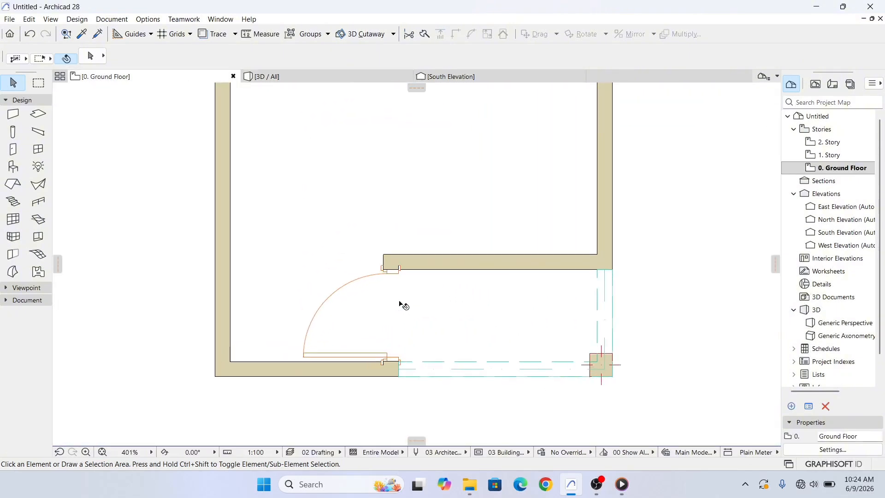
{"action": "scroll", "coordinate": [391, 297], "scroll_direction": "up", "scroll_amount": 3}
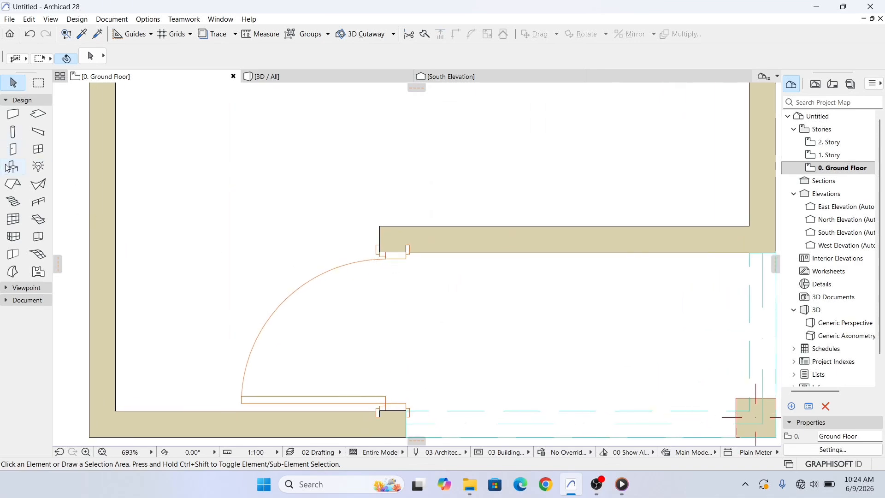
{"action": "left_click", "coordinate": [13, 150]}
{"action": "scroll", "coordinate": [442, 209], "scroll_direction": "down", "scroll_amount": 2}
{"action": "middle_click_drag", "start_coordinate": [450, 205], "coordinate": [439, 391]}
{"action": "middle_click_drag", "start_coordinate": [490, 222], "coordinate": [472, 397]}
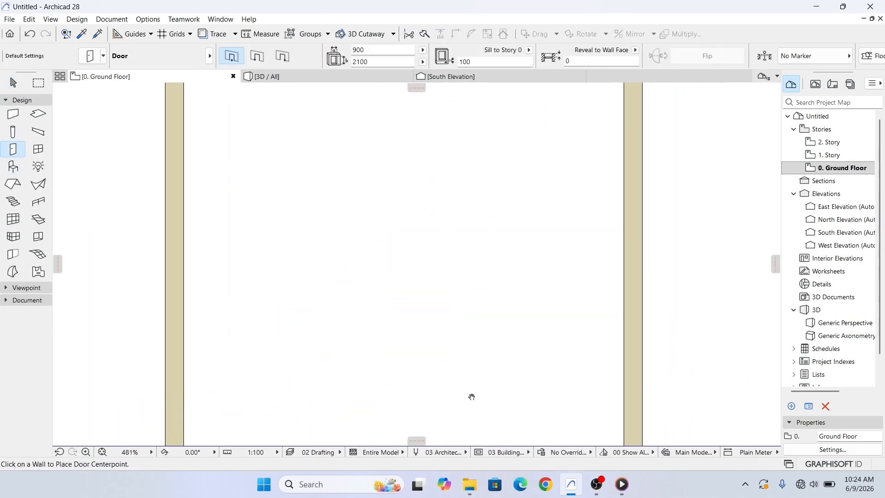
{"action": "scroll", "coordinate": [472, 397], "scroll_direction": "down", "scroll_amount": 3}
{"action": "left_click", "coordinate": [472, 182]}
{"action": "left_click", "coordinate": [431, 167]}
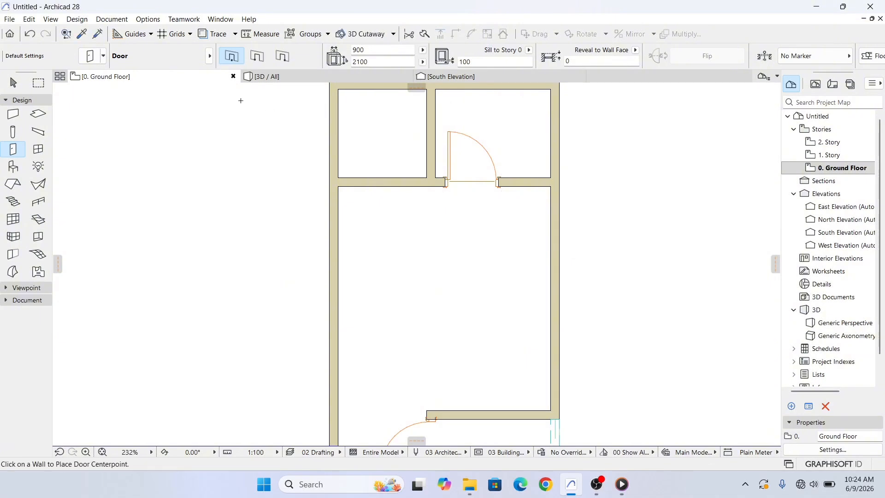
{"action": "left_click", "coordinate": [267, 76]}
{"action": "scroll", "coordinate": [397, 337], "scroll_direction": "up", "scroll_amount": 3}
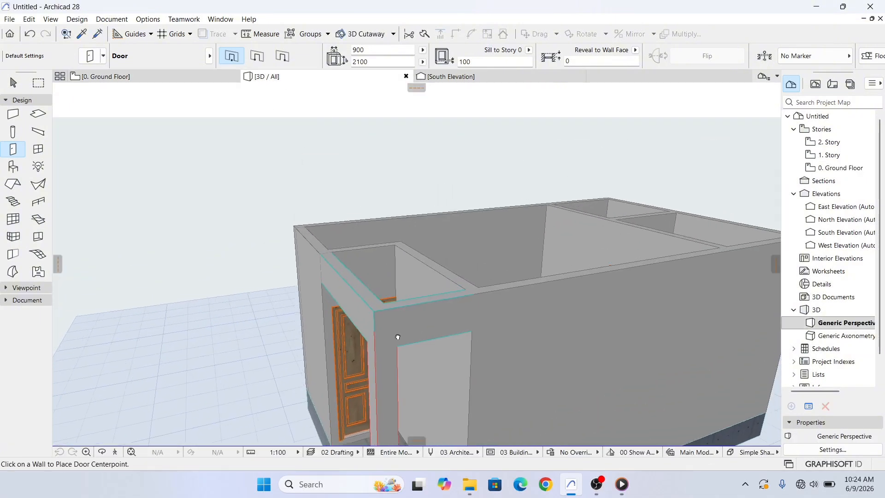
{"action": "key", "text": "Escape"}
{"action": "left_click_drag", "start_coordinate": [422, 285], "coordinate": [580, 193]}
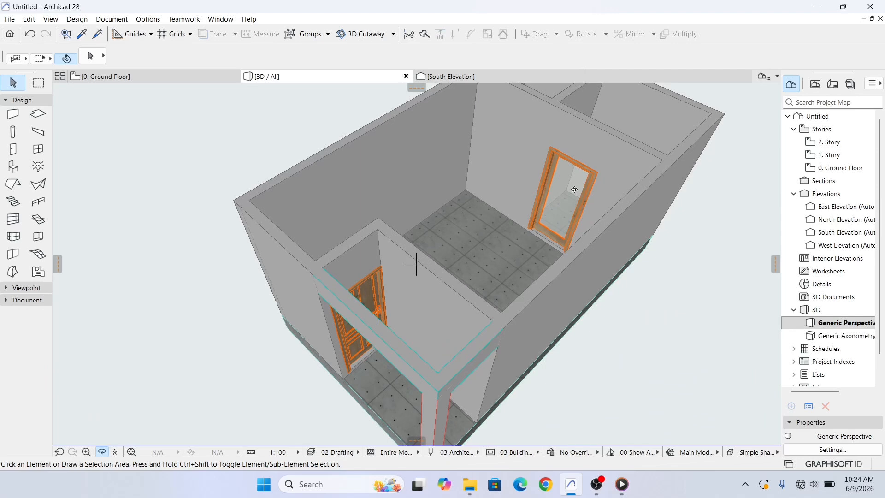
On the ground floor plan, pick up the entrance door's settings and transfer them to the interior door
{"action": "left_click", "coordinate": [117, 77]}
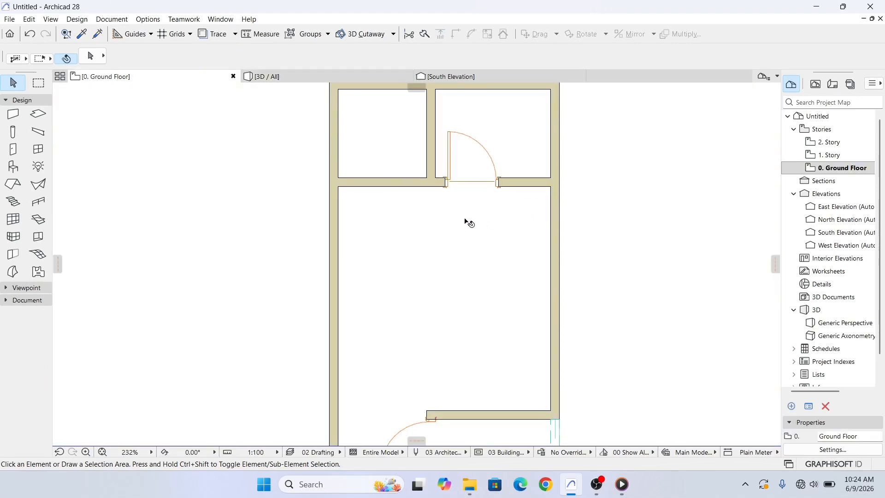
{"action": "scroll", "coordinate": [446, 199], "scroll_direction": "down", "scroll_amount": 2}
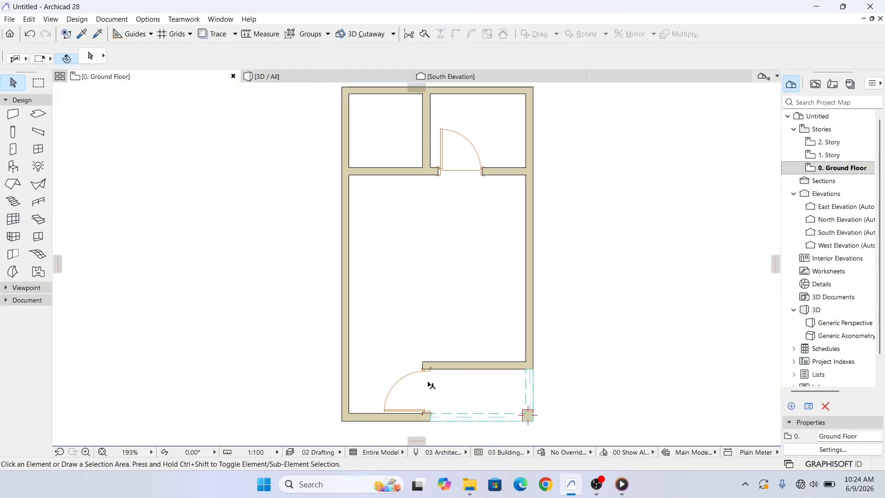
{"action": "scroll", "coordinate": [432, 385], "scroll_direction": "up", "scroll_amount": 5}
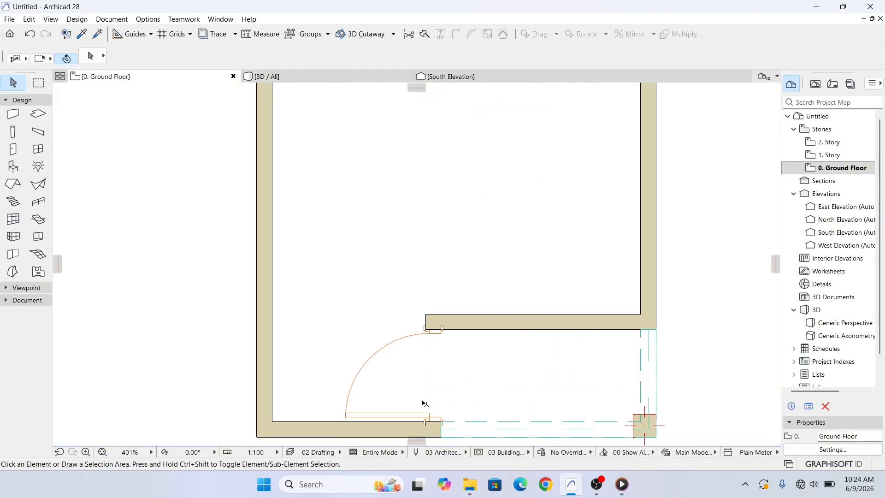
{"action": "left_click", "coordinate": [80, 39]}
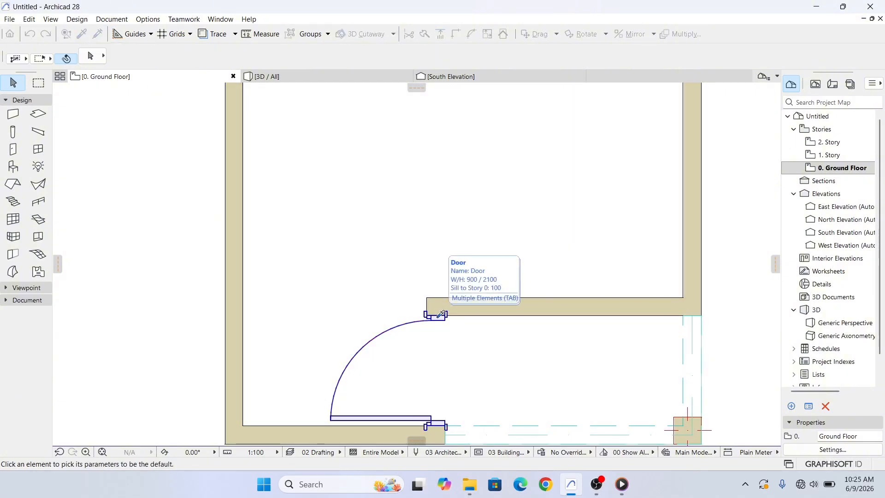
{"action": "left_click", "coordinate": [438, 318]}
{"action": "scroll", "coordinate": [466, 206], "scroll_direction": "down", "scroll_amount": 2}
{"action": "middle_click_drag", "start_coordinate": [412, 138], "coordinate": [376, 294]}
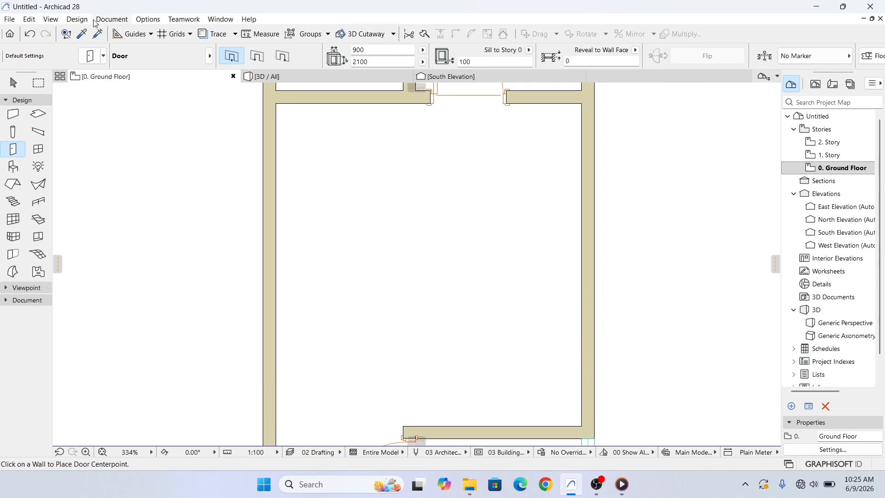
{"action": "left_click", "coordinate": [98, 39]}
{"action": "scroll", "coordinate": [415, 194], "scroll_direction": "up", "scroll_amount": 4}
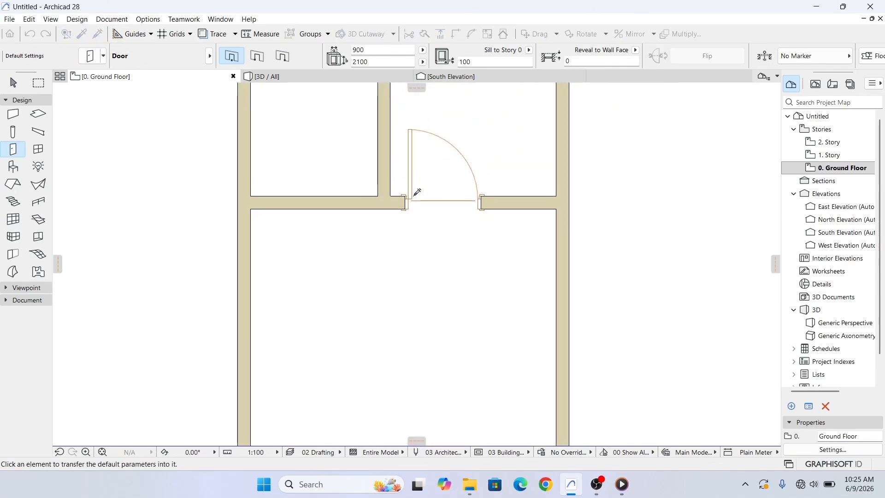
{"action": "left_click", "coordinate": [401, 216]}
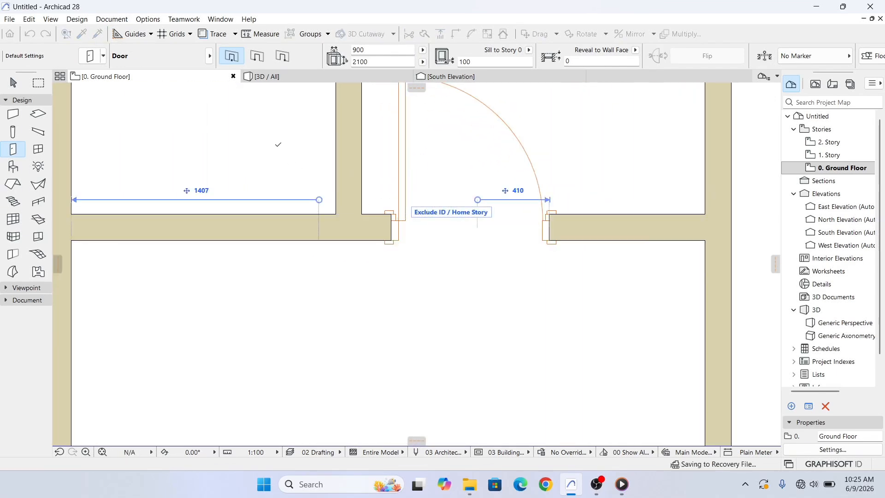
In the 3D view, set the interior door's width to 750
{"action": "left_click", "coordinate": [279, 75]}
{"action": "middle_click_drag", "start_coordinate": [415, 261], "coordinate": [793, 212], "text": "shift"}
{"action": "middle_click_drag", "start_coordinate": [480, 311], "coordinate": [530, 259], "text": "shift"}
{"action": "scroll", "coordinate": [398, 269], "scroll_direction": "up", "scroll_amount": 3}
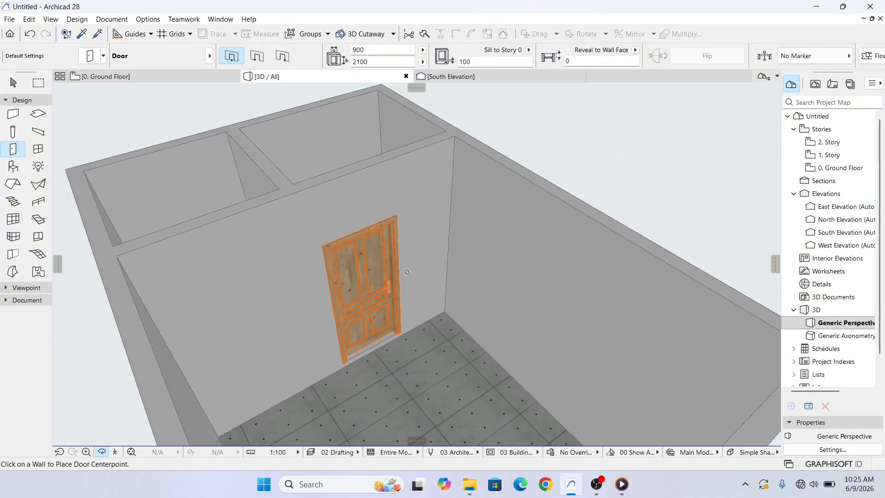
{"action": "scroll", "coordinate": [447, 328], "scroll_direction": "down", "scroll_amount": 3}
{"action": "middle_click_drag", "start_coordinate": [447, 328], "coordinate": [308, 330], "text": "shift"}
{"action": "scroll", "coordinate": [356, 307], "scroll_direction": "up", "scroll_amount": 3}
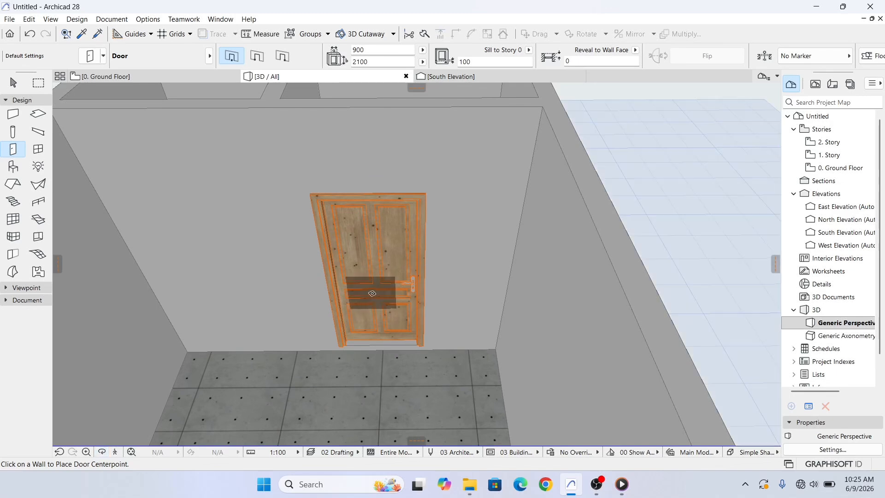
{"action": "key", "text": "Escape"}
{"action": "left_click", "coordinate": [387, 283]}
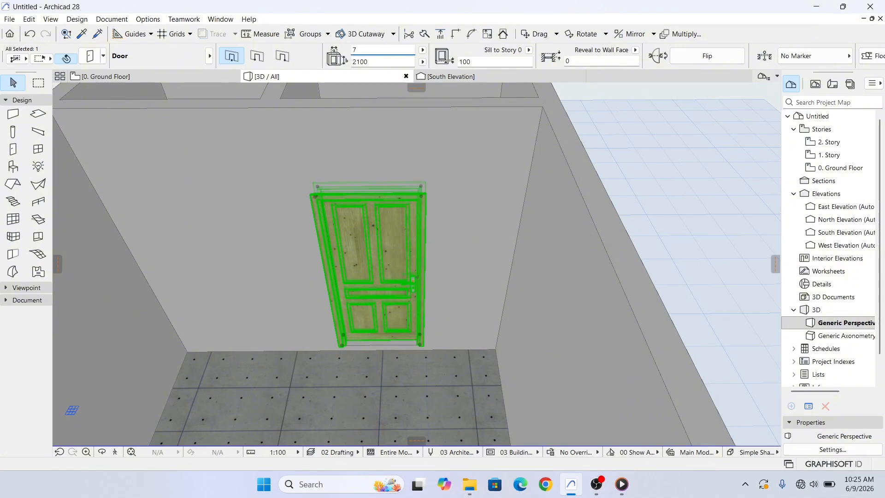
{"action": "key", "text": "Return"}
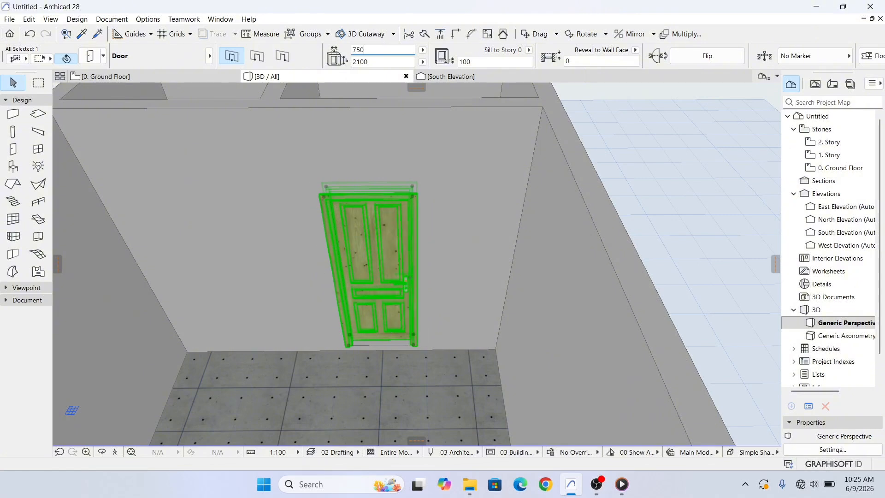
On the ground floor plan, copy the interior door's settings and place a 750 × 2100 door in the upper-left room's wall, swinging into that room
{"action": "left_click", "coordinate": [187, 77]}
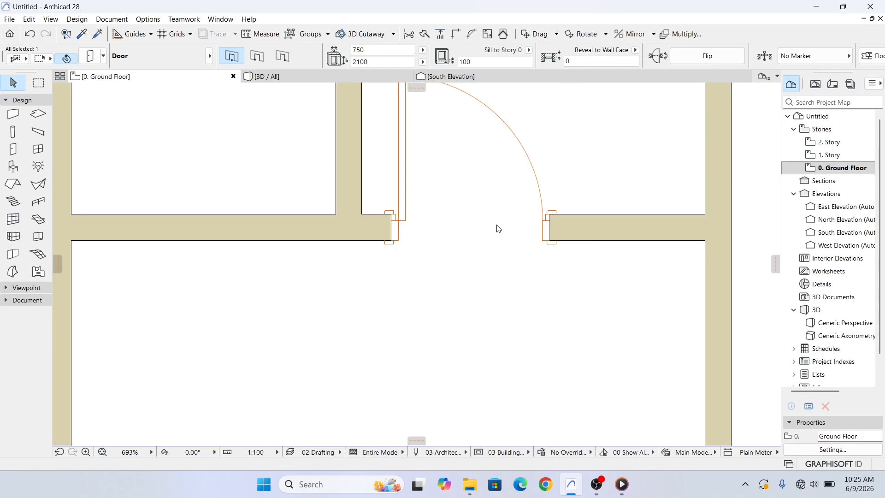
{"action": "left_click", "coordinate": [437, 238]}
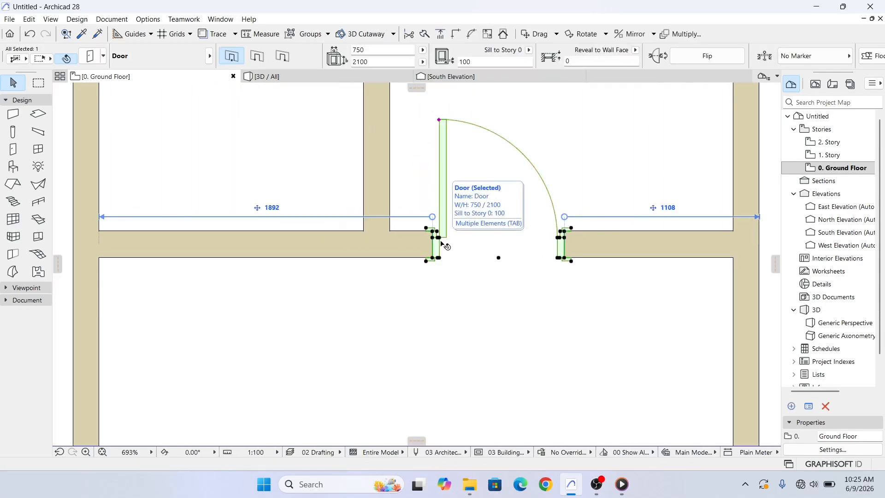
{"action": "scroll", "coordinate": [441, 242], "scroll_direction": "down", "scroll_amount": 2}
{"action": "scroll", "coordinate": [442, 244], "scroll_direction": "up", "scroll_amount": 3}
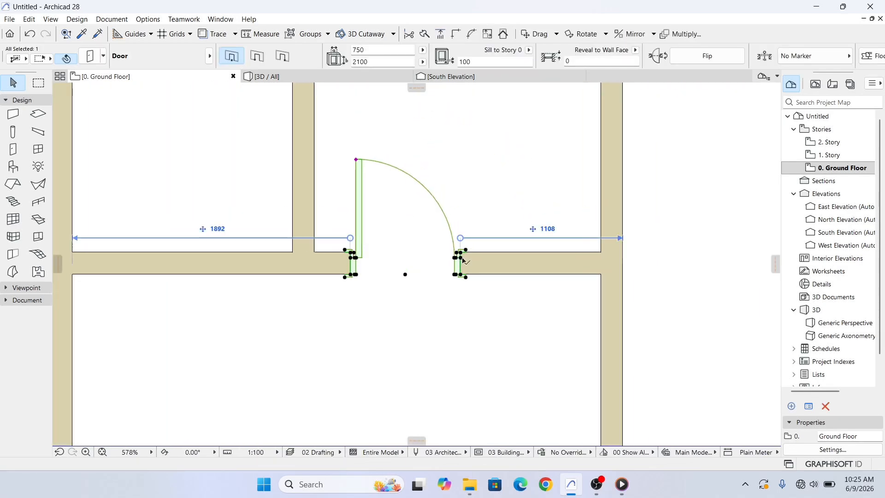
{"action": "scroll", "coordinate": [456, 270], "scroll_direction": "down", "scroll_amount": 3}
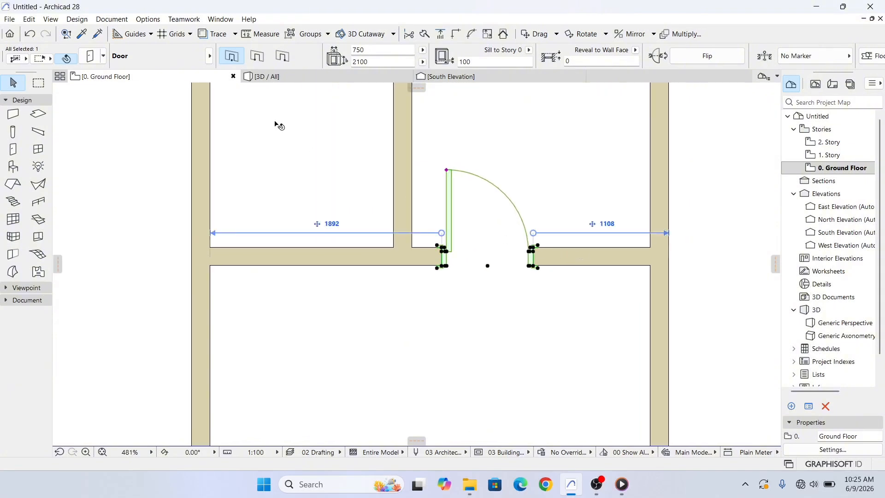
{"action": "left_click", "coordinate": [278, 124]}
{"action": "left_click", "coordinate": [78, 35]}
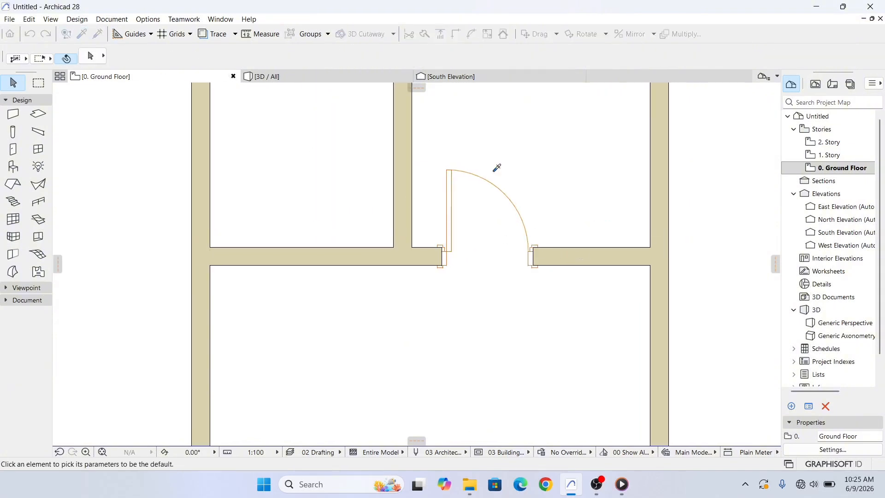
{"action": "left_click", "coordinate": [468, 262]}
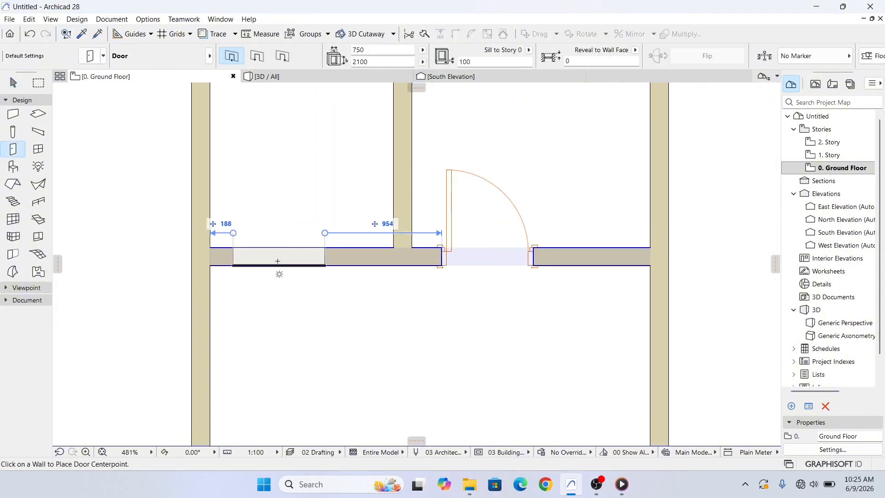
{"action": "left_click", "coordinate": [263, 259]}
{"action": "left_click", "coordinate": [233, 185]}
{"action": "scroll", "coordinate": [464, 271], "scroll_direction": "down", "scroll_amount": 5}
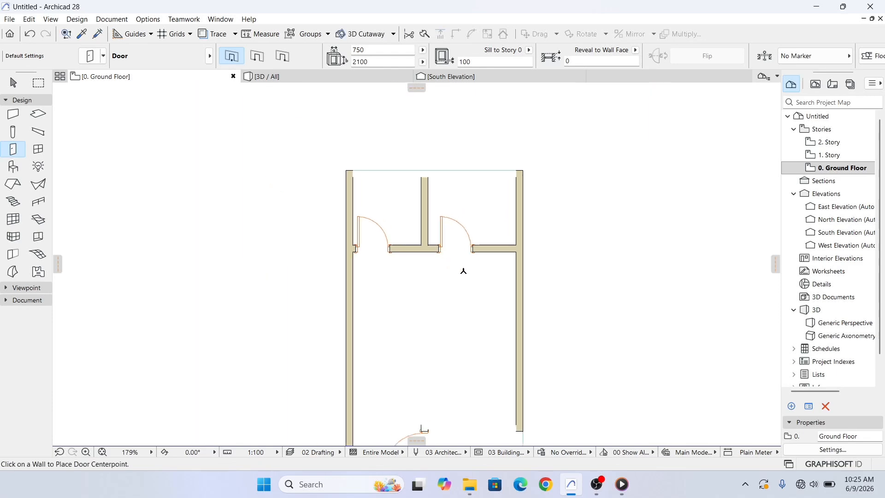
{"action": "scroll", "coordinate": [514, 272], "scroll_direction": "up", "scroll_amount": 3}
{"action": "key", "text": "Escape"}
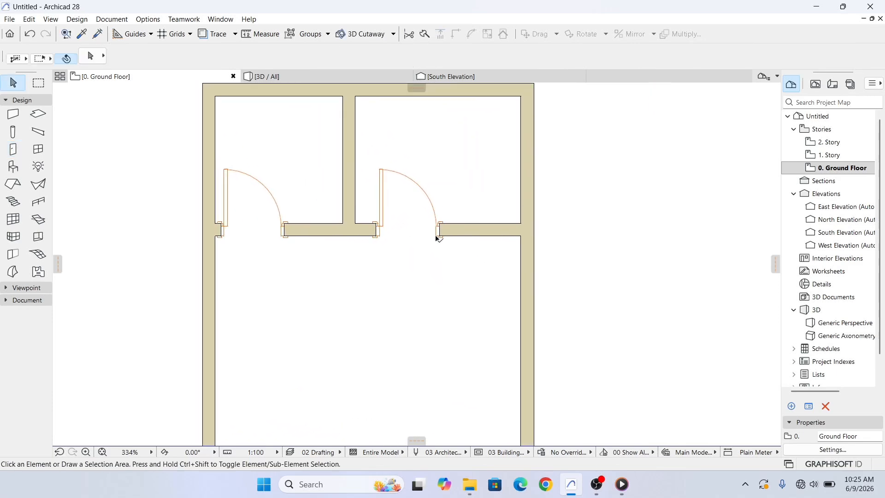
Replace the upper-right room's door with a matching 750 × 2100 door beside the outer wall, hinged on that side and swinging into the room
{"action": "left_click", "coordinate": [437, 238]}
{"action": "key", "text": "Delete"}
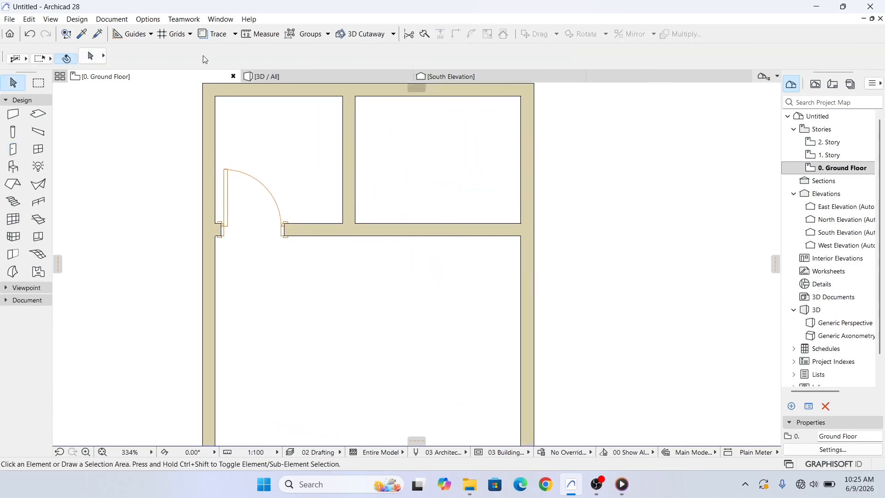
{"action": "left_click", "coordinate": [82, 33]}
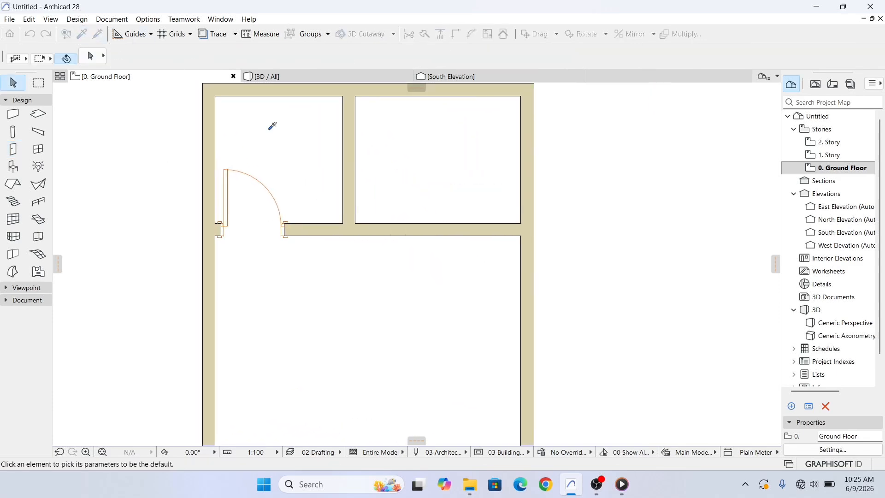
{"action": "left_click", "coordinate": [287, 225]}
{"action": "left_click", "coordinate": [488, 233]}
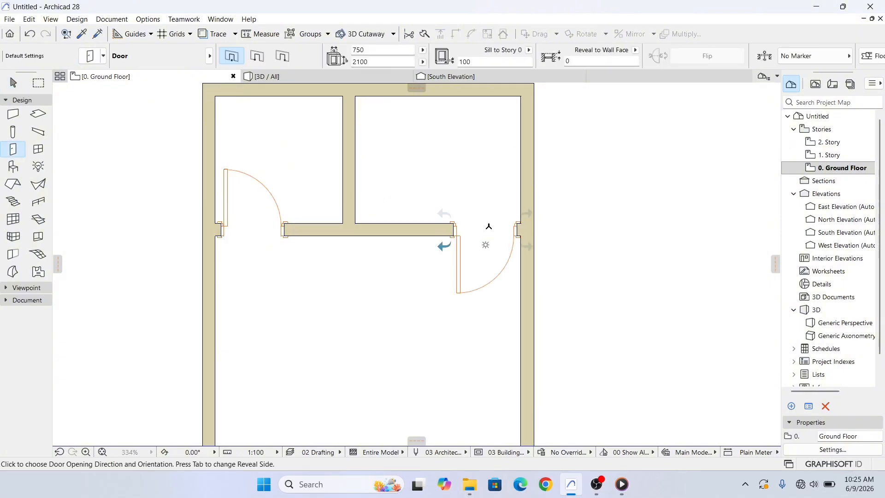
{"action": "left_click", "coordinate": [488, 224]}
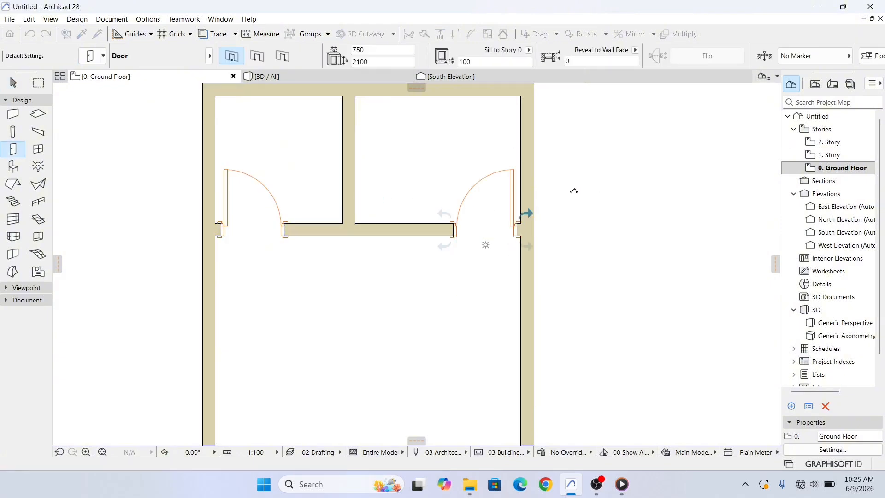
In the 3D view, set the upper-left room's door leaf to Style 11, apply the settings and deselect the door
{"action": "left_click", "coordinate": [283, 76]}
{"action": "scroll", "coordinate": [437, 252], "scroll_direction": "down", "scroll_amount": 4}
{"action": "scroll", "coordinate": [384, 293], "scroll_direction": "up", "scroll_amount": 4}
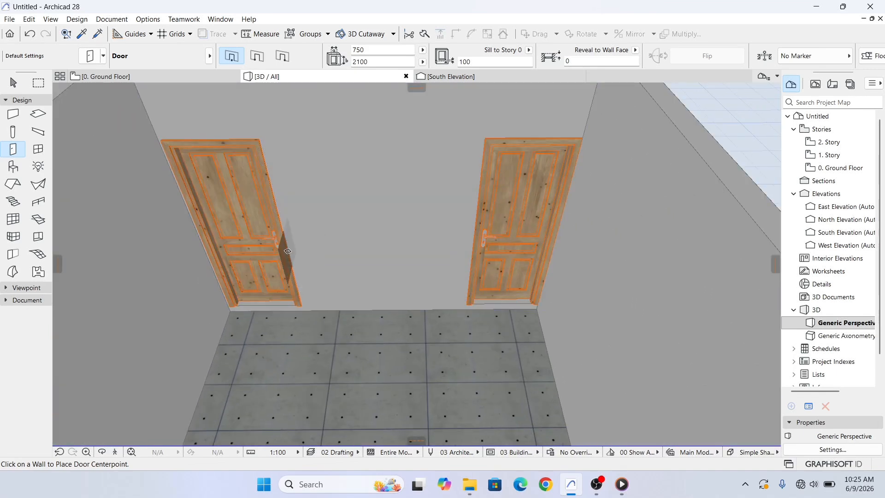
{"action": "key", "text": "Escape"}
{"action": "left_click", "coordinate": [248, 213]}
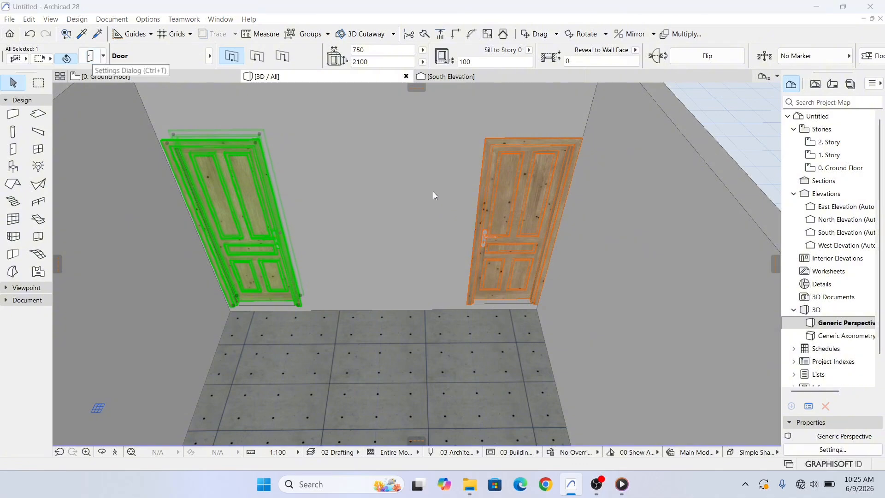
{"action": "key", "text": "ctrl+t"}
{"action": "left_click", "coordinate": [463, 210]}
{"action": "scroll", "coordinate": [567, 385], "scroll_direction": "down", "scroll_amount": 3}
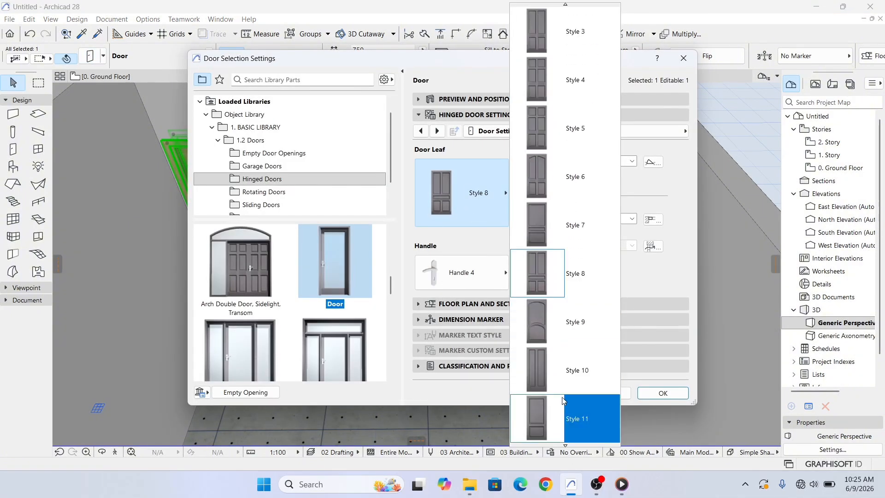
{"action": "left_click", "coordinate": [560, 407]}
{"action": "left_click", "coordinate": [663, 393]}
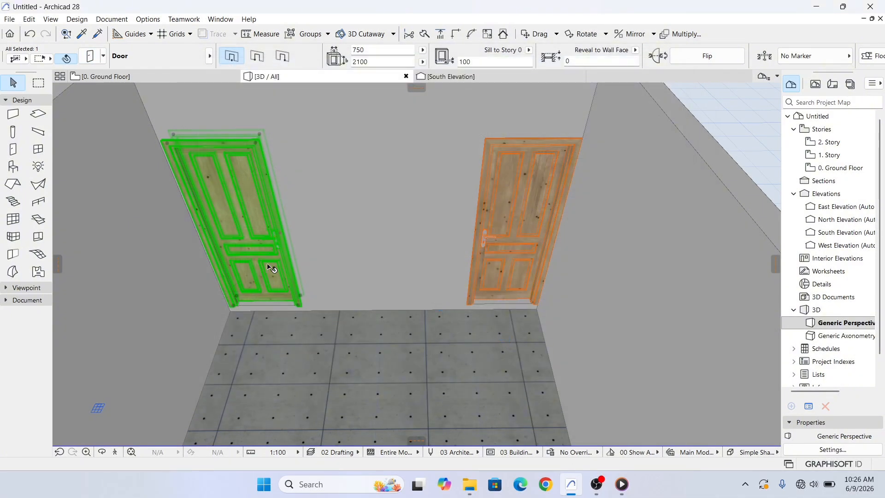
{"action": "scroll", "coordinate": [239, 245], "scroll_direction": "up", "scroll_amount": 1}
{"action": "key", "text": "Escape"}
Return to the ground floor plan and open the default settings of the Window tool
{"action": "scroll", "coordinate": [288, 189], "scroll_direction": "down", "scroll_amount": 2}
{"action": "scroll", "coordinate": [300, 195], "scroll_direction": "down", "scroll_amount": 3}
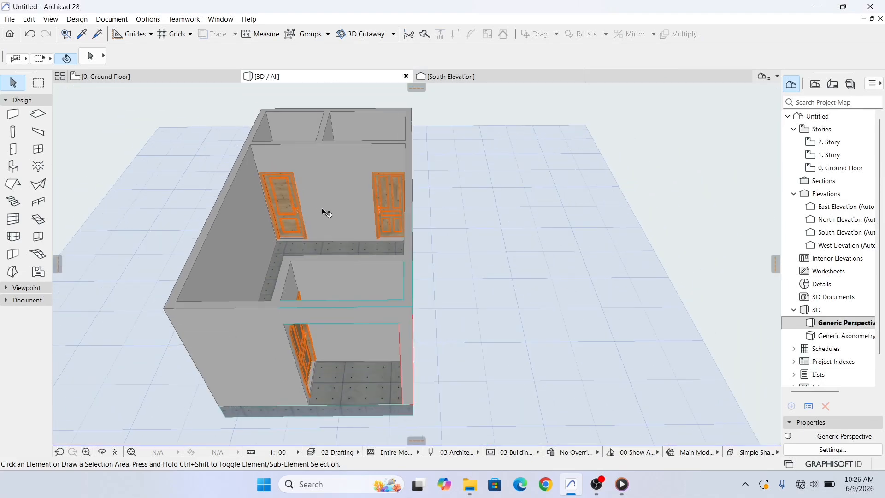
{"action": "scroll", "coordinate": [342, 238], "scroll_direction": "up", "scroll_amount": 1}
{"action": "middle_click_drag", "start_coordinate": [412, 293], "coordinate": [106, 66], "text": "shift"}
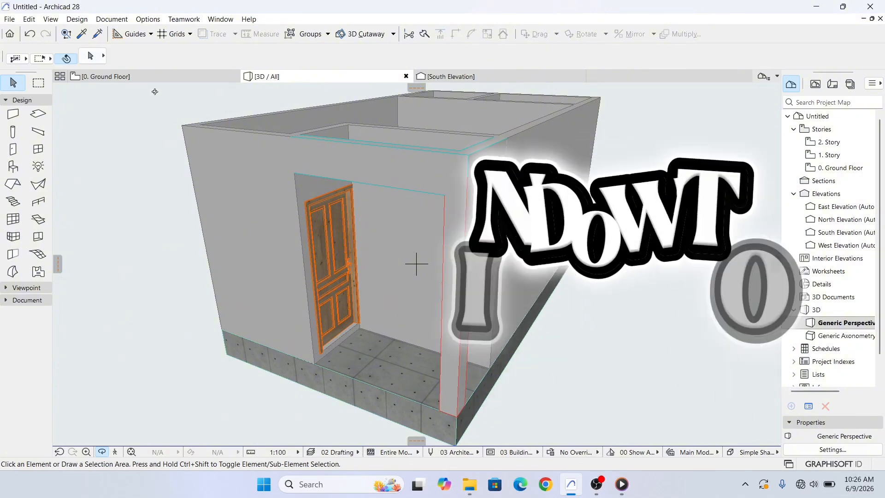
{"action": "left_click", "coordinate": [103, 76]}
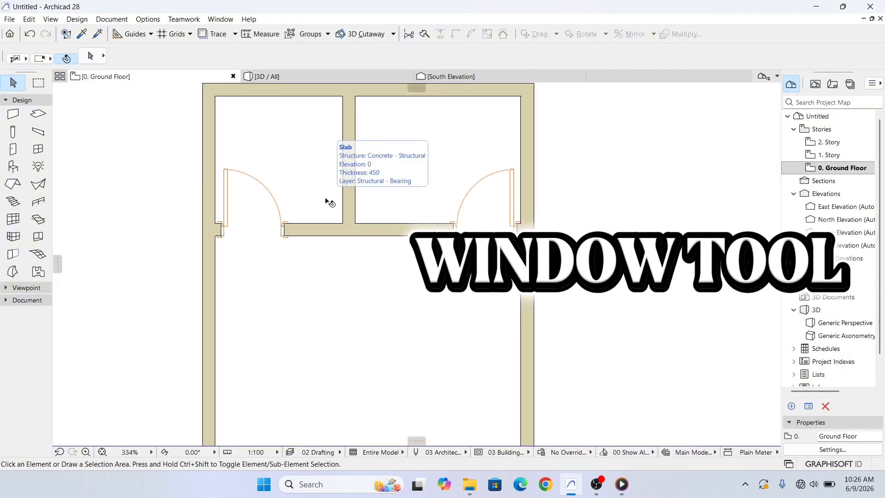
{"action": "scroll", "coordinate": [383, 232], "scroll_direction": "down", "scroll_amount": 5}
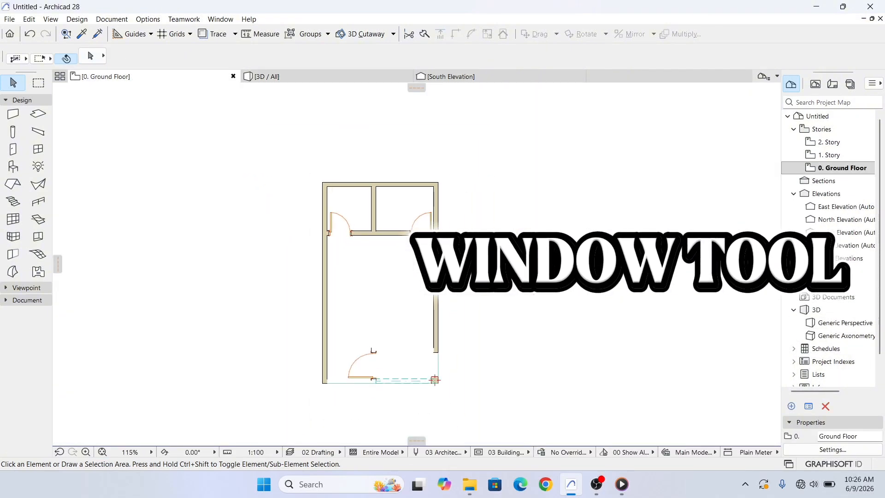
{"action": "scroll", "coordinate": [434, 350], "scroll_direction": "up", "scroll_amount": 4}
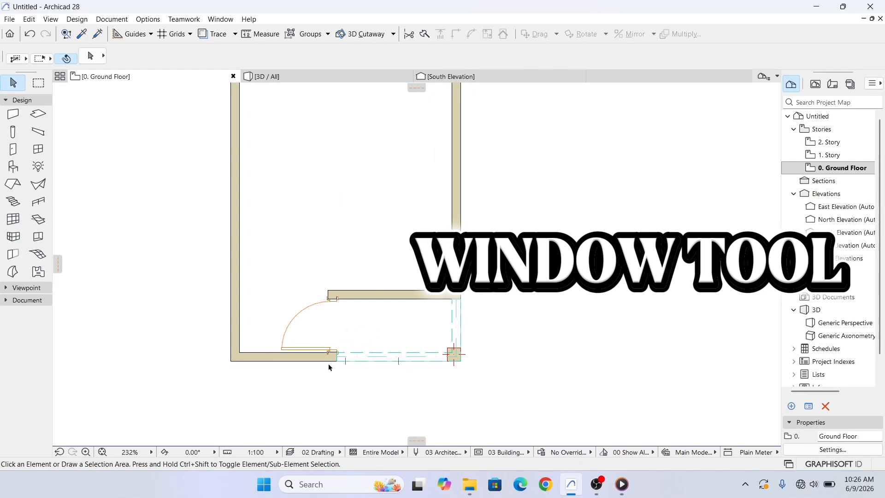
{"action": "scroll", "coordinate": [330, 367], "scroll_direction": "up", "scroll_amount": 3}
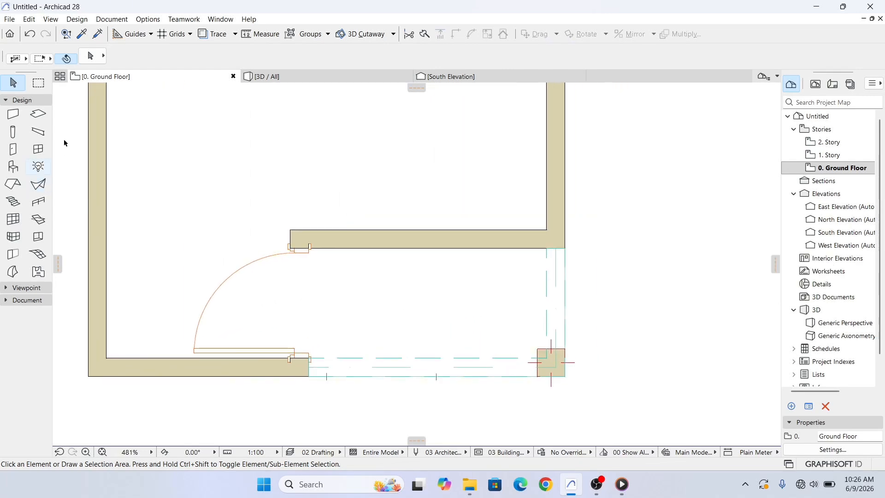
{"action": "left_click", "coordinate": [26, 152]}
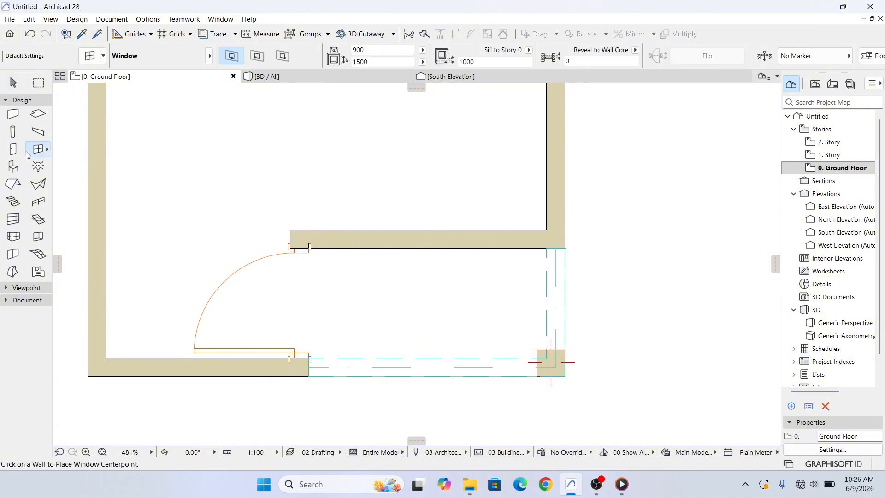
{"action": "scroll", "coordinate": [376, 226], "scroll_direction": "down", "scroll_amount": 3}
{"action": "middle_click_drag", "start_coordinate": [333, 161], "coordinate": [339, 219]}
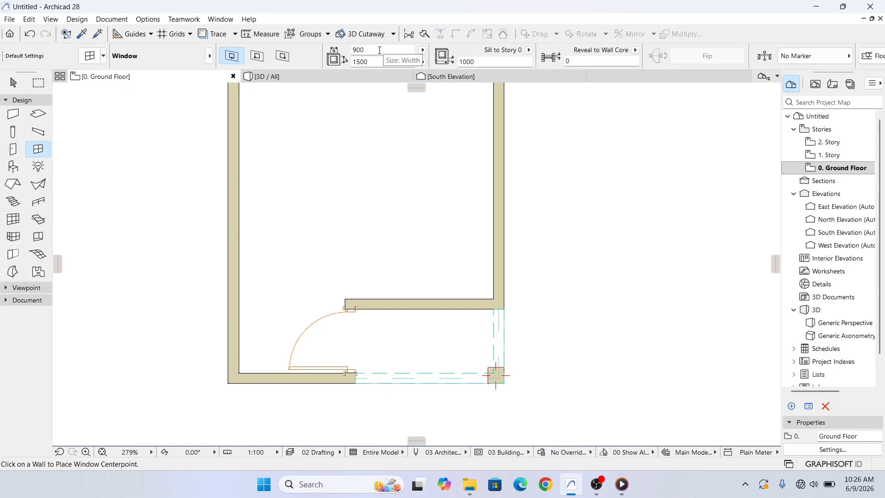
{"action": "left_click", "coordinate": [86, 56]}
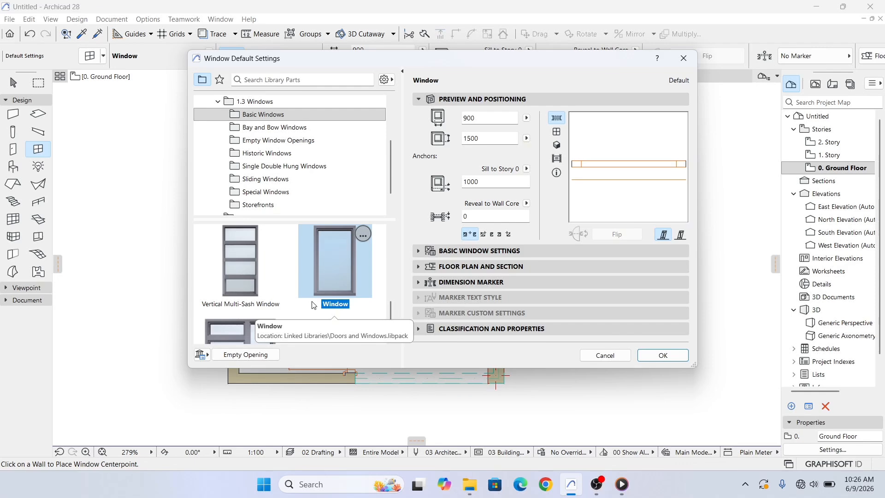
Examine the window types offered in the Basic Windows and Historic Windows library folders
{"action": "scroll", "coordinate": [313, 301], "scroll_direction": "up", "scroll_amount": 1}
{"action": "scroll", "coordinate": [312, 300], "scroll_direction": "down", "scroll_amount": 2}
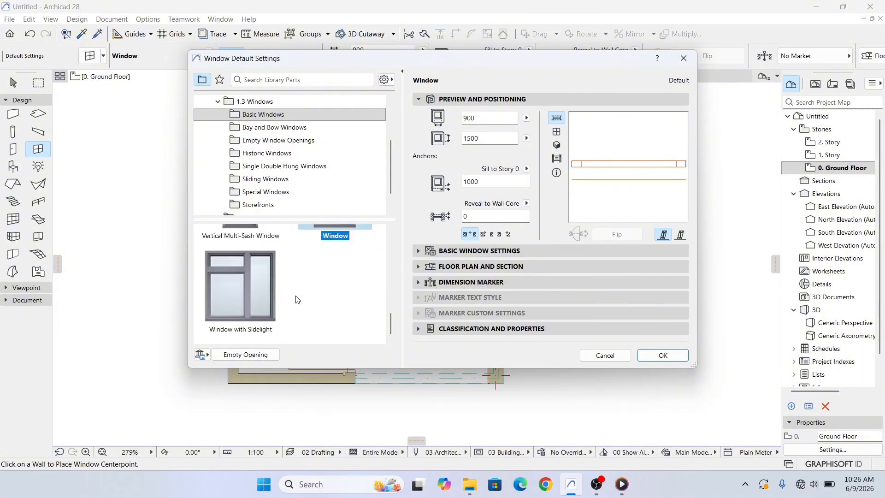
{"action": "scroll", "coordinate": [250, 313], "scroll_direction": "up", "scroll_amount": 3}
{"action": "scroll", "coordinate": [258, 310], "scroll_direction": "down", "scroll_amount": 1}
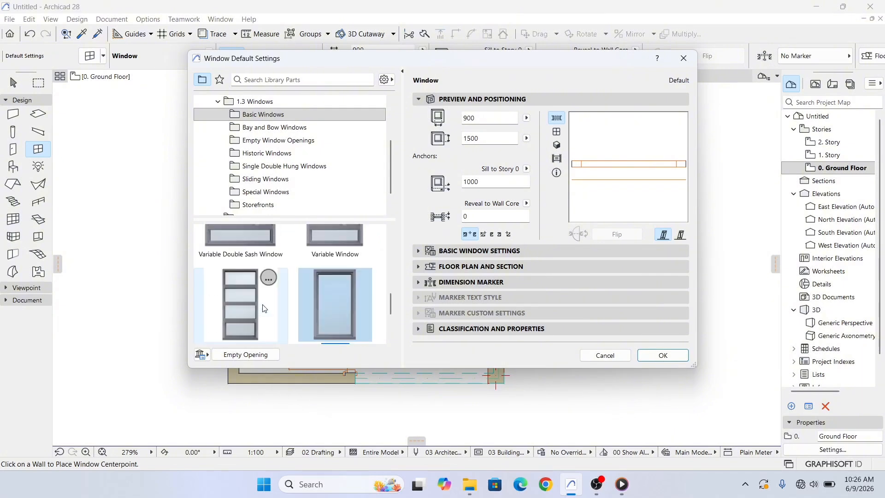
{"action": "scroll", "coordinate": [264, 308], "scroll_direction": "up", "scroll_amount": 1}
{"action": "scroll", "coordinate": [295, 295], "scroll_direction": "down", "scroll_amount": 2}
{"action": "scroll", "coordinate": [331, 281], "scroll_direction": "up", "scroll_amount": 1}
{"action": "scroll", "coordinate": [309, 295], "scroll_direction": "up", "scroll_amount": 3}
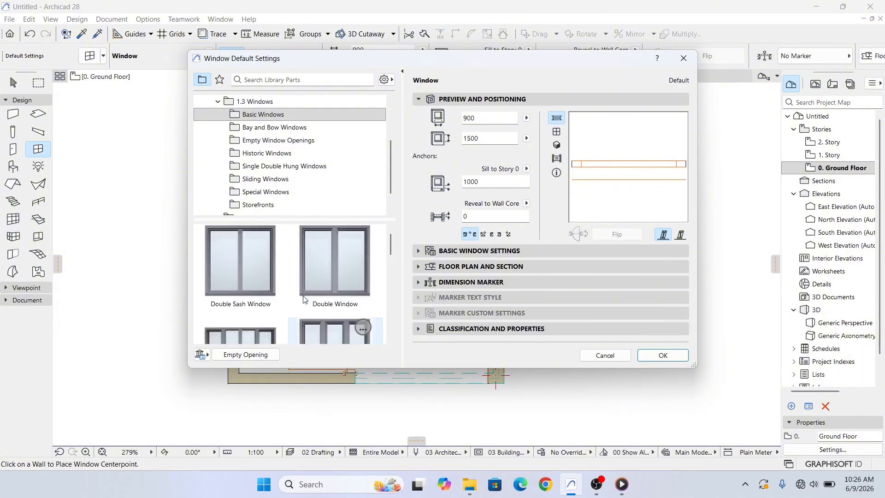
{"action": "left_click", "coordinate": [284, 158]}
{"action": "scroll", "coordinate": [303, 283], "scroll_direction": "down", "scroll_amount": 3}
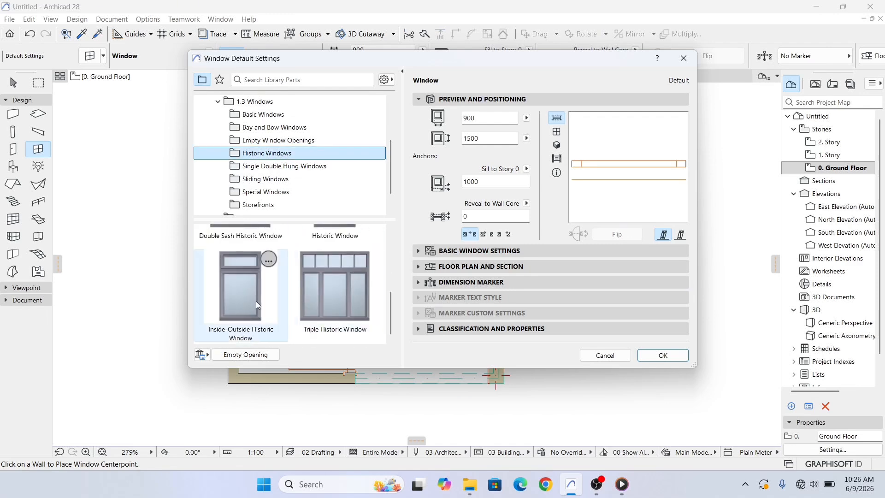
{"action": "scroll", "coordinate": [256, 300], "scroll_direction": "up", "scroll_amount": 3}
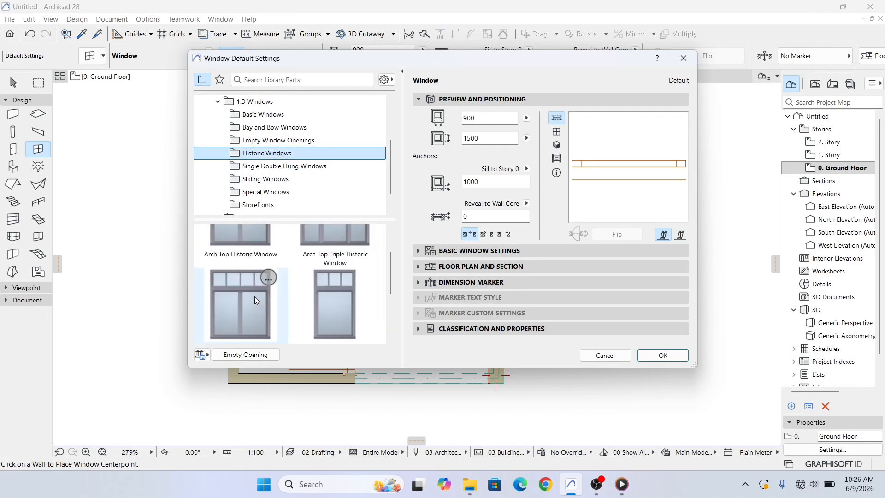
{"action": "left_click", "coordinate": [255, 115]}
{"action": "left_click", "coordinate": [338, 299]}
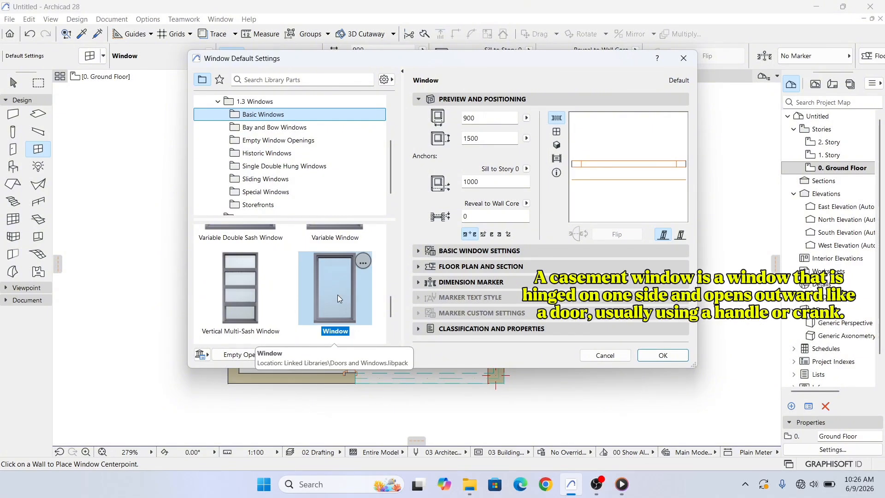
{"action": "scroll", "coordinate": [337, 297], "scroll_direction": "up", "scroll_amount": 2}
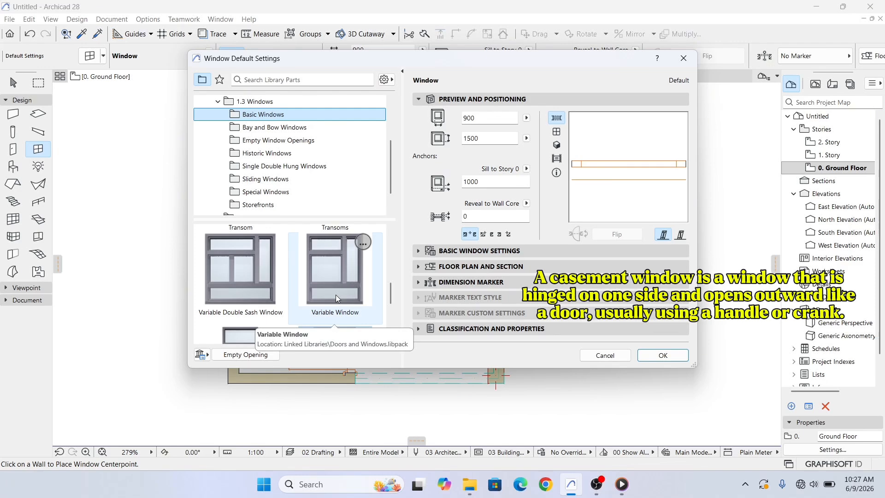
{"action": "scroll", "coordinate": [330, 290], "scroll_direction": "up", "scroll_amount": 3}
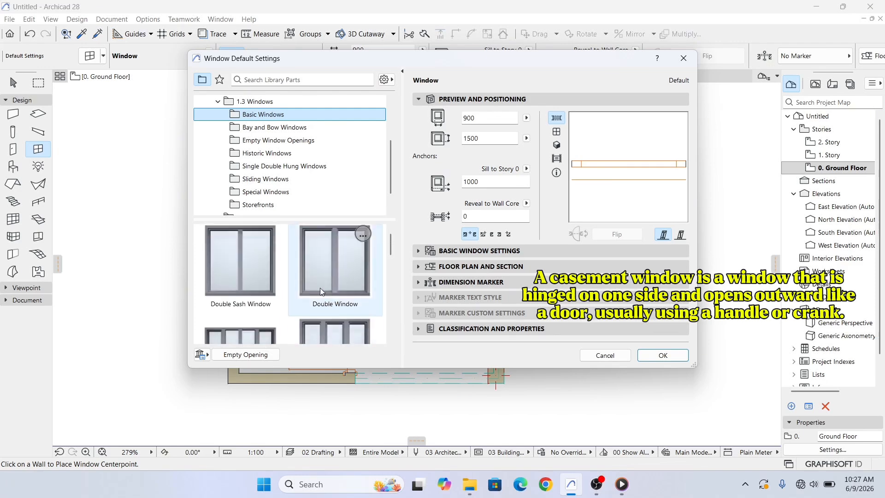
Choose Double Window from the basic windows as the default, set its width to 1200 and accept the settings
{"action": "left_click", "coordinate": [349, 282]}
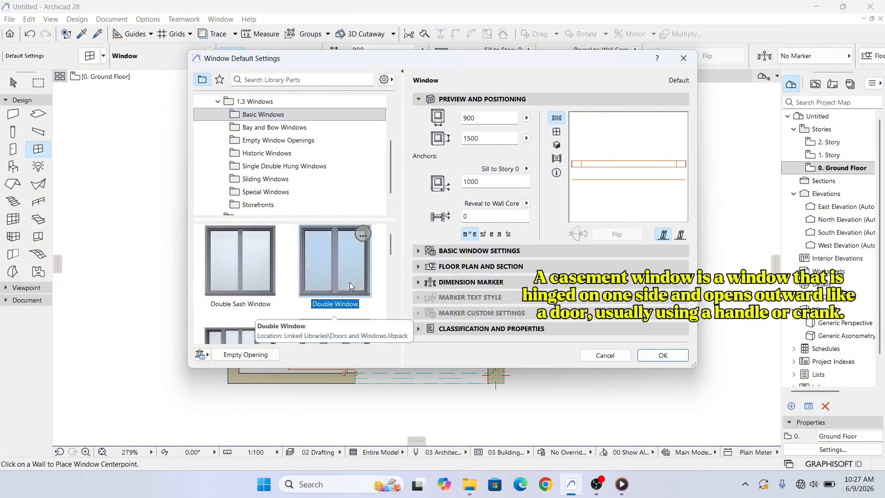
{"action": "double_click", "coordinate": [490, 118]}
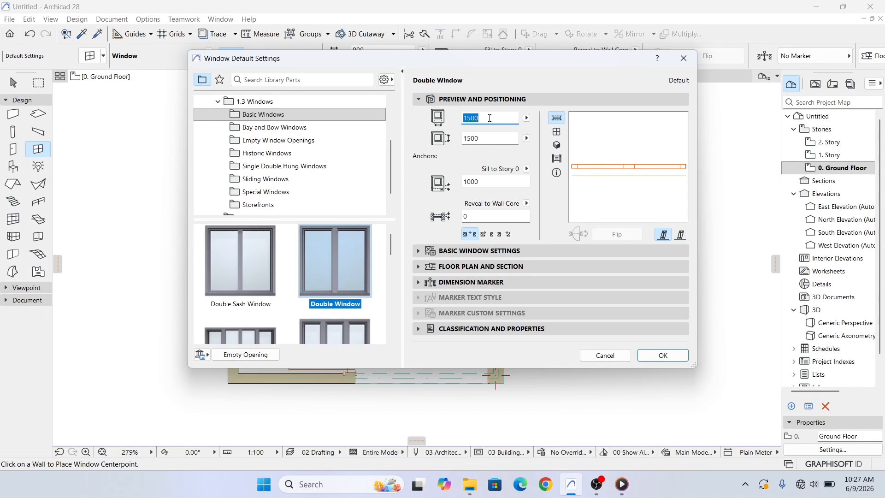
{"action": "type", "text": "1200"}
{"action": "left_click", "coordinate": [486, 136]}
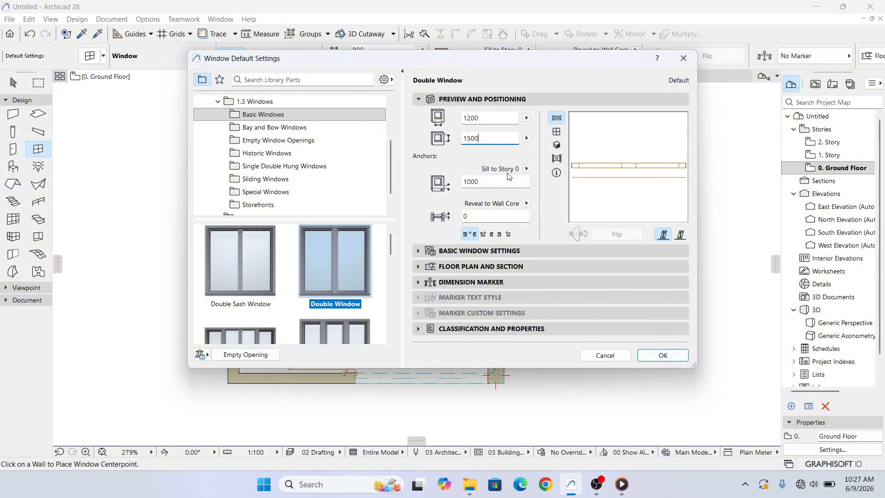
{"action": "left_click", "coordinate": [652, 354]}
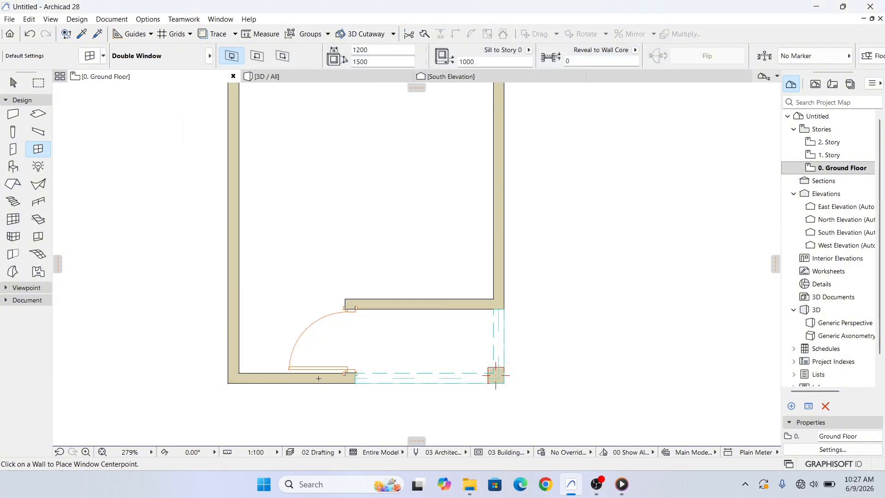
Place a 1200 × 1500 double window near the middle of the house's long left wall, facing the outside
{"action": "scroll", "coordinate": [433, 400], "scroll_direction": "down", "scroll_amount": 5}
{"action": "scroll", "coordinate": [454, 393], "scroll_direction": "up", "scroll_amount": 4}
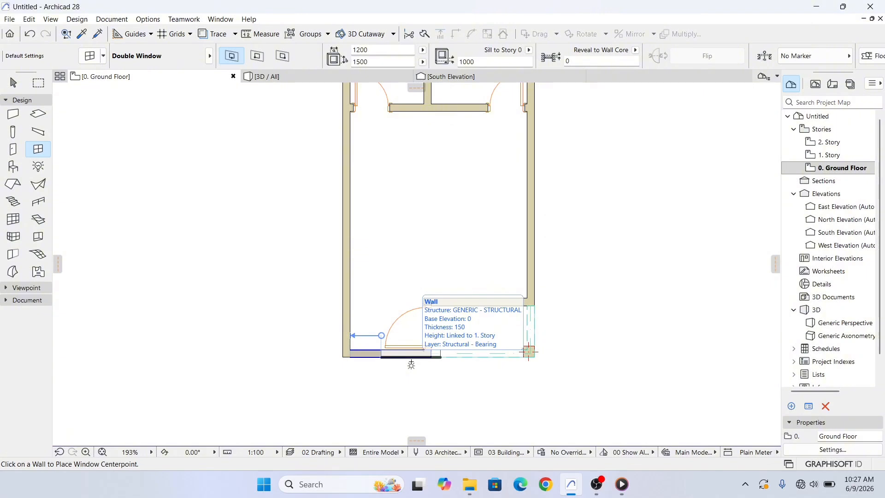
{"action": "scroll", "coordinate": [412, 365], "scroll_direction": "down", "scroll_amount": 2}
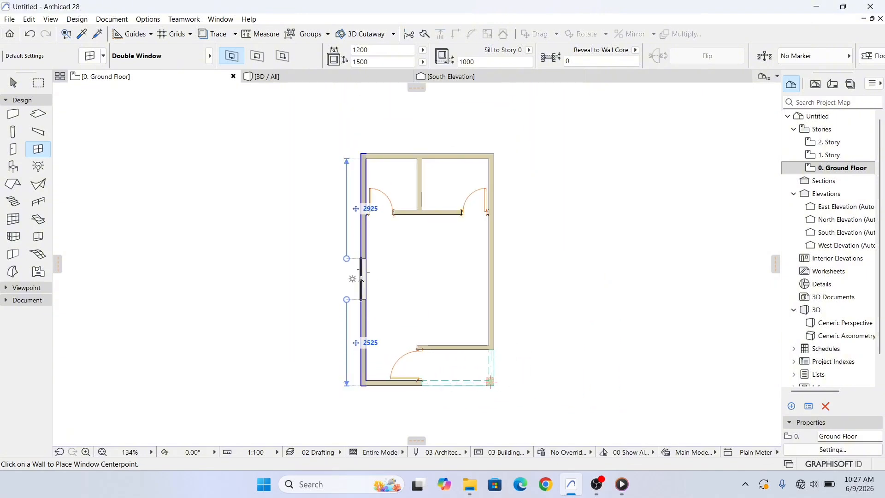
{"action": "left_click", "coordinate": [362, 281]}
{"action": "left_click", "coordinate": [304, 301]}
Place a second 1200 × 1500 double window in the wall between the main room and the porch, facing the porch
{"action": "scroll", "coordinate": [344, 336], "scroll_direction": "up", "scroll_amount": 2}
{"action": "scroll", "coordinate": [369, 349], "scroll_direction": "down", "scroll_amount": 2}
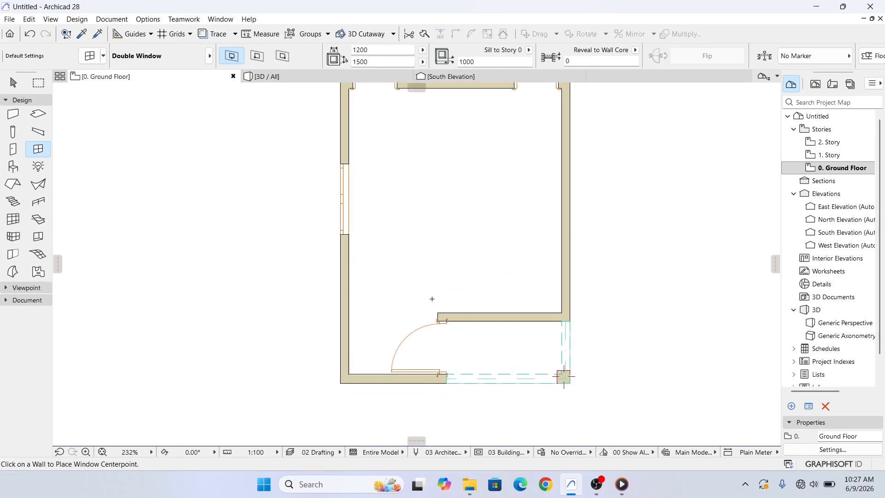
{"action": "scroll", "coordinate": [392, 361], "scroll_direction": "up", "scroll_amount": 3}
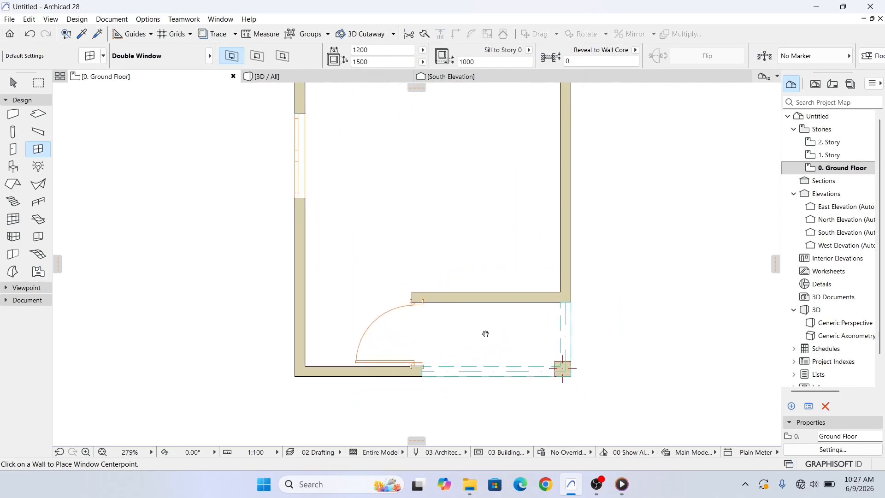
{"action": "left_click", "coordinate": [494, 312]}
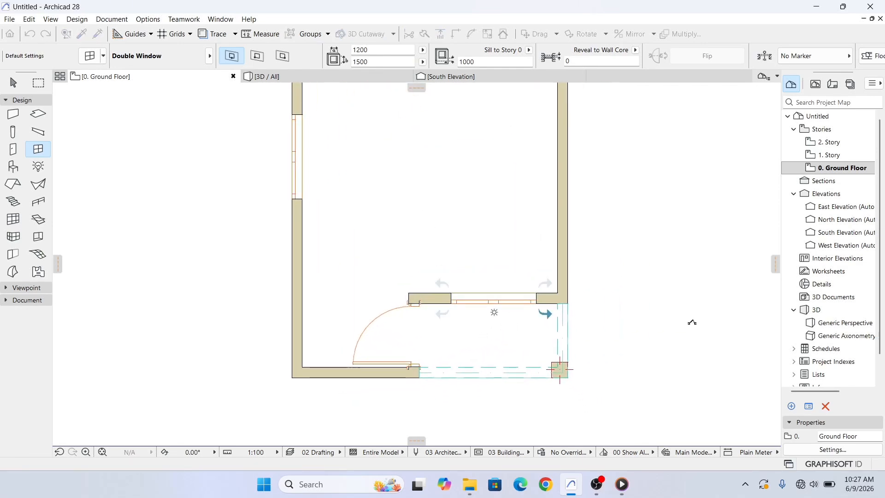
{"action": "left_click", "coordinate": [545, 311]}
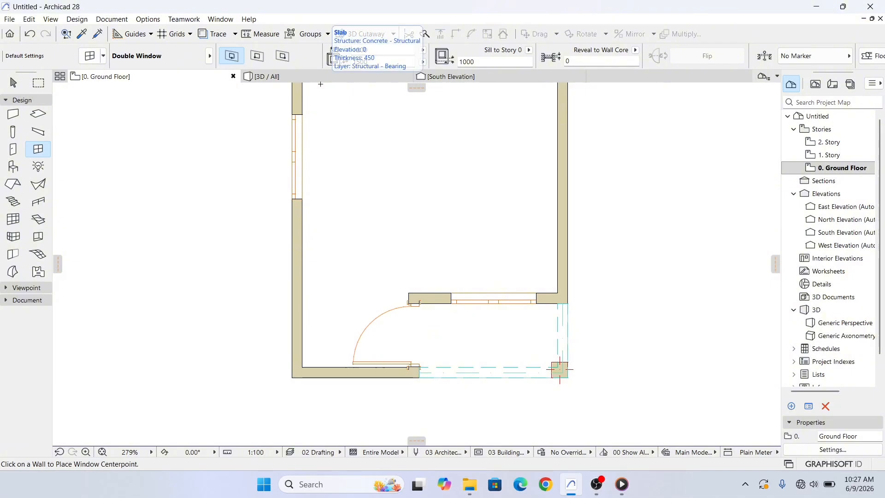
Inspect the porch in 3D from several angles, comparing the top level of the new window with that of the entrance door
{"action": "left_click", "coordinate": [339, 79]}
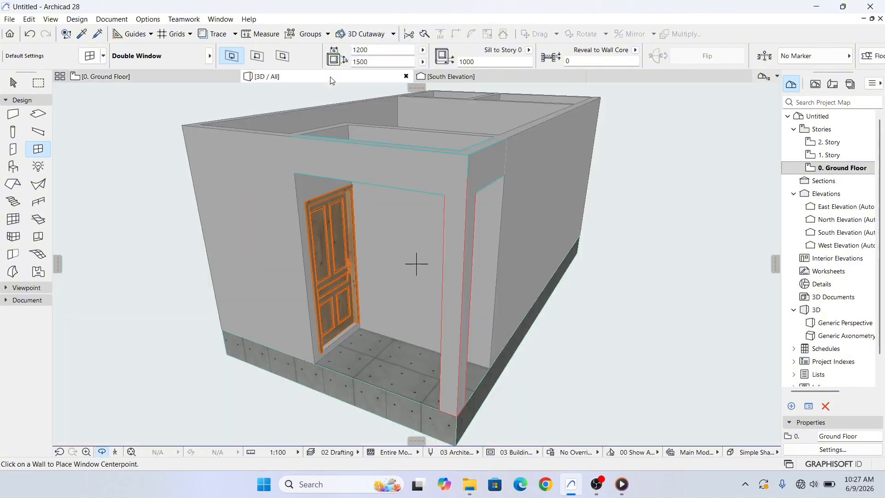
{"action": "scroll", "coordinate": [451, 330], "scroll_direction": "down", "scroll_amount": 3}
{"action": "middle_click_drag", "start_coordinate": [404, 329], "coordinate": [478, 254], "text": "shift"}
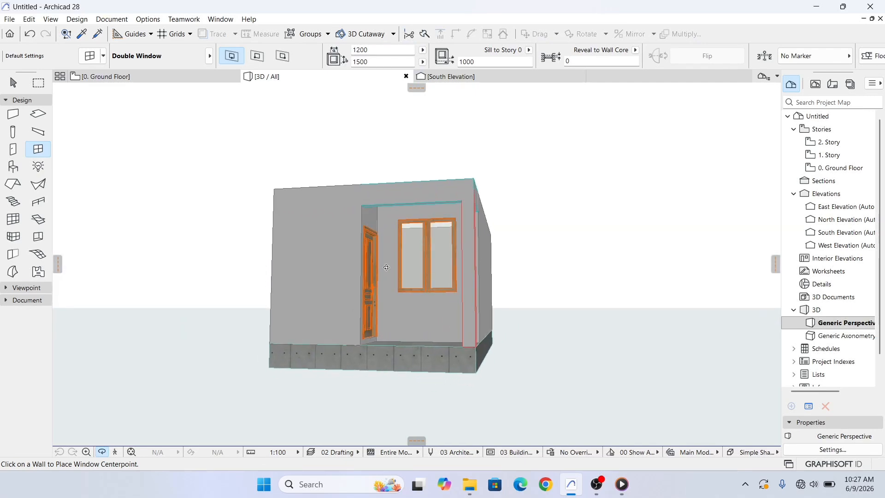
{"action": "scroll", "coordinate": [405, 239], "scroll_direction": "up", "scroll_amount": 5}
{"action": "scroll", "coordinate": [433, 237], "scroll_direction": "down", "scroll_amount": 5}
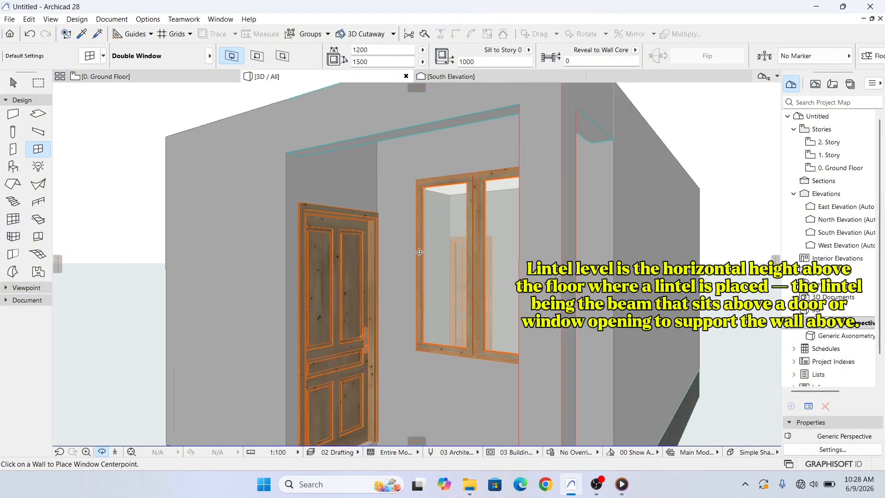
{"action": "scroll", "coordinate": [438, 245], "scroll_direction": "up", "scroll_amount": 2}
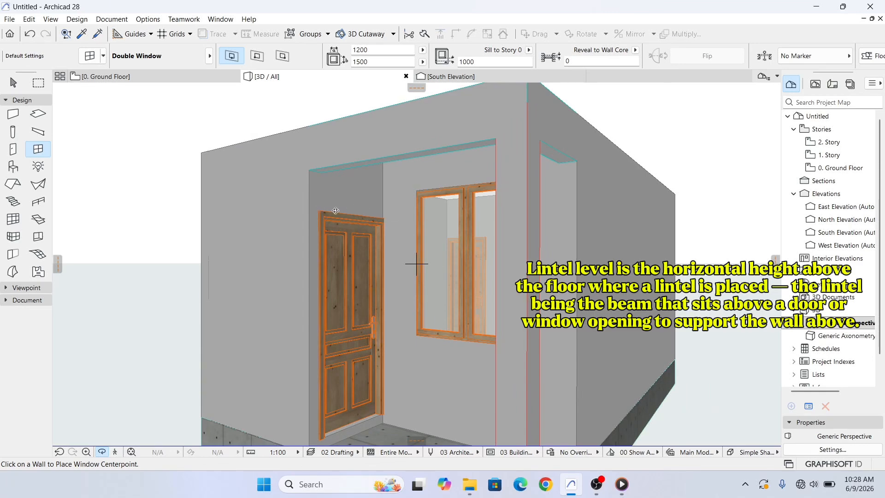
{"action": "scroll", "coordinate": [382, 213], "scroll_direction": "down", "scroll_amount": 2}
{"action": "left_click_drag", "start_coordinate": [416, 210], "coordinate": [358, 212]}
{"action": "scroll", "coordinate": [358, 229], "scroll_direction": "up", "scroll_amount": 5}
{"action": "scroll", "coordinate": [358, 212], "scroll_direction": "down", "scroll_amount": 1}
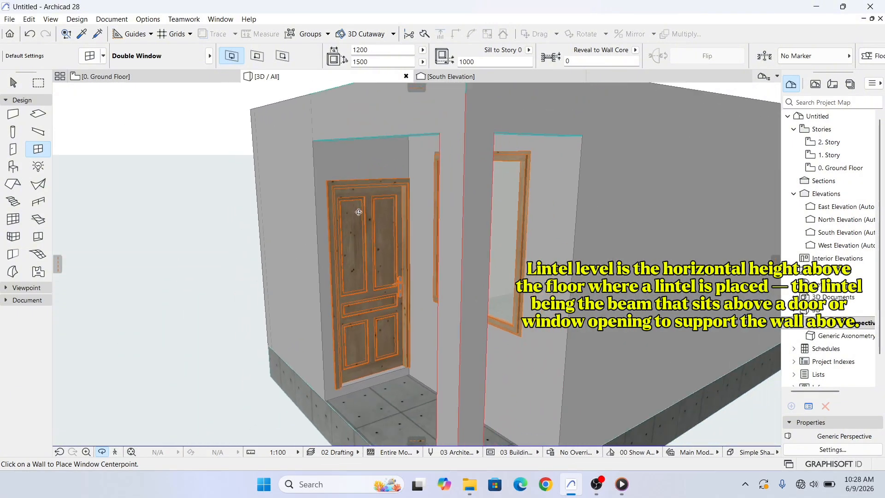
{"action": "scroll", "coordinate": [320, 194], "scroll_direction": "down", "scroll_amount": 1}
{"action": "left_click_drag", "start_coordinate": [455, 223], "coordinate": [533, 235]}
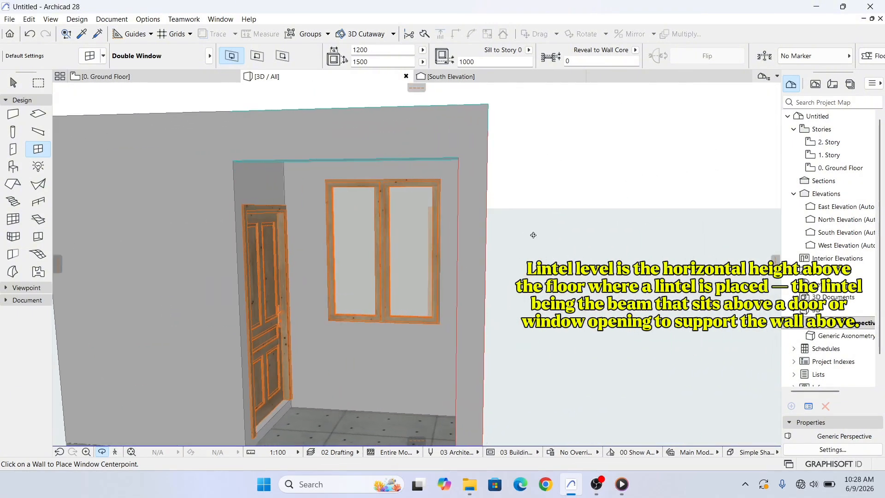
{"action": "scroll", "coordinate": [362, 223], "scroll_direction": "down", "scroll_amount": 1}
{"action": "left_click_drag", "start_coordinate": [362, 225], "coordinate": [383, 265]}
{"action": "scroll", "coordinate": [450, 263], "scroll_direction": "up", "scroll_amount": 1}
{"action": "left_click_drag", "start_coordinate": [423, 285], "coordinate": [410, 282]}
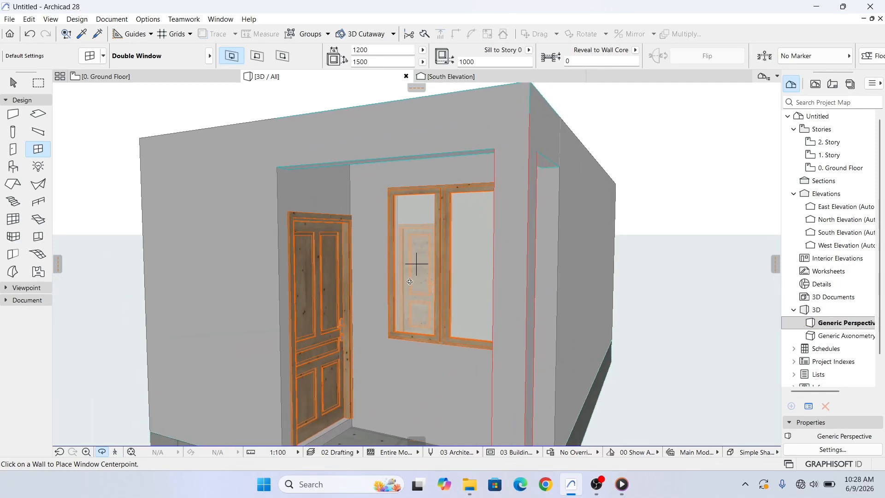
{"action": "scroll", "coordinate": [417, 263], "scroll_direction": "down", "scroll_amount": 2}
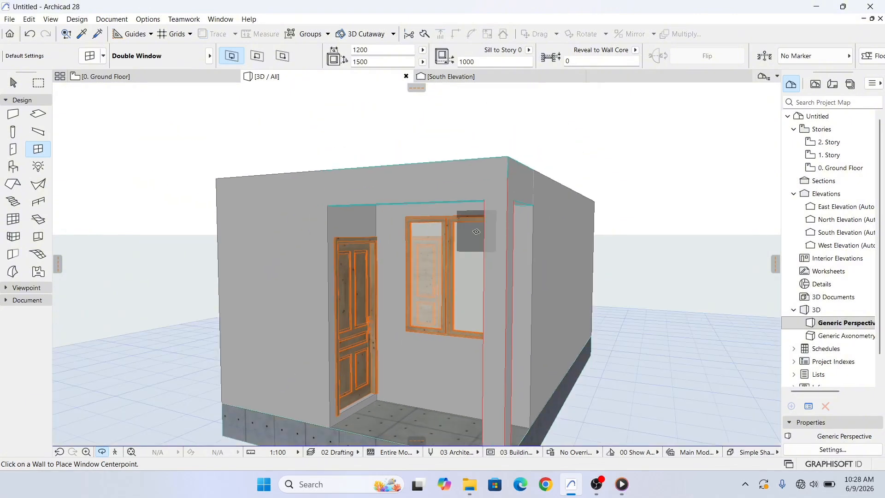
In the south elevation, draw a horizontal reference line with pen 1, about 1806 long, from the entrance door's top corner across the porch window
{"action": "left_click", "coordinate": [475, 78]}
{"action": "scroll", "coordinate": [399, 275], "scroll_direction": "up", "scroll_amount": 8}
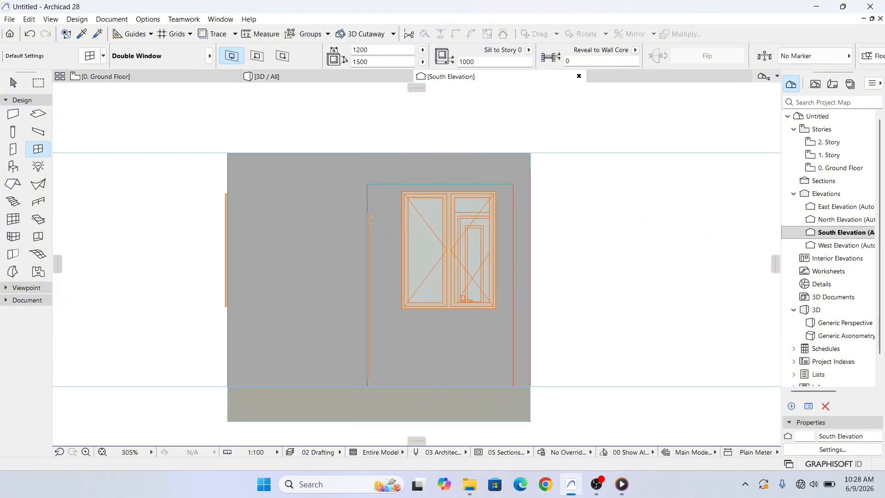
{"action": "scroll", "coordinate": [318, 225], "scroll_direction": "up", "scroll_amount": 1}
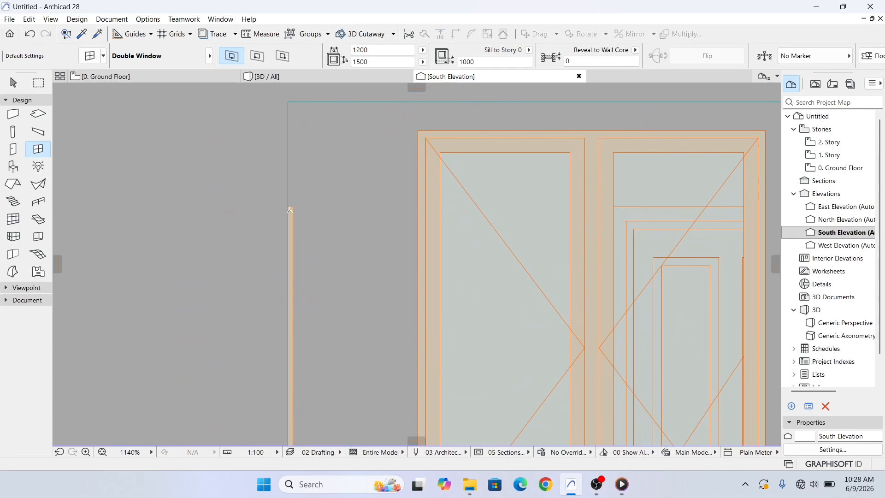
{"action": "scroll", "coordinate": [291, 209], "scroll_direction": "down", "scroll_amount": 1}
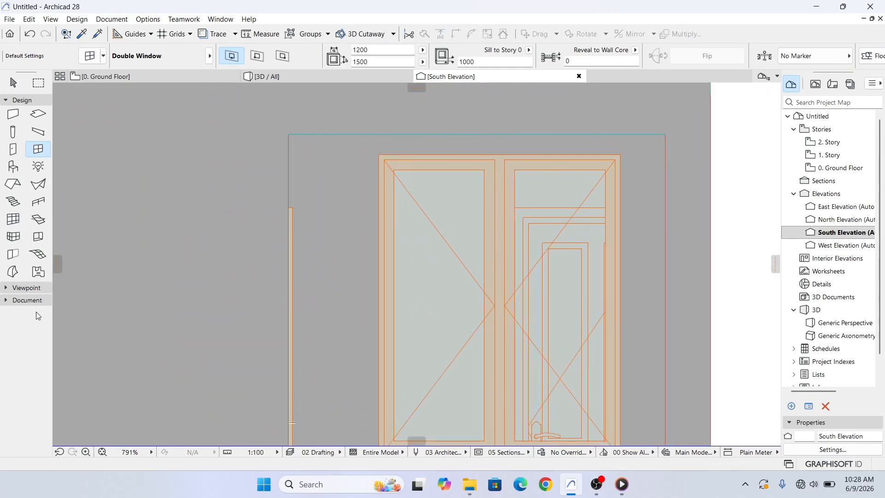
{"action": "left_click", "coordinate": [29, 302]}
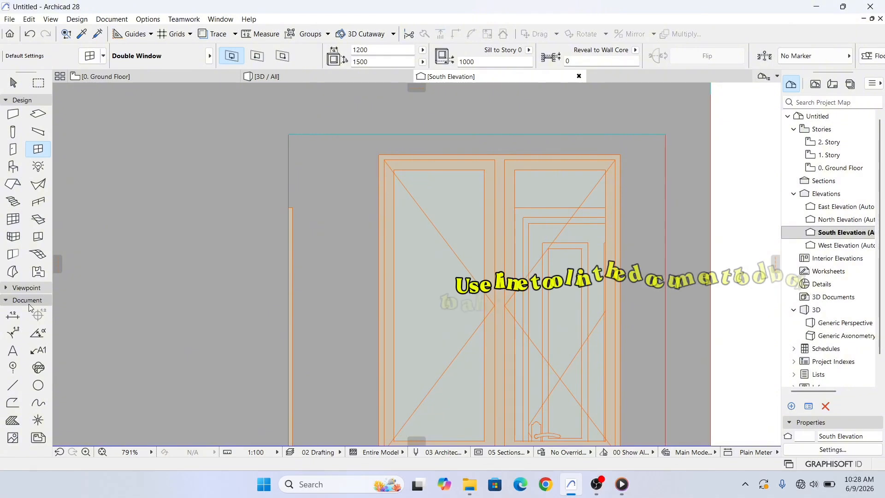
{"action": "left_click", "coordinate": [9, 389]}
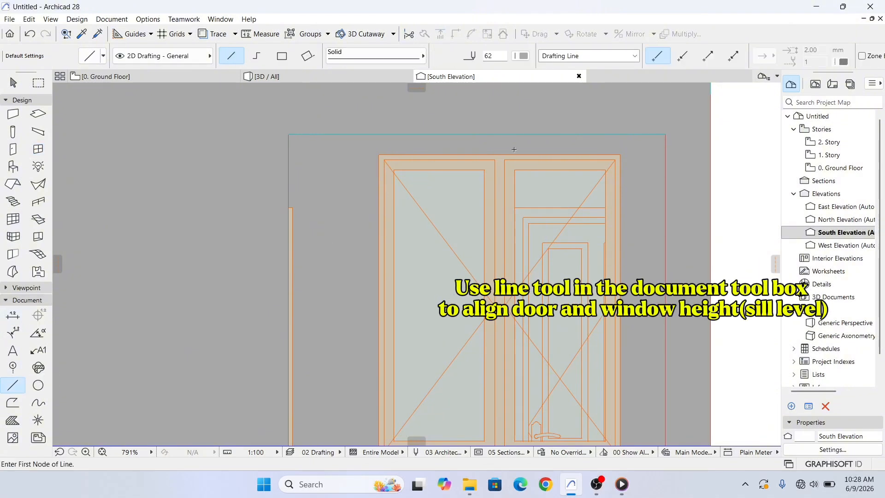
{"action": "left_click", "coordinate": [521, 55]}
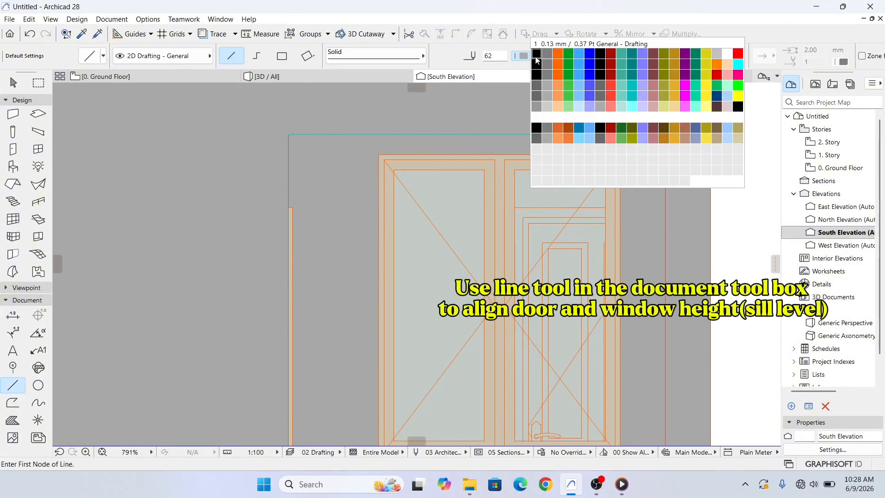
{"action": "left_click", "coordinate": [536, 60]}
{"action": "scroll", "coordinate": [292, 198], "scroll_direction": "up", "scroll_amount": 10}
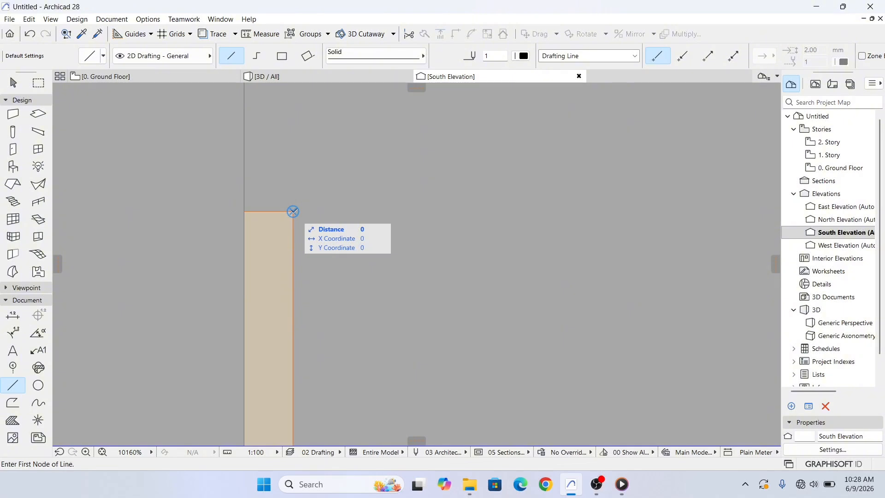
{"action": "left_click", "coordinate": [293, 212]}
{"action": "scroll", "coordinate": [293, 212], "scroll_direction": "down", "scroll_amount": 5}
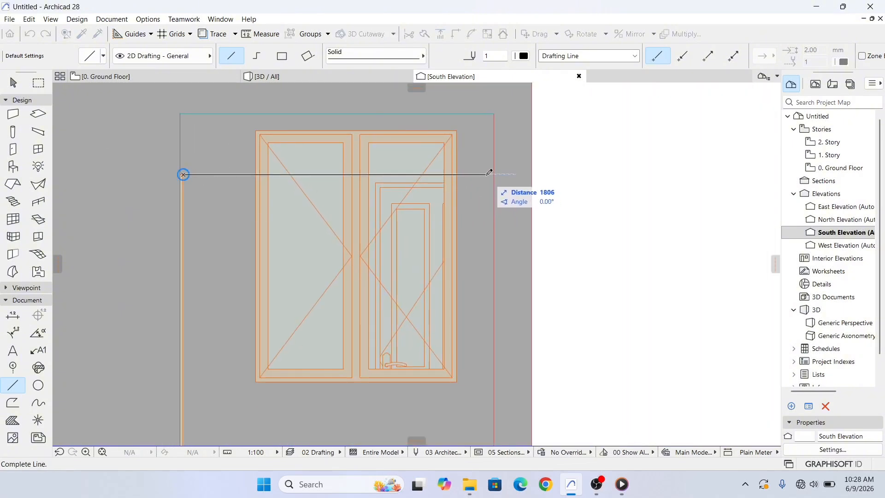
{"action": "left_click", "coordinate": [489, 173]}
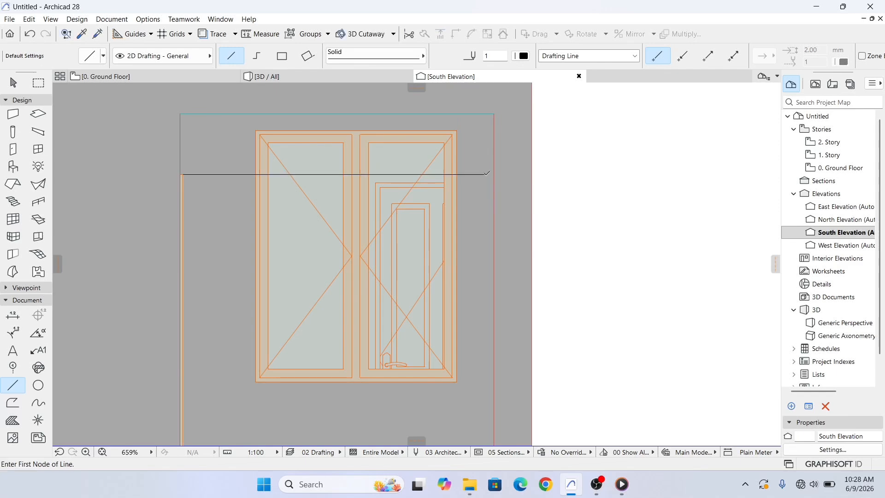
{"action": "key", "text": "Escape"}
Move the porch window vertically down by its upper corner until its top edge meets the reference line at door height
{"action": "scroll", "coordinate": [287, 138], "scroll_direction": "up", "scroll_amount": 5}
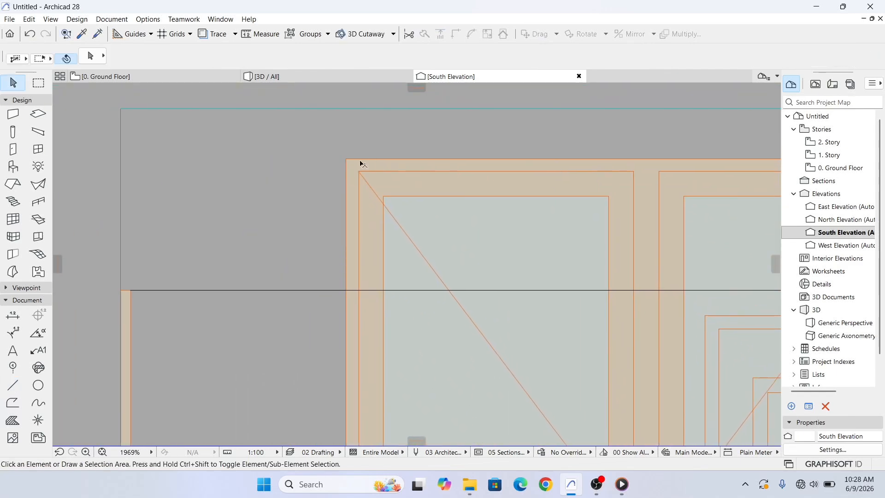
{"action": "left_click", "coordinate": [360, 167]}
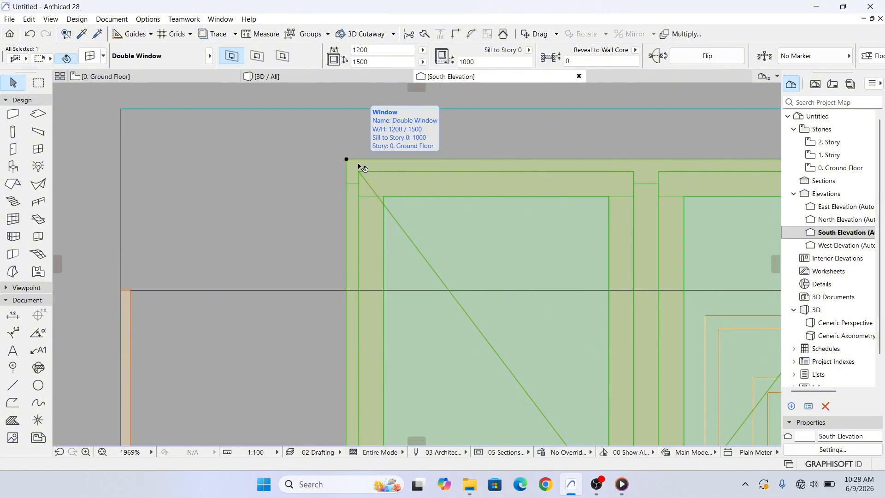
{"action": "key", "text": "ctrl+d"}
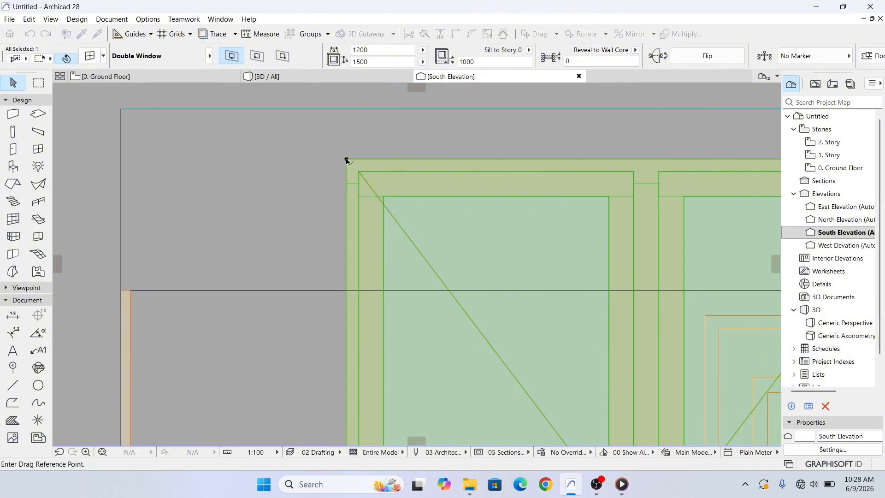
{"action": "left_click", "coordinate": [347, 160]}
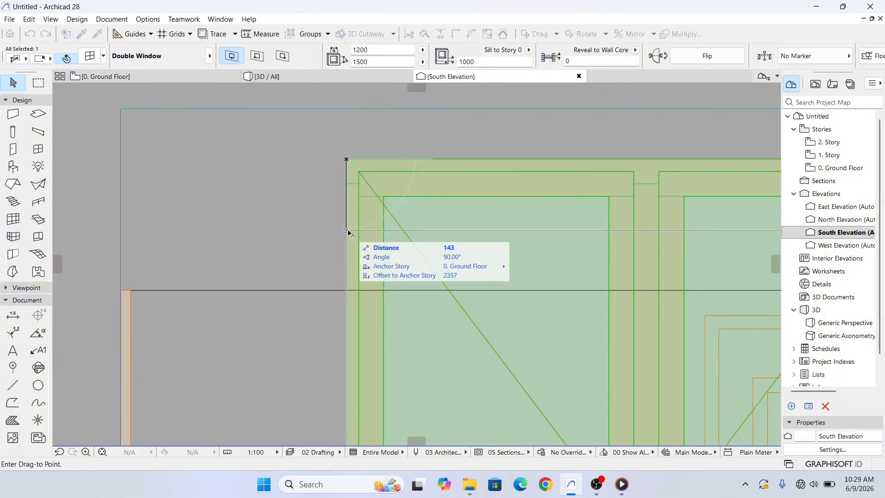
{"action": "left_click", "coordinate": [347, 290]}
{"action": "scroll", "coordinate": [296, 223], "scroll_direction": "down", "scroll_amount": 5}
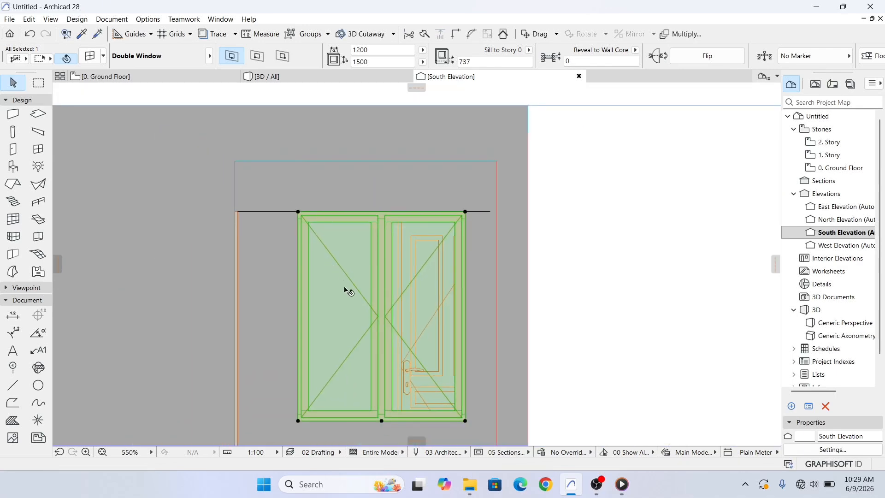
{"action": "key", "text": "Escape"}
{"action": "scroll", "coordinate": [368, 226], "scroll_direction": "down", "scroll_amount": 4}
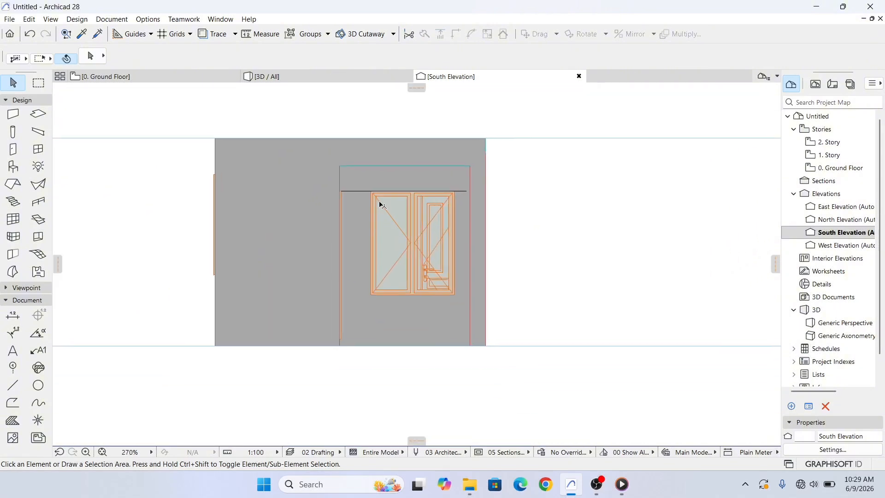
Delete the horizontal reference line from the south elevation
{"action": "scroll", "coordinate": [386, 211], "scroll_direction": "up", "scroll_amount": 3}
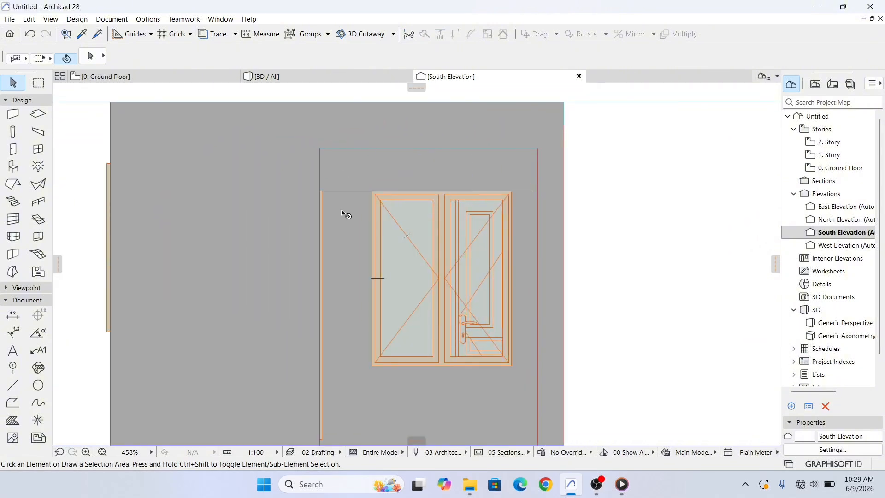
{"action": "left_click", "coordinate": [343, 191]}
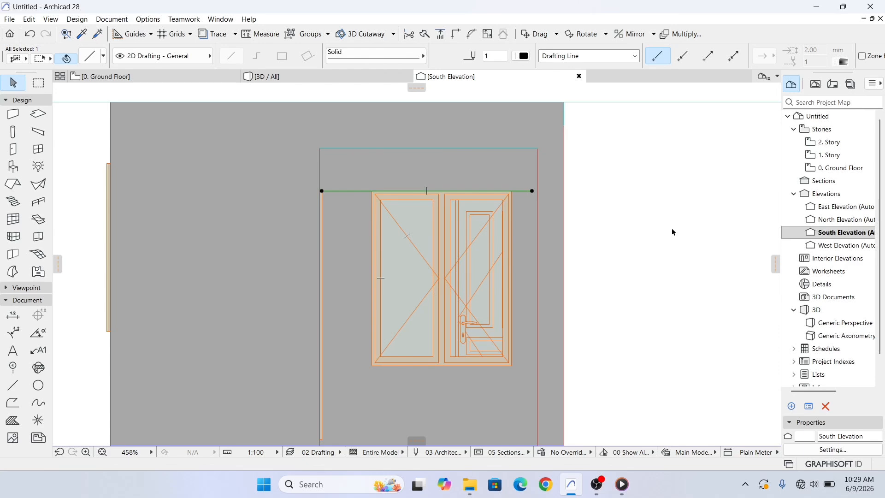
{"action": "key", "text": "Delete"}
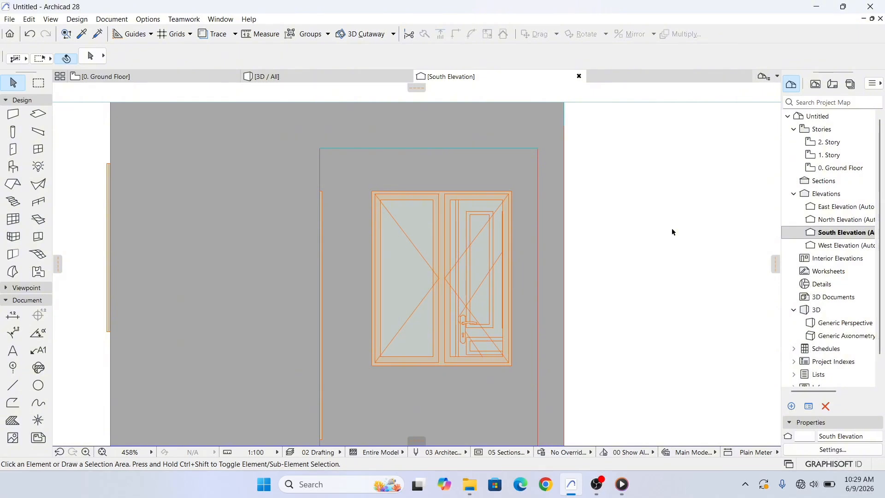
Inspect the porch in 3D, comparing the top levels of the lowered window and the entrance door
{"action": "left_click", "coordinate": [317, 71]}
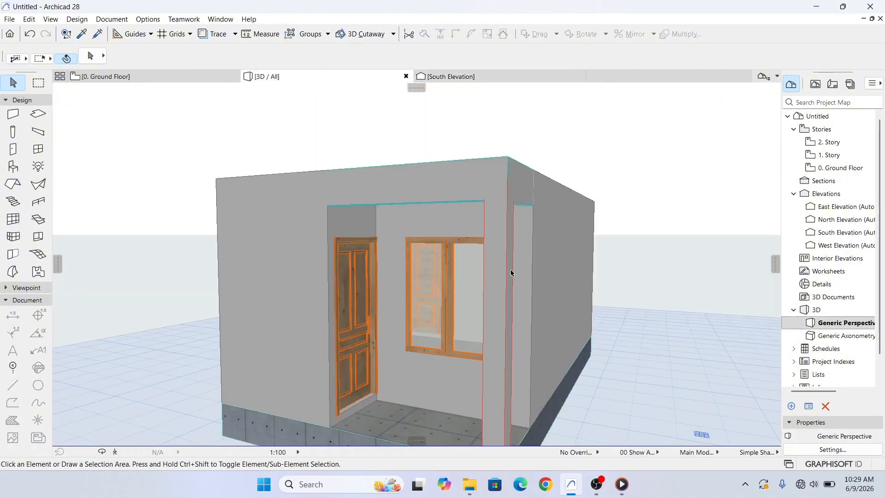
{"action": "middle_click_drag", "start_coordinate": [437, 302], "coordinate": [447, 262], "text": "shift"}
{"action": "scroll", "coordinate": [438, 264], "scroll_direction": "up", "scroll_amount": 5}
On the ground floor plan, transfer the 737 sill height to the double window in the long left wall
{"action": "key", "text": "F2"}
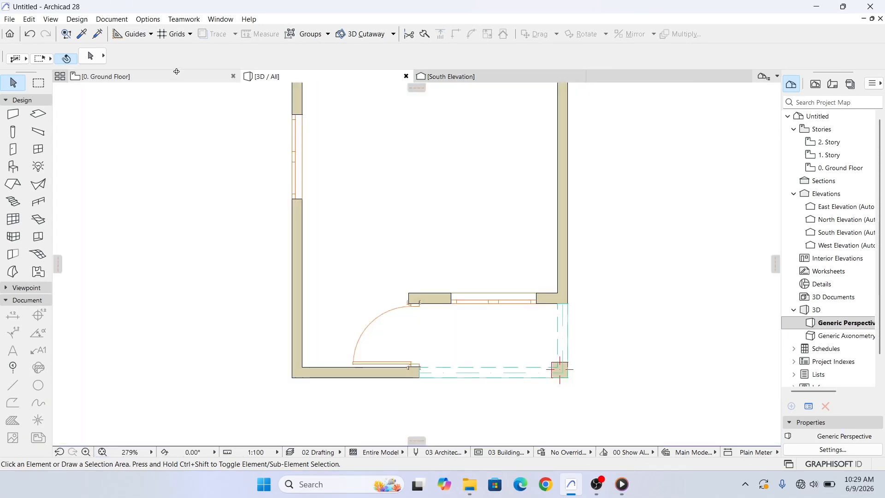
{"action": "scroll", "coordinate": [469, 337], "scroll_direction": "down", "scroll_amount": 2}
{"action": "scroll", "coordinate": [469, 338], "scroll_direction": "up", "scroll_amount": 3}
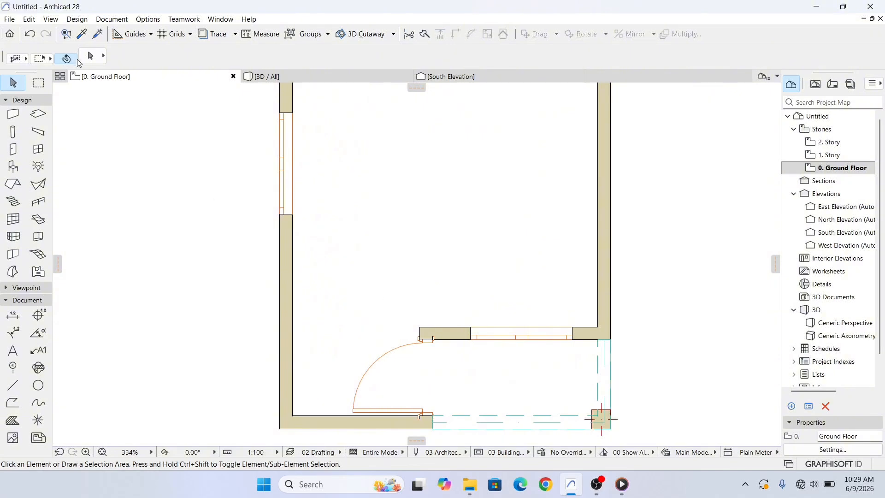
{"action": "left_click", "coordinate": [38, 149]}
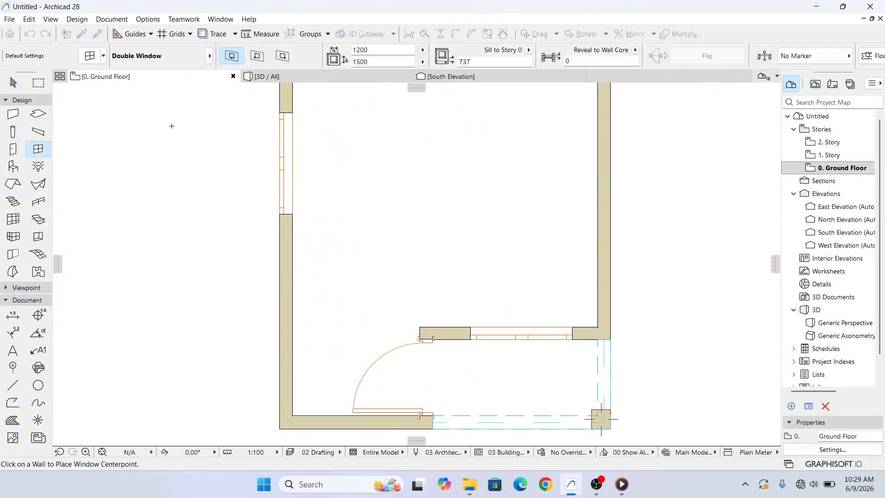
{"action": "left_click", "coordinate": [288, 162]}
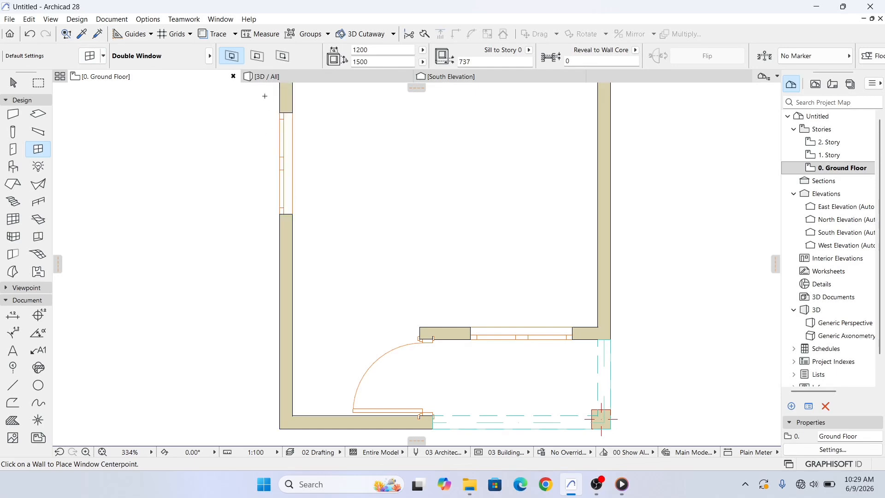
Check the long left wall's window in the 3D model and return to the ground floor plan
{"action": "left_click", "coordinate": [276, 77]}
{"action": "scroll", "coordinate": [438, 288], "scroll_direction": "down", "scroll_amount": 6}
{"action": "middle_click_drag", "start_coordinate": [438, 290], "coordinate": [190, 155], "text": "shift"}
{"action": "left_click", "coordinate": [149, 77]}
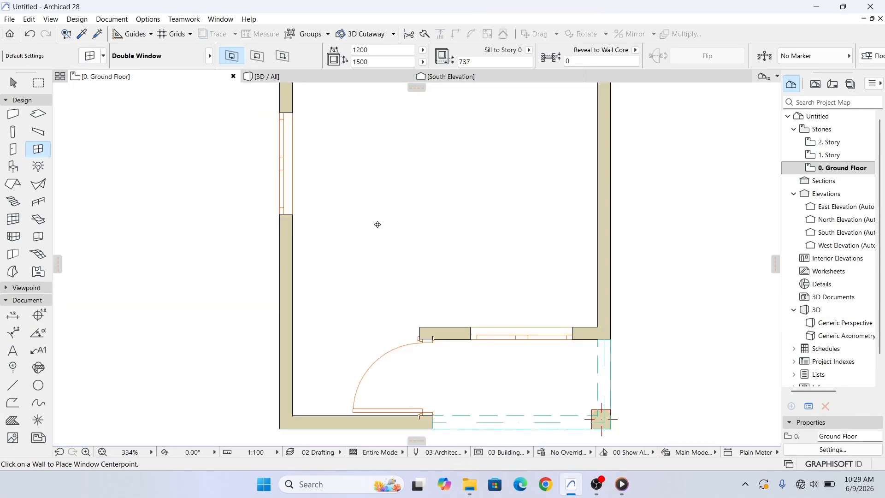
Move the long left wall's double window along the wall, closer to the partition of the back rooms
{"action": "scroll", "coordinate": [535, 362], "scroll_direction": "down", "scroll_amount": 5}
{"action": "scroll", "coordinate": [549, 362], "scroll_direction": "up", "scroll_amount": 3}
{"action": "scroll", "coordinate": [397, 237], "scroll_direction": "up", "scroll_amount": 2}
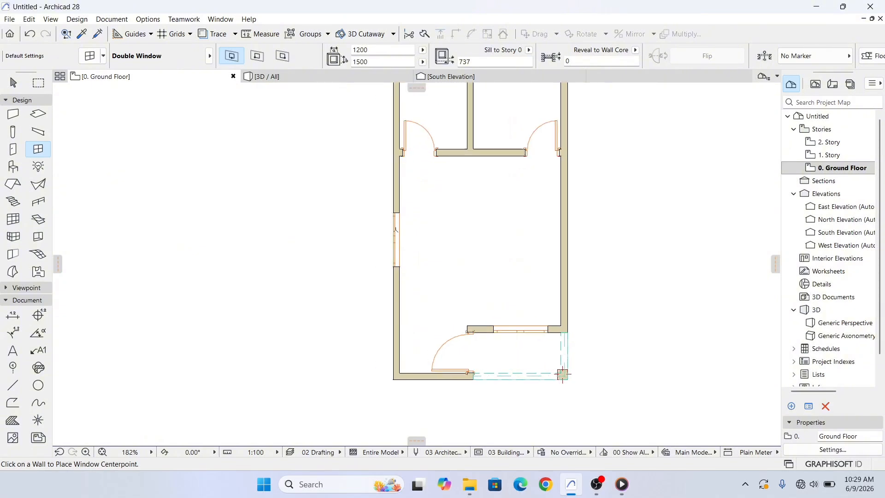
{"action": "middle_click_drag", "start_coordinate": [397, 238], "coordinate": [403, 268]}
{"action": "key", "text": "Escape"}
{"action": "left_click", "coordinate": [404, 267]}
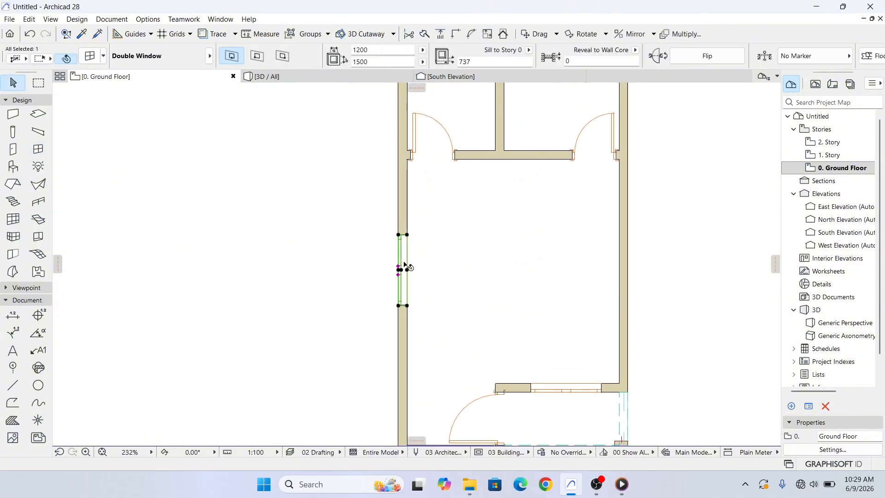
{"action": "left_click_drag", "start_coordinate": [404, 267], "coordinate": [404, 213]}
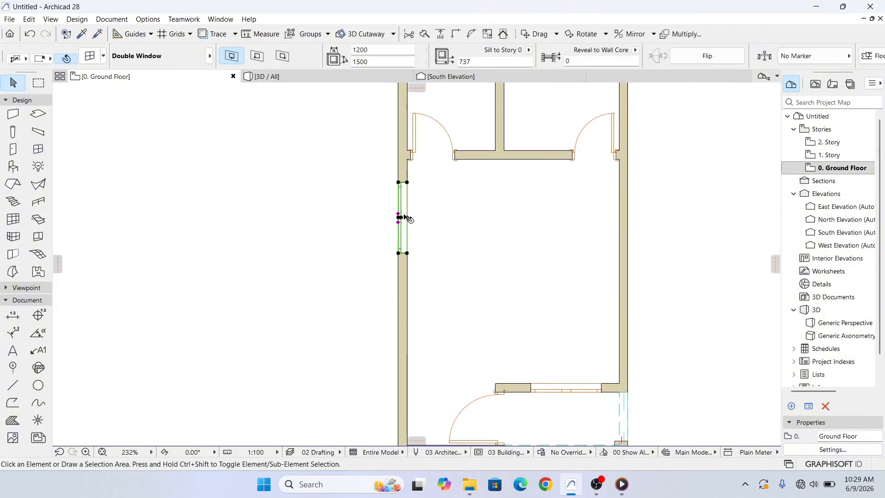
{"action": "left_click", "coordinate": [121, 134]}
Pick up that window's settings and place another 1200 × 1500 double window, sill 737, in the same wall, about 671 from the front corner
{"action": "scroll", "coordinate": [422, 228], "scroll_direction": "up", "scroll_amount": 3}
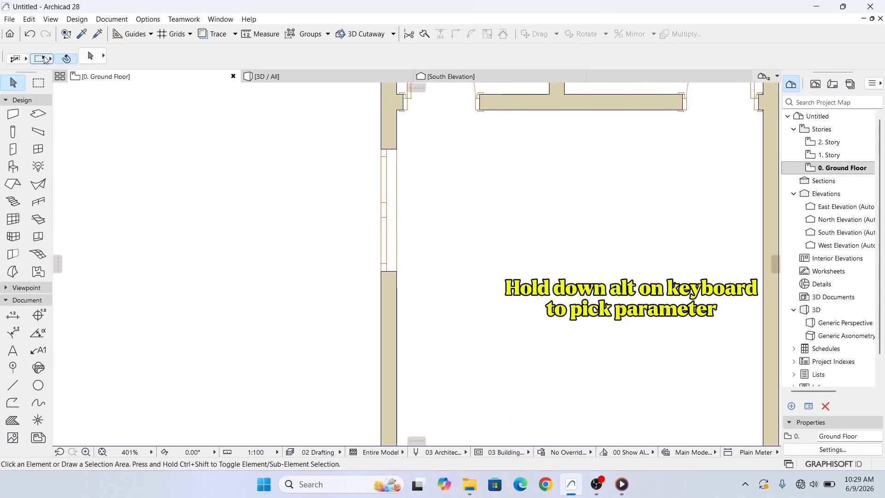
{"action": "key", "text": "alt"}
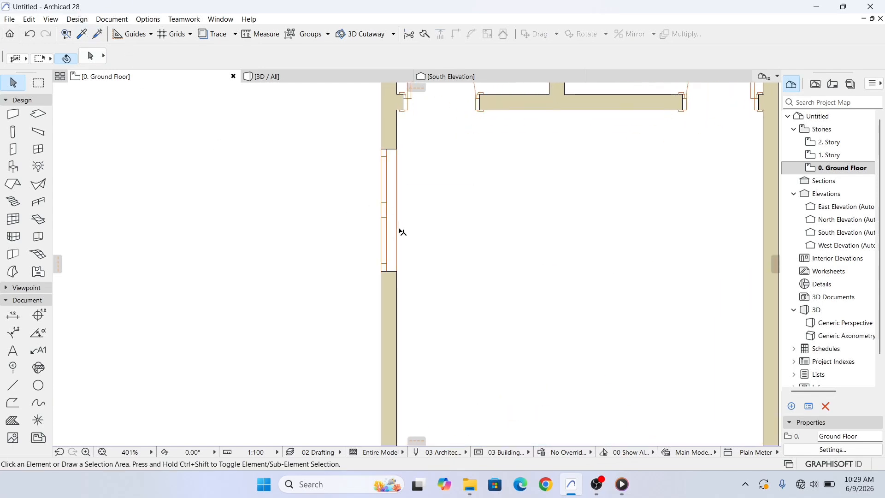
{"action": "left_click", "coordinate": [393, 236], "text": "alt"}
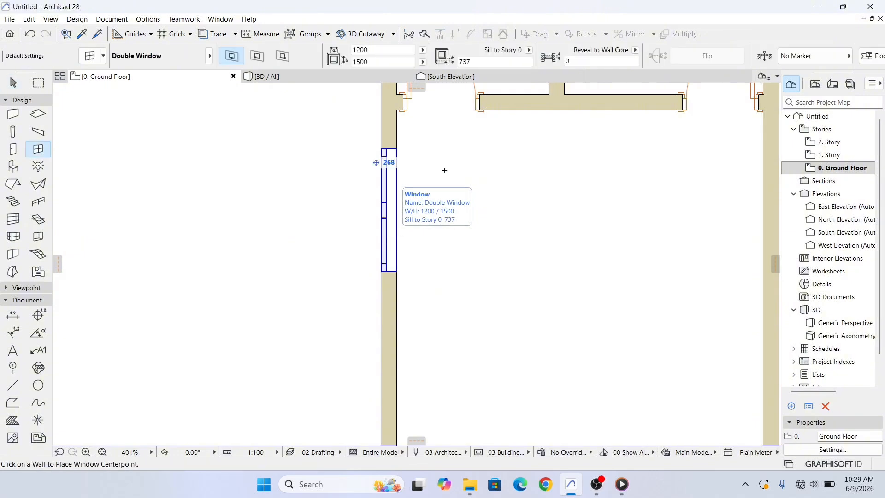
{"action": "scroll", "coordinate": [453, 156], "scroll_direction": "down", "scroll_amount": 3}
{"action": "scroll", "coordinate": [420, 319], "scroll_direction": "up", "scroll_amount": 3}
{"action": "middle_click_drag", "start_coordinate": [420, 319], "coordinate": [393, 243]}
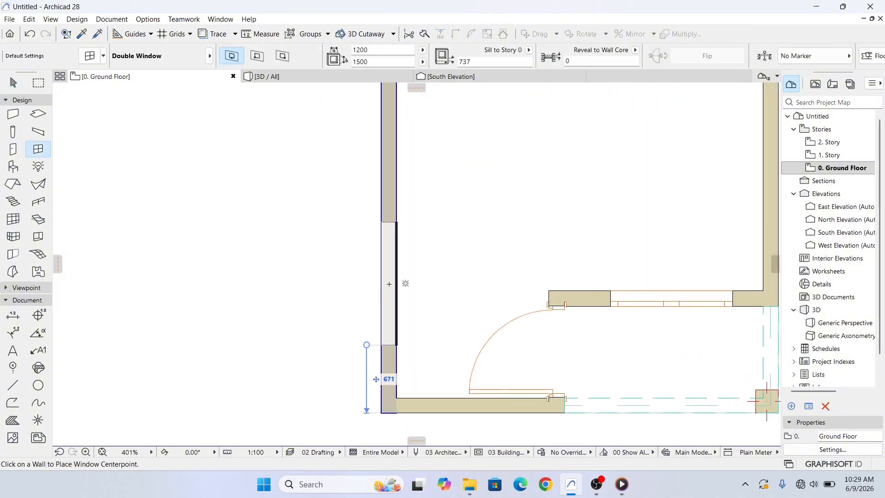
{"action": "left_click", "coordinate": [389, 284]}
{"action": "scroll", "coordinate": [340, 316], "scroll_direction": "down", "scroll_amount": 3}
{"action": "key", "text": "Escape"}
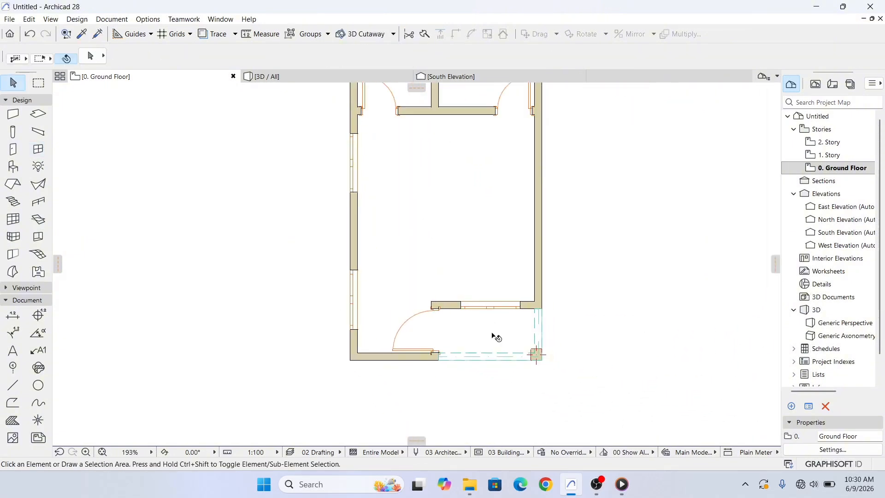
Open the default window settings and choose the single Window type from the basic windows library
{"action": "scroll", "coordinate": [492, 333], "scroll_direction": "down", "scroll_amount": 1}
{"action": "middle_click_drag", "start_coordinate": [491, 343], "coordinate": [462, 405]}
{"action": "scroll", "coordinate": [487, 375], "scroll_direction": "up", "scroll_amount": 1}
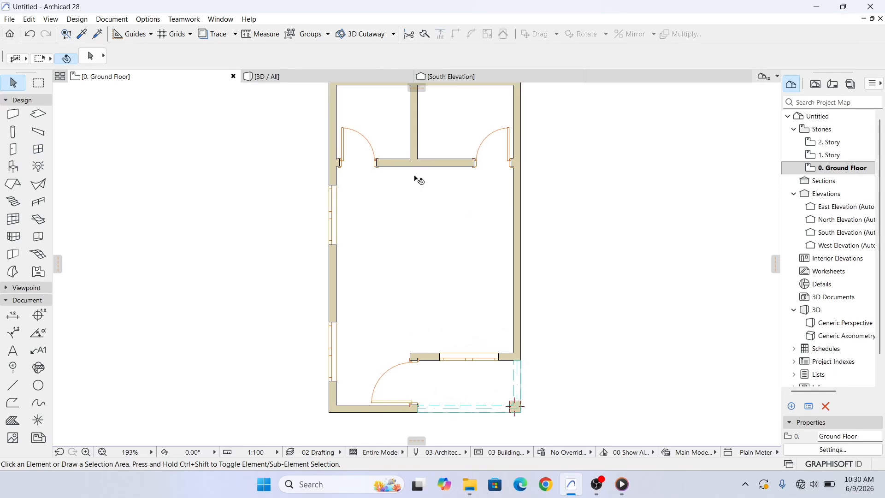
{"action": "middle_click_drag", "start_coordinate": [419, 180], "coordinate": [435, 254]}
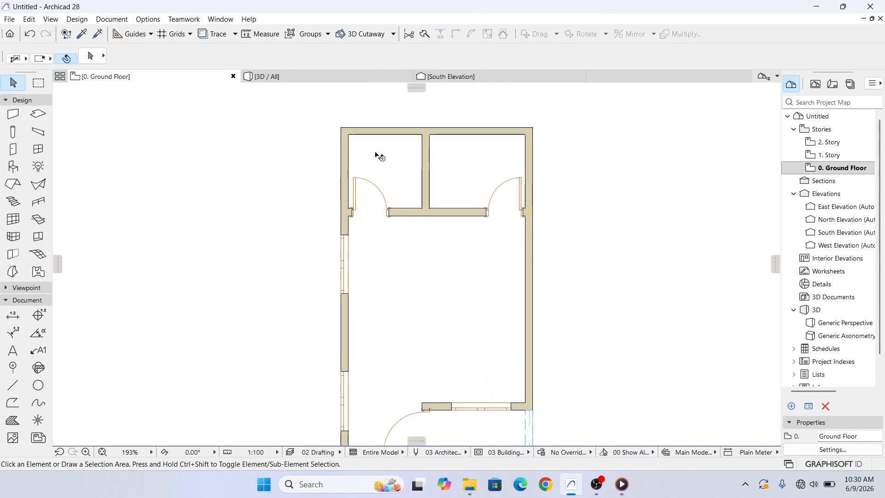
{"action": "scroll", "coordinate": [483, 170], "scroll_direction": "up", "scroll_amount": 2}
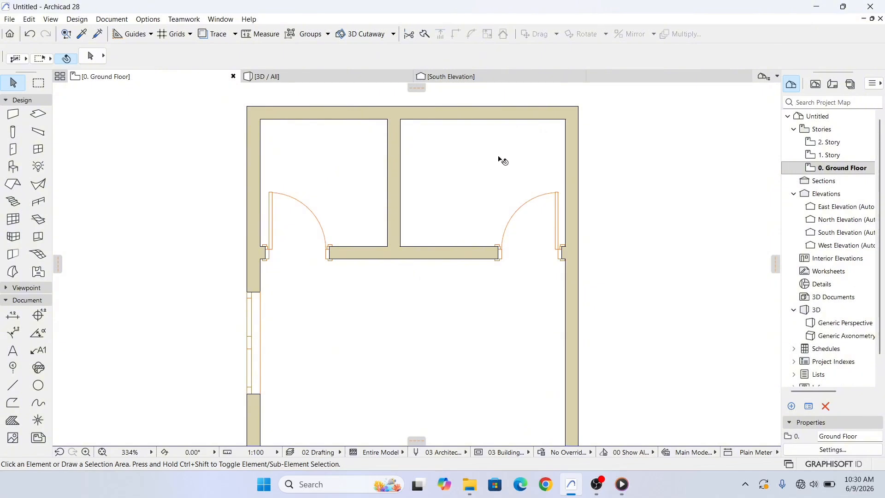
{"action": "scroll", "coordinate": [392, 160], "scroll_direction": "down", "scroll_amount": 1}
{"action": "scroll", "coordinate": [410, 226], "scroll_direction": "down", "scroll_amount": 1}
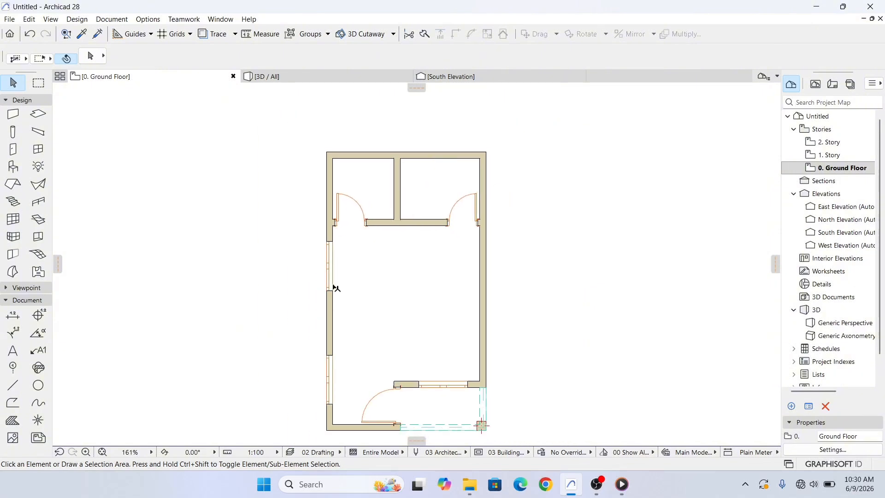
{"action": "scroll", "coordinate": [362, 221], "scroll_direction": "up", "scroll_amount": 2}
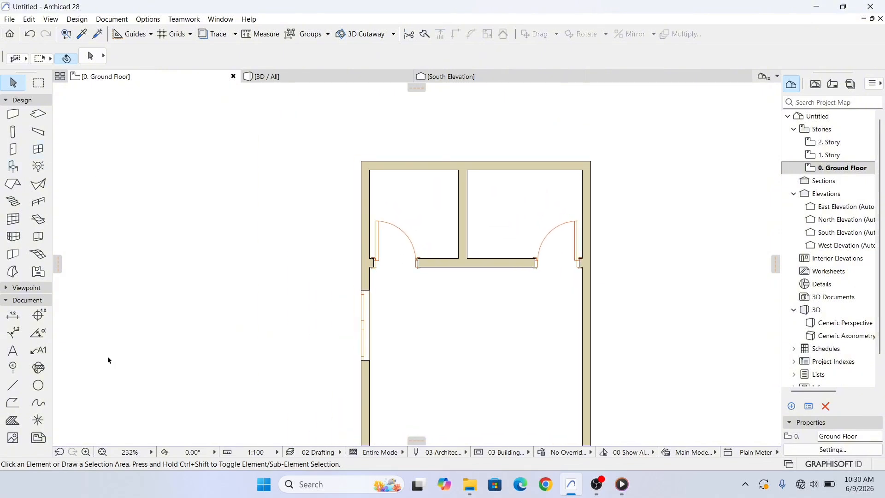
{"action": "left_click", "coordinate": [38, 149]}
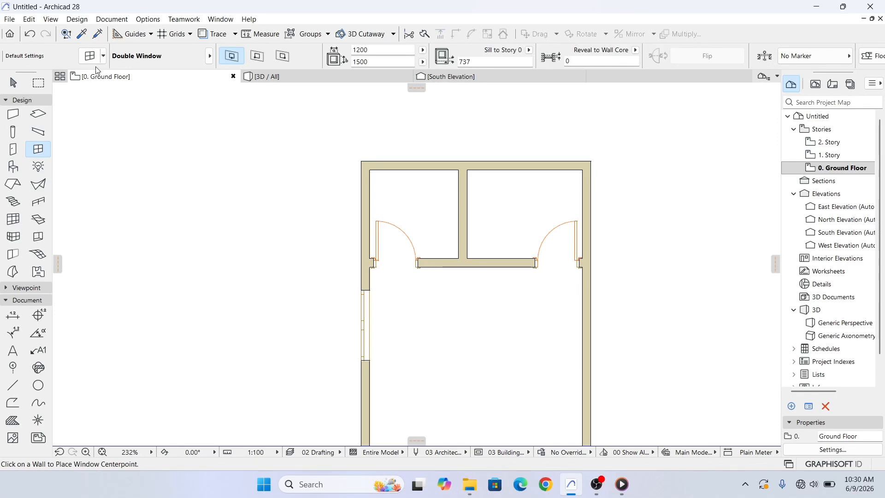
{"action": "key", "text": "ctrl+t"}
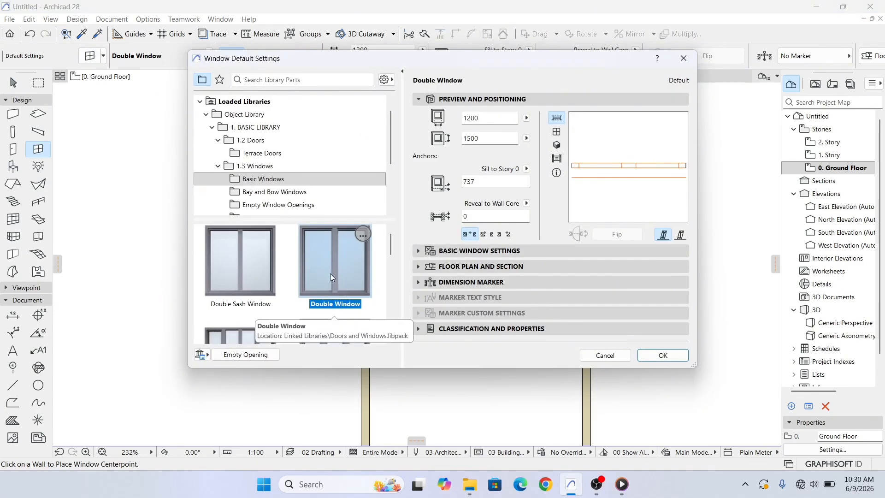
{"action": "scroll", "coordinate": [346, 270], "scroll_direction": "down", "scroll_amount": 5}
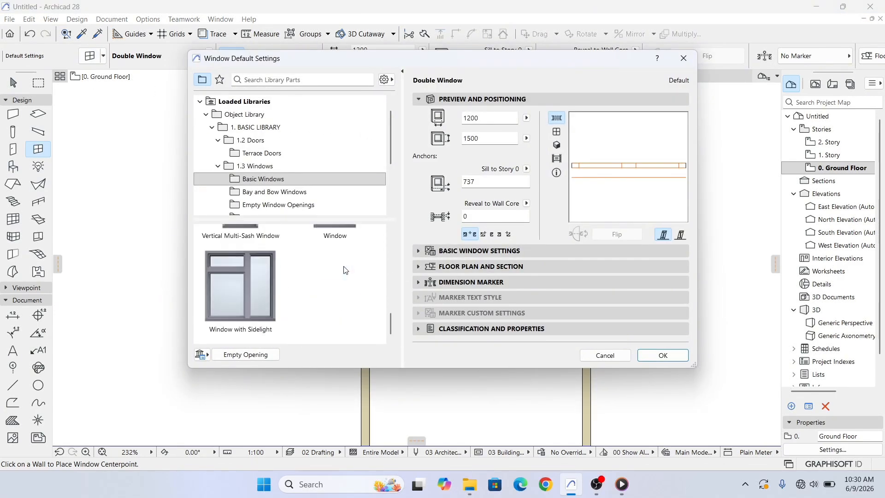
{"action": "scroll", "coordinate": [339, 265], "scroll_direction": "up", "scroll_amount": 2}
{"action": "left_click", "coordinate": [338, 295]}
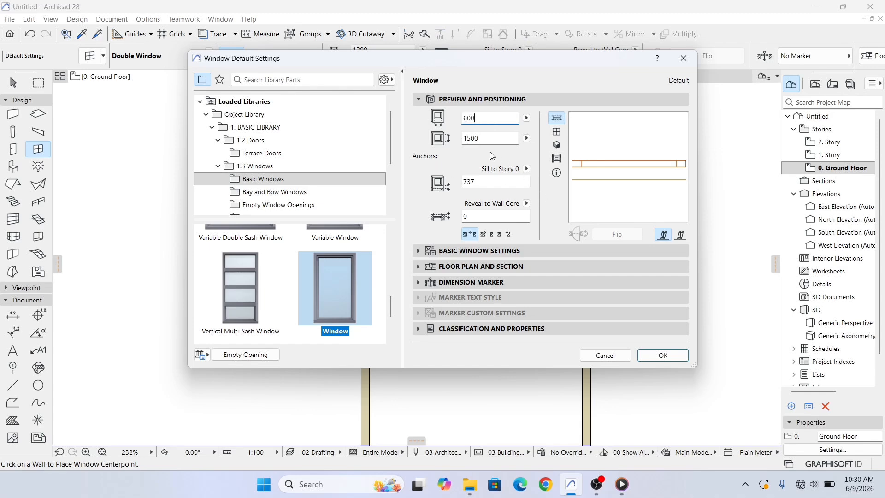
Set the window size to 600 × 650 and place it in the rear wall of the left back room
{"action": "left_click", "coordinate": [486, 139]}
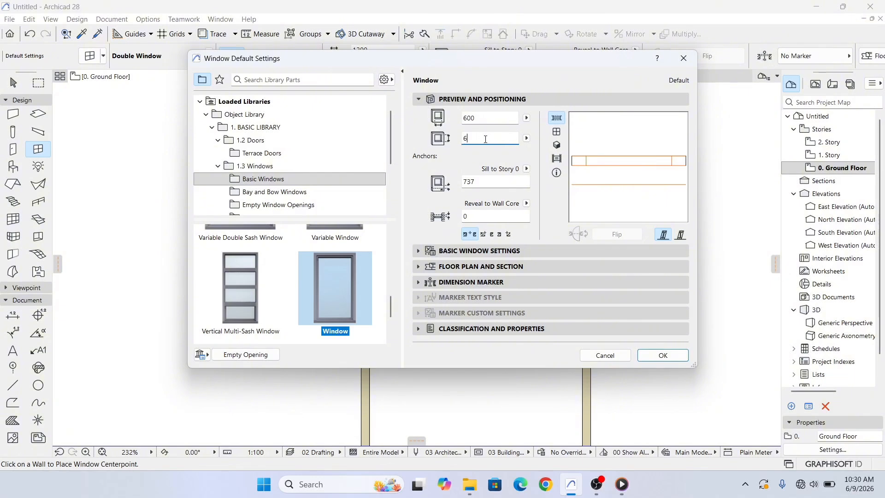
{"action": "key", "text": "Return"}
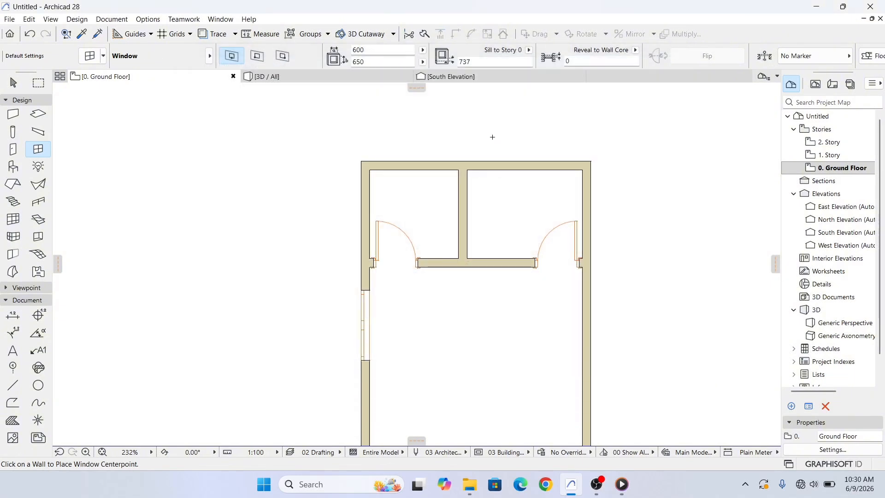
{"action": "scroll", "coordinate": [446, 168], "scroll_direction": "up", "scroll_amount": 3}
{"action": "left_click", "coordinate": [393, 164]}
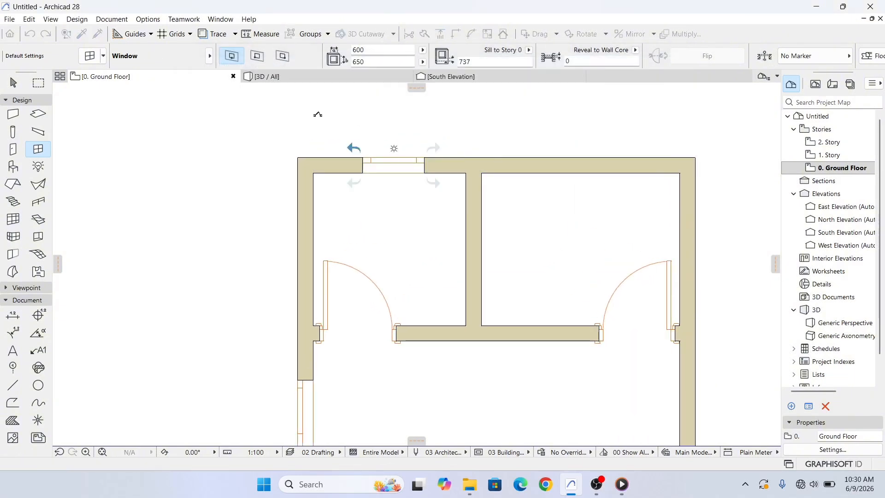
Examine the small rear window's placement in the 3D model and return to the ground floor plan
{"action": "left_click", "coordinate": [353, 79]}
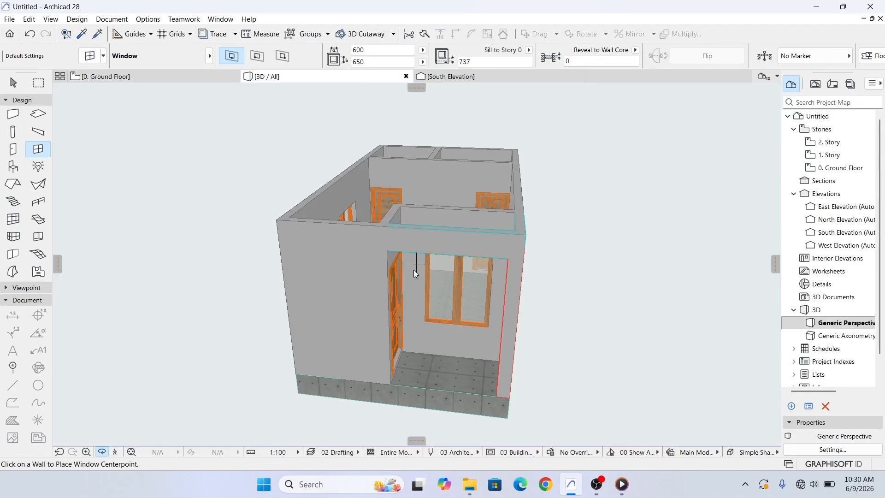
{"action": "scroll", "coordinate": [415, 282], "scroll_direction": "up", "scroll_amount": 10}
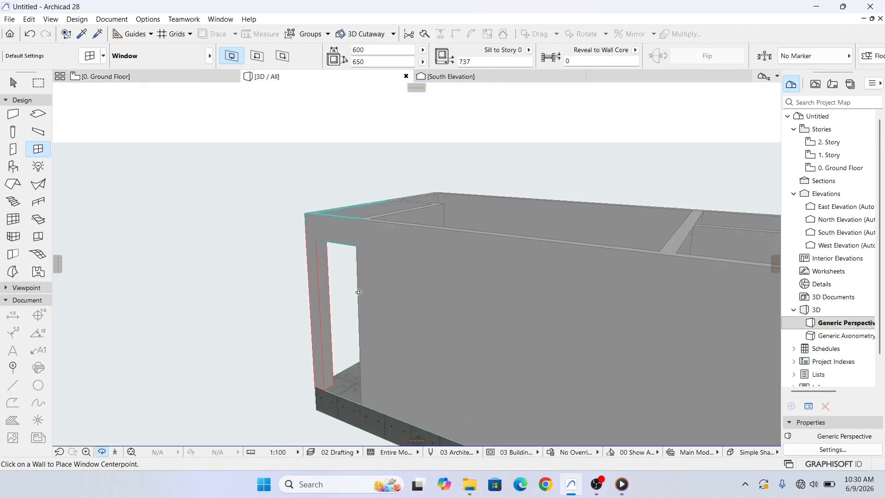
{"action": "scroll", "coordinate": [430, 292], "scroll_direction": "down", "scroll_amount": 3}
{"action": "middle_click_drag", "start_coordinate": [429, 291], "coordinate": [346, 253]}
{"action": "scroll", "coordinate": [350, 254], "scroll_direction": "down", "scroll_amount": 1}
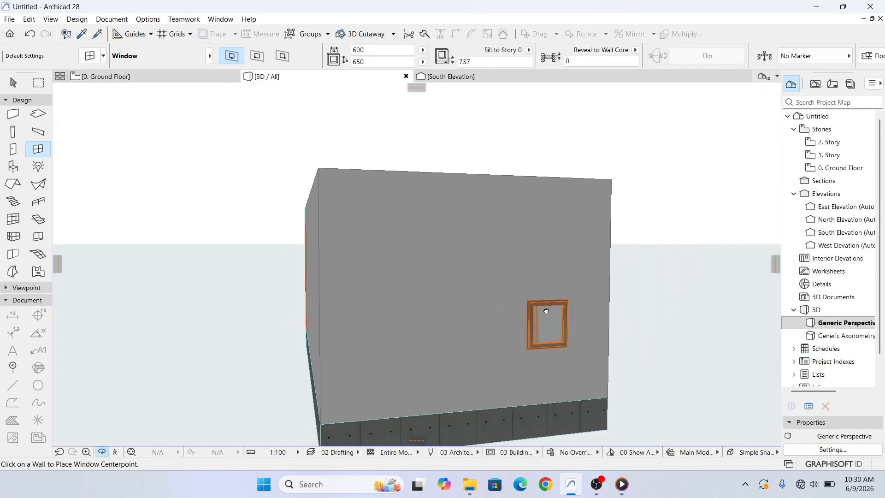
{"action": "middle_click_drag", "start_coordinate": [582, 337], "coordinate": [557, 318]}
{"action": "left_click_drag", "start_coordinate": [557, 319], "coordinate": [399, 330]}
{"action": "middle_click_drag", "start_coordinate": [400, 330], "coordinate": [382, 295], "text": "shift"}
{"action": "scroll", "coordinate": [243, 280], "scroll_direction": "down", "scroll_amount": 2}
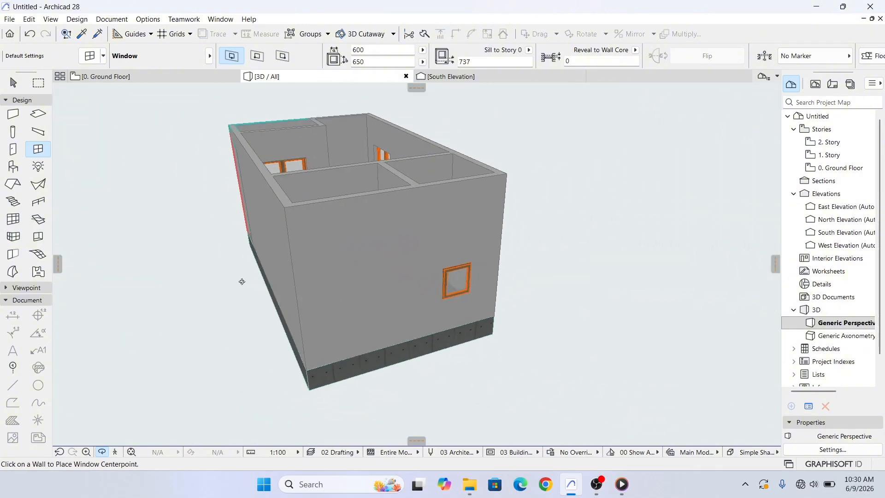
{"action": "middle_click_drag", "start_coordinate": [134, 265], "coordinate": [269, 295]}
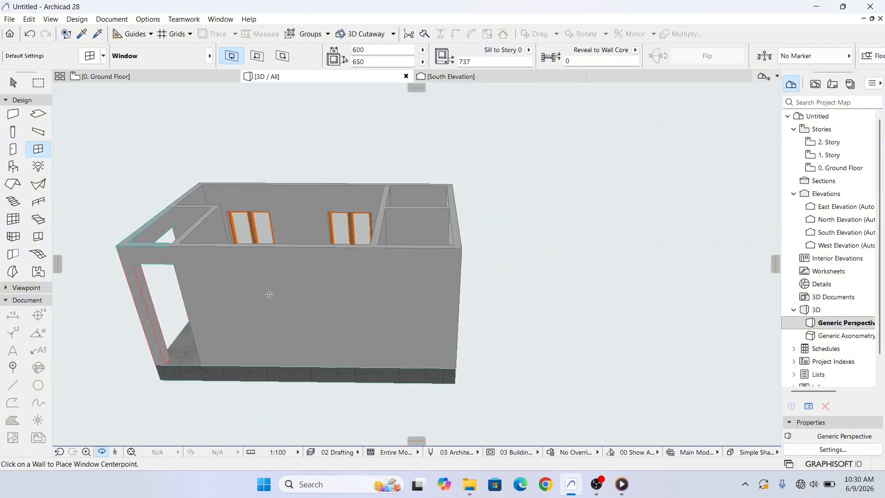
{"action": "left_click", "coordinate": [143, 77]}
Pick up the left wall's double window settings and place a 1200 × 1500 one in the right back room's rear wall, about 553 from the corner
{"action": "scroll", "coordinate": [463, 231], "scroll_direction": "down", "scroll_amount": 4}
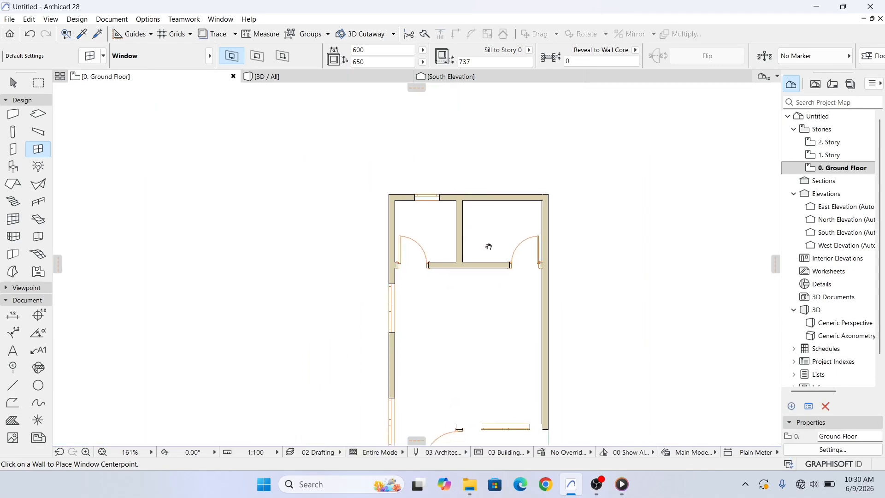
{"action": "scroll", "coordinate": [525, 253], "scroll_direction": "up", "scroll_amount": 4}
{"action": "key", "text": "Escape"}
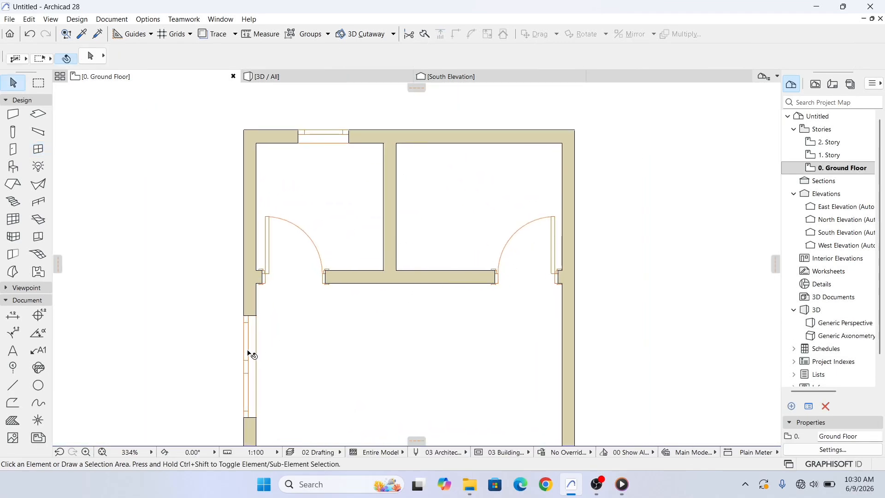
{"action": "left_click", "coordinate": [248, 346], "text": "alt"}
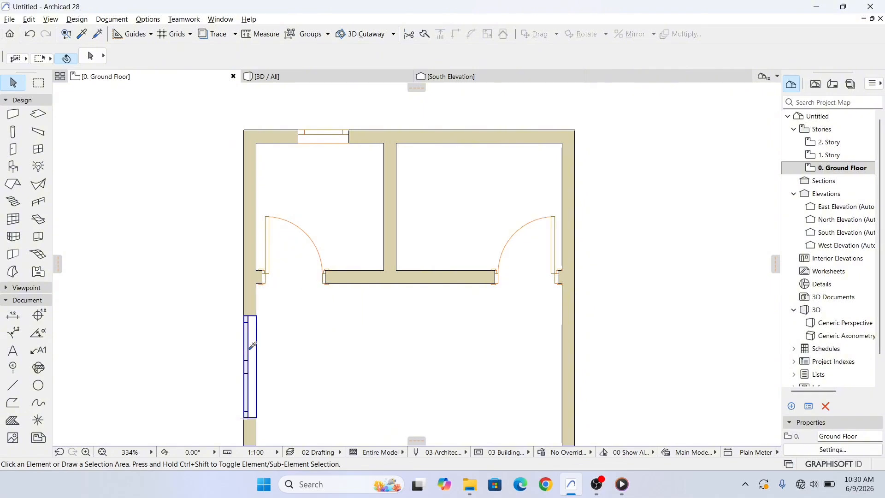
{"action": "scroll", "coordinate": [460, 239], "scroll_direction": "up", "scroll_amount": 3}
{"action": "scroll", "coordinate": [445, 194], "scroll_direction": "up", "scroll_amount": 3}
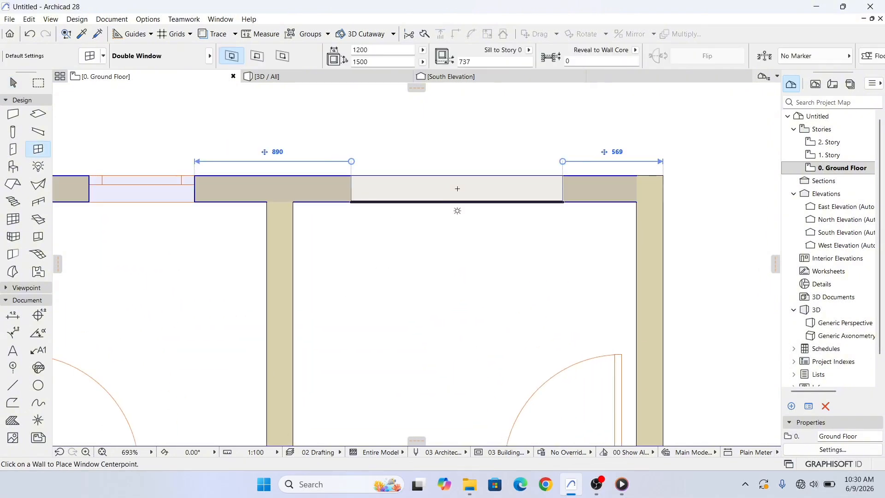
{"action": "left_click", "coordinate": [460, 189]}
{"action": "left_click", "coordinate": [315, 139]}
{"action": "key", "text": "Escape"}
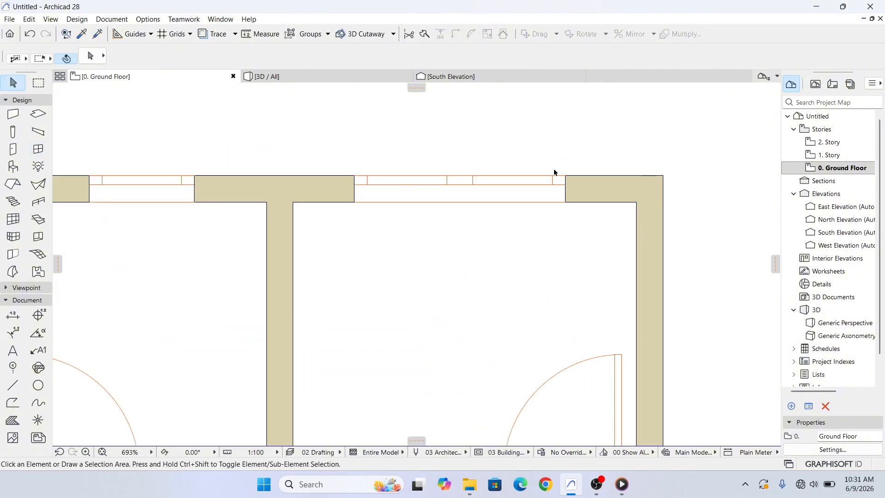
Open the North Elevation to view the two rear windows
{"action": "scroll", "coordinate": [480, 229], "scroll_direction": "down", "scroll_amount": 4}
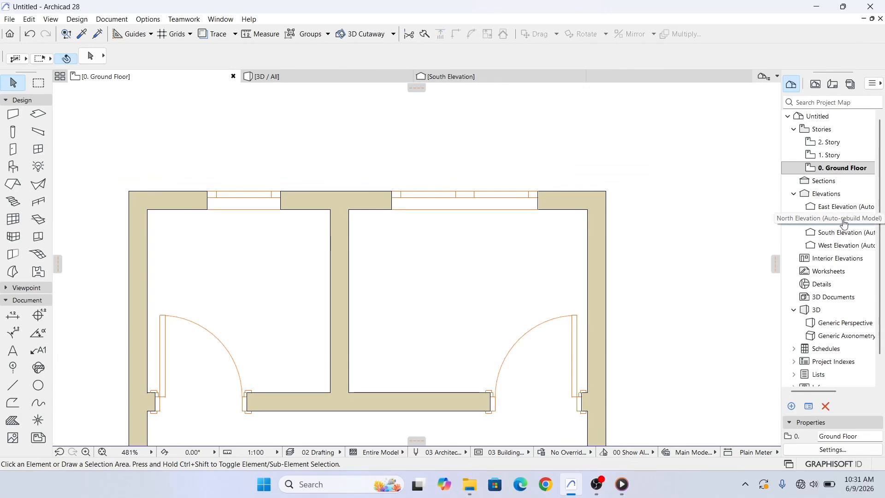
{"action": "double_click", "coordinate": [816, 220]}
{"action": "scroll", "coordinate": [436, 286], "scroll_direction": "up", "scroll_amount": 6}
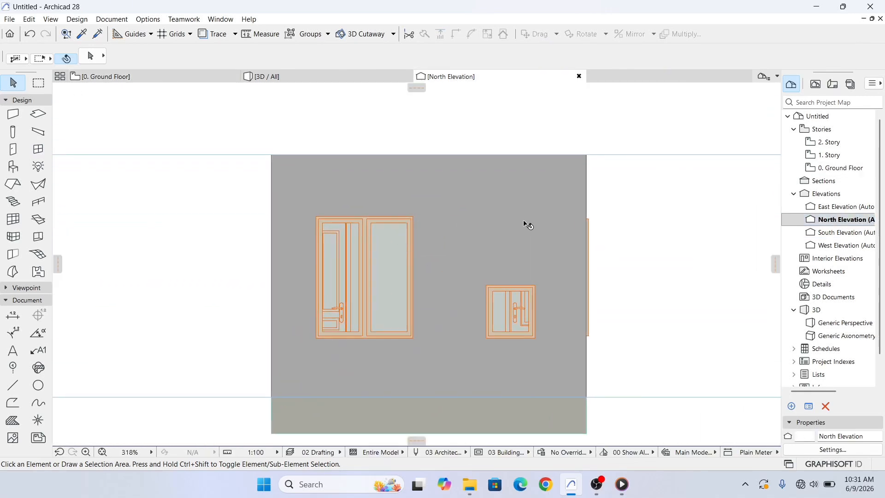
Compare the top levels of the rear double window and the side wall's window using temporary horizontal lines
{"action": "left_click", "coordinate": [19, 388]}
{"action": "scroll", "coordinate": [400, 239], "scroll_direction": "up", "scroll_amount": 5}
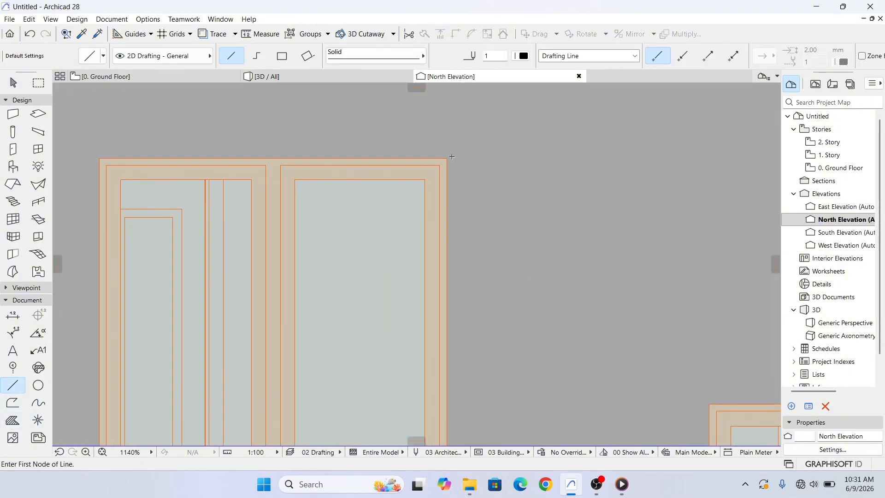
{"action": "left_click", "coordinate": [447, 156]}
{"action": "scroll", "coordinate": [330, 220], "scroll_direction": "down", "scroll_amount": 3}
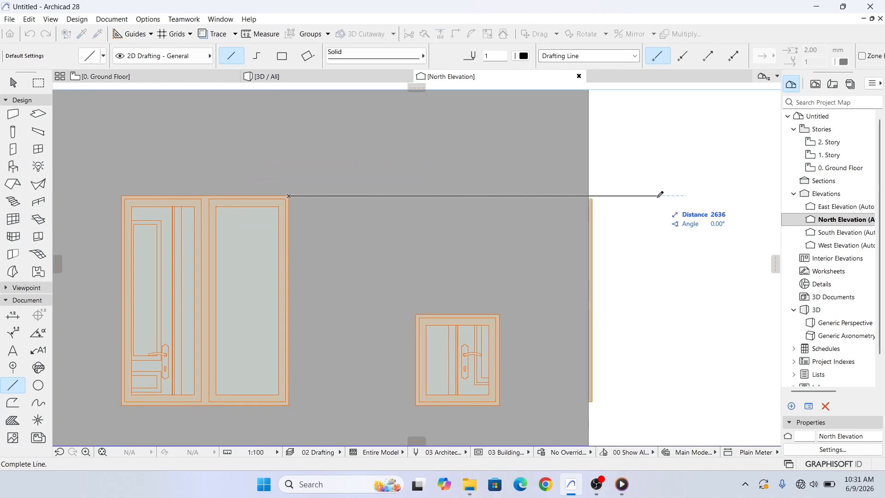
{"action": "left_click", "coordinate": [660, 194]}
{"action": "scroll", "coordinate": [571, 193], "scroll_direction": "up", "scroll_amount": 6}
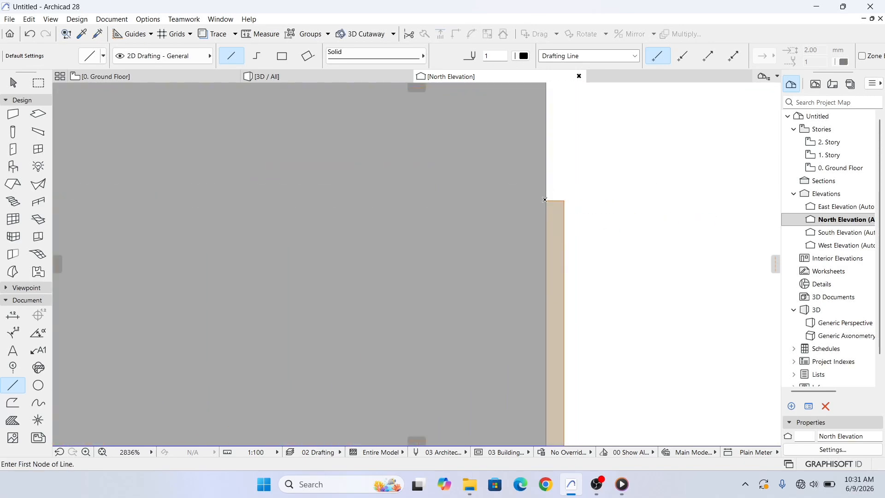
{"action": "left_click", "coordinate": [545, 200]}
{"action": "scroll", "coordinate": [421, 197], "scroll_direction": "down", "scroll_amount": 6}
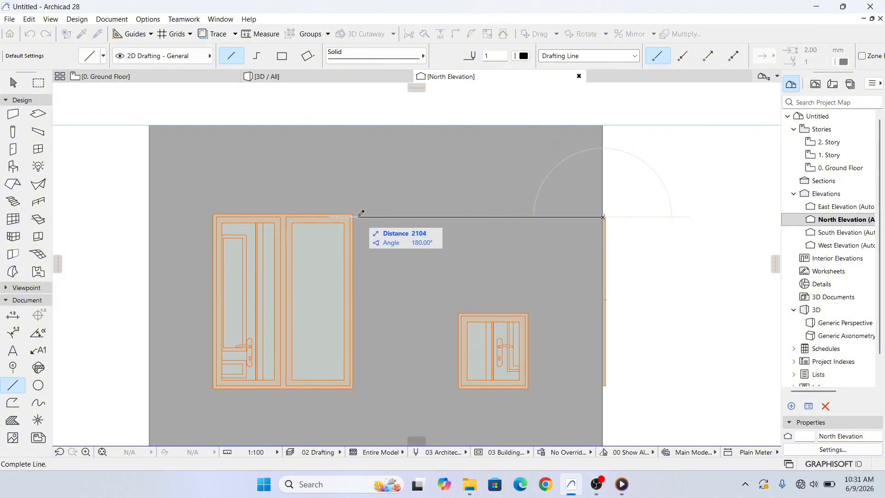
{"action": "key", "text": "Escape"}
{"action": "key", "text": "Escape"}
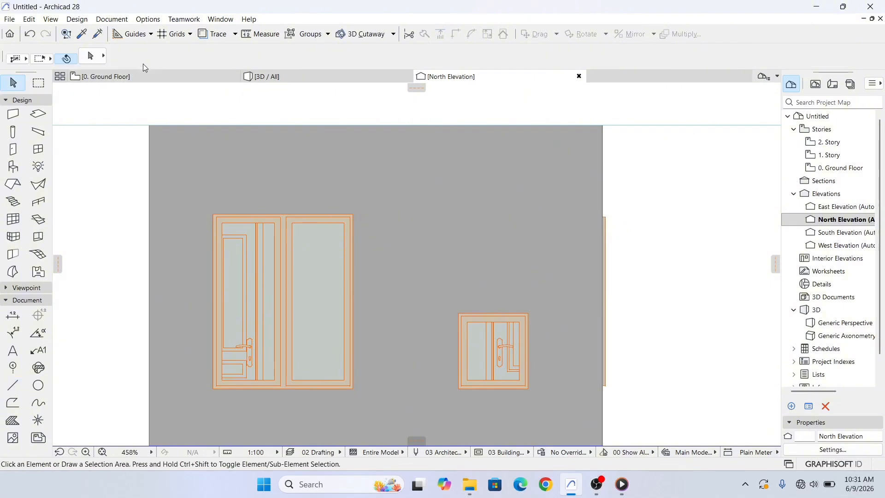
Check the size and sill settings of the double windows on the ground floor plan and return to the North Elevation
{"action": "left_click", "coordinate": [139, 75]}
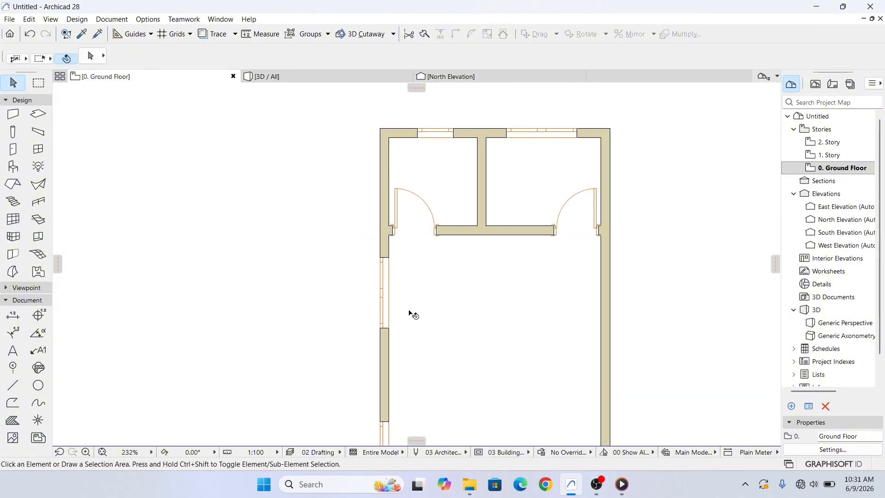
{"action": "scroll", "coordinate": [411, 313], "scroll_direction": "up", "scroll_amount": 4}
{"action": "left_click", "coordinate": [351, 247]}
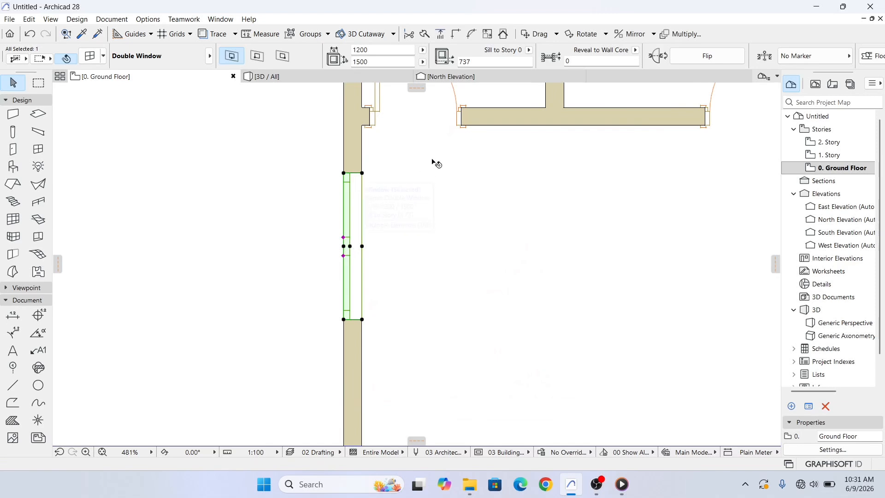
{"action": "scroll", "coordinate": [474, 367], "scroll_direction": "down", "scroll_amount": 5}
{"action": "scroll", "coordinate": [569, 347], "scroll_direction": "up", "scroll_amount": 4}
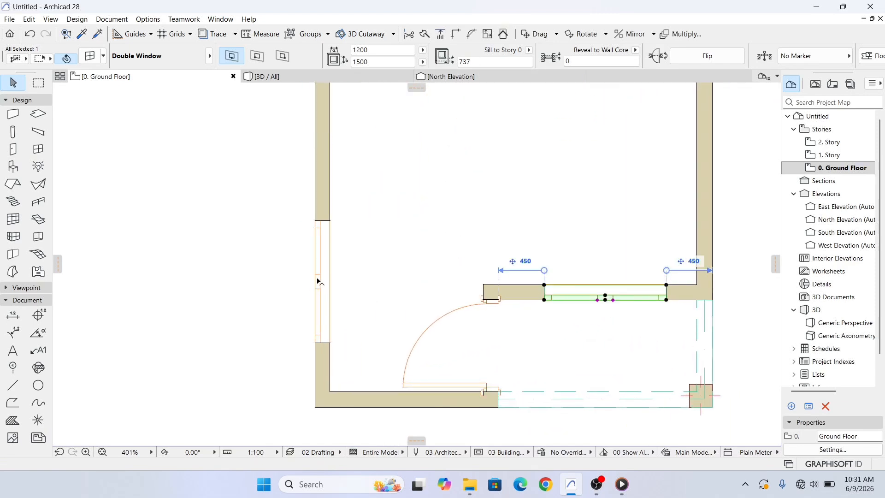
{"action": "left_click", "coordinate": [318, 280]}
{"action": "left_click", "coordinate": [325, 277]}
{"action": "scroll", "coordinate": [296, 366], "scroll_direction": "down", "scroll_amount": 5}
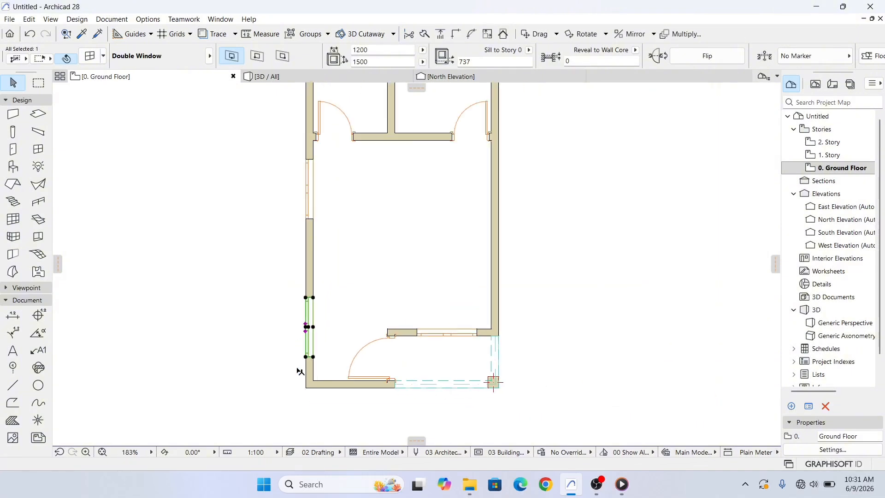
{"action": "scroll", "coordinate": [410, 159], "scroll_direction": "up", "scroll_amount": 4}
{"action": "left_click", "coordinate": [415, 161]}
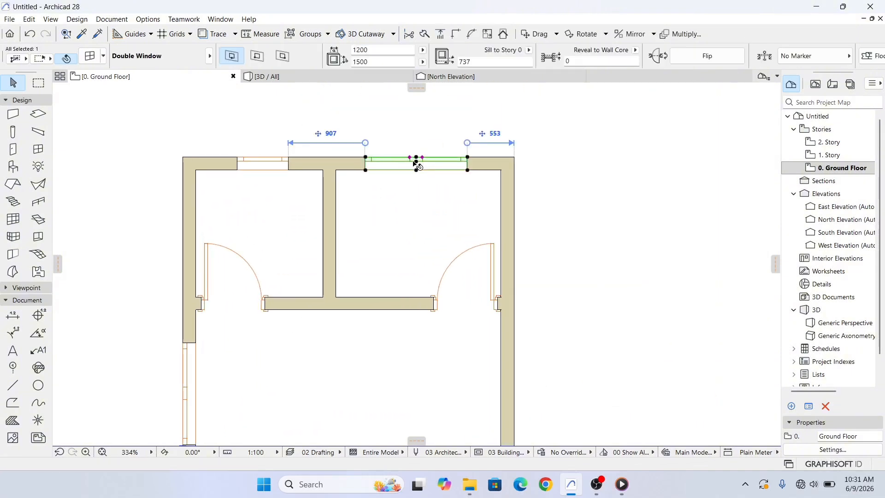
{"action": "left_click", "coordinate": [281, 102]}
{"action": "left_click", "coordinate": [477, 78]}
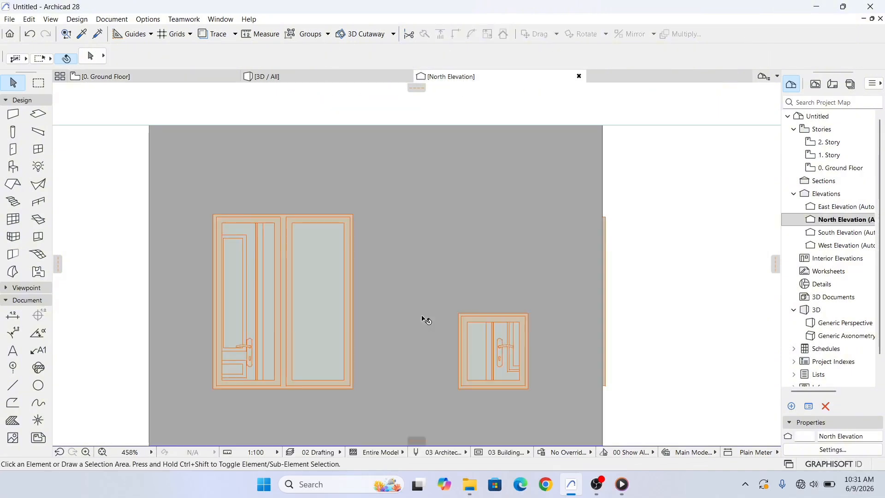
Draw a horizontal reference line from the rear double window's top corner across to beyond the small rear window
{"action": "left_click", "coordinate": [13, 385]}
{"action": "scroll", "coordinate": [328, 199], "scroll_direction": "up", "scroll_amount": 5}
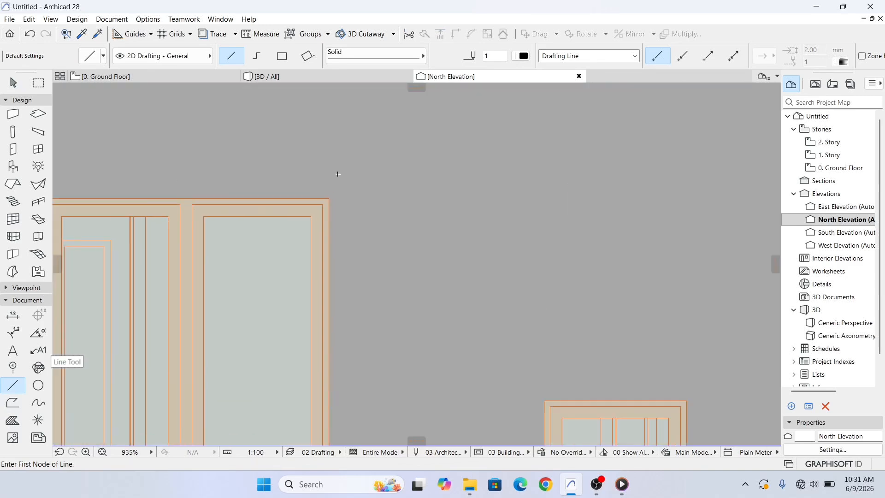
{"action": "left_click", "coordinate": [325, 208]}
{"action": "scroll", "coordinate": [324, 208], "scroll_direction": "down", "scroll_amount": 5}
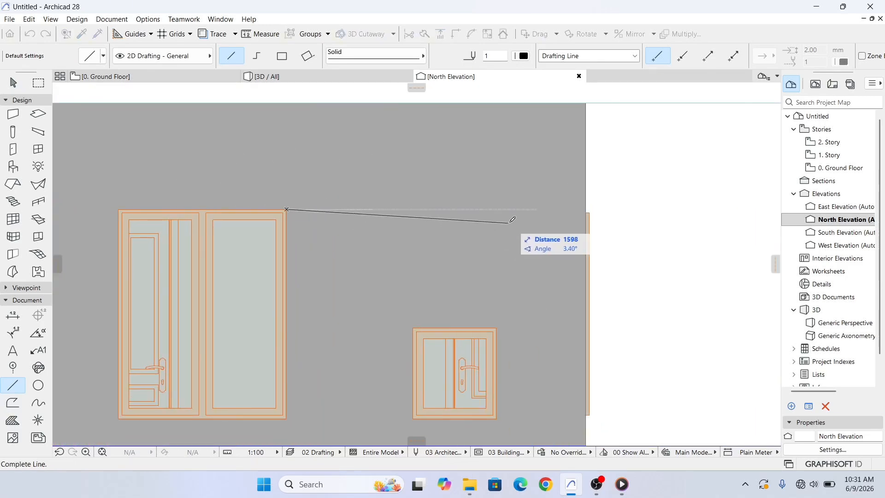
{"action": "left_click", "coordinate": [525, 209]}
{"action": "key", "text": "Escape"}
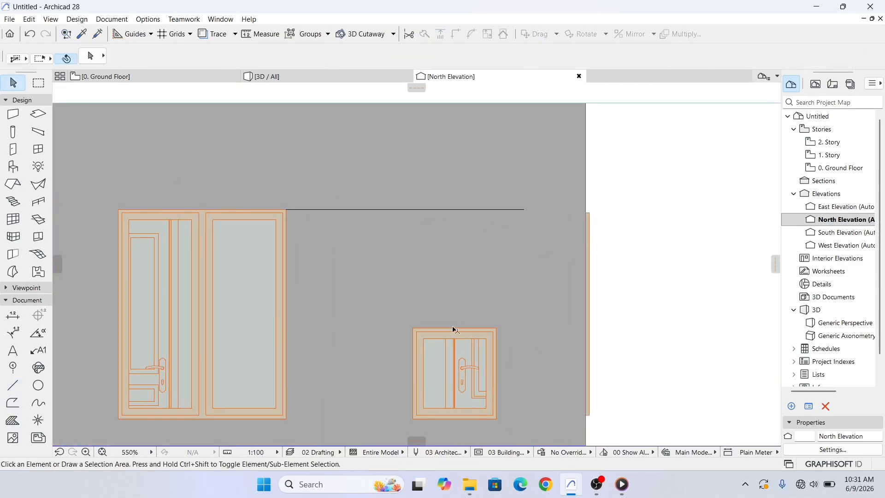
Move the small rear window straight up so its top edge meets the horizontal reference line
{"action": "left_click", "coordinate": [428, 342]}
{"action": "key", "text": "ctrl+d"}
{"action": "left_click", "coordinate": [412, 328]}
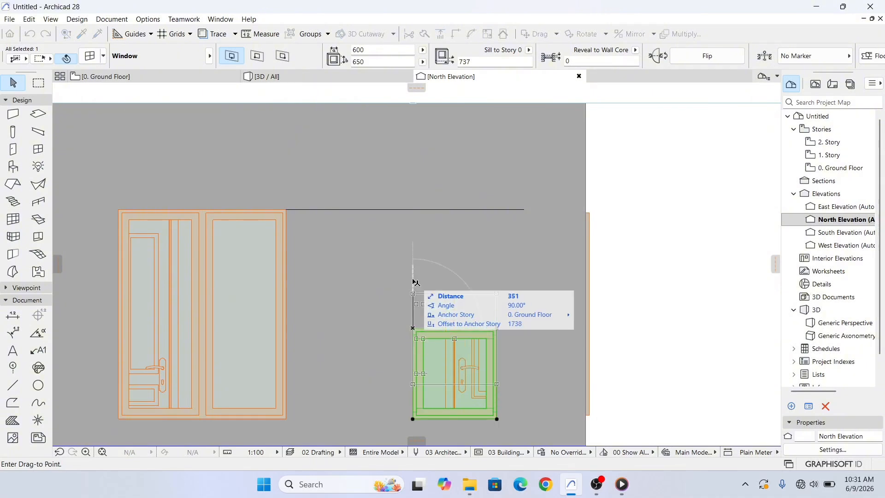
{"action": "left_click", "coordinate": [415, 210]}
{"action": "left_click", "coordinate": [597, 161]}
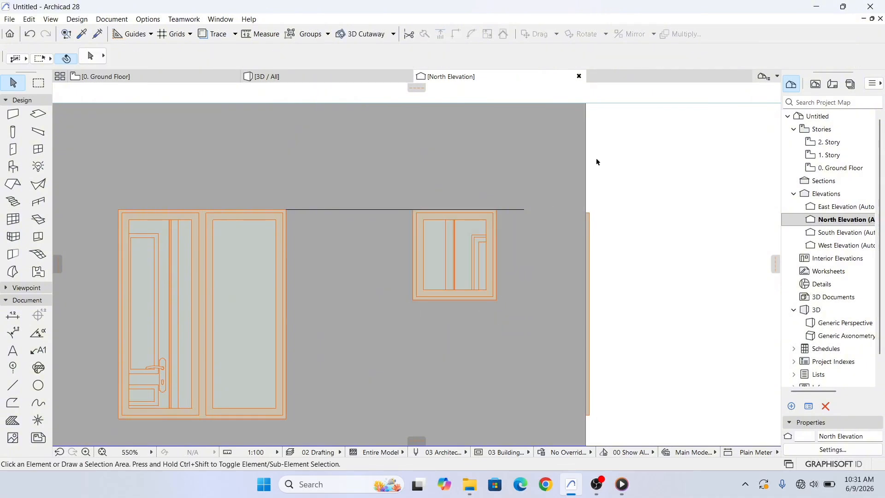
{"action": "left_click", "coordinate": [477, 230]}
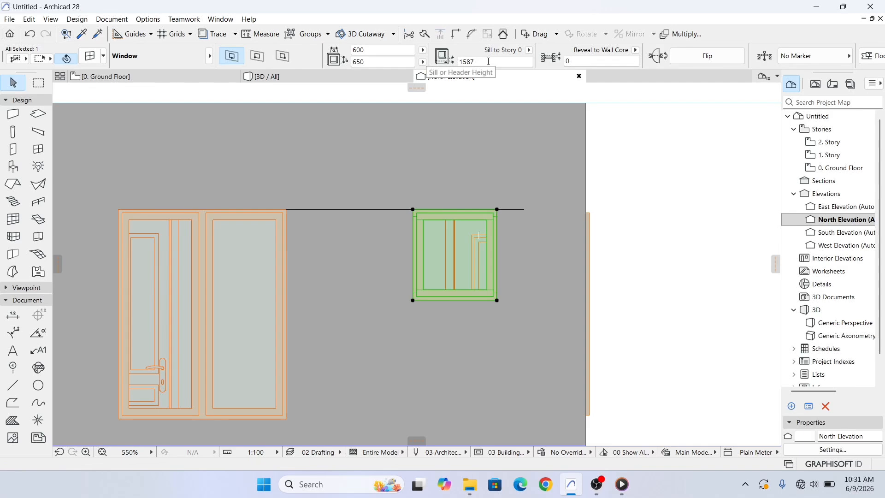
{"action": "scroll", "coordinate": [510, 156], "scroll_direction": "down", "scroll_amount": 4}
{"action": "scroll", "coordinate": [485, 215], "scroll_direction": "up", "scroll_amount": 3}
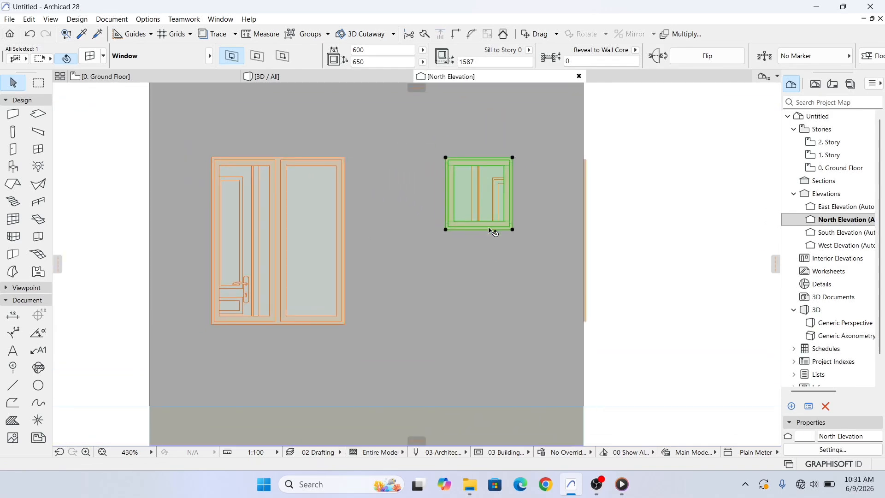
{"action": "scroll", "coordinate": [492, 229], "scroll_direction": "down", "scroll_amount": 3}
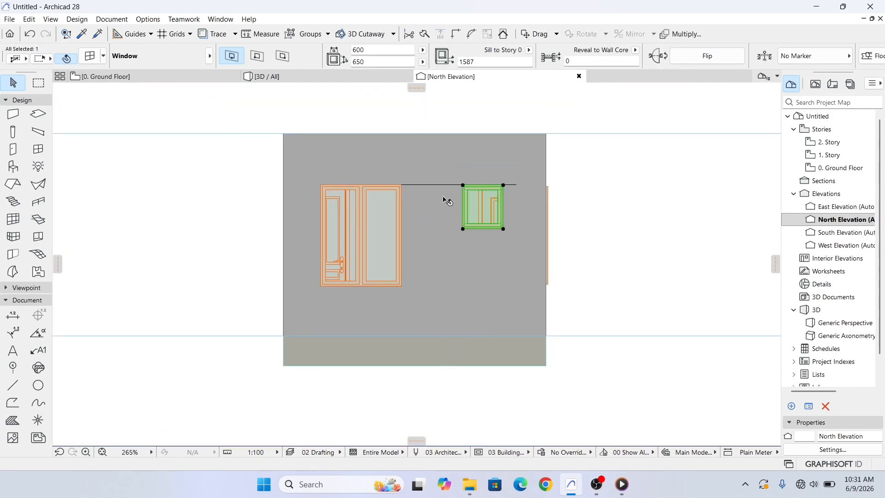
{"action": "scroll", "coordinate": [444, 199], "scroll_direction": "up", "scroll_amount": 2}
Delete the double window and the reference line from the rear wall in the North Elevation
{"action": "left_click", "coordinate": [346, 221]}
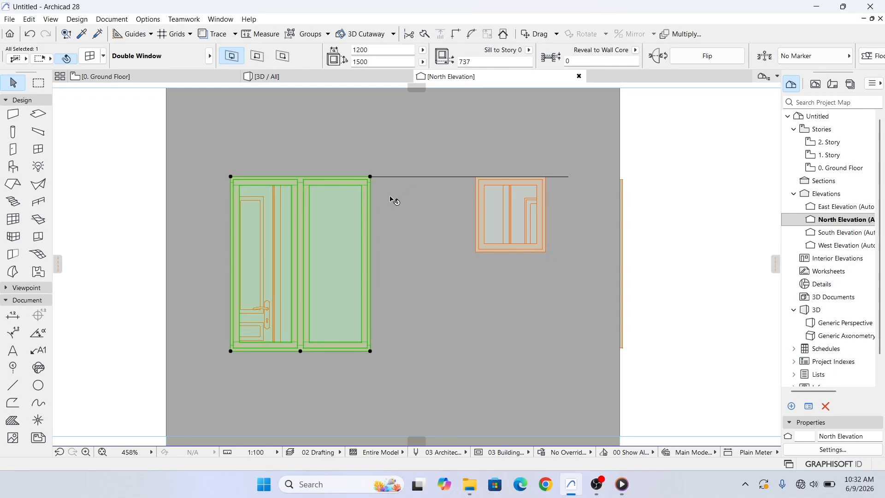
{"action": "key", "text": "Delete"}
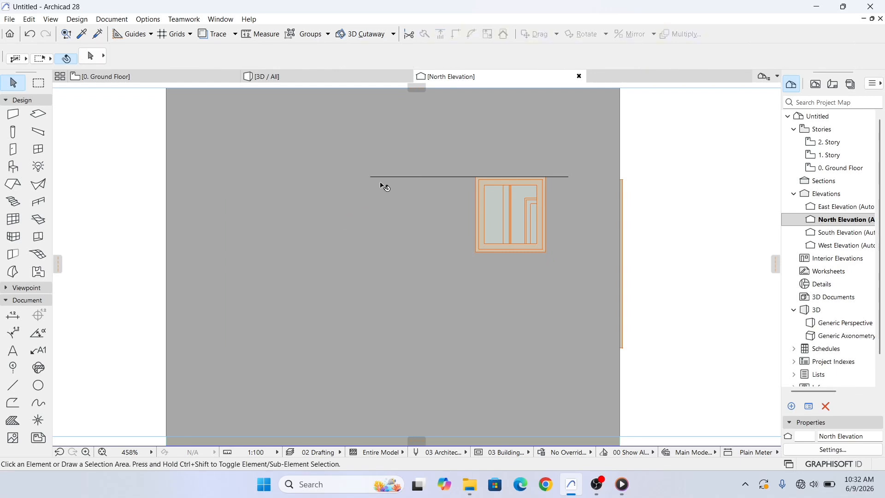
{"action": "left_click", "coordinate": [379, 177]}
{"action": "key", "text": "Delete"}
Pick up the small rear window's settings on the ground floor plan and place a 600 × 650 one in the right back room's rear wall, about 704 from the corner
{"action": "left_click", "coordinate": [194, 81]}
{"action": "scroll", "coordinate": [261, 144], "scroll_direction": "up", "scroll_amount": 3}
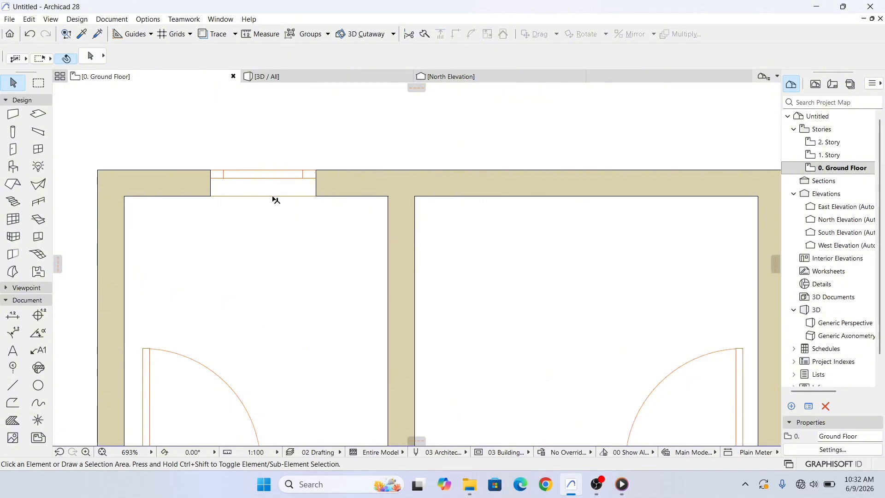
{"action": "left_click", "coordinate": [277, 184], "text": "alt"}
{"action": "scroll", "coordinate": [381, 217], "scroll_direction": "down", "scroll_amount": 3}
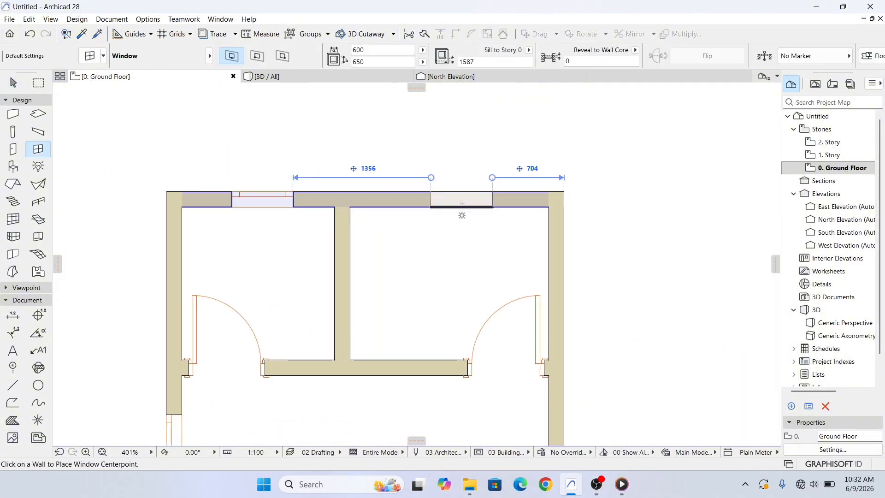
{"action": "left_click", "coordinate": [462, 203]}
{"action": "scroll", "coordinate": [423, 240], "scroll_direction": "down", "scroll_amount": 5}
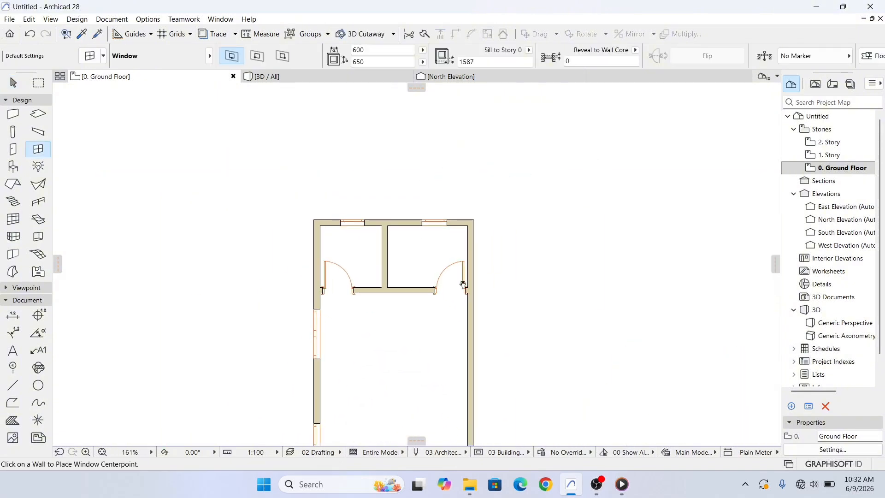
{"action": "middle_click_drag", "start_coordinate": [463, 284], "coordinate": [444, 268]}
{"action": "key", "text": "Escape"}
Review the ground floor plan's doors and windows from the back rooms to the front porch
{"action": "middle_click_drag", "start_coordinate": [429, 352], "coordinate": [458, 275]}
{"action": "scroll", "coordinate": [459, 276], "scroll_direction": "down", "scroll_amount": 3}
{"action": "scroll", "coordinate": [450, 347], "scroll_direction": "up", "scroll_amount": 3}
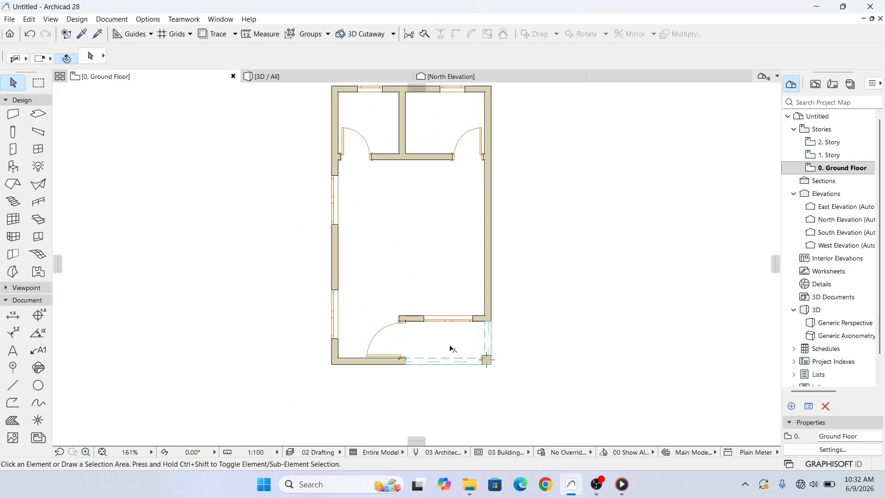
{"action": "scroll", "coordinate": [455, 379], "scroll_direction": "up", "scroll_amount": 3}
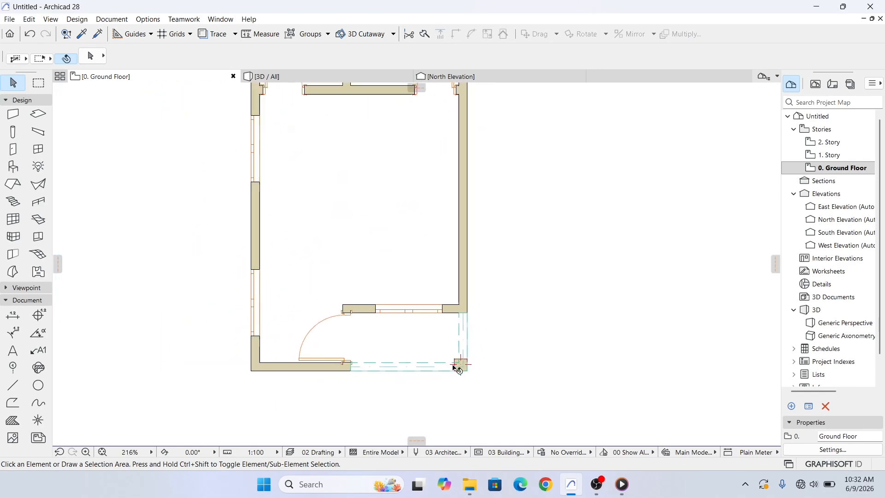
{"action": "scroll", "coordinate": [458, 369], "scroll_direction": "down", "scroll_amount": 8}
{"action": "scroll", "coordinate": [478, 302], "scroll_direction": "up", "scroll_amount": 7}
{"action": "scroll", "coordinate": [490, 348], "scroll_direction": "down", "scroll_amount": 2}
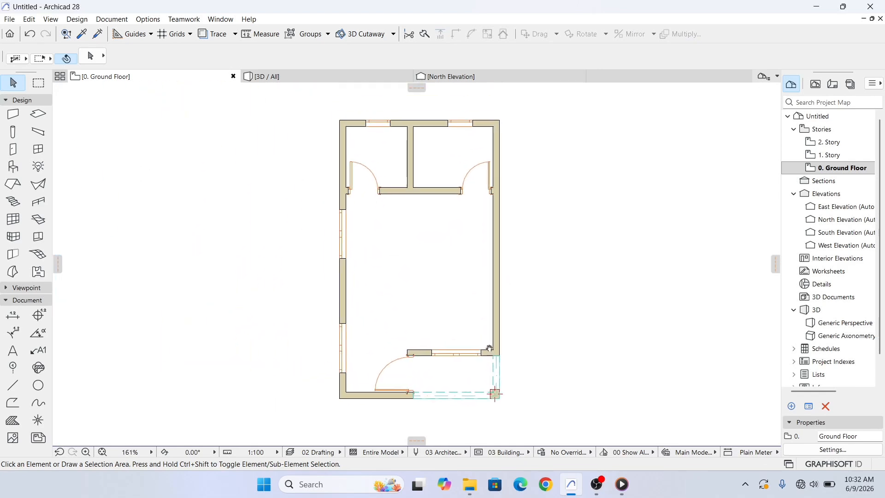
{"action": "scroll", "coordinate": [474, 346], "scroll_direction": "up", "scroll_amount": 2}
{"action": "scroll", "coordinate": [466, 309], "scroll_direction": "down", "scroll_amount": 2}
{"action": "scroll", "coordinate": [459, 315], "scroll_direction": "up", "scroll_amount": 3}
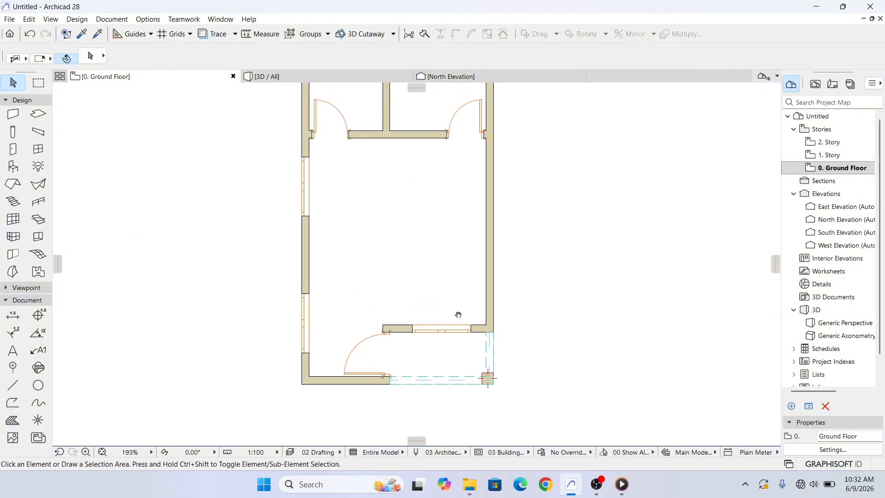
{"action": "scroll", "coordinate": [459, 315], "scroll_direction": "down", "scroll_amount": 3}
Inspect the house in 3D from several sides, checking the front porch, entrance door and windows
{"action": "left_click", "coordinate": [305, 77]}
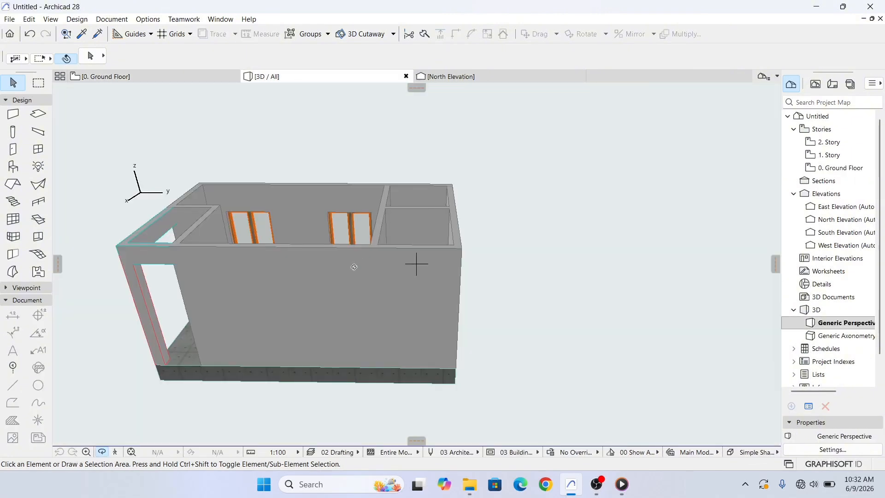
{"action": "left_click_drag", "start_coordinate": [282, 289], "coordinate": [351, 300]}
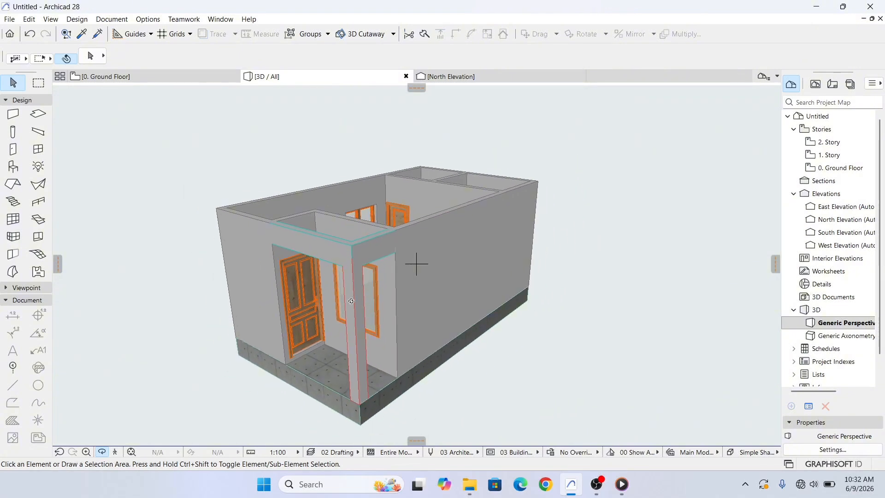
{"action": "scroll", "coordinate": [351, 301], "scroll_direction": "down", "scroll_amount": 1}
{"action": "middle_click_drag", "start_coordinate": [351, 300], "coordinate": [407, 302]}
{"action": "scroll", "coordinate": [407, 301], "scroll_direction": "up", "scroll_amount": 4}
{"action": "left_click_drag", "start_coordinate": [407, 302], "coordinate": [523, 288]}
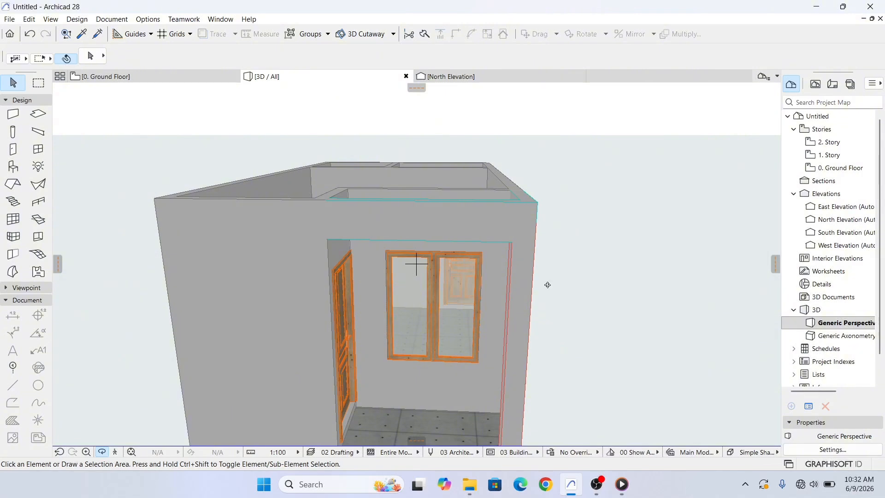
{"action": "left_click_drag", "start_coordinate": [547, 285], "coordinate": [376, 292]}
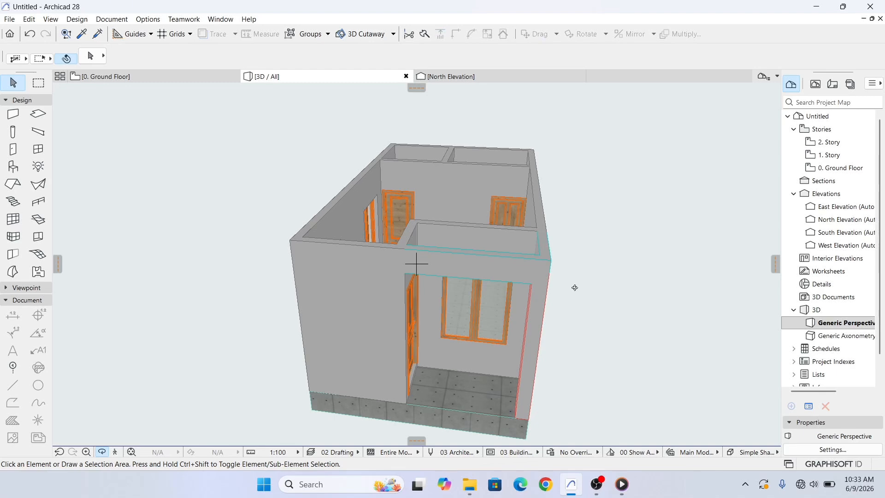
{"action": "mouse_move", "coordinate": [552, 287]}
{"action": "left_mouse_down"}
{"action": "mouse_move", "coordinate": [460, 222]}
{"action": "mouse_move", "coordinate": [468, 244]}
{"action": "mouse_move", "coordinate": [465, 332]}
{"action": "mouse_move", "coordinate": [517, 326]}
{"action": "mouse_move", "coordinate": [474, 216]}
{"action": "mouse_move", "coordinate": [589, 251]}
{"action": "mouse_move", "coordinate": [443, 231]}
{"action": "mouse_move", "coordinate": [366, 235]}
{"action": "mouse_move", "coordinate": [451, 207]}
{"action": "mouse_move", "coordinate": [449, 265]}
{"action": "mouse_move", "coordinate": [430, 324]}
{"action": "mouse_move", "coordinate": [392, 234]}
{"action": "mouse_move", "coordinate": [610, 219]}
{"action": "mouse_move", "coordinate": [364, 310]}
{"action": "mouse_move", "coordinate": [383, 316]}
{"action": "mouse_move", "coordinate": [416, 263]}
{"action": "left_mouse_up"}
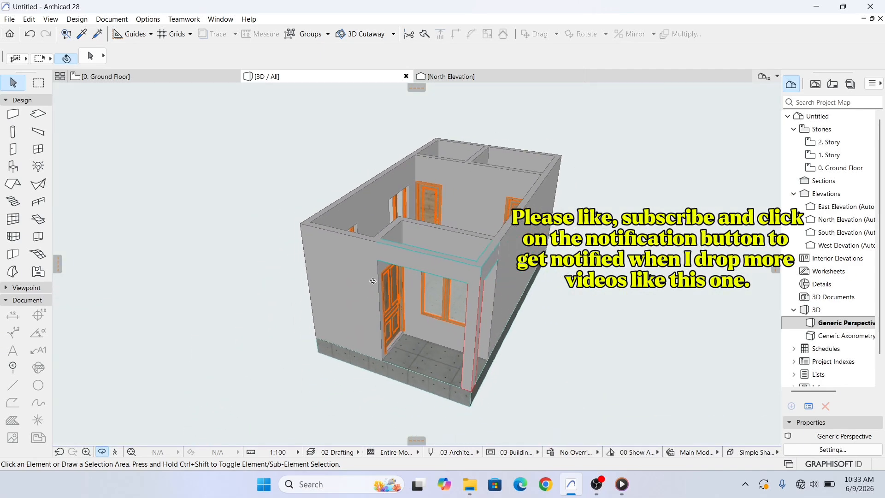
Draw a 450 thick rectangular slab over the house's full outer footprint on the ground floor plan and check it in 3D
{"action": "double_click", "coordinate": [841, 168]}
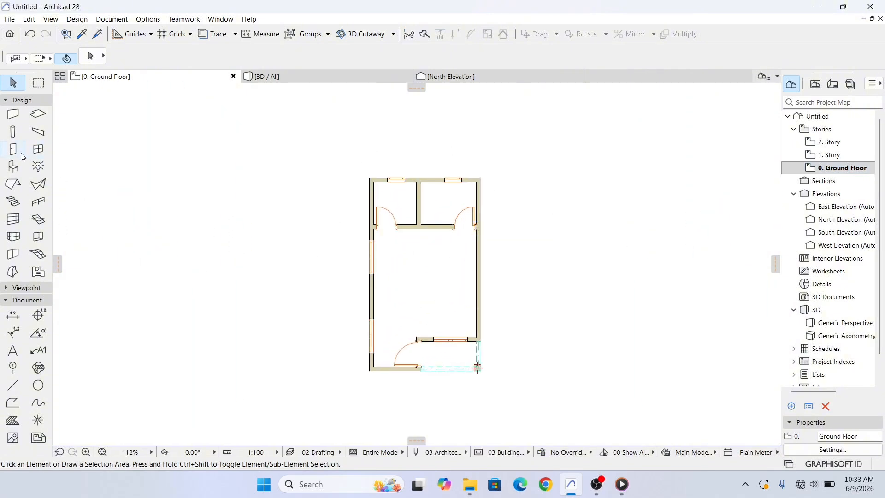
{"action": "left_click", "coordinate": [38, 119]}
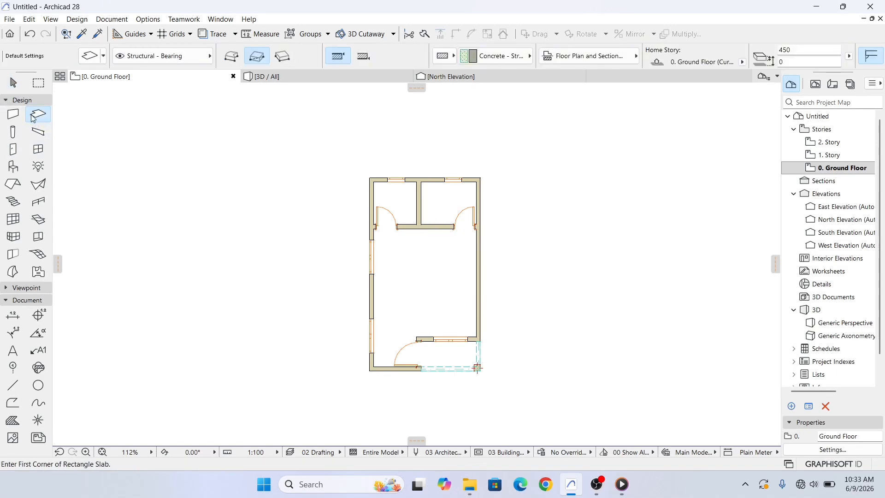
{"action": "scroll", "coordinate": [452, 334], "scroll_direction": "up", "scroll_amount": 5}
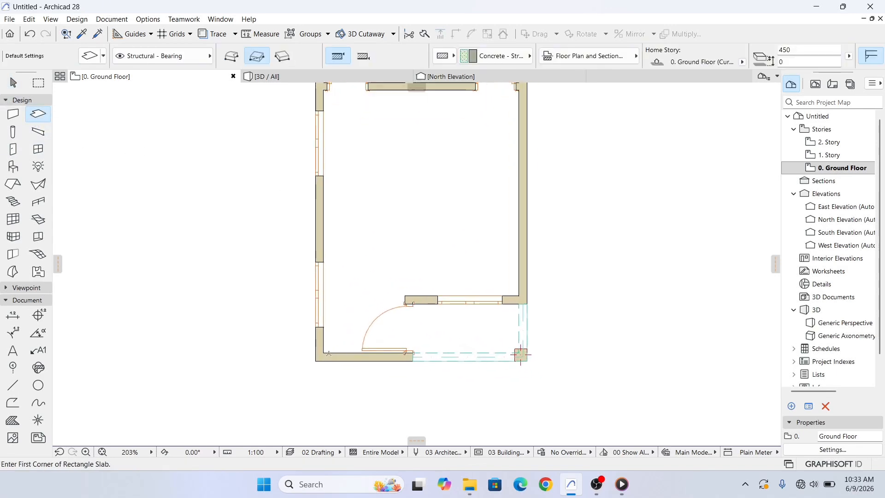
{"action": "left_click", "coordinate": [311, 364]}
{"action": "scroll", "coordinate": [415, 313], "scroll_direction": "down", "scroll_amount": 5}
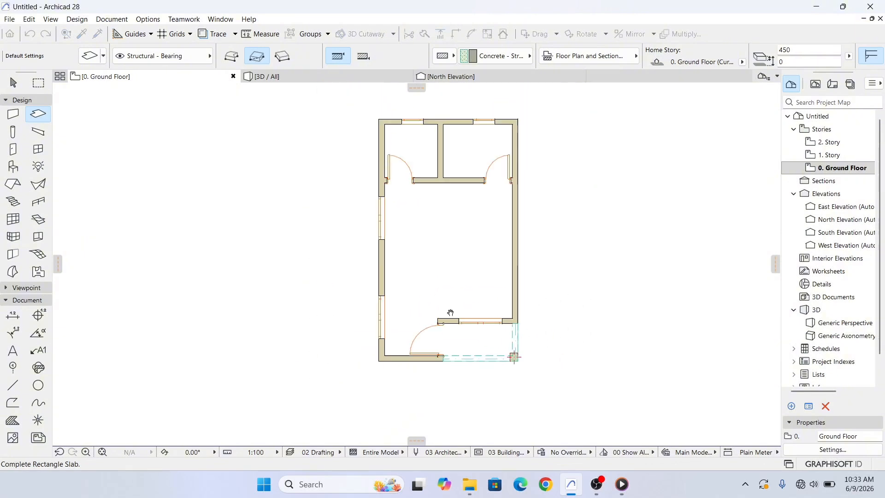
{"action": "left_click", "coordinate": [516, 169]}
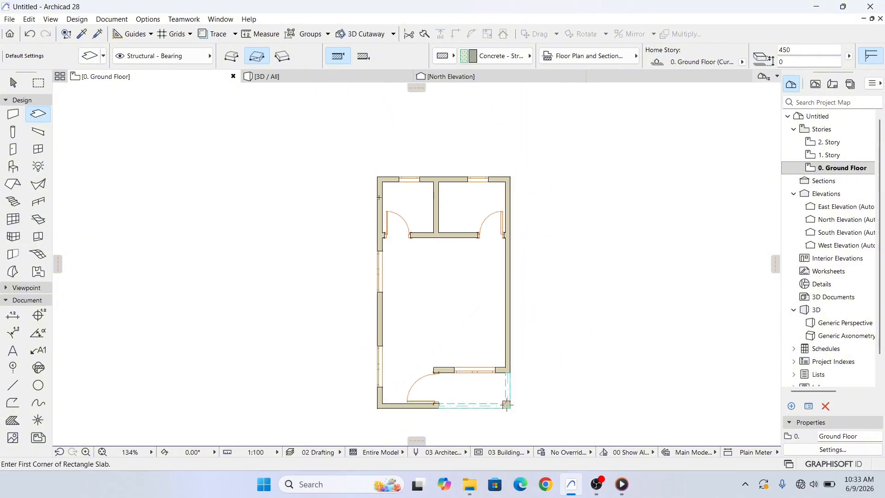
{"action": "left_click", "coordinate": [305, 79]}
{"action": "middle_click_drag", "start_coordinate": [424, 411], "coordinate": [398, 342]}
{"action": "key", "text": "Escape"}
{"action": "left_click", "coordinate": [405, 352]}
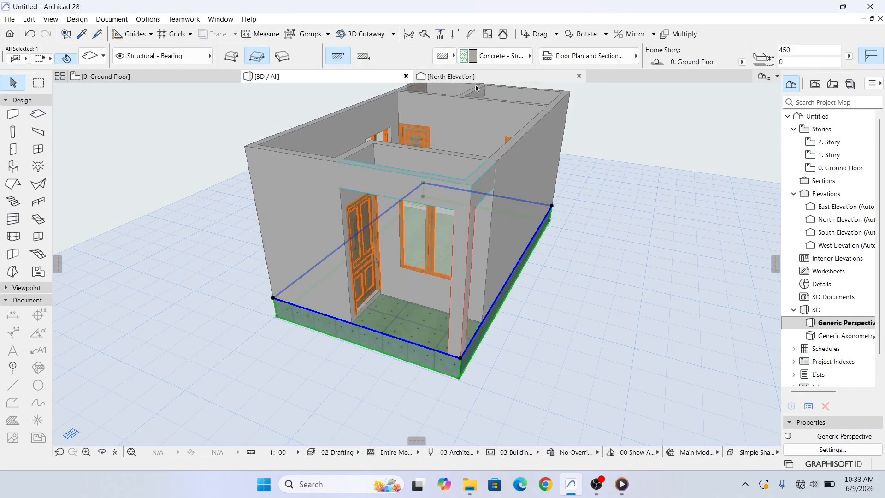
{"action": "key", "text": "Escape"}
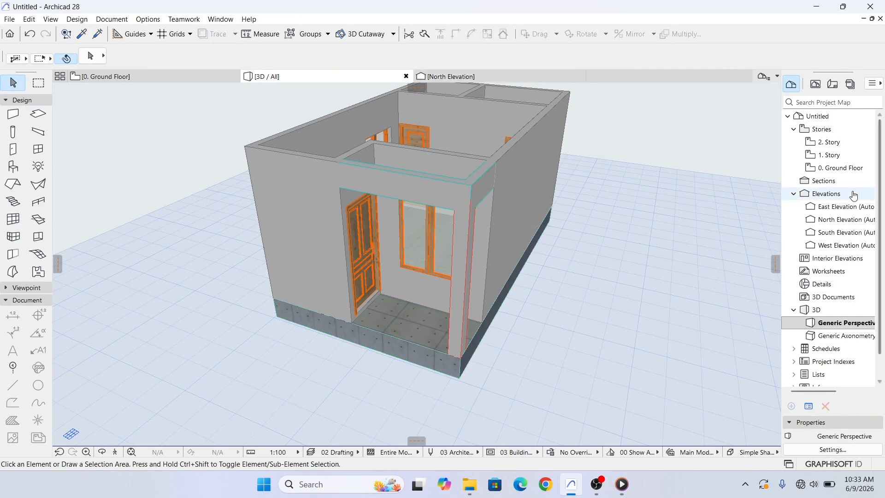
In the South Elevation, move the new slab straight up so its underside rests on the top of the walls
{"action": "double_click", "coordinate": [838, 233]}
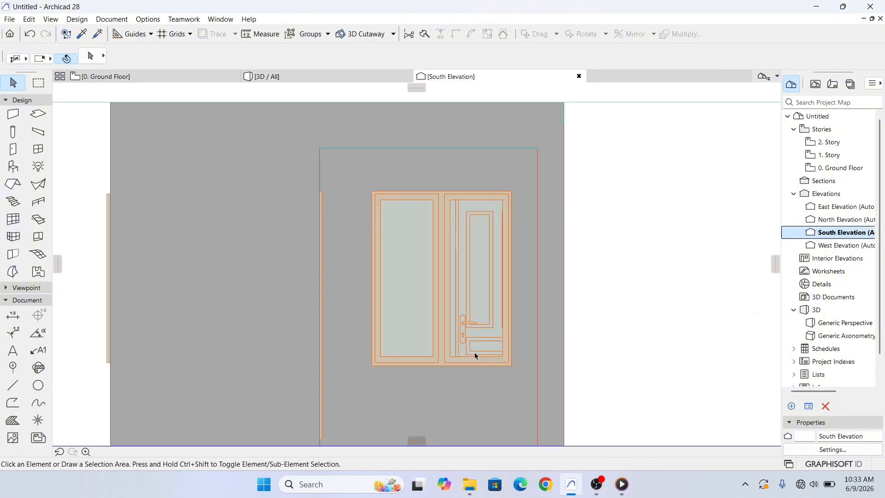
{"action": "scroll", "coordinate": [480, 316], "scroll_direction": "up", "scroll_amount": 3}
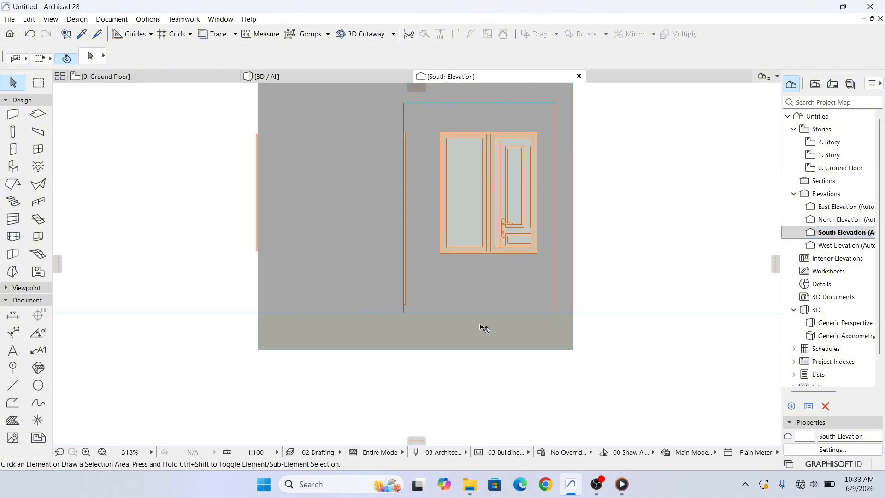
{"action": "left_click", "coordinate": [484, 328]}
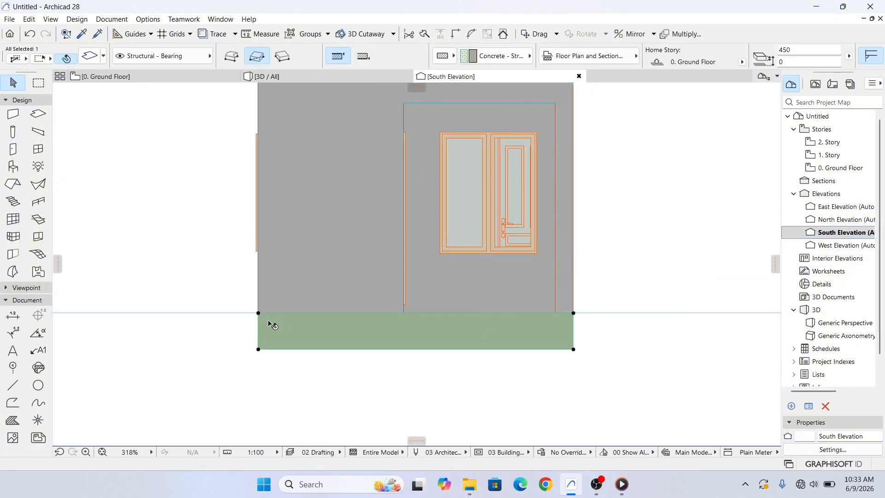
{"action": "key", "text": "ctrl+d"}
{"action": "left_click", "coordinate": [258, 351]}
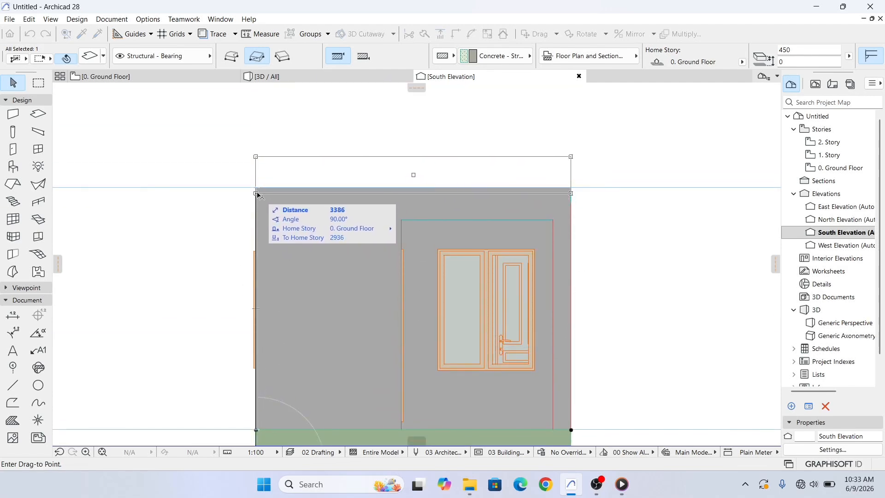
{"action": "left_click", "coordinate": [257, 188]}
{"action": "scroll", "coordinate": [261, 215], "scroll_direction": "down", "scroll_amount": 3}
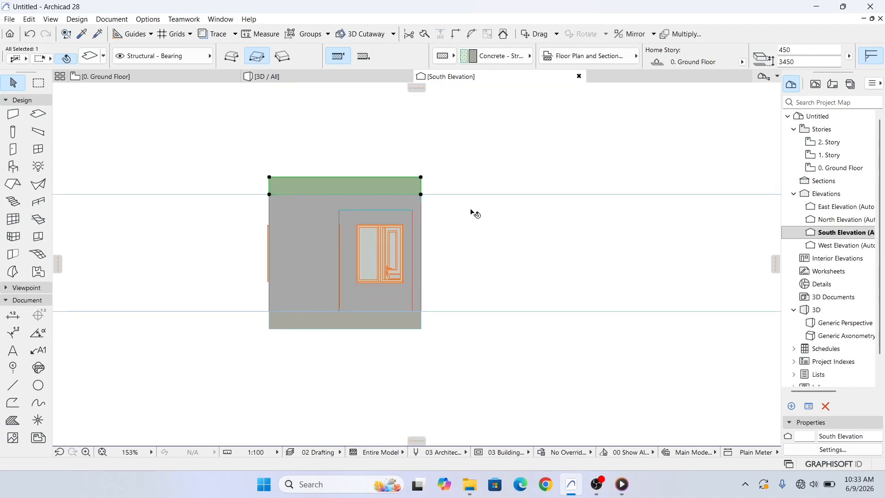
{"action": "left_click", "coordinate": [500, 168]}
{"action": "scroll", "coordinate": [382, 182], "scroll_direction": "up", "scroll_amount": 3}
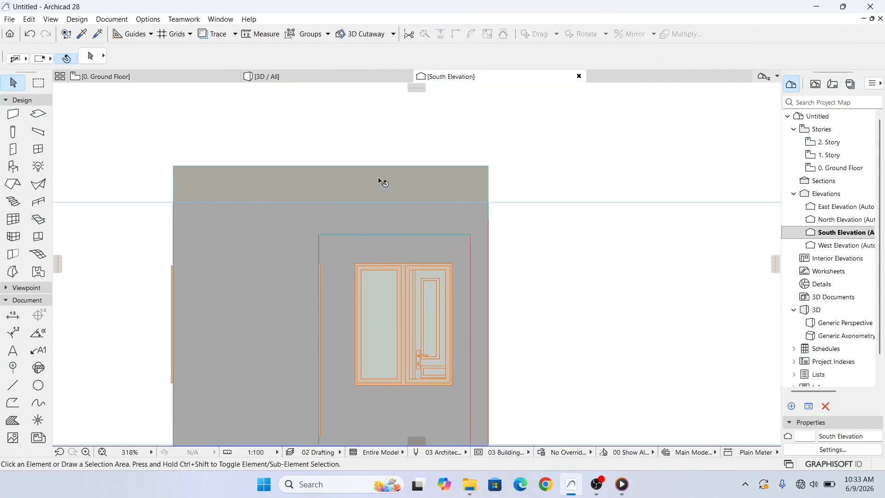
In the South Elevation, set the top slab's thickness to 150, move it straight down onto the walls, and check it in 3D
{"action": "left_click", "coordinate": [353, 183]}
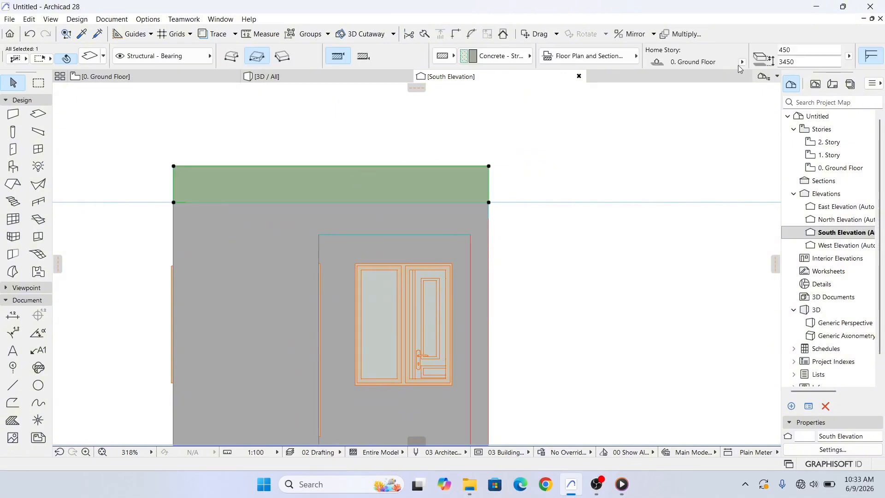
{"action": "left_click", "coordinate": [796, 50]}
{"action": "key", "text": "Return"}
{"action": "scroll", "coordinate": [514, 198], "scroll_direction": "up", "scroll_amount": 3}
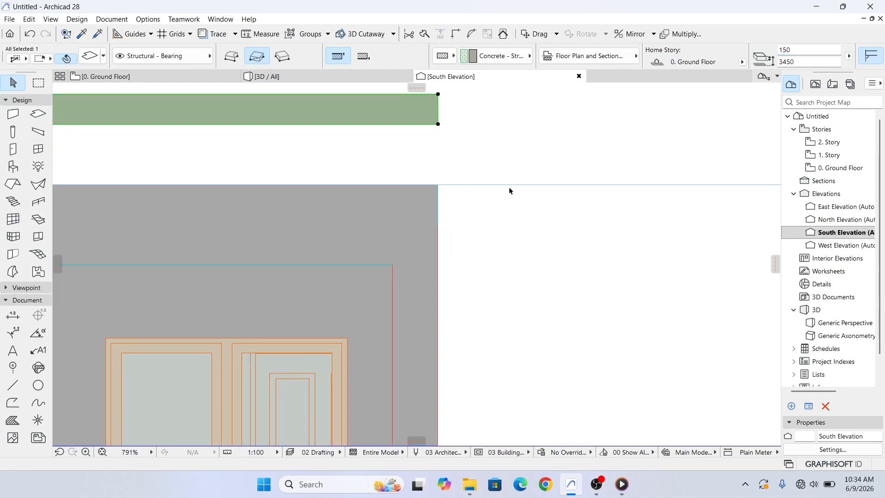
{"action": "key", "text": "ctrl+d"}
{"action": "left_click", "coordinate": [439, 124]}
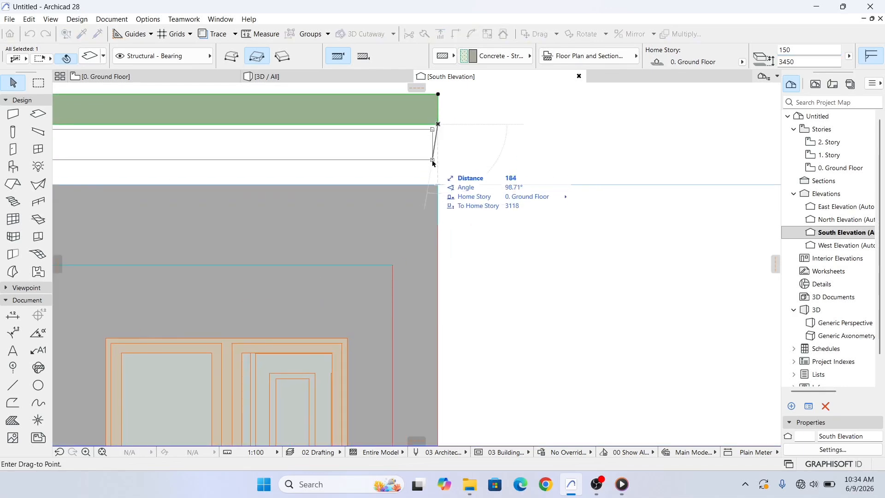
{"action": "left_click", "coordinate": [438, 186]}
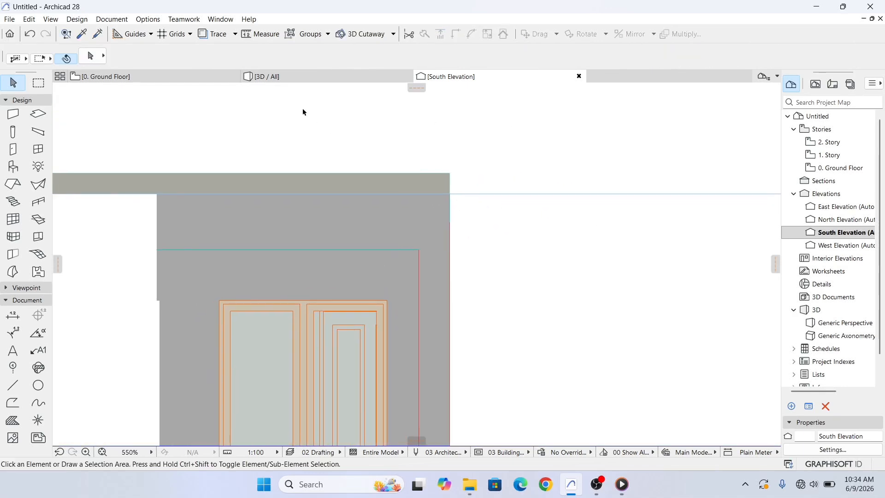
{"action": "left_click", "coordinate": [267, 76]}
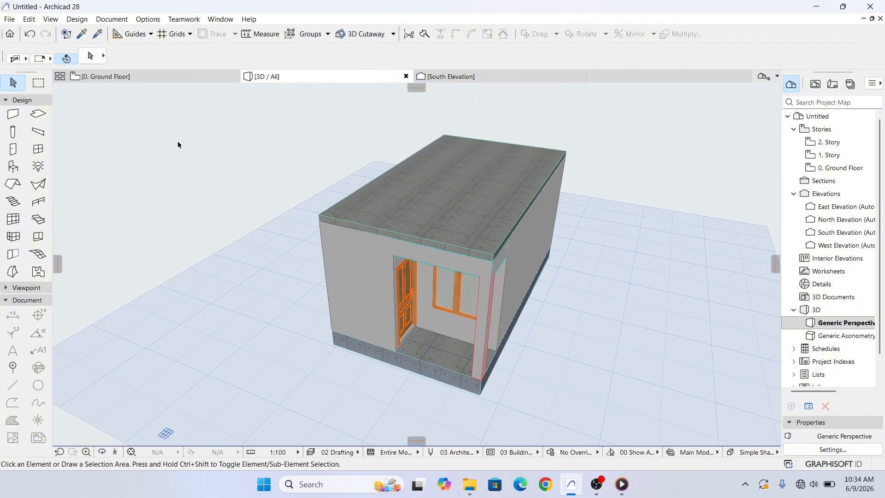
Check the Ground Floor and 1. Story plans, and delete the slab resting on top of the walls in the South Elevation
{"action": "left_click", "coordinate": [142, 77]}
{"action": "middle_click_drag", "start_coordinate": [458, 289], "coordinate": [451, 244]}
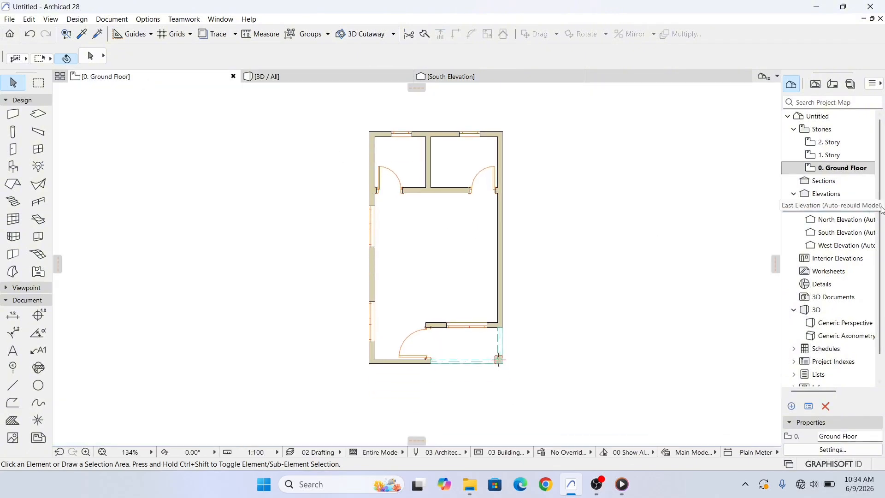
{"action": "double_click", "coordinate": [848, 157]}
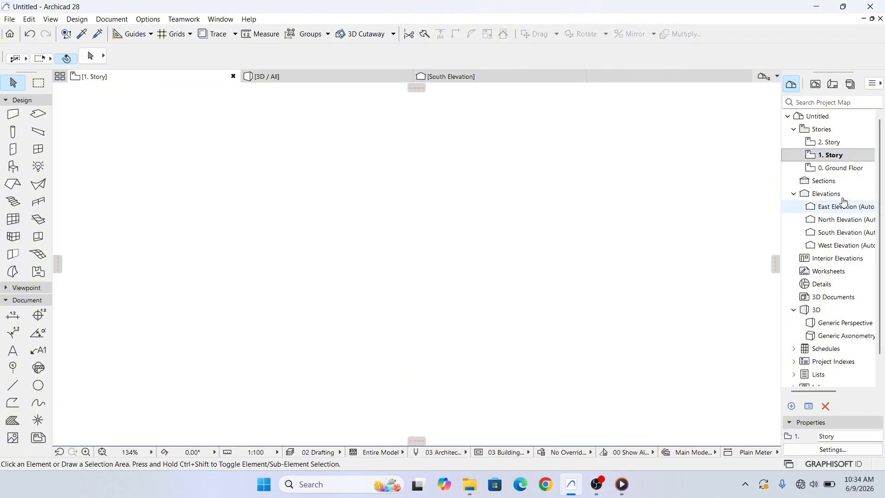
{"action": "double_click", "coordinate": [839, 168]}
{"action": "left_click", "coordinate": [439, 257]}
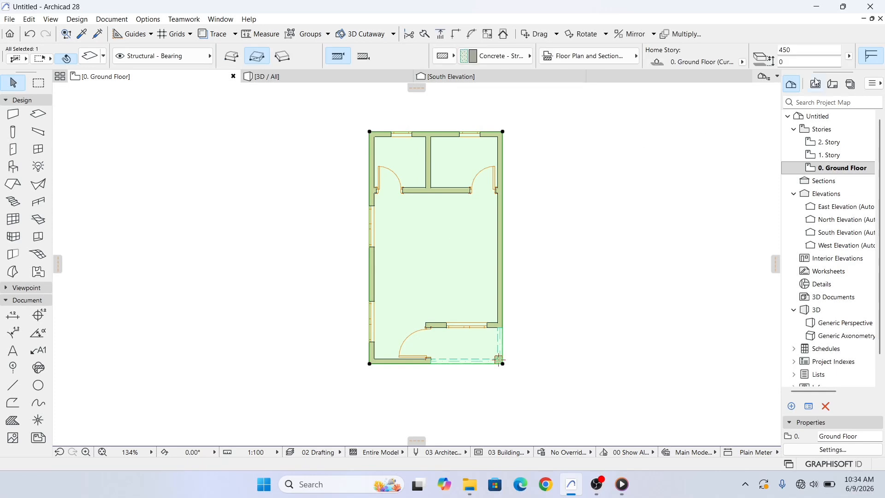
{"action": "left_click", "coordinate": [446, 76]}
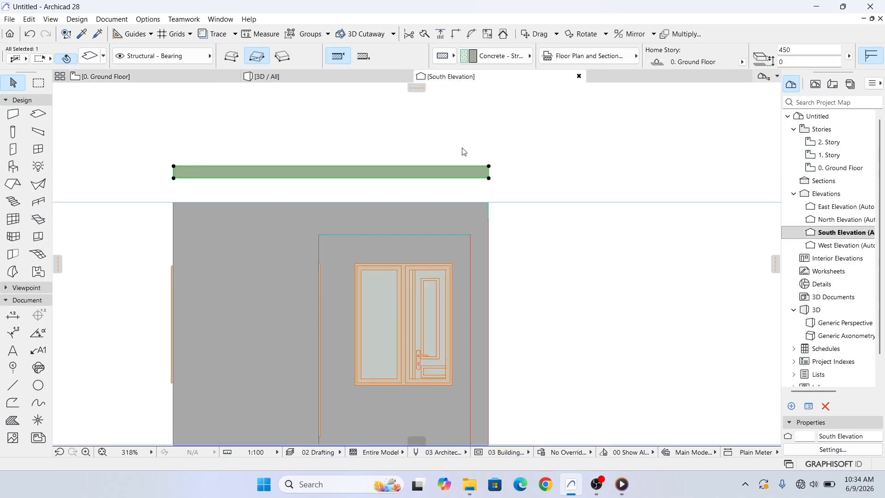
{"action": "key", "text": "Delete"}
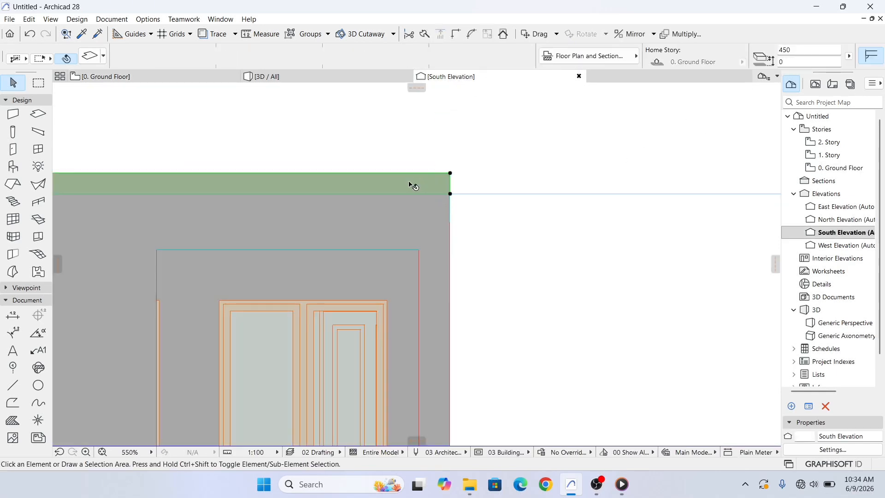
Draw a new rectangular slab over the house's full outer footprint on the ground floor plan
{"action": "double_click", "coordinate": [837, 168]}
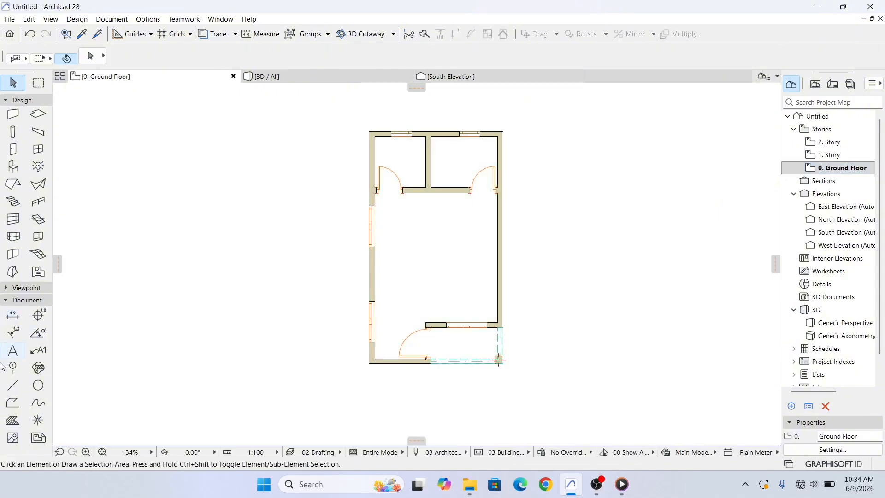
{"action": "left_click", "coordinate": [38, 114]}
{"action": "left_click", "coordinate": [371, 132]}
{"action": "scroll", "coordinate": [475, 277], "scroll_direction": "up", "scroll_amount": 2}
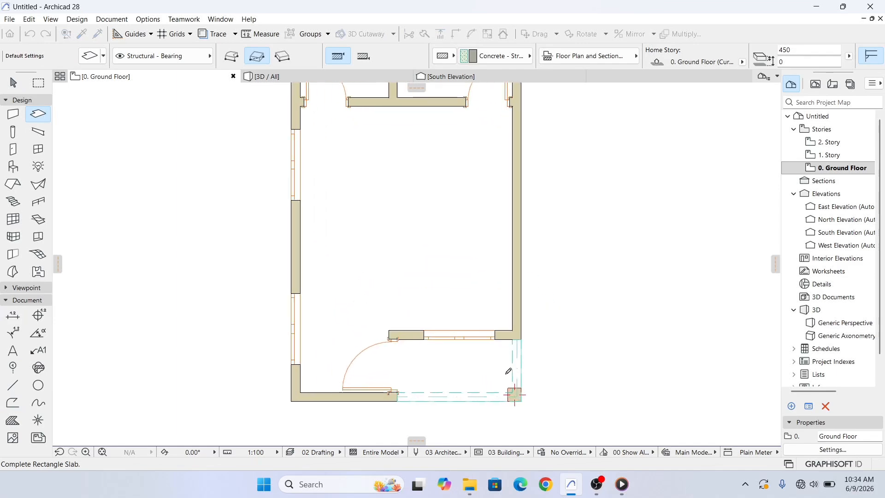
{"action": "left_click", "coordinate": [525, 398]}
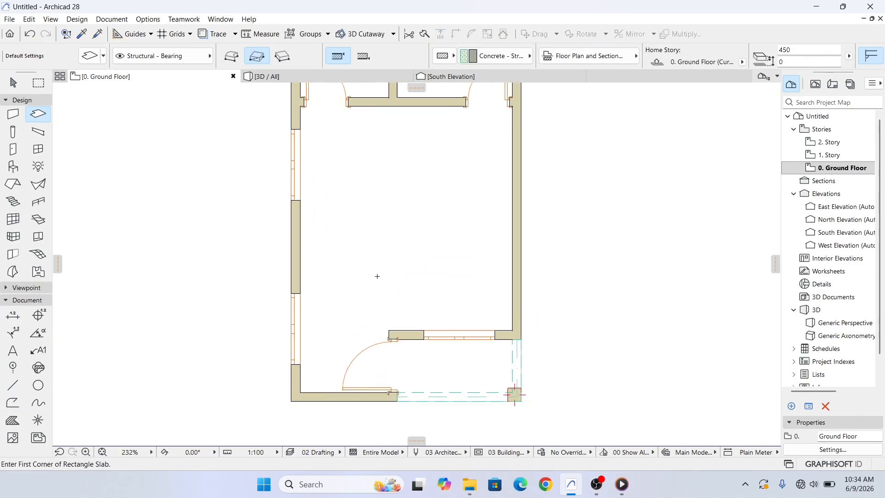
{"action": "key", "text": "Escape"}
Offset all edges of the new slab outward by 600 and set its thickness to 150
{"action": "left_click", "coordinate": [373, 256]}
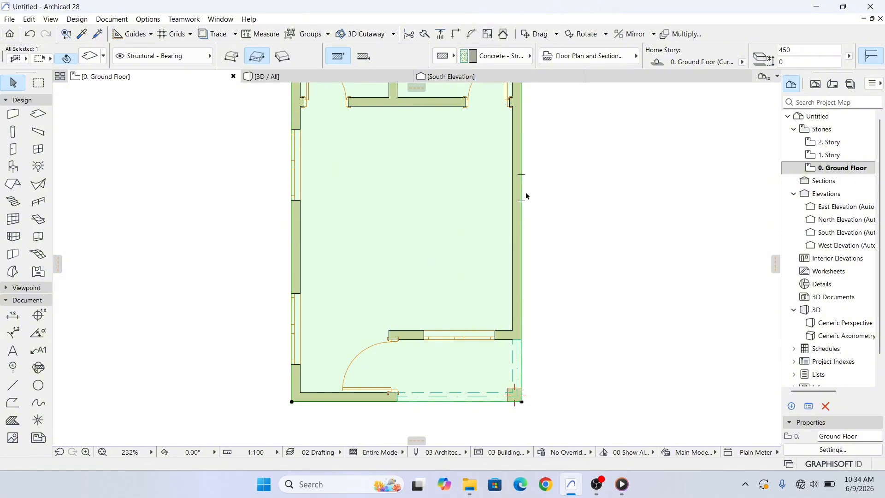
{"action": "left_click", "coordinate": [522, 254]}
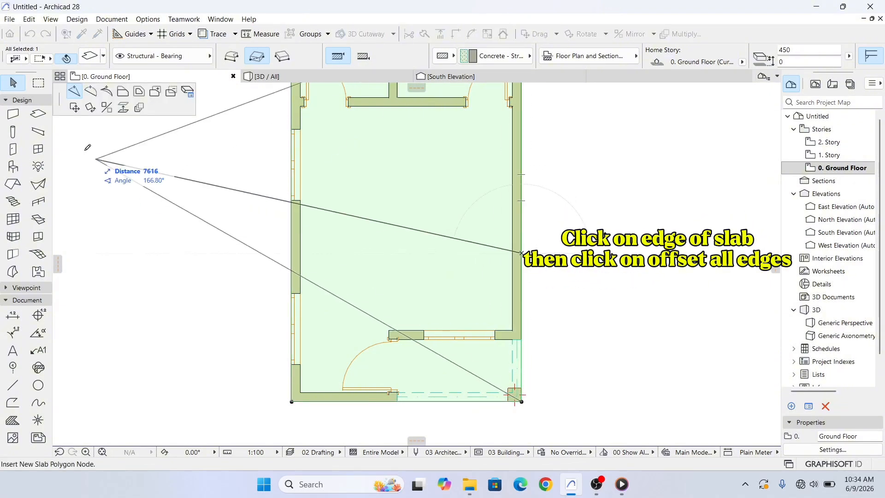
{"action": "left_click", "coordinate": [139, 95]}
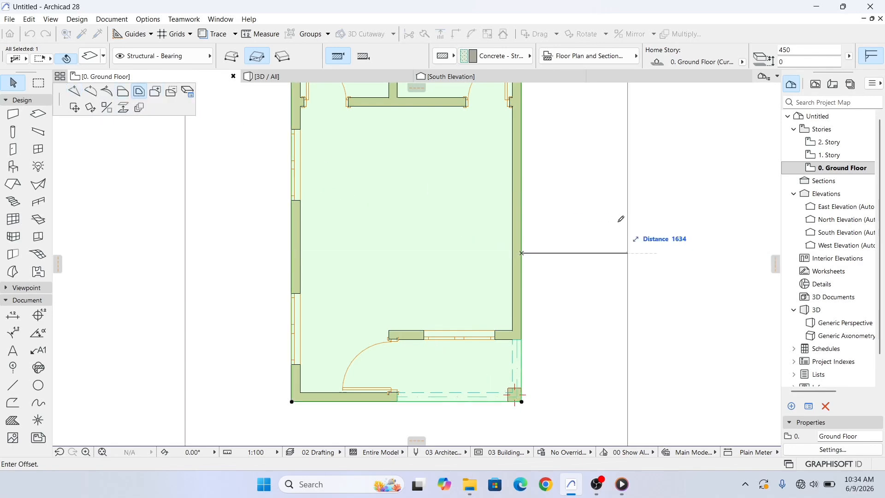
{"action": "scroll", "coordinate": [572, 226], "scroll_direction": "down", "scroll_amount": 2}
{"action": "middle_click_drag", "start_coordinate": [572, 225], "coordinate": [566, 223]}
{"action": "scroll", "coordinate": [566, 222], "scroll_direction": "down", "scroll_amount": 1}
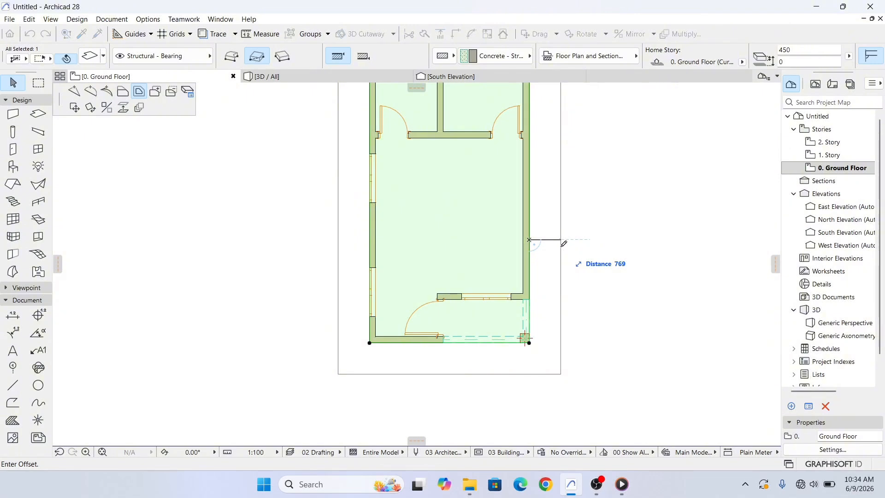
{"action": "type", "text": "600"}
{"action": "key", "text": "Return"}
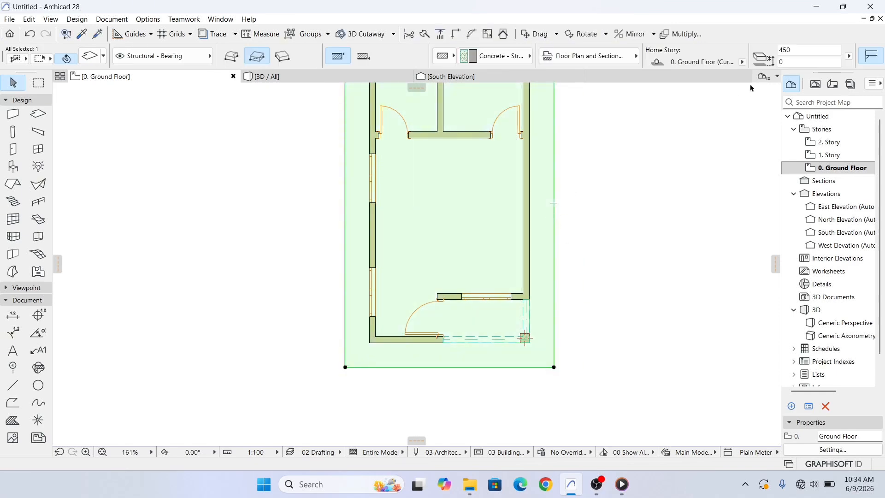
{"action": "left_click", "coordinate": [805, 49]}
{"action": "key", "text": "Return"}
In the South Elevation, move the overhanging slab straight up onto the top of the walls and inspect it in 3D
{"action": "left_click", "coordinate": [480, 77]}
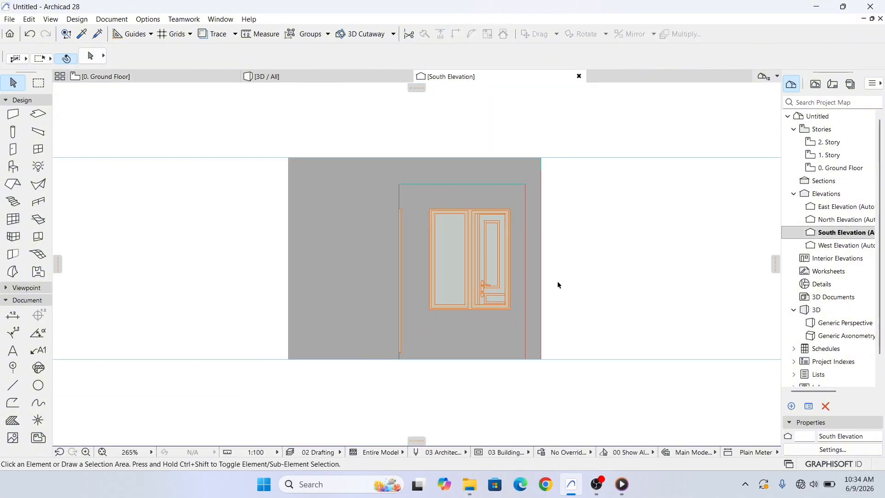
{"action": "left_click", "coordinate": [549, 372]}
{"action": "scroll", "coordinate": [546, 375], "scroll_direction": "up", "scroll_amount": 3}
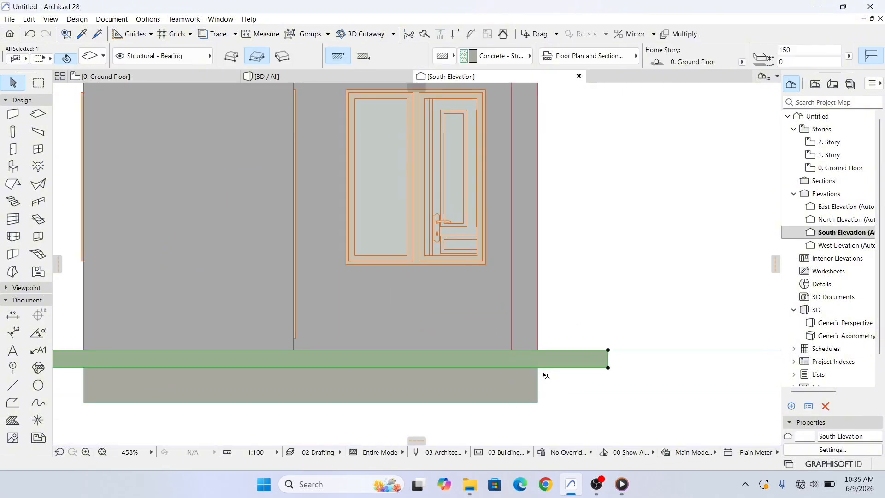
{"action": "key", "text": "ctrl+d"}
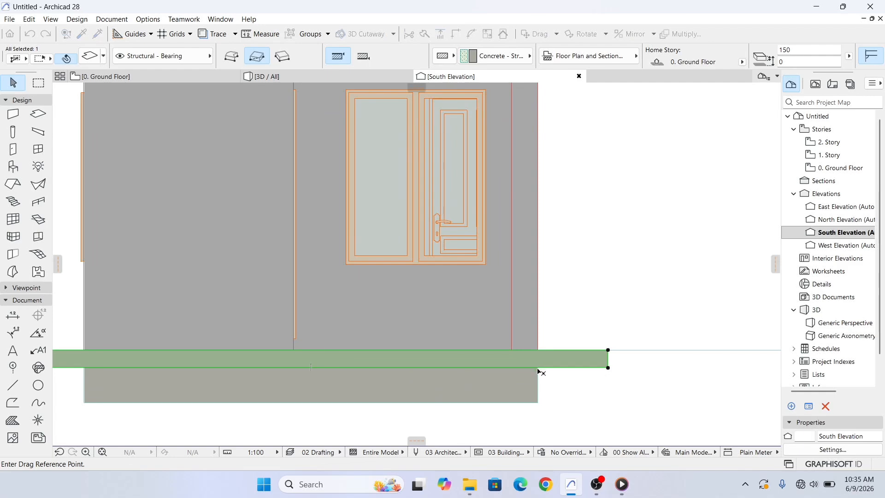
{"action": "left_click", "coordinate": [538, 369]}
{"action": "scroll", "coordinate": [538, 364], "scroll_direction": "down", "scroll_amount": 3}
{"action": "scroll", "coordinate": [537, 223], "scroll_direction": "up", "scroll_amount": 3}
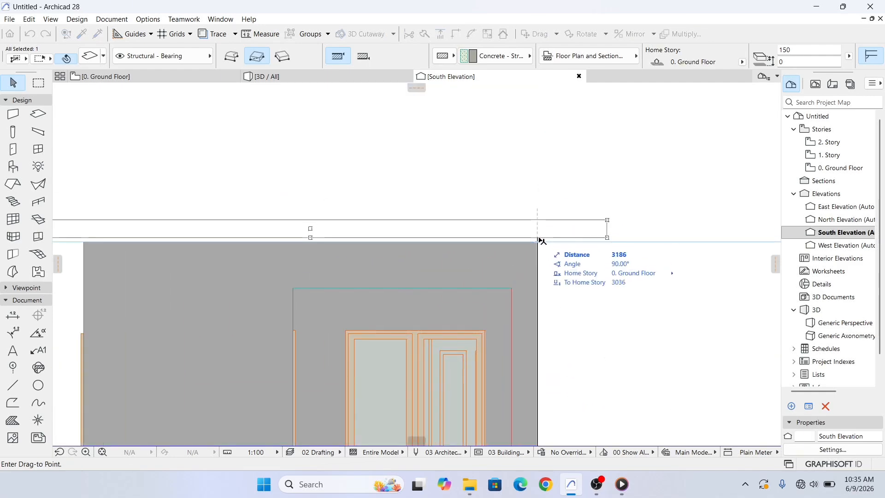
{"action": "left_click", "coordinate": [539, 242]}
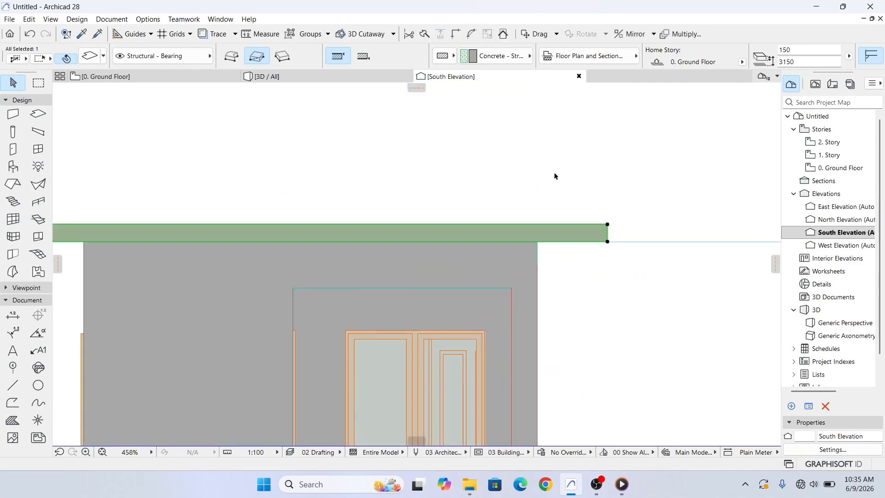
{"action": "left_click", "coordinate": [265, 76]}
{"action": "scroll", "coordinate": [490, 251], "scroll_direction": "down", "scroll_amount": 1}
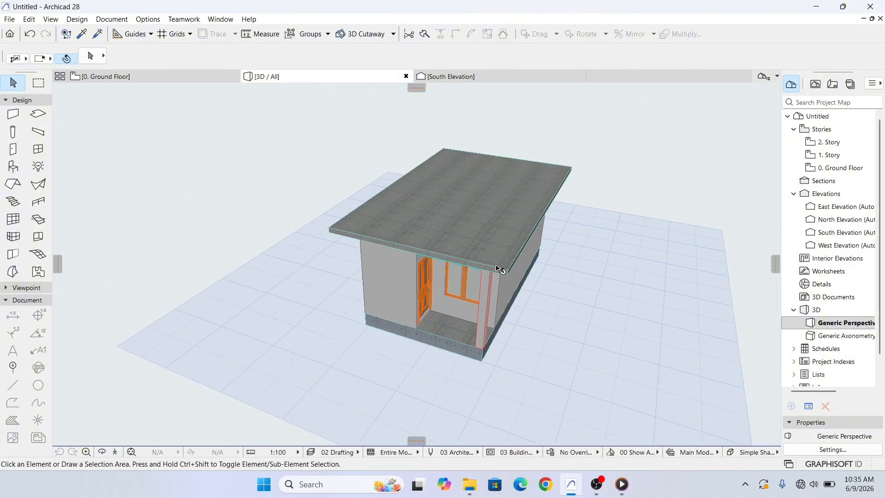
{"action": "middle_click_drag", "start_coordinate": [487, 290], "coordinate": [425, 256], "text": "shift"}
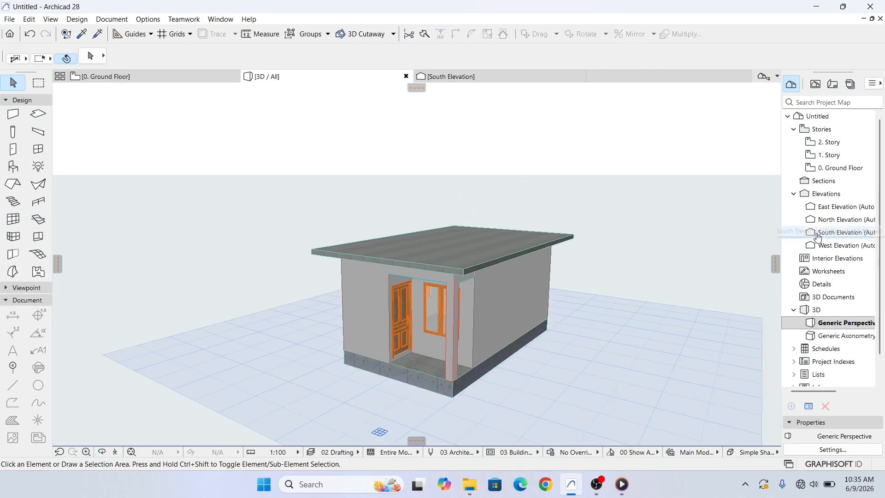
For the ground floor plan, configure the Roof tool defaults to a basic Timber - Roof structure with a thickness of 50
{"action": "double_click", "coordinate": [842, 167]}
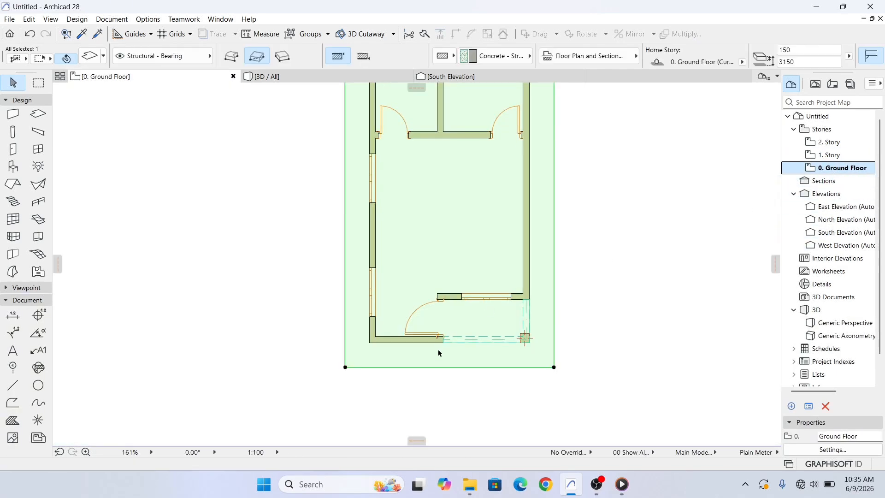
{"action": "scroll", "coordinate": [439, 352], "scroll_direction": "down", "scroll_amount": 3}
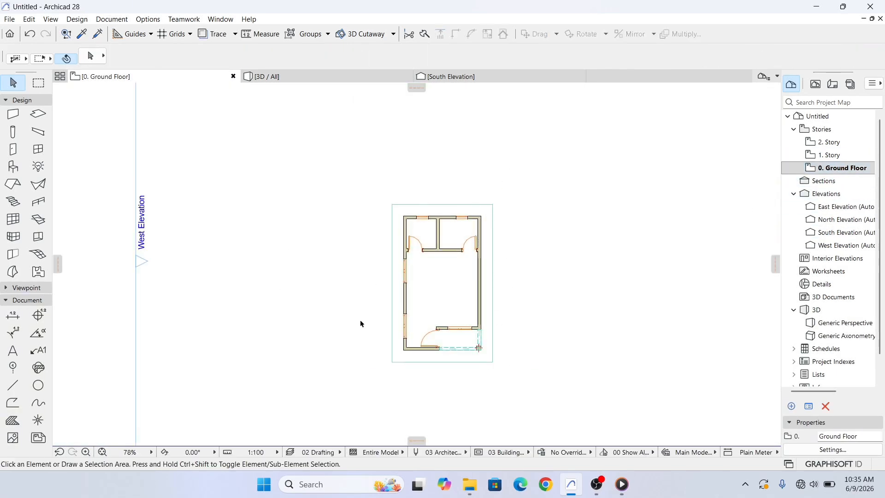
{"action": "left_click", "coordinate": [13, 184]}
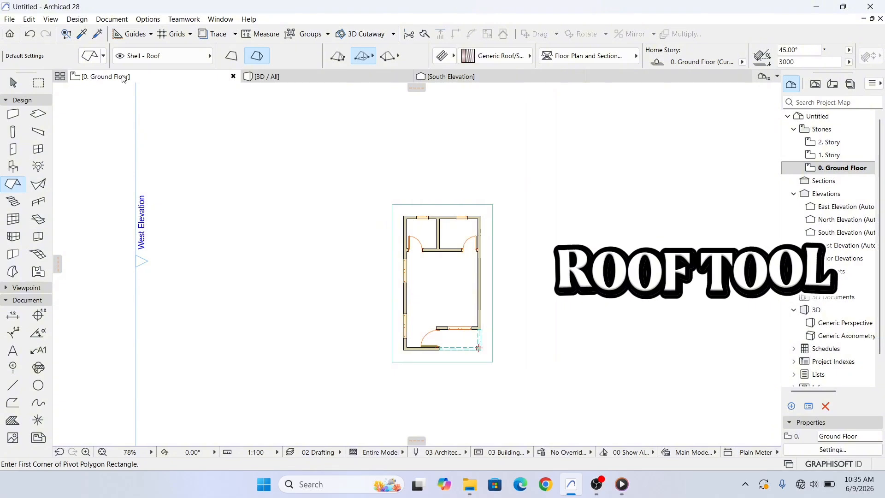
{"action": "left_click", "coordinate": [90, 55]}
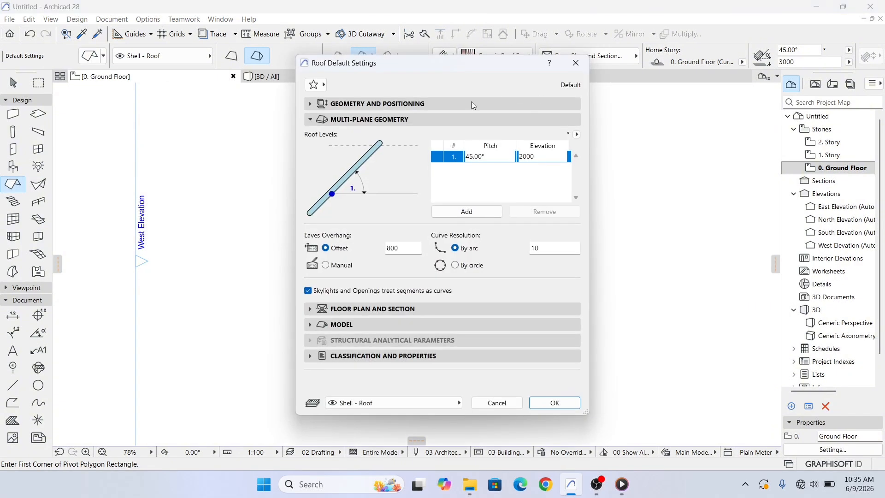
{"action": "left_click", "coordinate": [379, 103]}
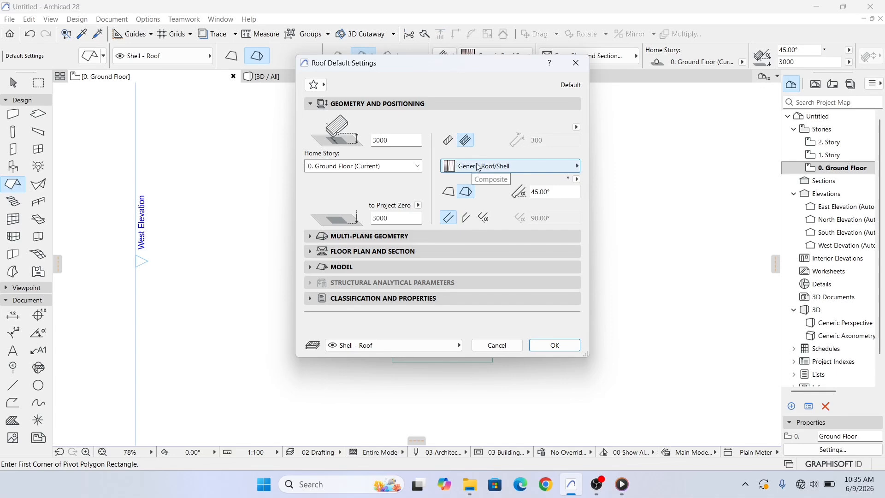
{"action": "left_click", "coordinate": [449, 140]}
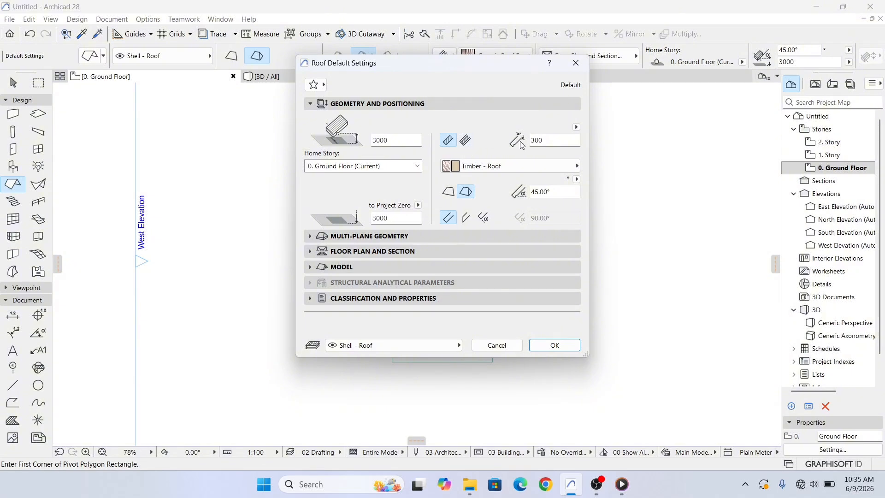
{"action": "left_click", "coordinate": [564, 140]}
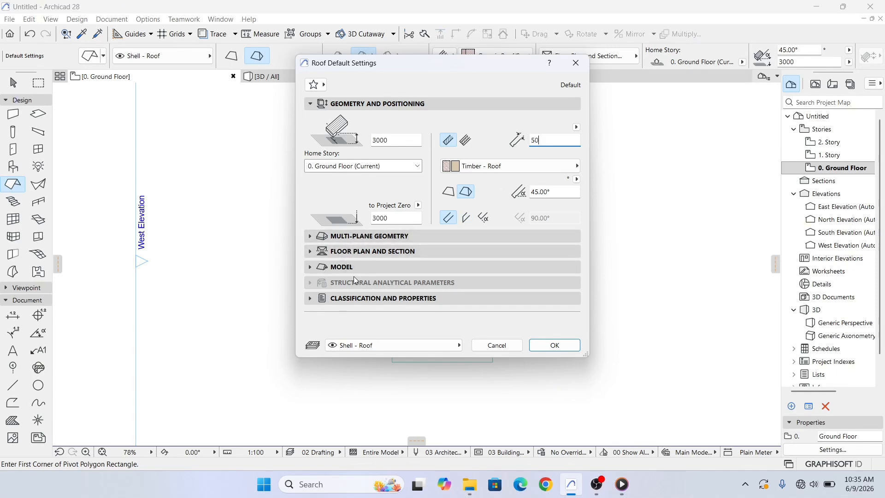
{"action": "left_click", "coordinate": [558, 192]}
{"action": "left_click", "coordinate": [543, 345]}
{"action": "scroll", "coordinate": [396, 369], "scroll_direction": "up", "scroll_amount": 4}
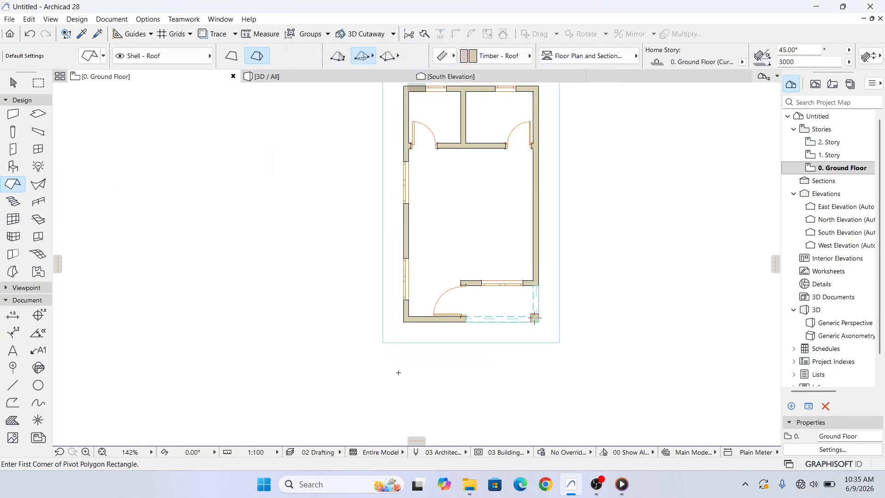
{"action": "middle_click_drag", "start_coordinate": [558, 306], "coordinate": [551, 338]}
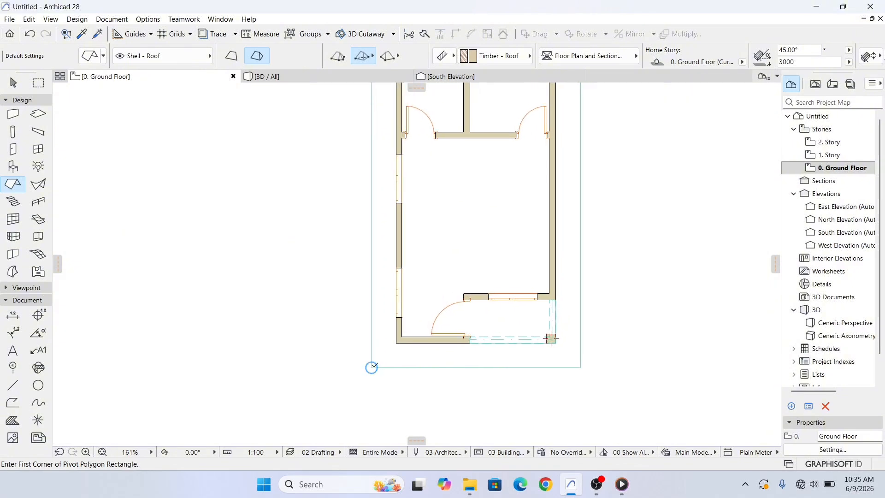
{"action": "left_click", "coordinate": [372, 368]}
{"action": "scroll", "coordinate": [507, 258], "scroll_direction": "down", "scroll_amount": 2}
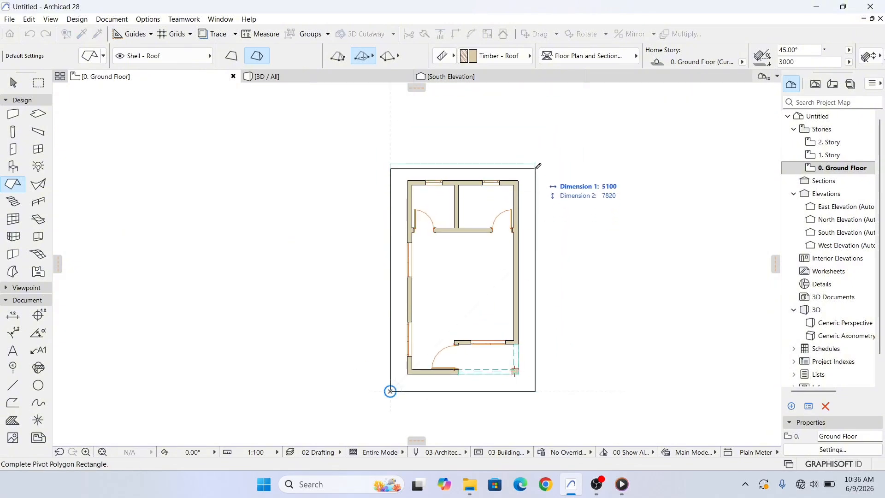
{"action": "key", "text": "Escape"}
{"action": "left_click", "coordinate": [340, 60]}
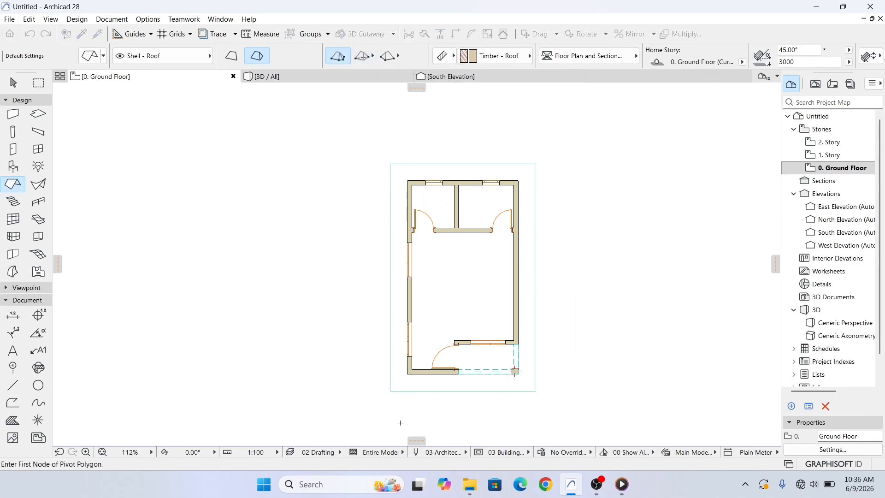
{"action": "left_click", "coordinate": [390, 392]}
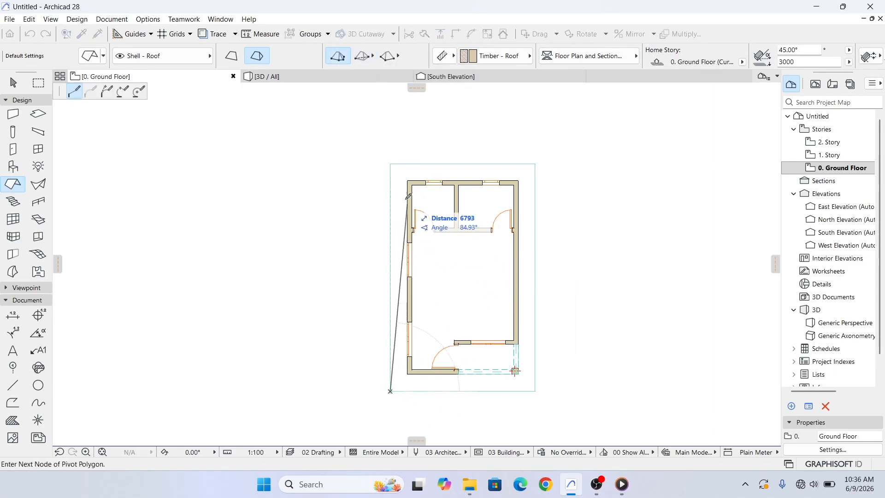
{"action": "left_click", "coordinate": [391, 163]}
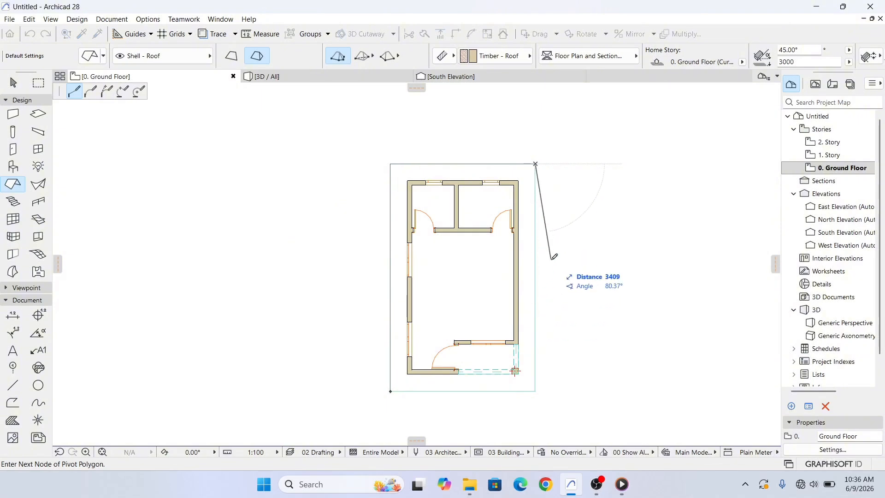
{"action": "key", "text": "Escape"}
{"action": "key", "text": "Escape"}
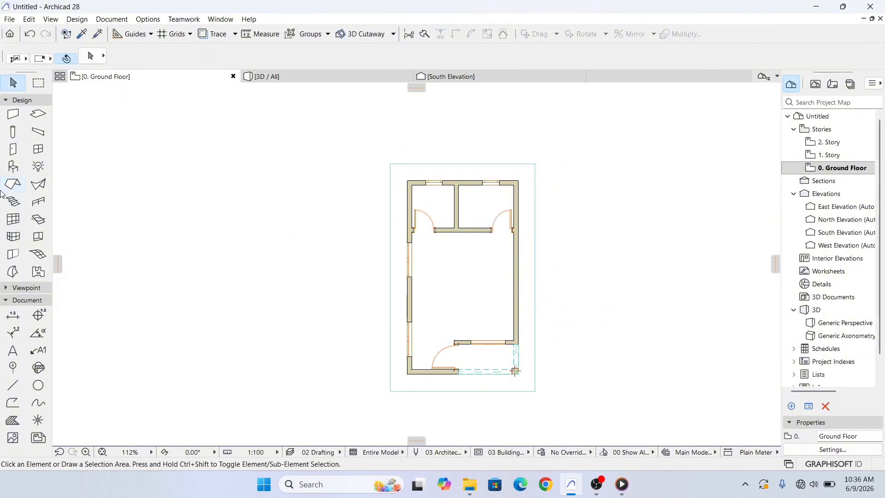
Draw a rectangular multi-plane roof over the overhanging slab's outline, from its lower-left corner to its upper-right corner
{"action": "left_click", "coordinate": [13, 184]}
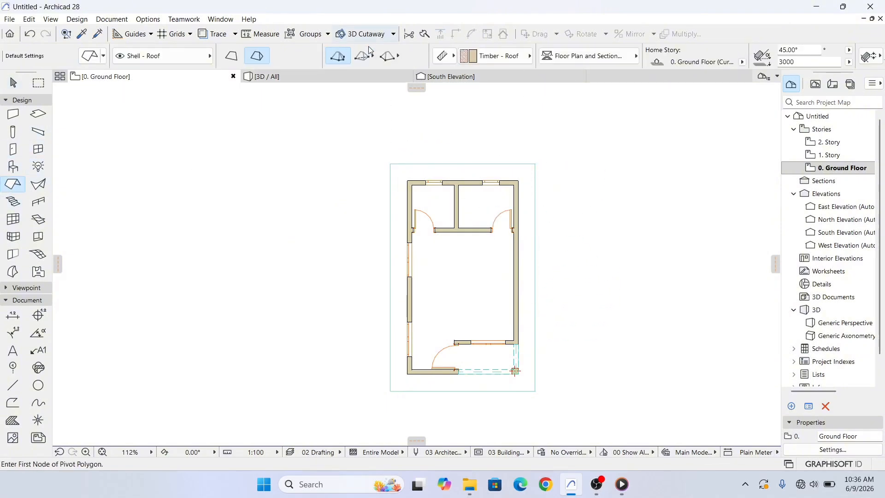
{"action": "left_click", "coordinate": [390, 391]}
{"action": "left_click", "coordinate": [536, 163]}
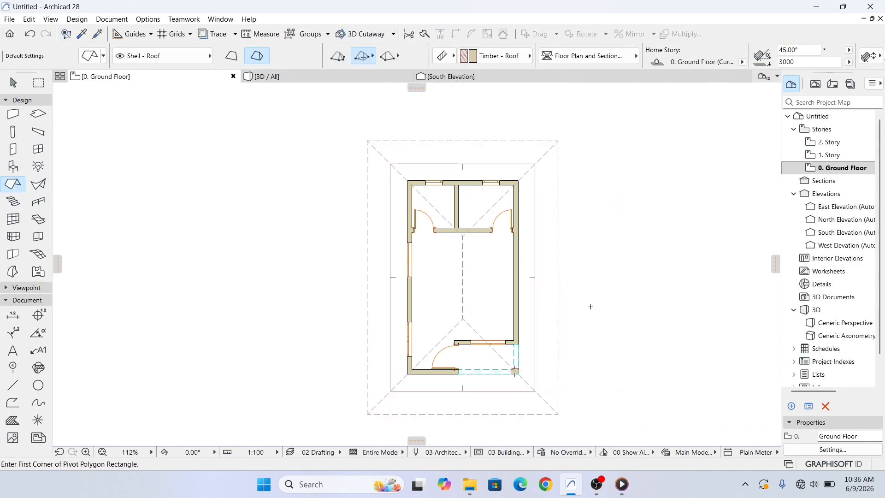
{"action": "key", "text": "Escape"}
{"action": "scroll", "coordinate": [561, 337], "scroll_direction": "down", "scroll_amount": 2}
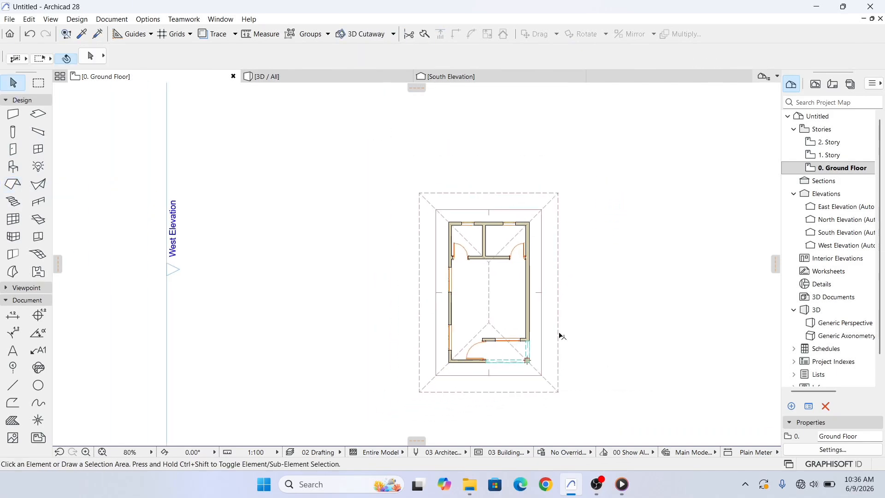
{"action": "middle_click_drag", "start_coordinate": [561, 336], "coordinate": [544, 319]}
{"action": "scroll", "coordinate": [416, 334], "scroll_direction": "up", "scroll_amount": 2}
{"action": "scroll", "coordinate": [546, 290], "scroll_direction": "down", "scroll_amount": 2}
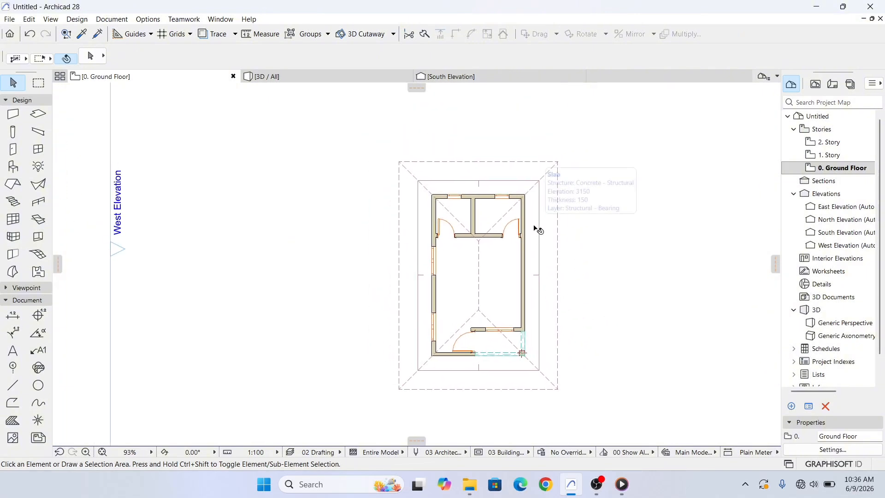
Try to offset all outer edges of the roof inward to the slab's upper-right corner
{"action": "scroll", "coordinate": [528, 193], "scroll_direction": "up", "scroll_amount": 4}
{"action": "left_click", "coordinate": [595, 227]}
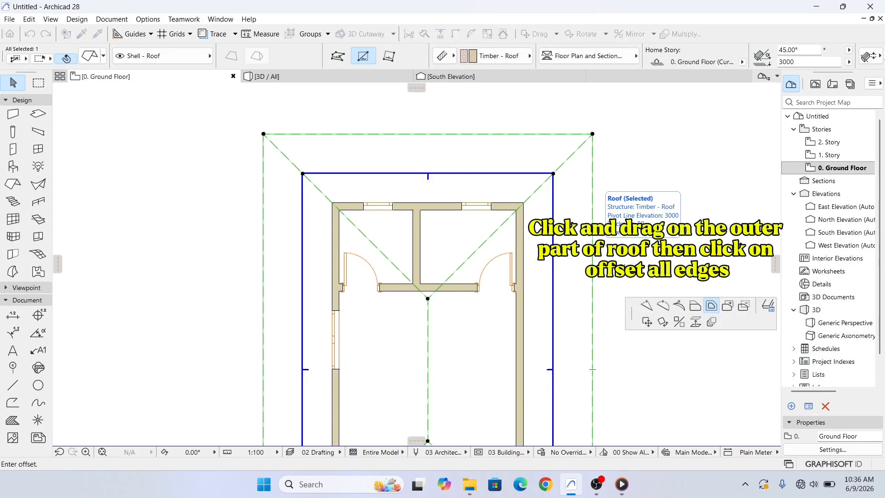
{"action": "left_click", "coordinate": [595, 252]}
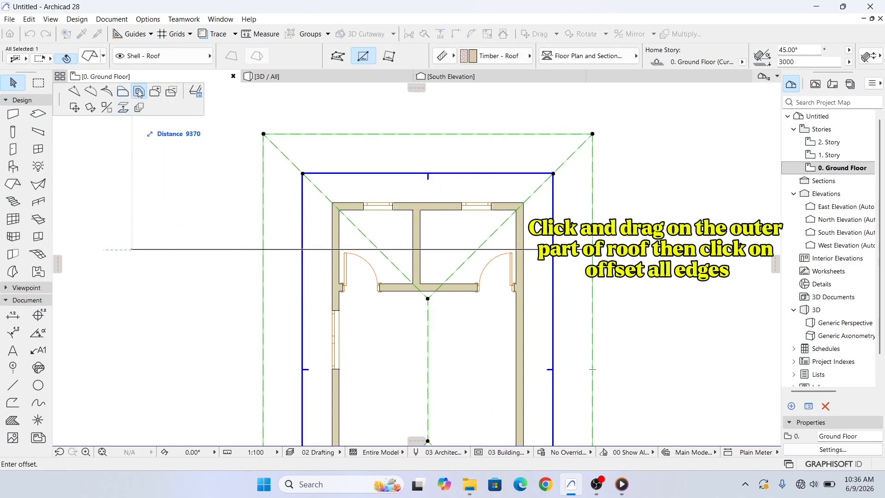
{"action": "left_click", "coordinate": [556, 171]}
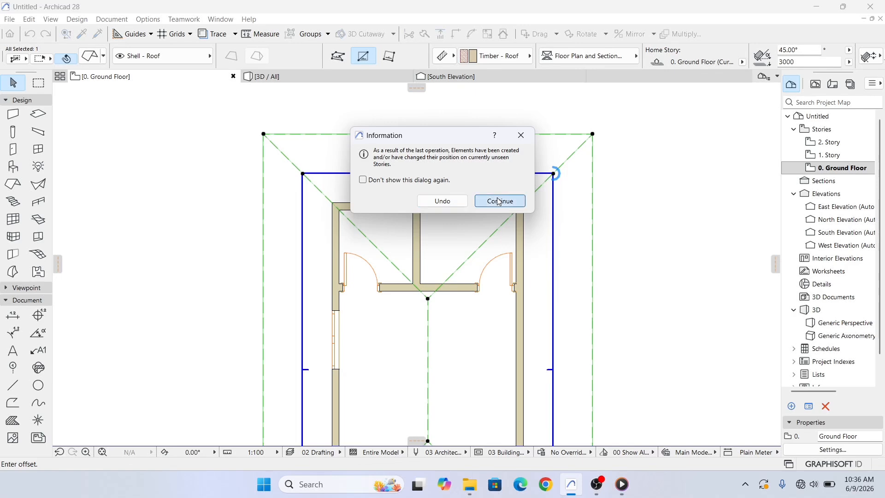
{"action": "left_click", "coordinate": [499, 201]}
{"action": "scroll", "coordinate": [587, 192], "scroll_direction": "down", "scroll_amount": 5}
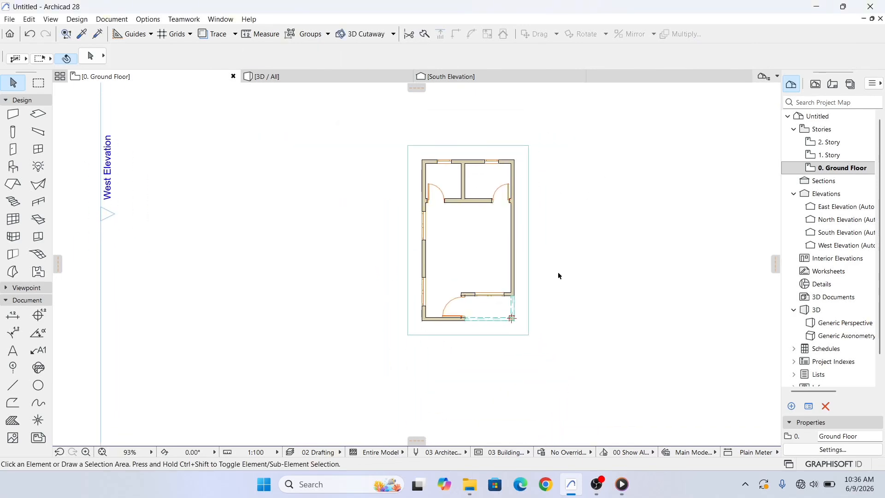
{"action": "key", "text": "ctrl+z"}
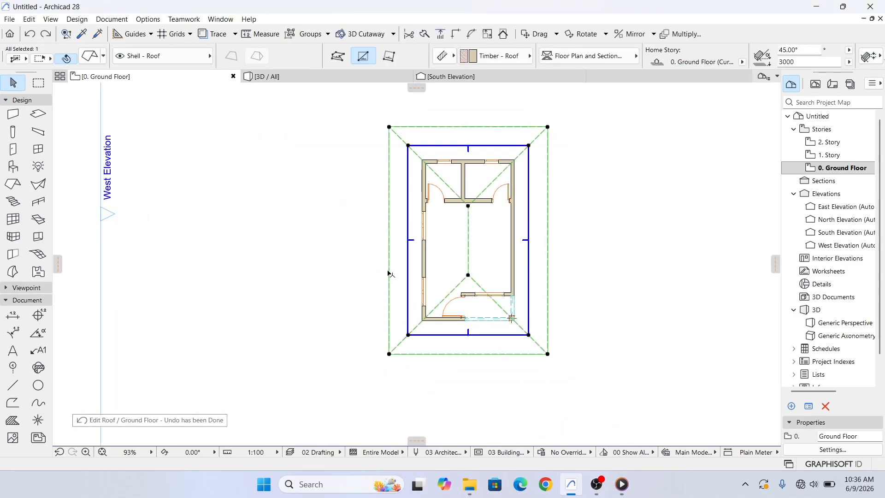
Offset all outer edges of the roof inward to the slab's lower-left corner so the eaves match the slab outline
{"action": "scroll", "coordinate": [399, 346], "scroll_direction": "up", "scroll_amount": 5}
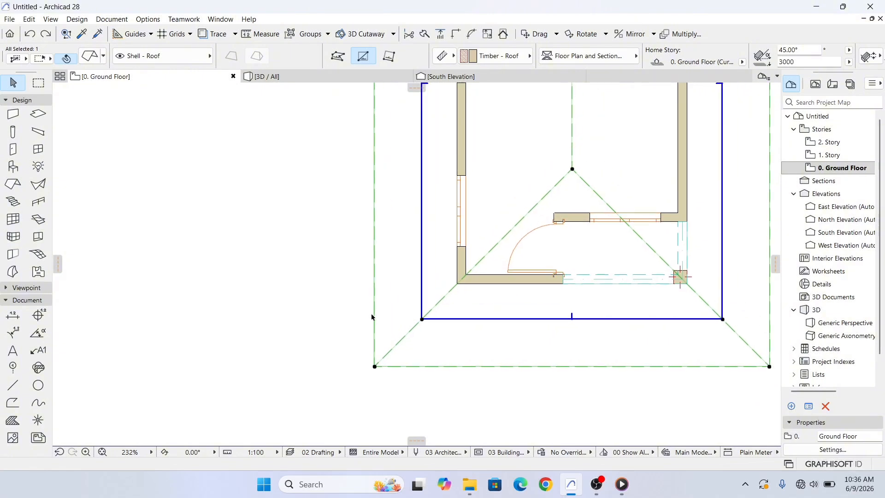
{"action": "left_click", "coordinate": [374, 309]}
{"action": "left_click", "coordinate": [423, 320]}
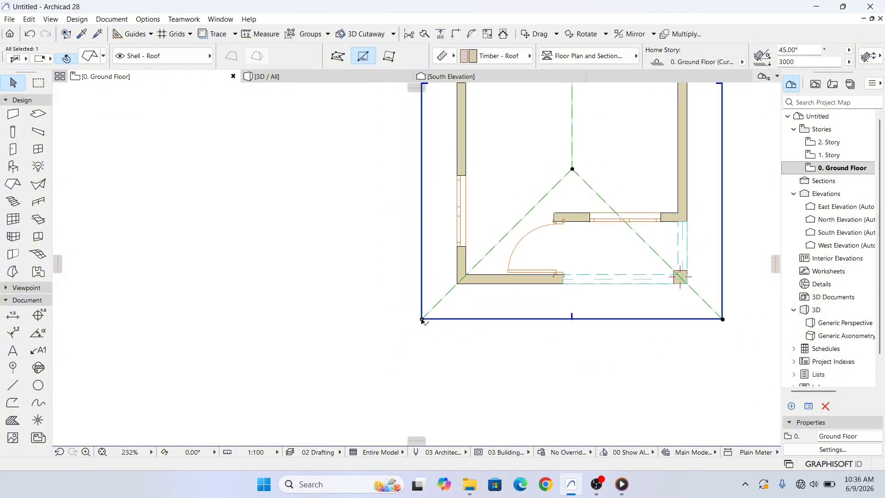
{"action": "left_click", "coordinate": [312, 354]}
{"action": "scroll", "coordinate": [380, 370], "scroll_direction": "down", "scroll_amount": 6}
{"action": "scroll", "coordinate": [400, 359], "scroll_direction": "up", "scroll_amount": 4}
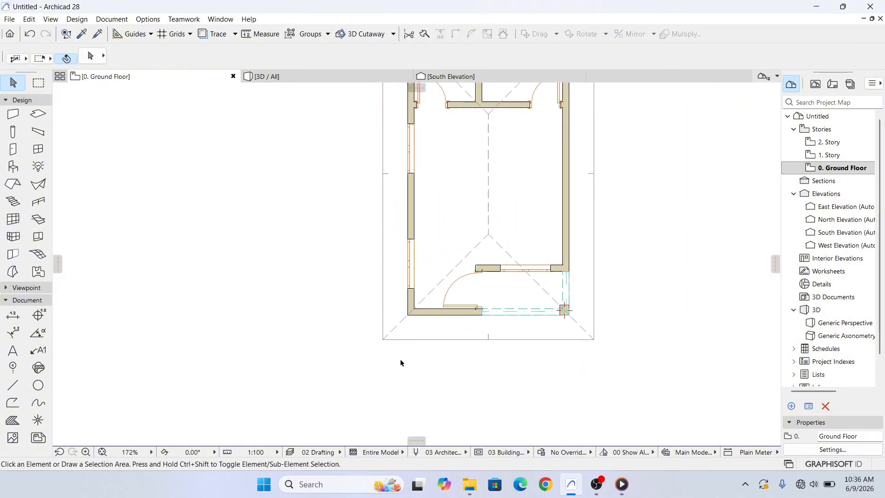
{"action": "scroll", "coordinate": [415, 346], "scroll_direction": "down", "scroll_amount": 5}
{"action": "scroll", "coordinate": [489, 234], "scroll_direction": "up", "scroll_amount": 6}
In the 3D view, examine how the roof's eaves meet the edge of the overhanging slab
{"action": "key", "text": "F3"}
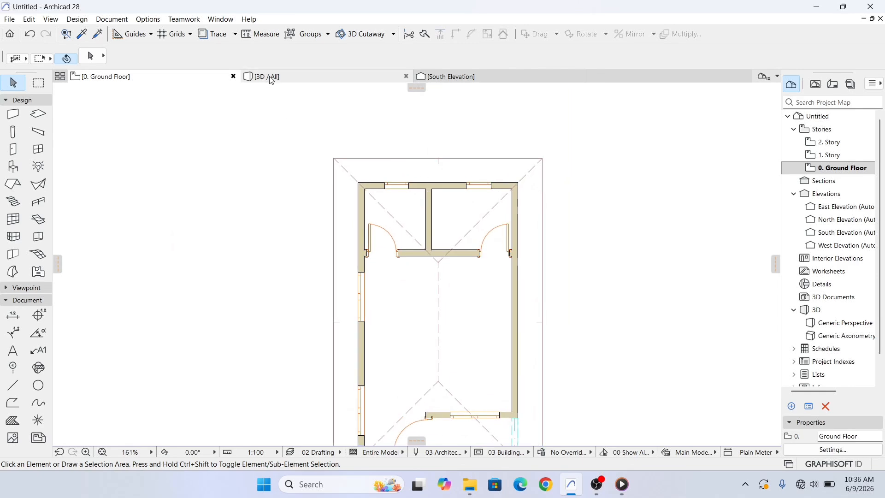
{"action": "scroll", "coordinate": [480, 272], "scroll_direction": "up", "scroll_amount": 5}
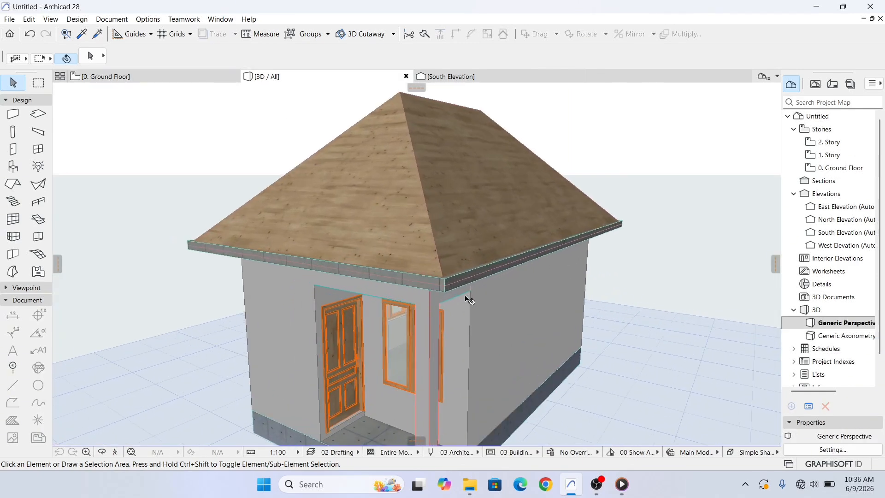
{"action": "middle_click_drag", "start_coordinate": [468, 298], "coordinate": [627, 290]}
{"action": "scroll", "coordinate": [479, 318], "scroll_direction": "down", "scroll_amount": 2}
{"action": "scroll", "coordinate": [466, 309], "scroll_direction": "up", "scroll_amount": 5}
{"action": "scroll", "coordinate": [467, 321], "scroll_direction": "down", "scroll_amount": 5}
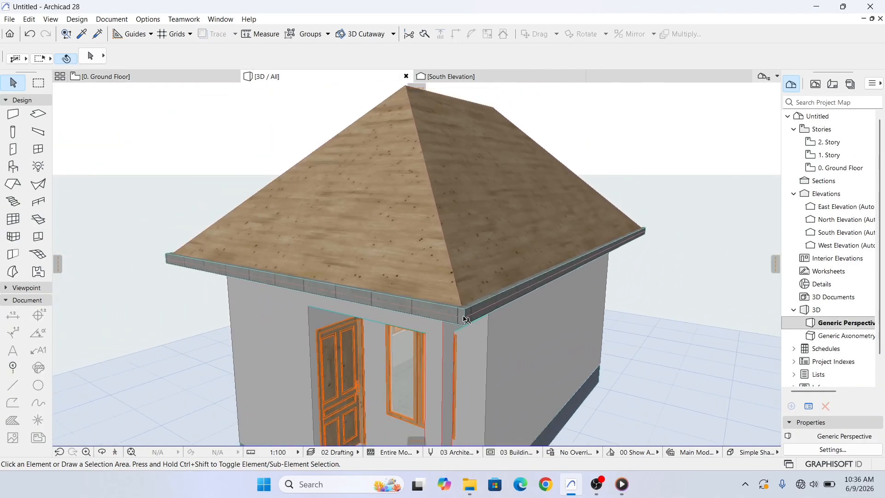
{"action": "scroll", "coordinate": [468, 322], "scroll_direction": "up", "scroll_amount": 5}
{"action": "scroll", "coordinate": [454, 274], "scroll_direction": "down", "scroll_amount": 1}
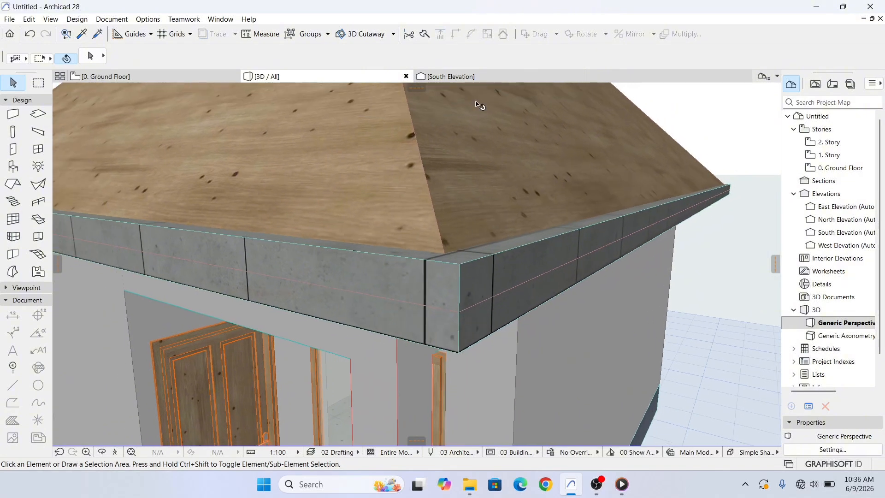
In the South Elevation, move the roof straight up so its eave corner sits at the top corner of the overhanging slab
{"action": "left_click", "coordinate": [461, 76]}
{"action": "left_click", "coordinate": [522, 197]}
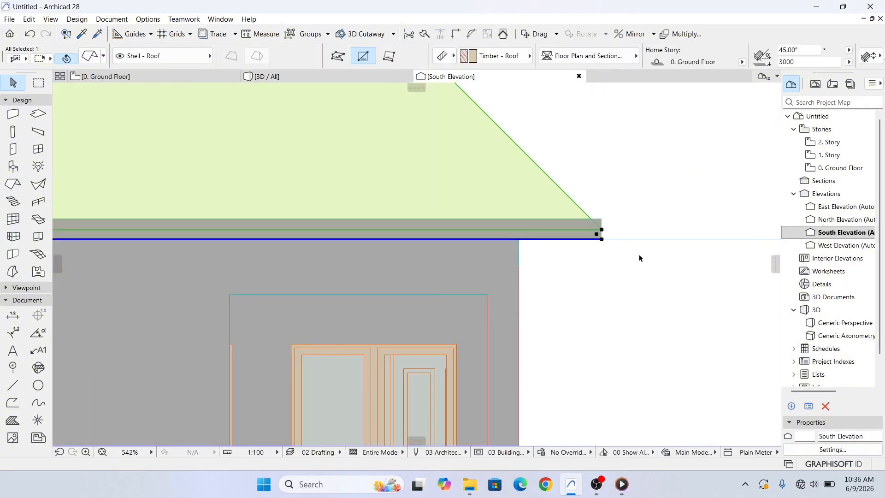
{"action": "scroll", "coordinate": [639, 253], "scroll_direction": "up", "scroll_amount": 8}
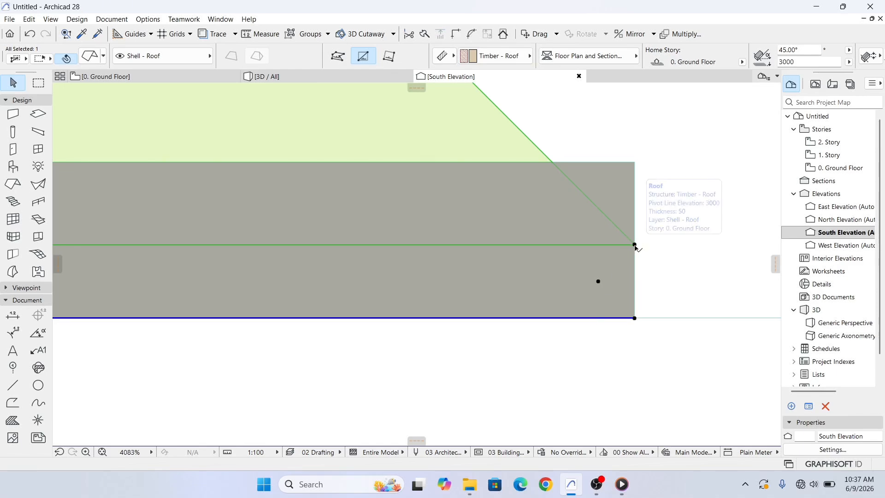
{"action": "left_click_drag", "start_coordinate": [636, 245], "coordinate": [636, 168]}
{"action": "left_click", "coordinate": [636, 168]}
{"action": "scroll", "coordinate": [596, 364], "scroll_direction": "down", "scroll_amount": 15}
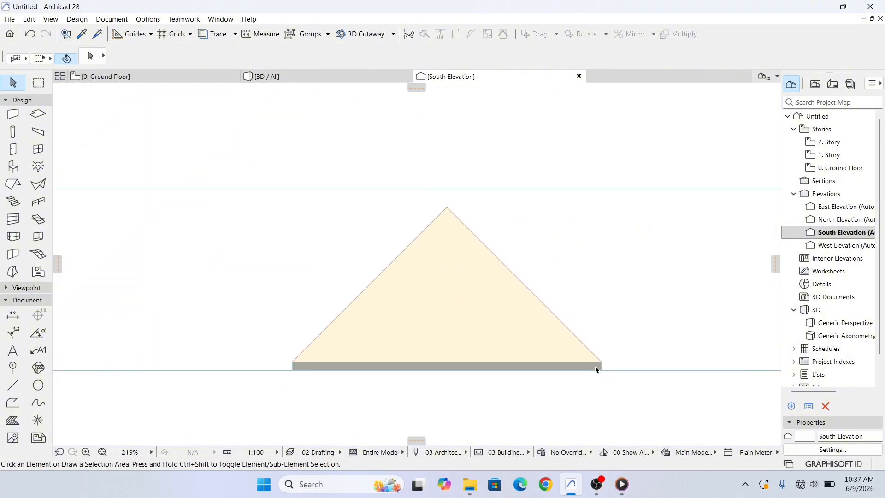
{"action": "middle_click_drag", "start_coordinate": [596, 366], "coordinate": [562, 287]}
{"action": "scroll", "coordinate": [561, 287], "scroll_direction": "up", "scroll_amount": 3}
{"action": "scroll", "coordinate": [428, 251], "scroll_direction": "down", "scroll_amount": 6}
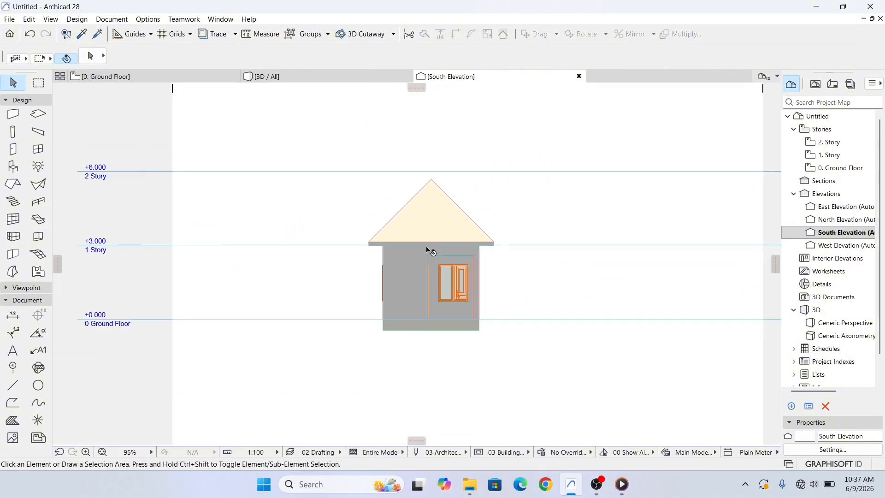
{"action": "scroll", "coordinate": [433, 221], "scroll_direction": "up", "scroll_amount": 5}
{"action": "scroll", "coordinate": [433, 221], "scroll_direction": "down", "scroll_amount": 2}
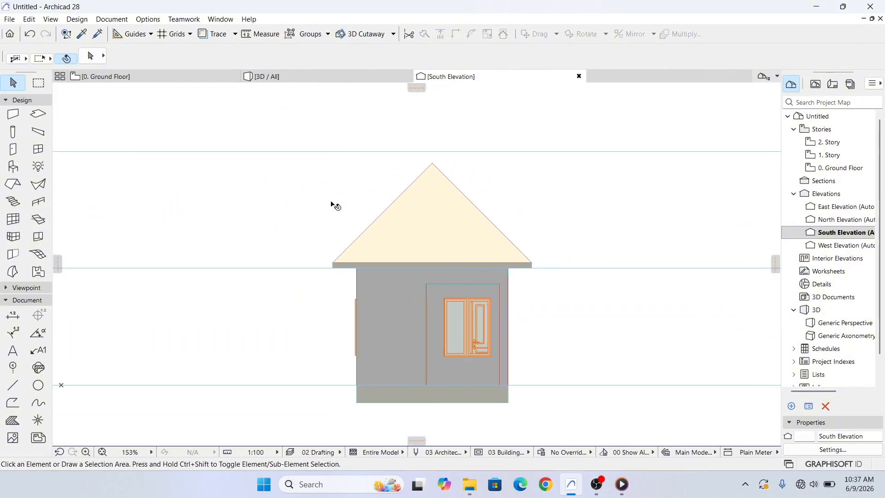
Inspect the completed house in 3D from several sides, including the roof, overhanging slab, entrance porch and windows
{"action": "left_click", "coordinate": [296, 81]}
{"action": "scroll", "coordinate": [447, 253], "scroll_direction": "down", "scroll_amount": 5}
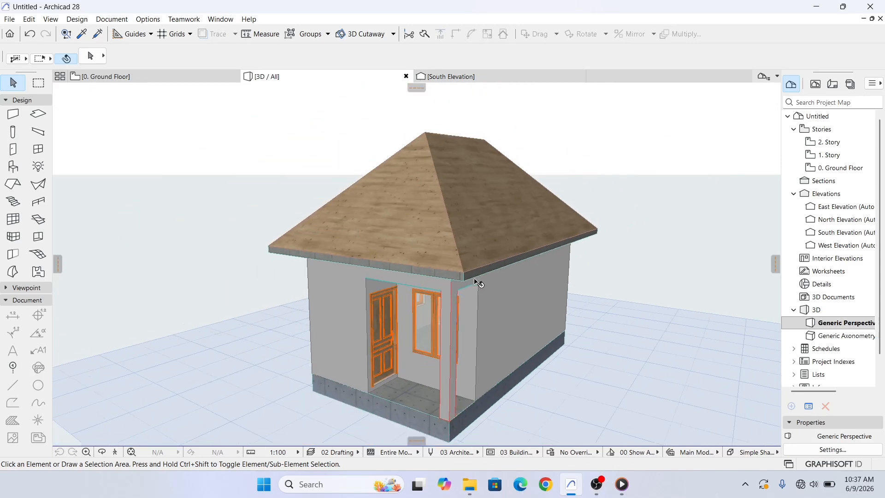
{"action": "middle_click_drag", "start_coordinate": [475, 321], "coordinate": [470, 296], "text": "shift"}
{"action": "middle_click_drag", "start_coordinate": [529, 291], "coordinate": [554, 251], "text": "shift"}
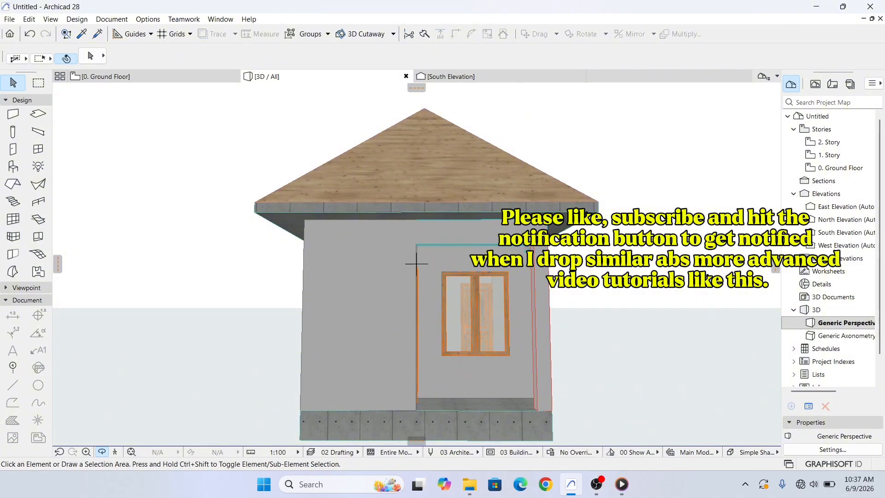
{"action": "middle_click_drag", "start_coordinate": [576, 258], "coordinate": [566, 290], "text": "shift"}
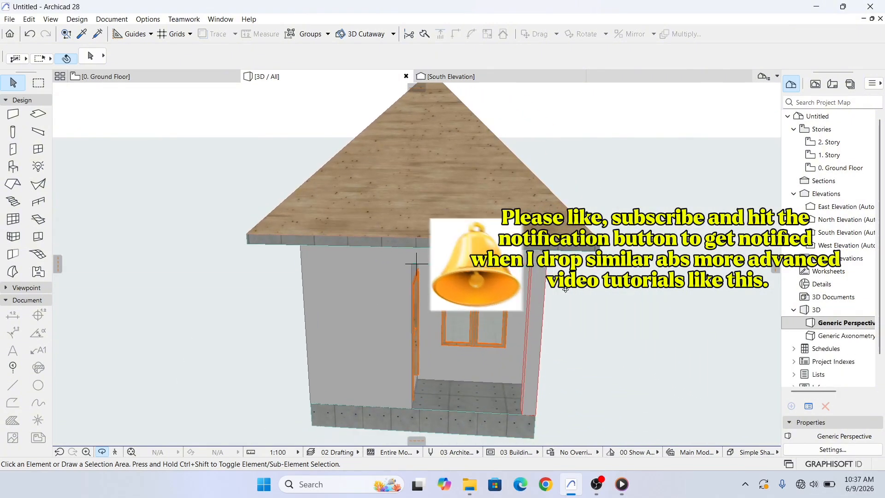
{"action": "scroll", "coordinate": [563, 184], "scroll_direction": "down", "scroll_amount": 3}
{"action": "middle_click_drag", "start_coordinate": [598, 245], "coordinate": [513, 185]}
{"action": "scroll", "coordinate": [589, 276], "scroll_direction": "up", "scroll_amount": 2}
{"action": "scroll", "coordinate": [417, 261], "scroll_direction": "up", "scroll_amount": 1}
{"action": "middle_click_drag", "start_coordinate": [417, 261], "coordinate": [388, 303]}
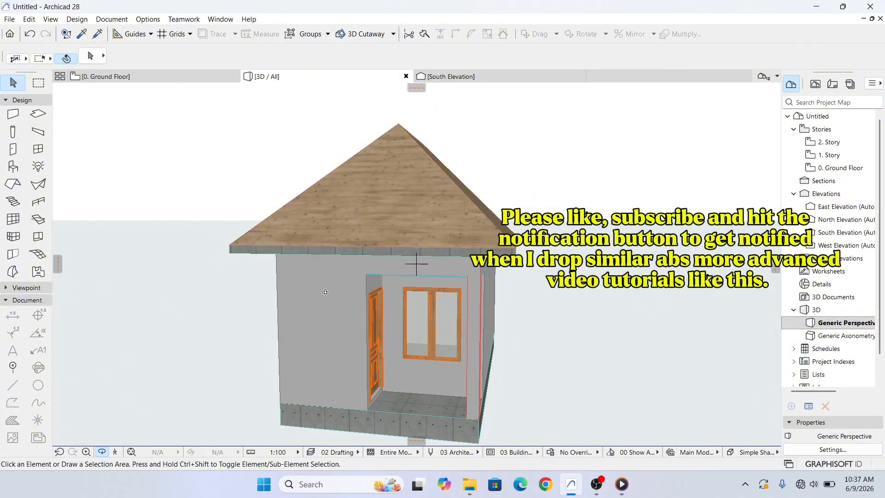
{"action": "middle_click_drag", "start_coordinate": [325, 292], "coordinate": [454, 282], "text": "shift"}
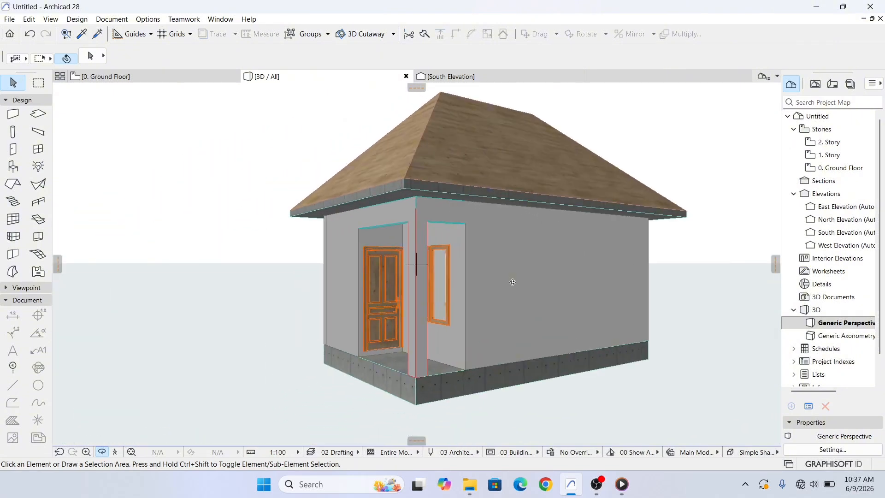
{"action": "scroll", "coordinate": [418, 288], "scroll_direction": "up", "scroll_amount": 6}
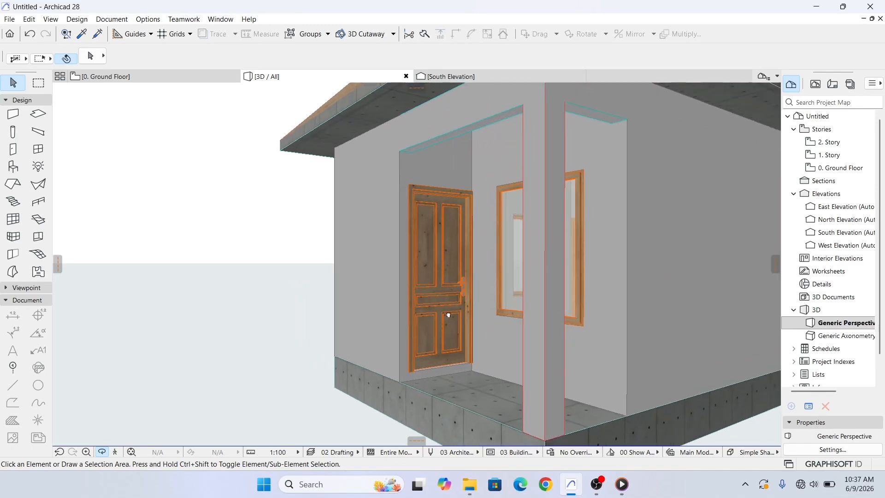
{"action": "scroll", "coordinate": [444, 310], "scroll_direction": "down", "scroll_amount": 8}
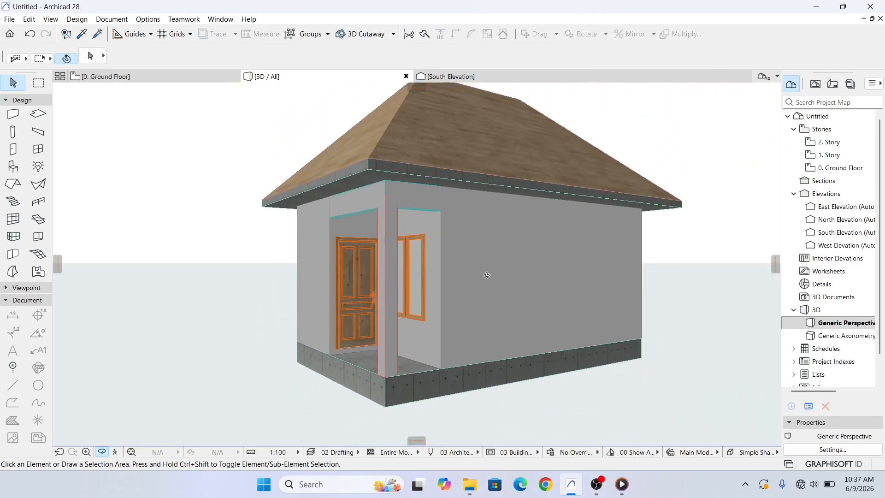
{"action": "middle_click_drag", "start_coordinate": [478, 297], "coordinate": [383, 273], "text": "shift"}
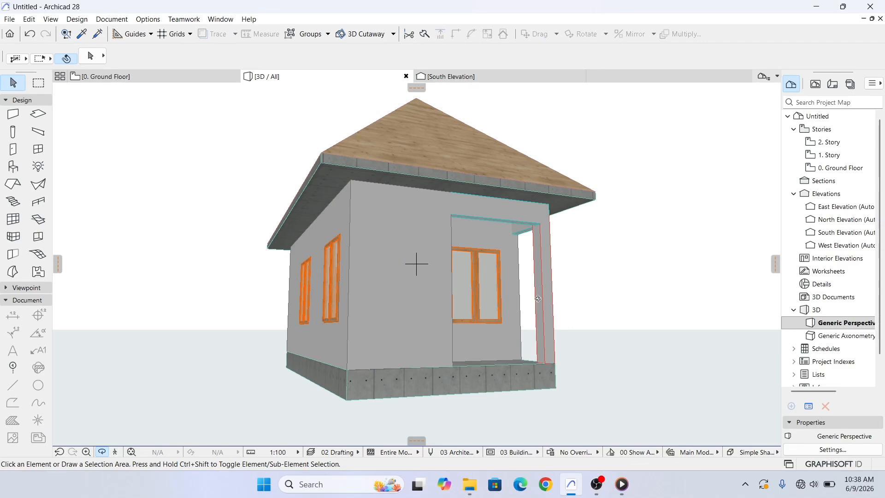
{"action": "middle_click_drag", "start_coordinate": [276, 273], "coordinate": [390, 272], "text": "shift"}
{"action": "scroll", "coordinate": [462, 304], "scroll_direction": "up", "scroll_amount": 3}
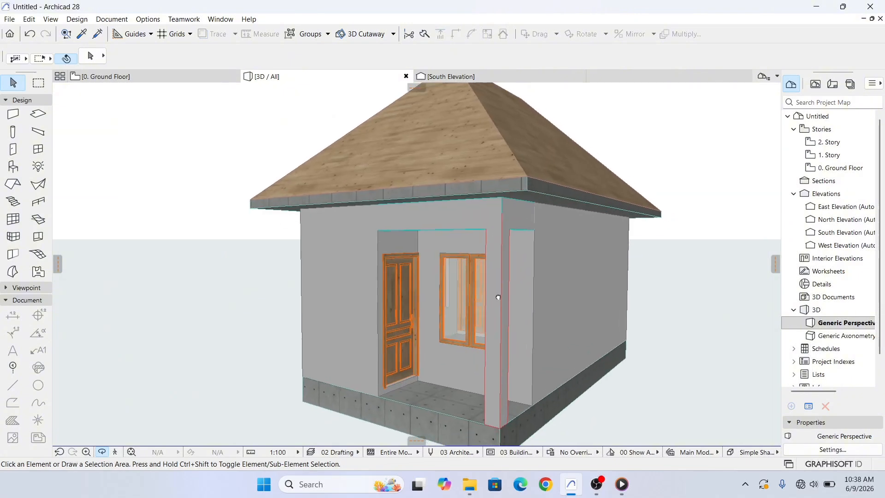
{"action": "scroll", "coordinate": [483, 281], "scroll_direction": "down", "scroll_amount": 5}
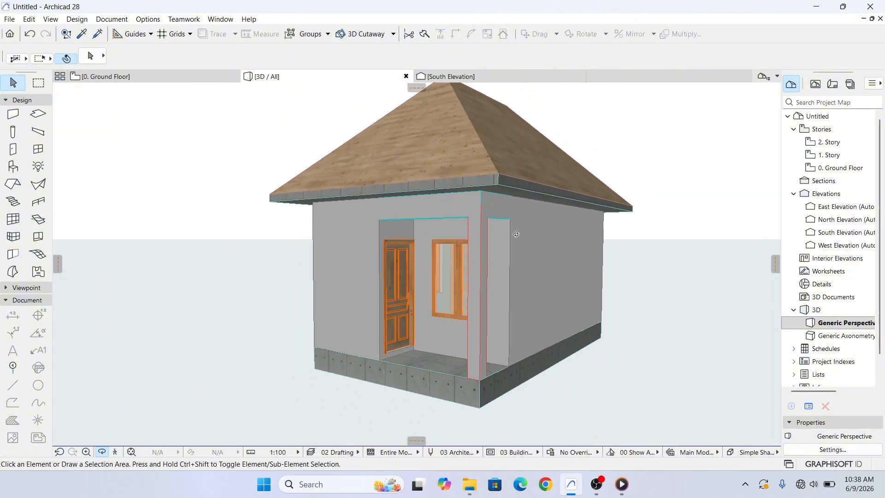